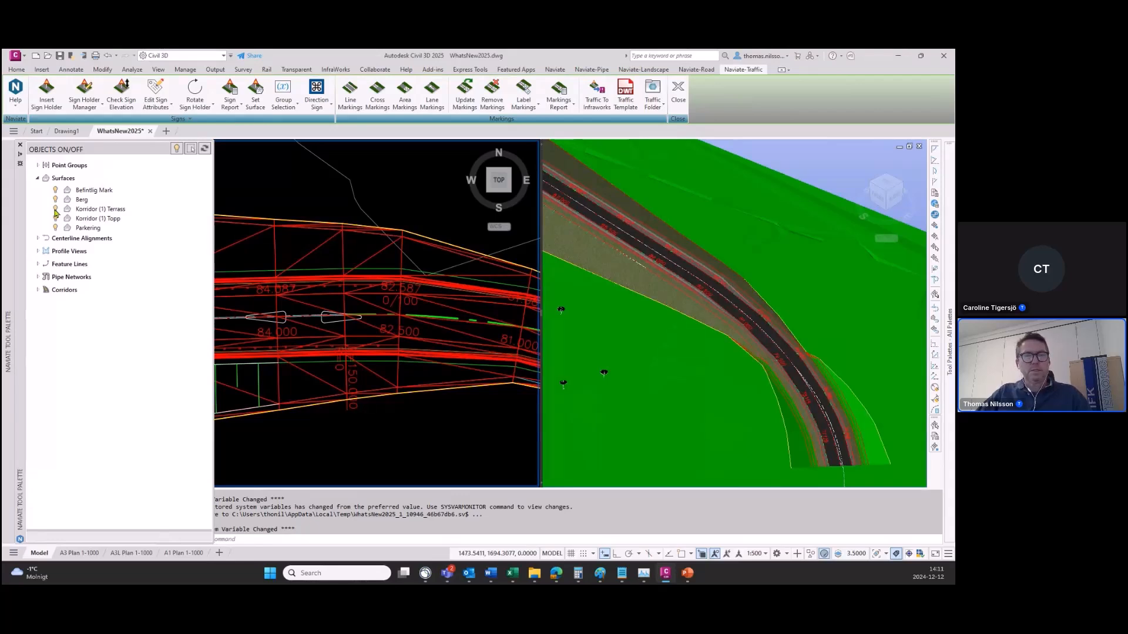
Hide the Korridor (1) Terrass surface, and toggle the Befintlig Mark surface and Korridor (1) off and back on
{"action": "left_click", "coordinate": [55, 209]}
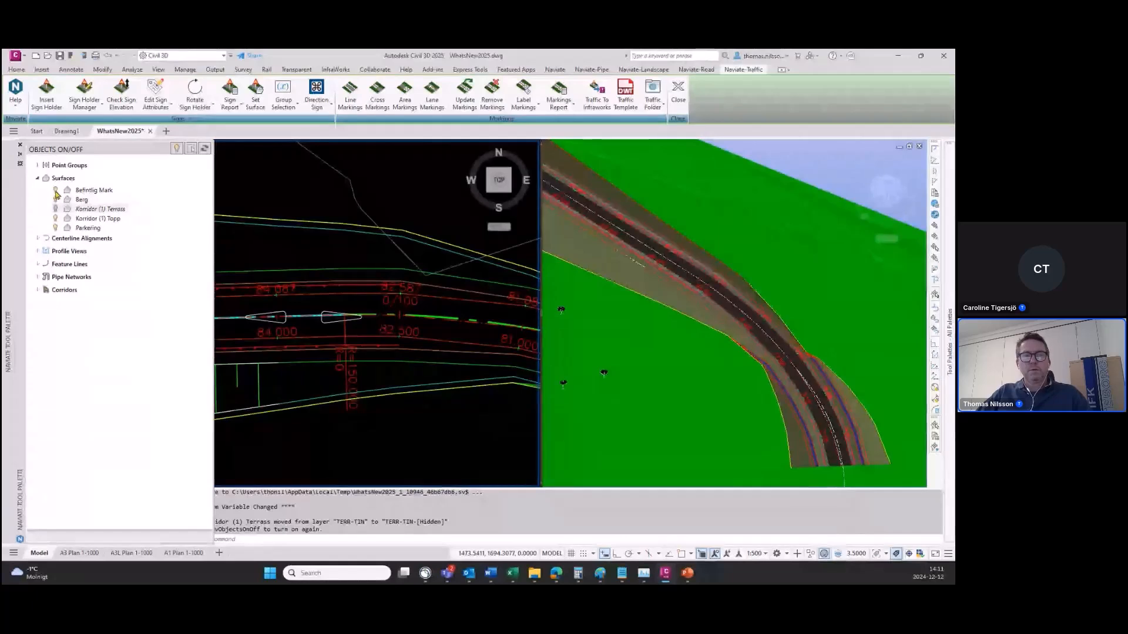
{"action": "left_click", "coordinate": [55, 191]}
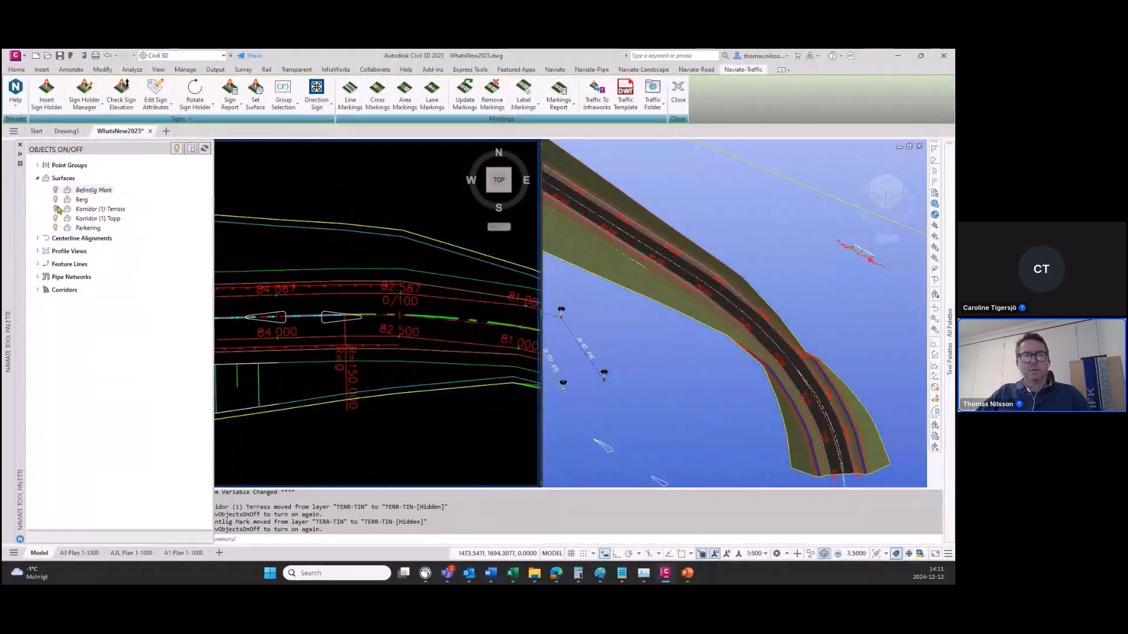
{"action": "left_click", "coordinate": [38, 290]}
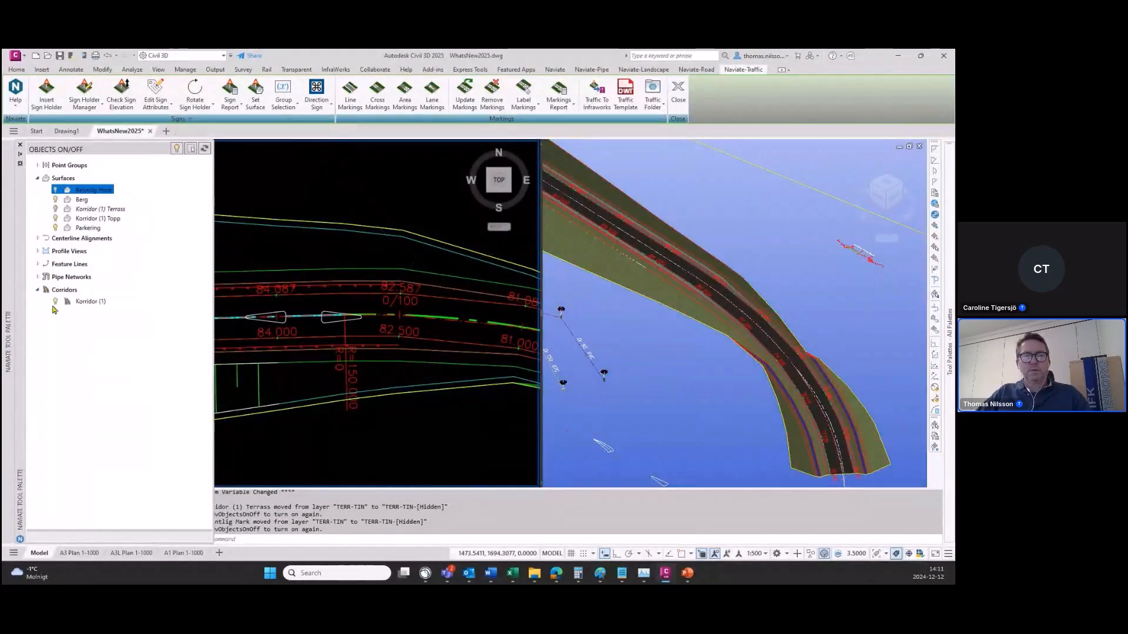
{"action": "left_click", "coordinate": [55, 302]}
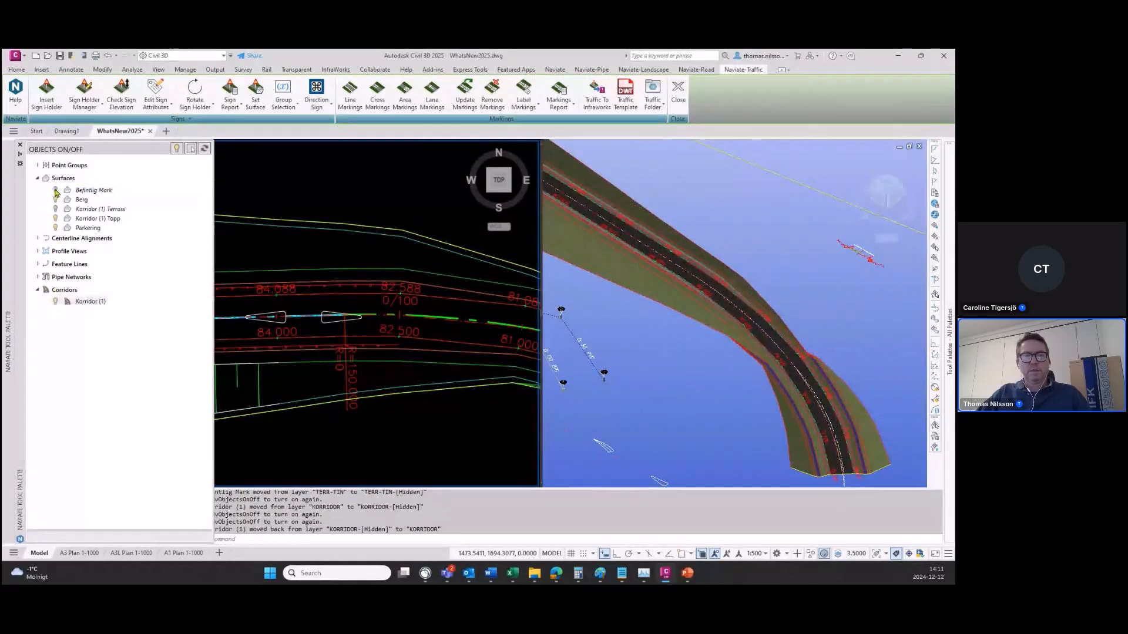
{"action": "left_click", "coordinate": [56, 191]}
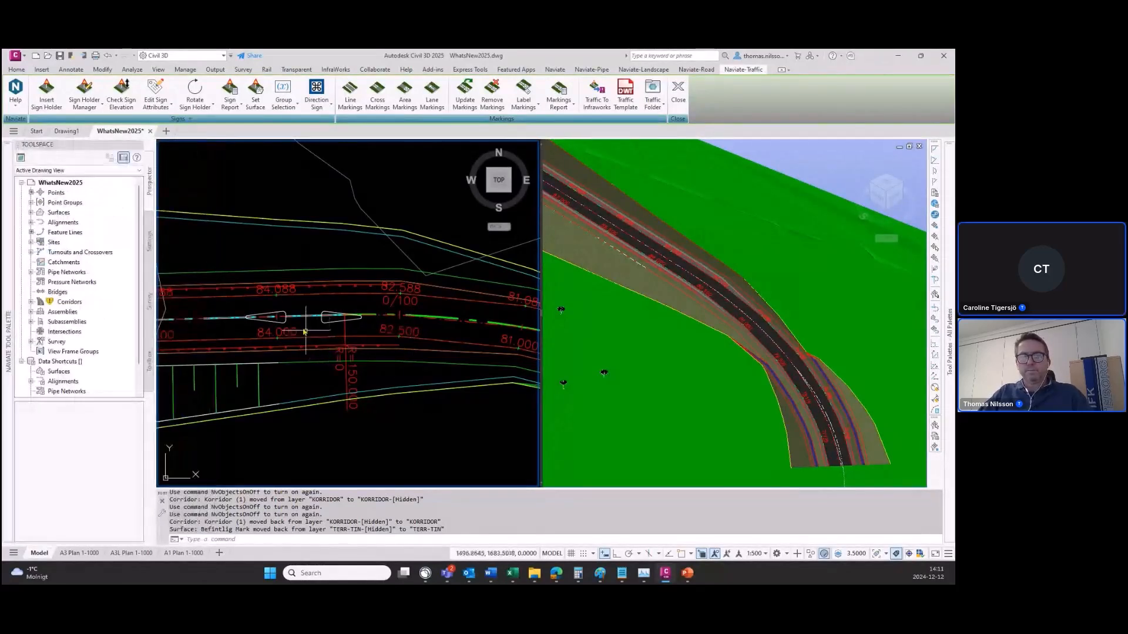
Examine the two traffic island outlines in the plan view and the matching road section in the 3D view
{"action": "scroll", "coordinate": [303, 327], "scroll_direction": "up", "scroll_amount": 2}
{"action": "middle_click_drag", "start_coordinate": [303, 330], "coordinate": [367, 345]}
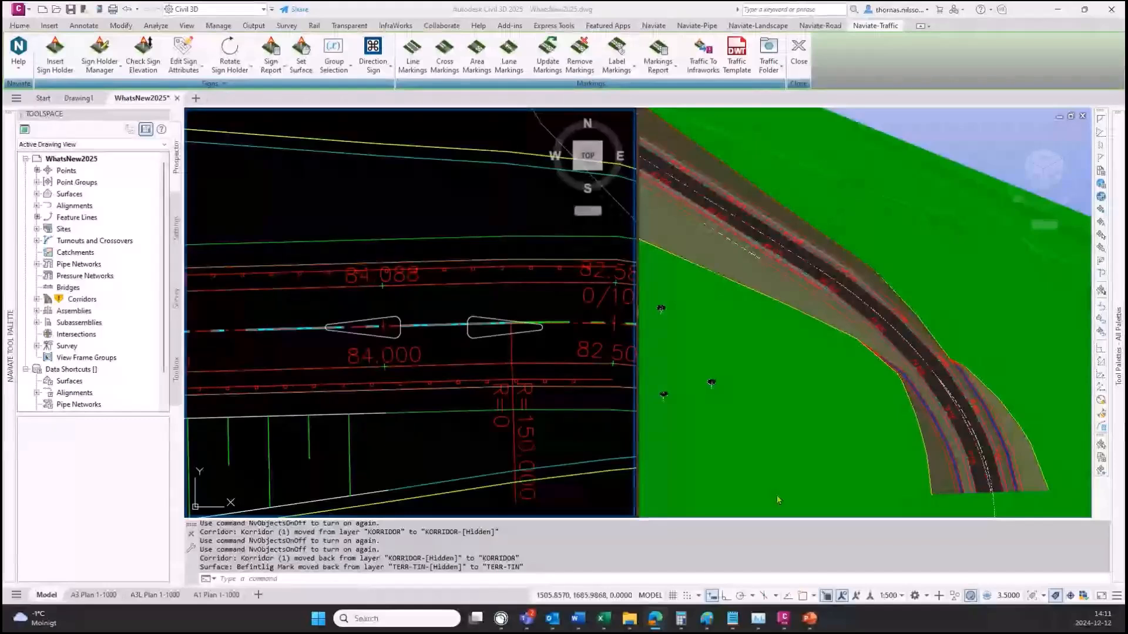
{"action": "left_click", "coordinate": [825, 310]}
{"action": "scroll", "coordinate": [699, 222], "scroll_direction": "up", "scroll_amount": 6}
{"action": "middle_click_drag", "start_coordinate": [705, 223], "coordinate": [914, 402]}
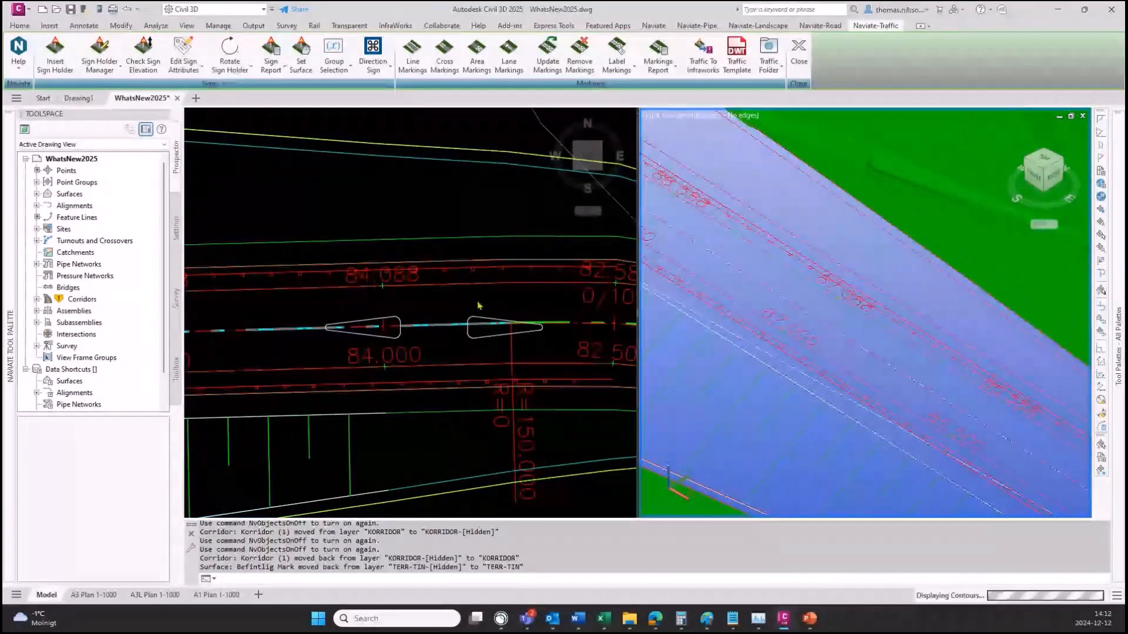
{"action": "middle_click_drag", "start_coordinate": [767, 294], "coordinate": [620, 155]}
{"action": "middle_click_drag", "start_coordinate": [781, 282], "coordinate": [717, 211]}
{"action": "left_click", "coordinate": [433, 211]}
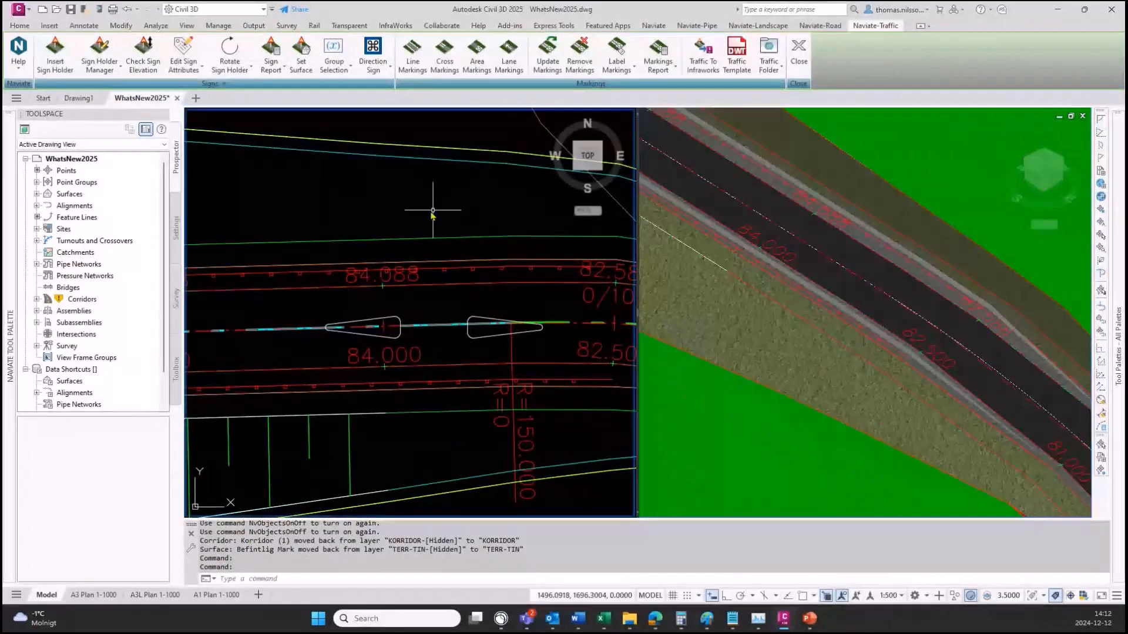
{"action": "left_click", "coordinate": [777, 29]}
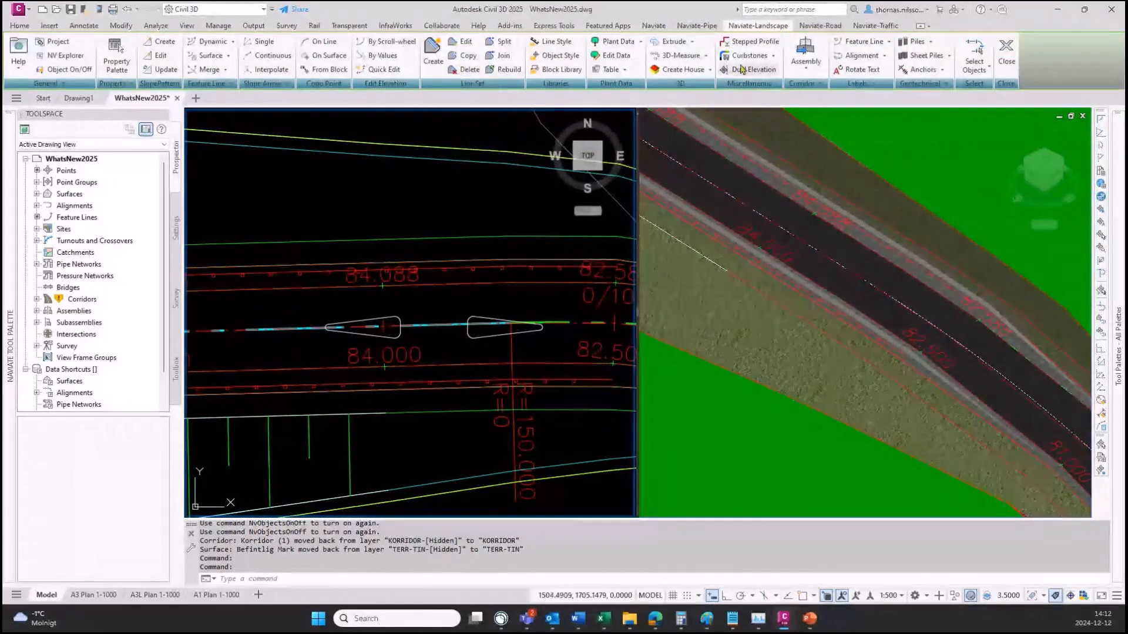
{"action": "left_click", "coordinate": [433, 53]}
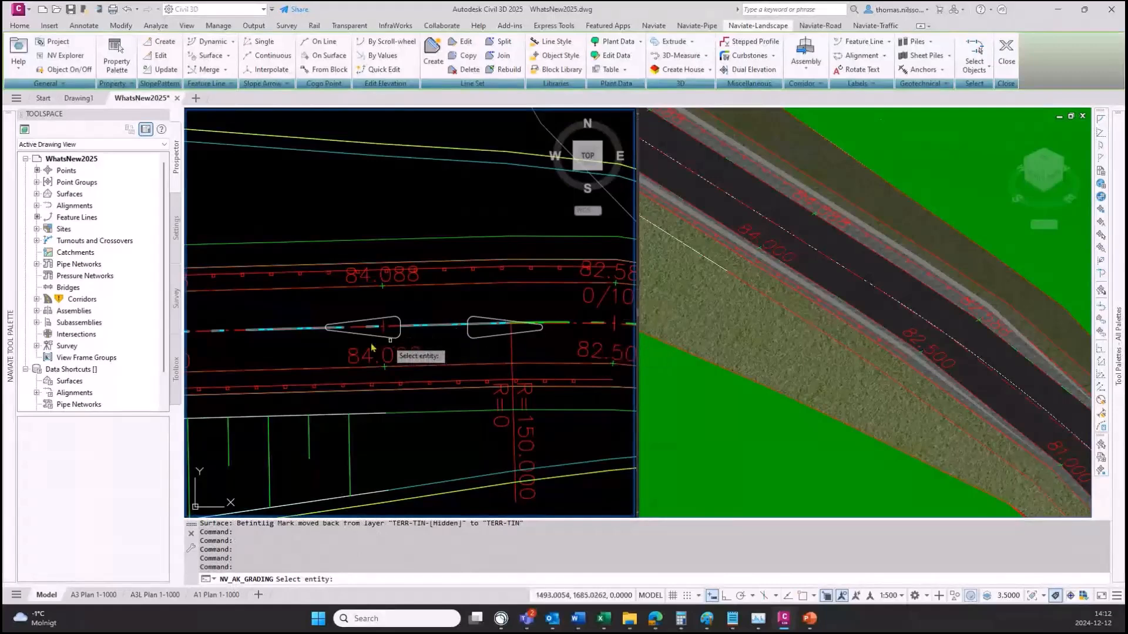
{"action": "scroll", "coordinate": [385, 329], "scroll_direction": "up", "scroll_amount": 3}
{"action": "scroll", "coordinate": [385, 329], "scroll_direction": "up", "scroll_amount": 2}
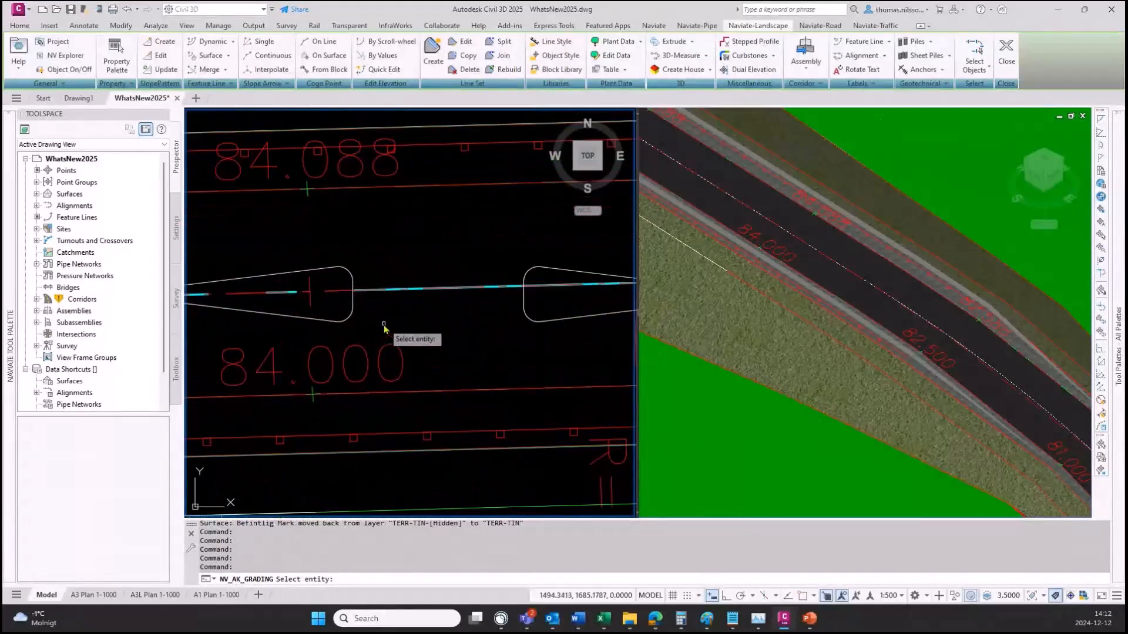
{"action": "left_click", "coordinate": [348, 322]}
{"action": "left_click", "coordinate": [349, 319]}
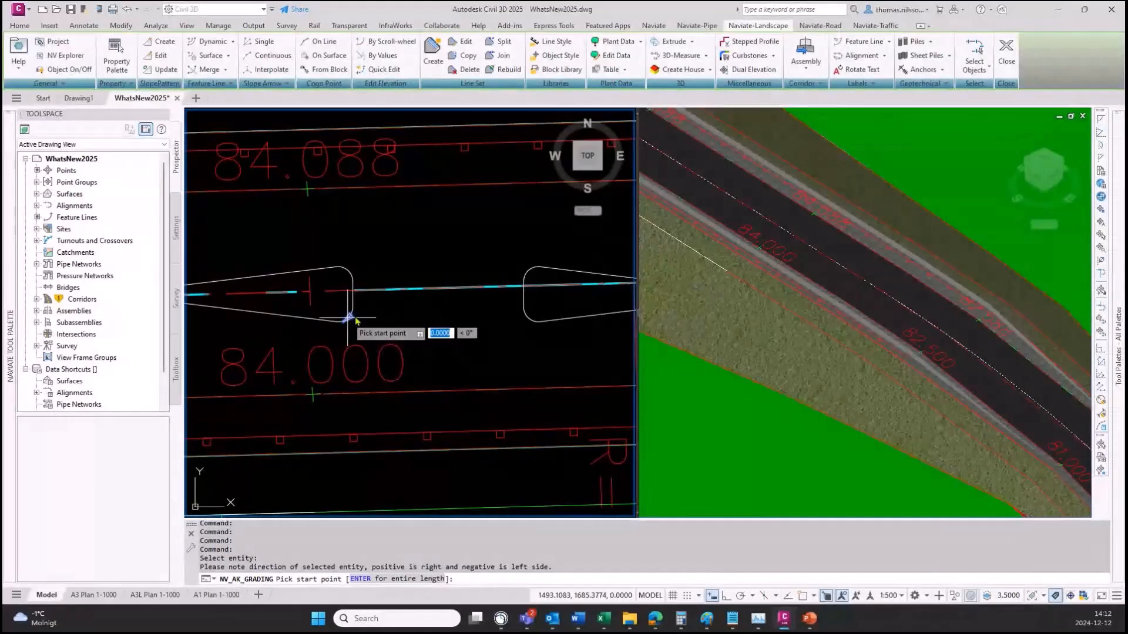
{"action": "key", "text": "Return"}
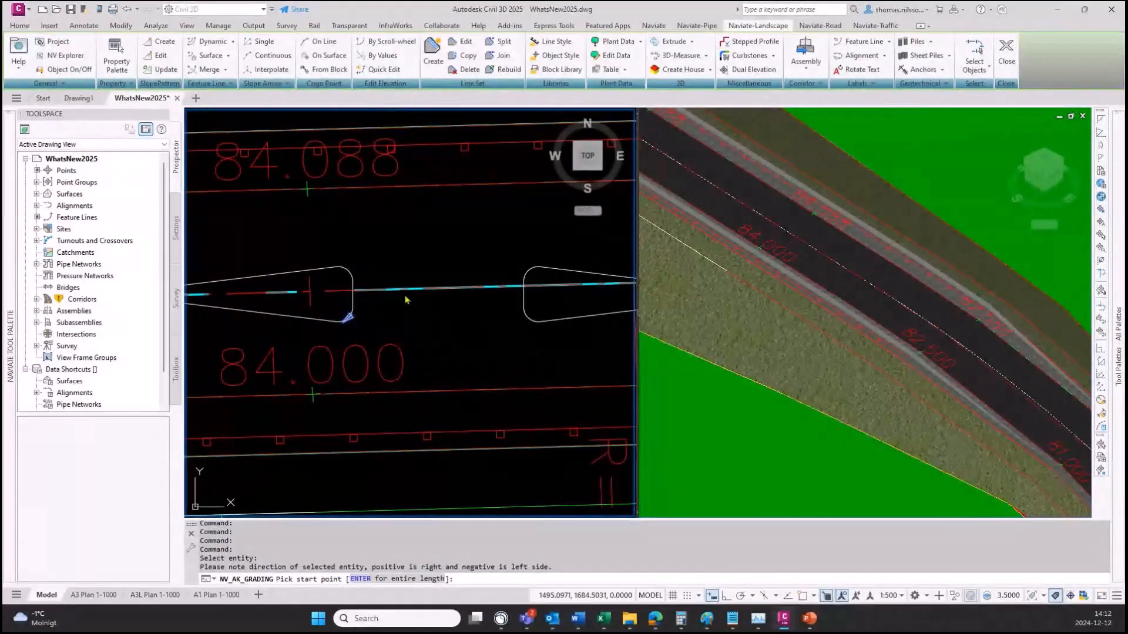
{"action": "left_click_drag", "start_coordinate": [764, 230], "coordinate": [252, 92]}
{"action": "left_click", "coordinate": [224, 123]}
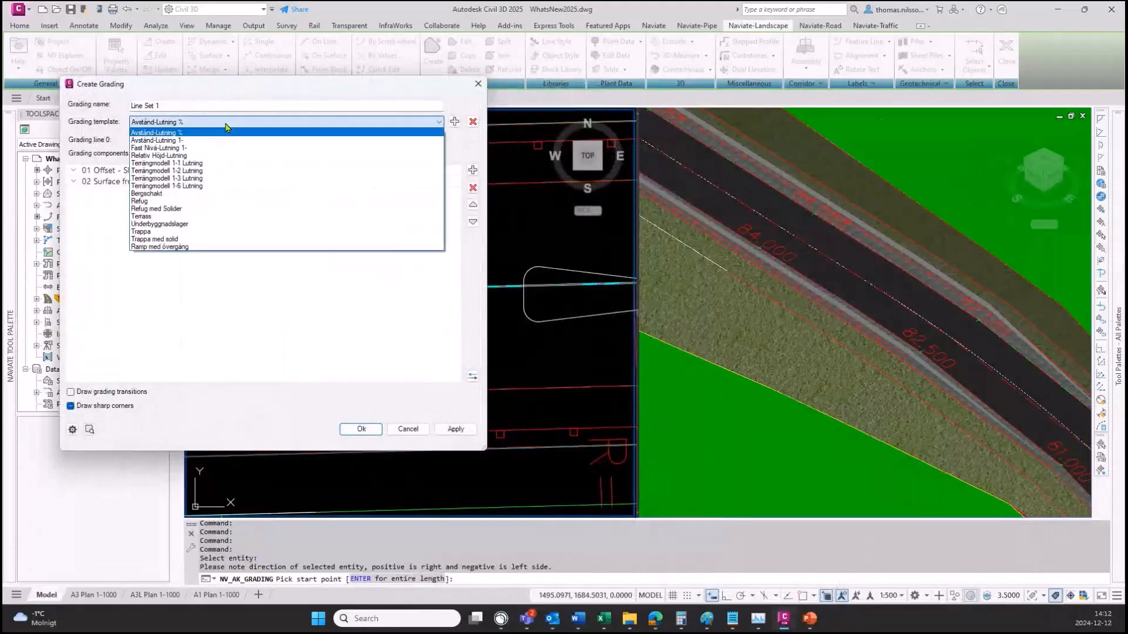
{"action": "left_click", "coordinate": [479, 87]}
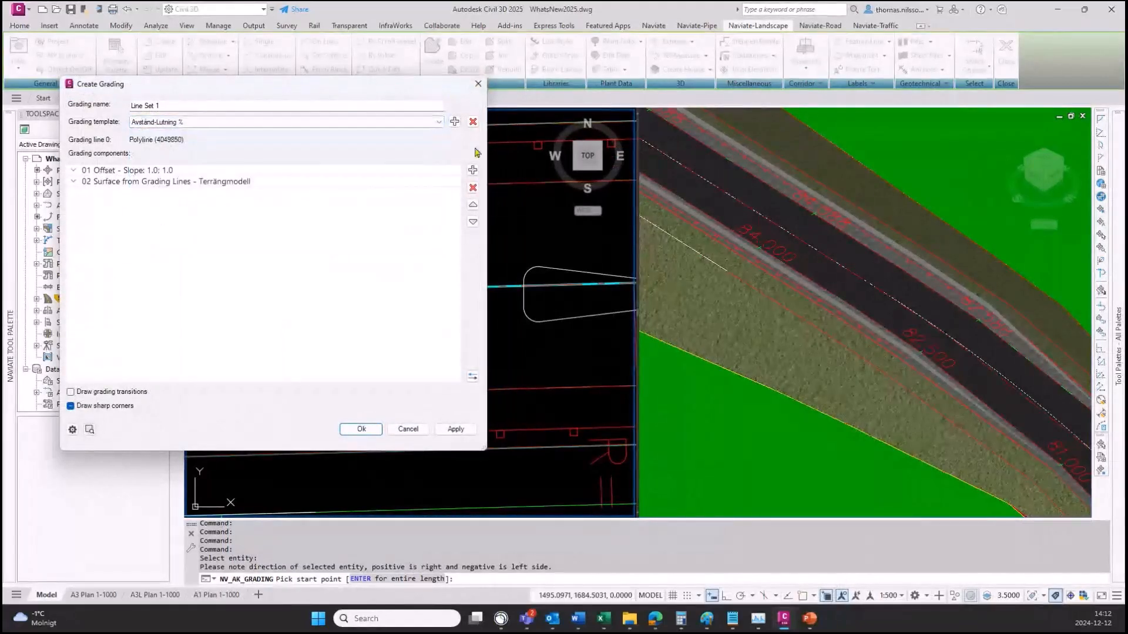
{"action": "left_click", "coordinate": [479, 86]}
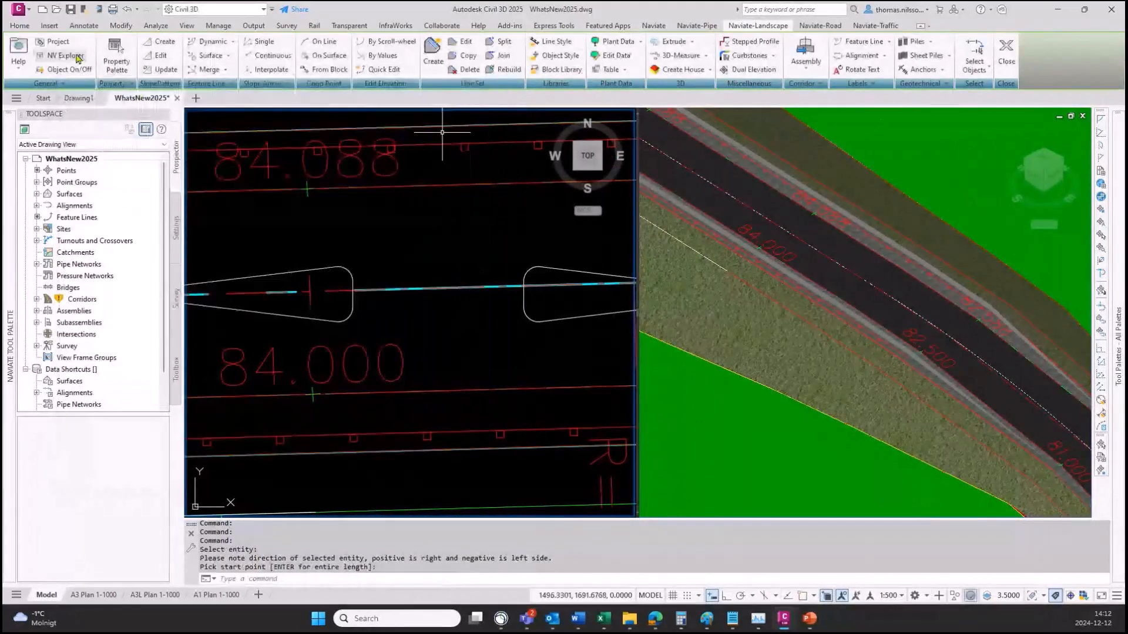
Set the Naviate Support Folder in the profile setup to C:\Users\Public\Documents\Symetri\Naviate\Civil3D2025\UK\Support
{"action": "left_click", "coordinate": [18, 64]}
{"action": "left_click", "coordinate": [51, 290]}
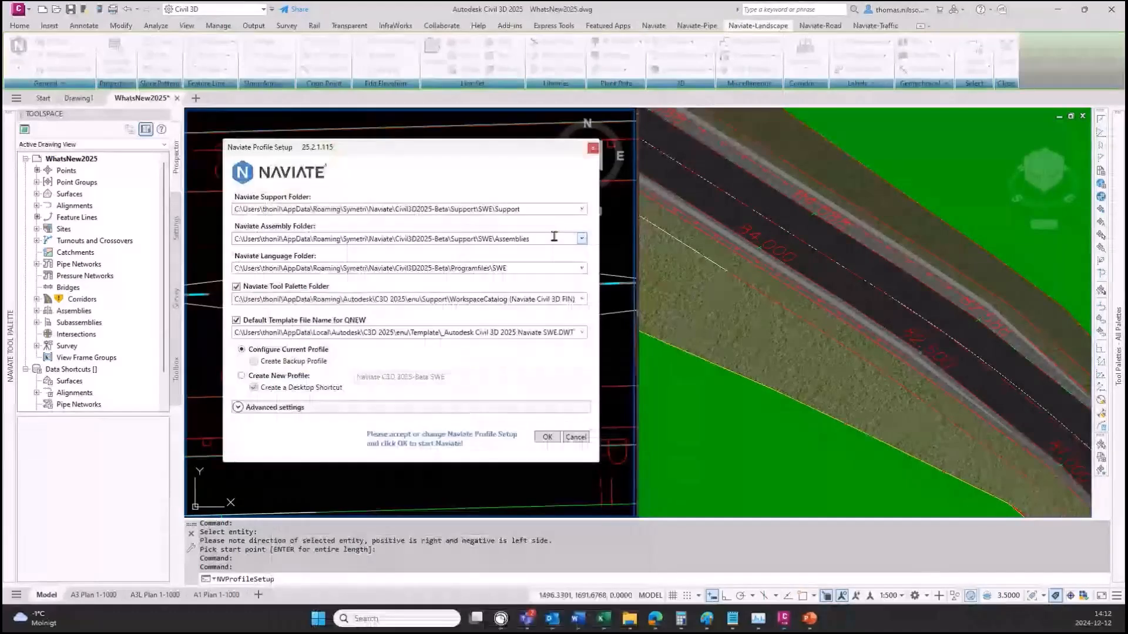
{"action": "left_click", "coordinate": [582, 209]}
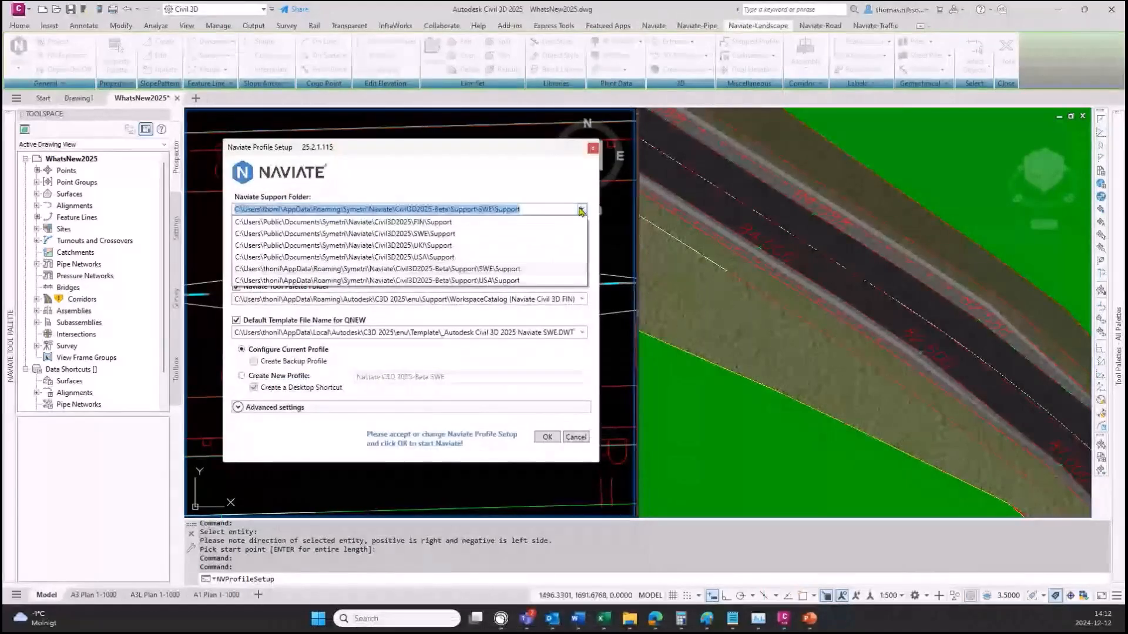
{"action": "left_click", "coordinate": [423, 245]}
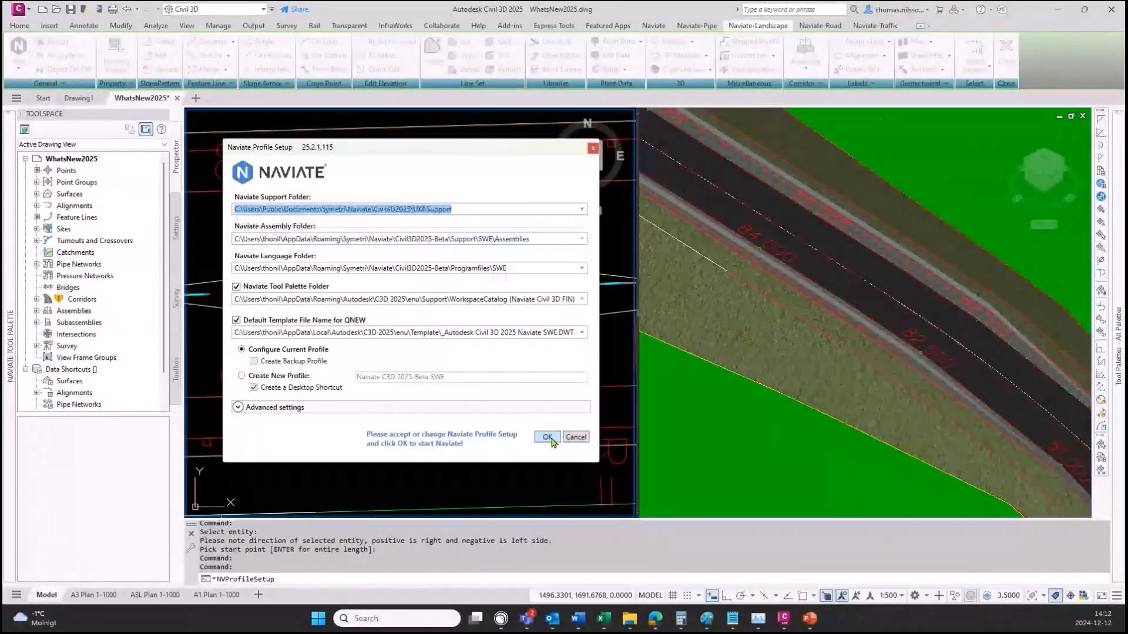
{"action": "left_click", "coordinate": [547, 437]}
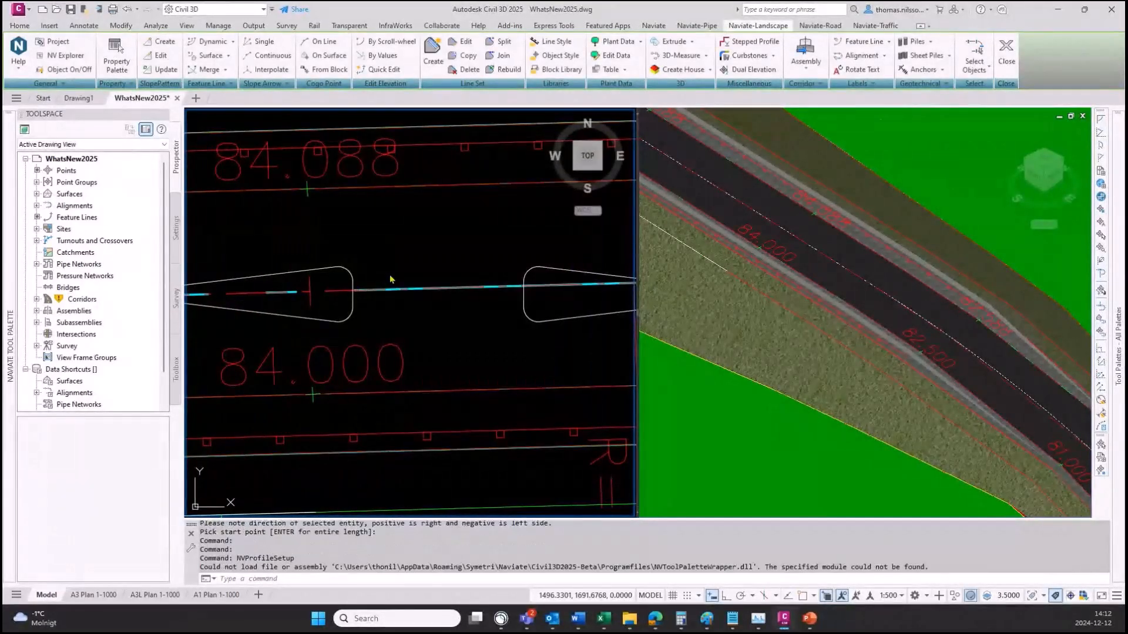
Start a grading along the entire traffic island outline near the 84.000 label, using the Traffic Island with Surface template
{"action": "left_click", "coordinate": [433, 50]}
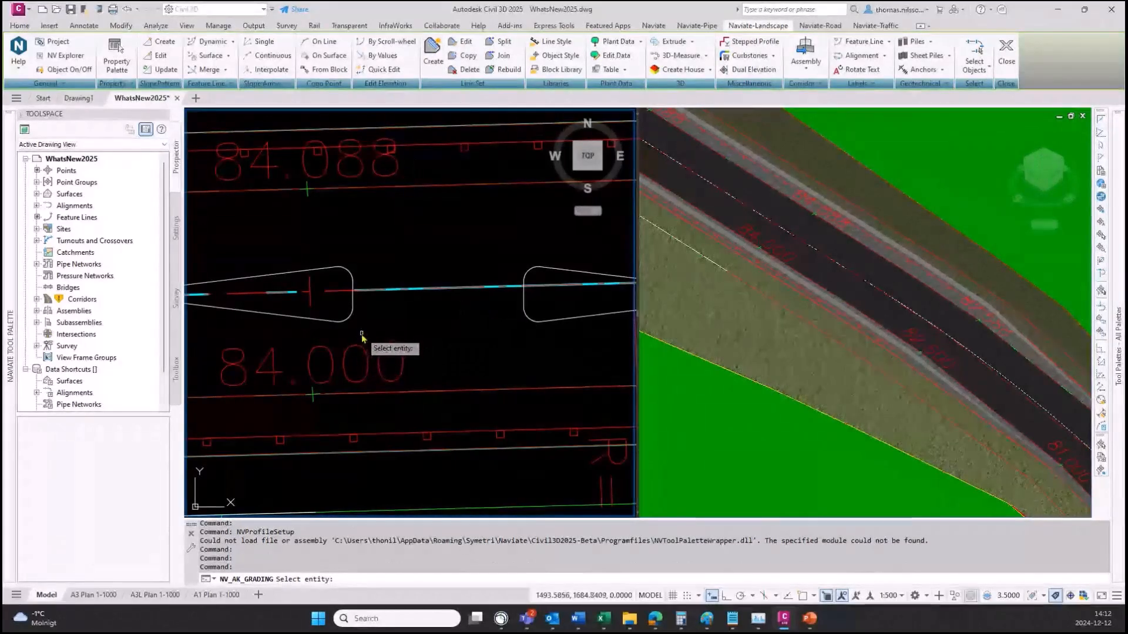
{"action": "left_click", "coordinate": [345, 321]}
{"action": "key", "text": "Return"}
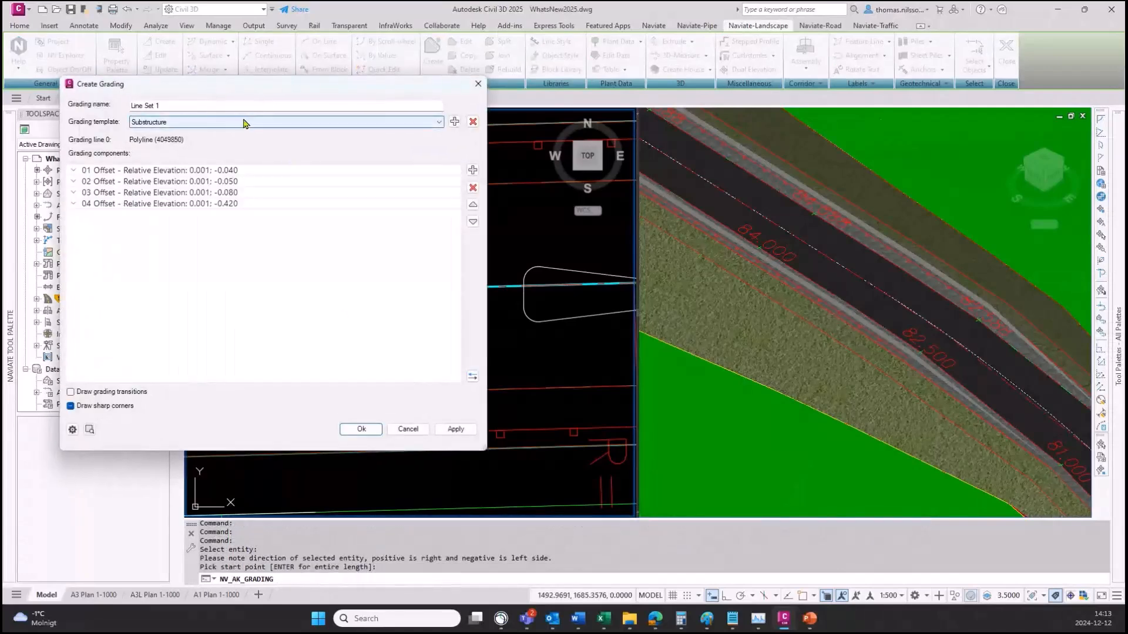
{"action": "left_click", "coordinate": [245, 121]}
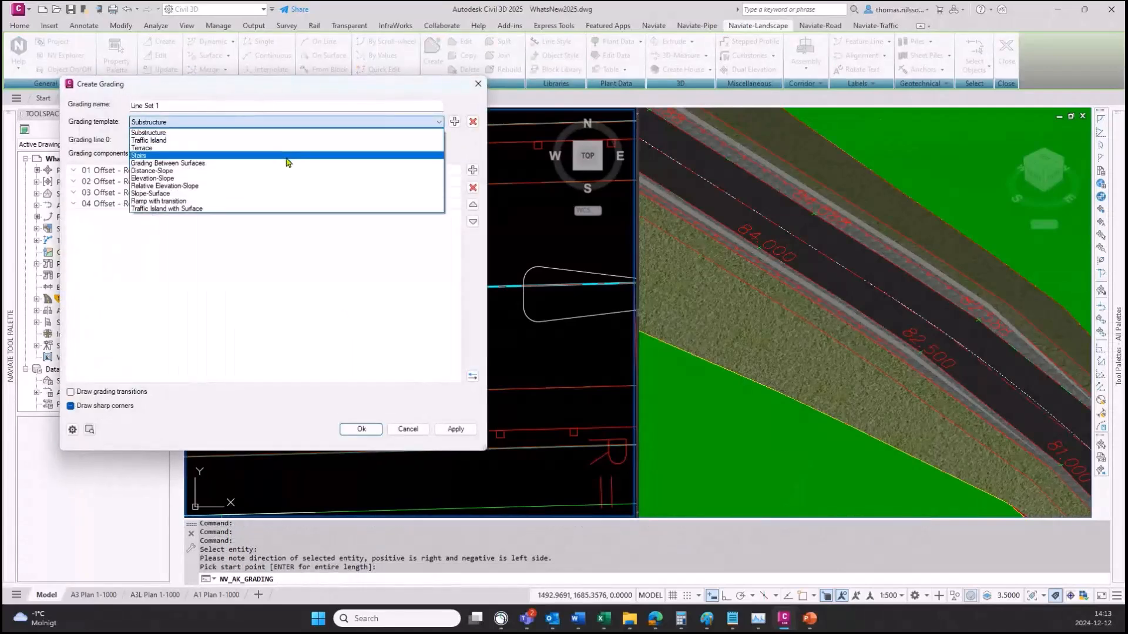
{"action": "left_click", "coordinate": [191, 211]}
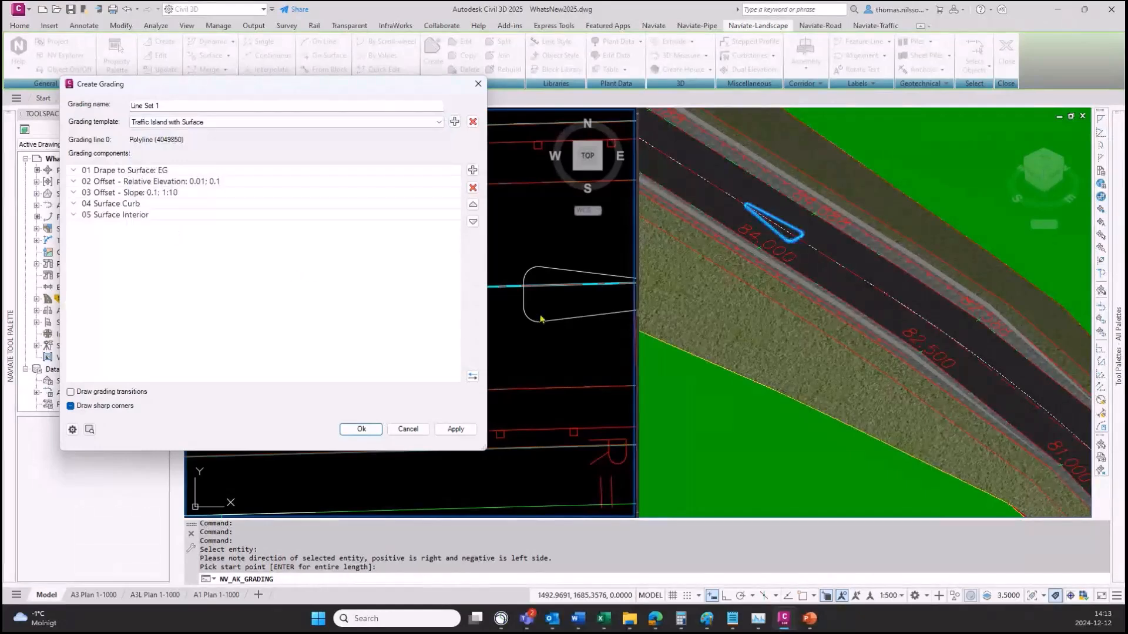
Check the target surface of the Drape to Surface component and apply the traffic island grading
{"action": "mouse_move", "coordinate": [346, 86]}
{"action": "left_mouse_down"}
{"action": "mouse_move", "coordinate": [735, 289]}
{"action": "mouse_move", "coordinate": [683, 278]}
{"action": "left_mouse_up"}
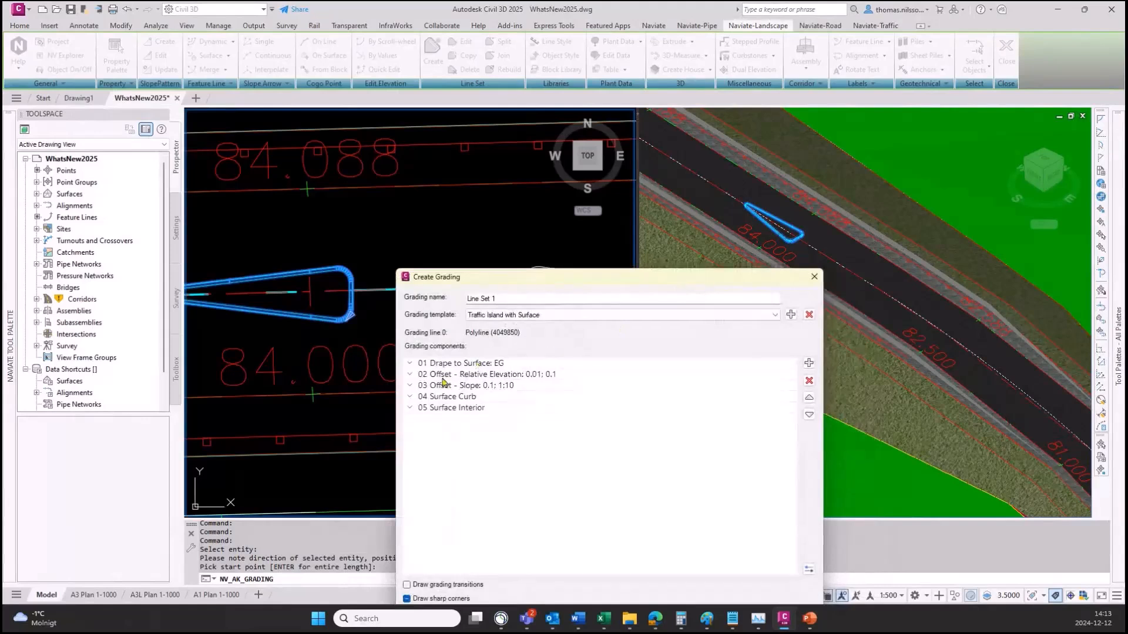
{"action": "left_click", "coordinate": [411, 363]}
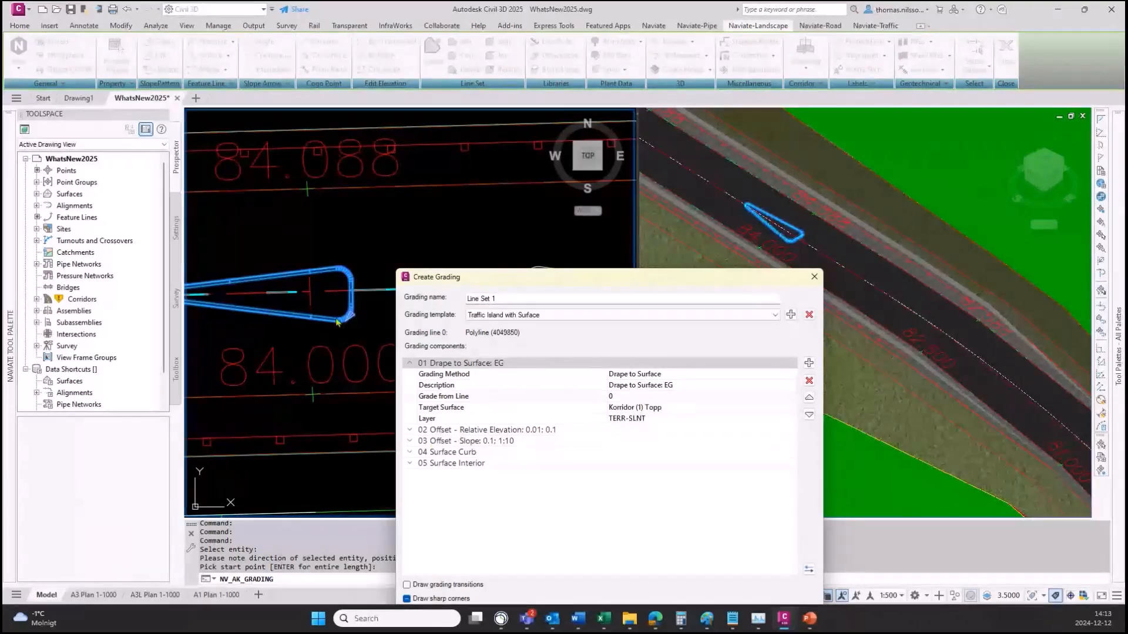
{"action": "left_click_drag", "start_coordinate": [682, 277], "coordinate": [678, 181]}
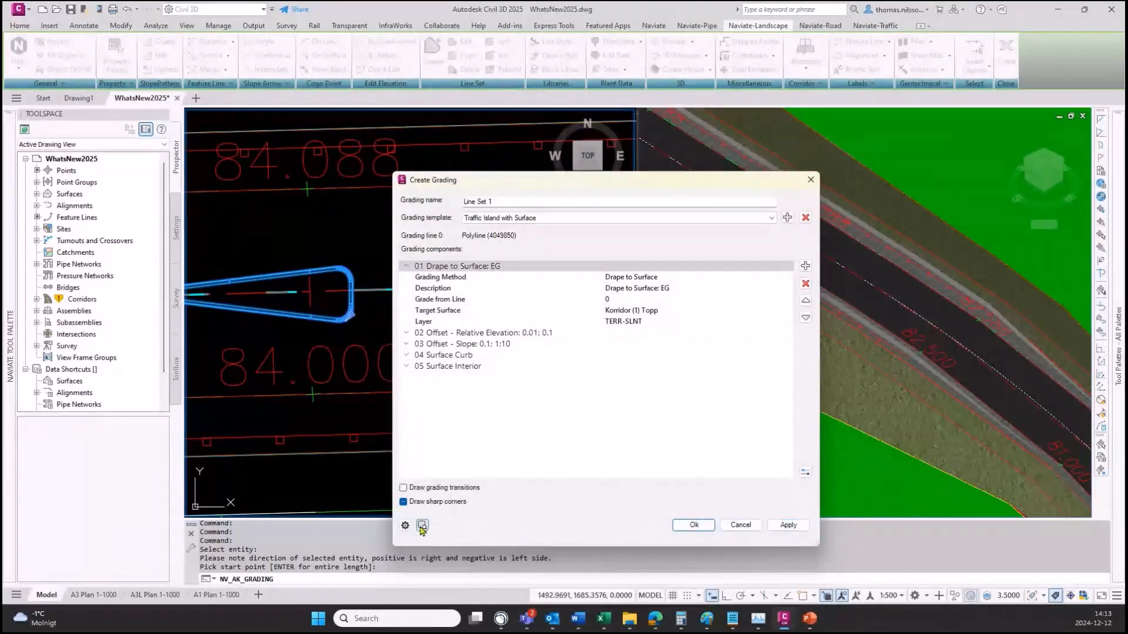
{"action": "left_click", "coordinate": [792, 528]}
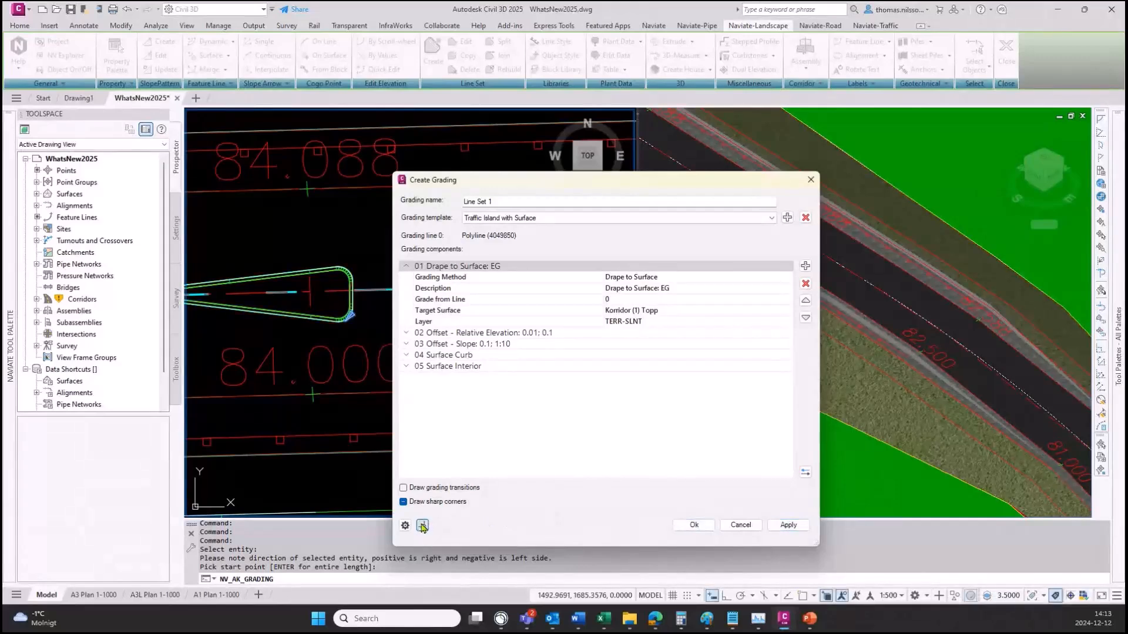
Inspect the graded island's curb and interior surface in the 3D view, and accept the grading
{"action": "left_click", "coordinate": [422, 527]}
{"action": "left_click", "coordinate": [809, 244]}
{"action": "scroll", "coordinate": [789, 234], "scroll_direction": "up", "scroll_amount": 6}
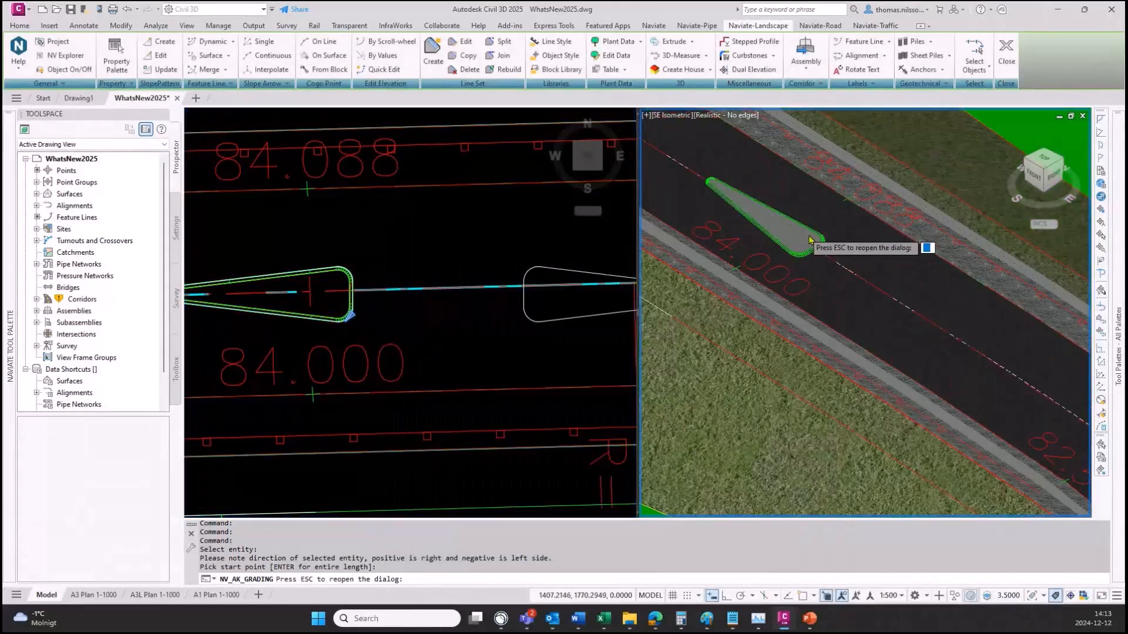
{"action": "middle_click_drag", "start_coordinate": [849, 272], "coordinate": [923, 368]}
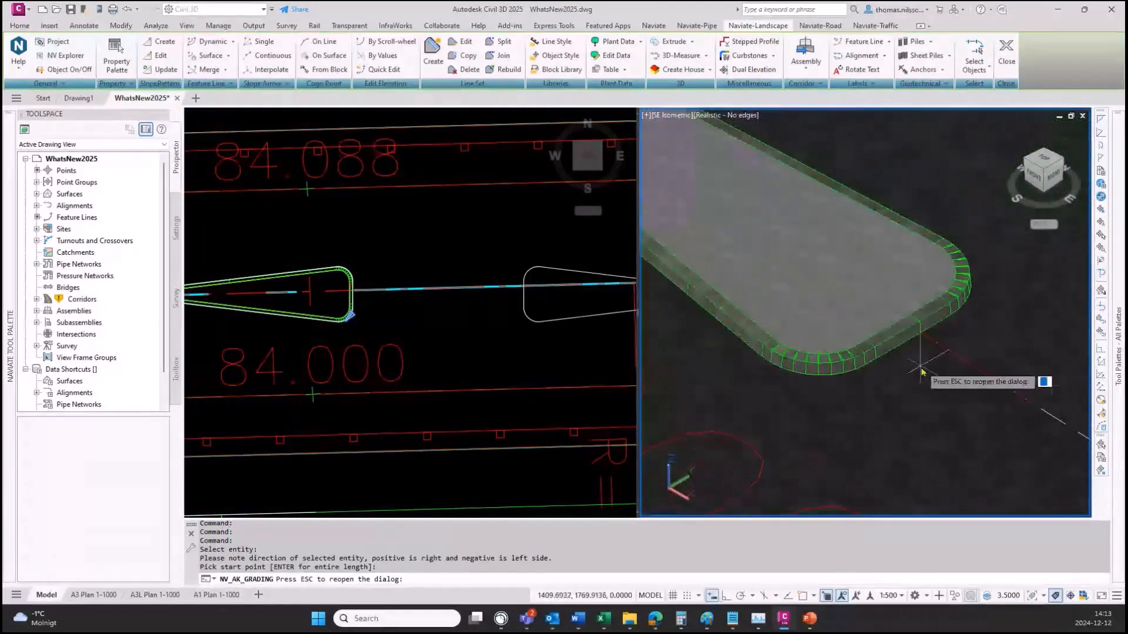
{"action": "scroll", "coordinate": [923, 369], "scroll_direction": "up", "scroll_amount": 2}
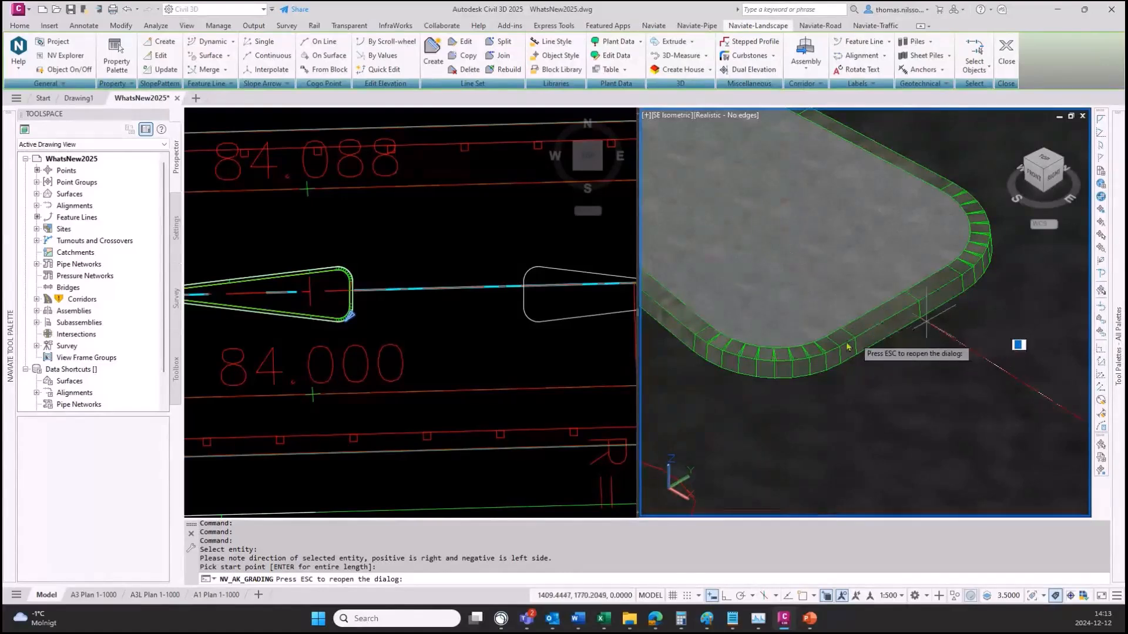
{"action": "scroll", "coordinate": [887, 353], "scroll_direction": "down", "scroll_amount": 2}
{"action": "scroll", "coordinate": [863, 344], "scroll_direction": "down", "scroll_amount": 2}
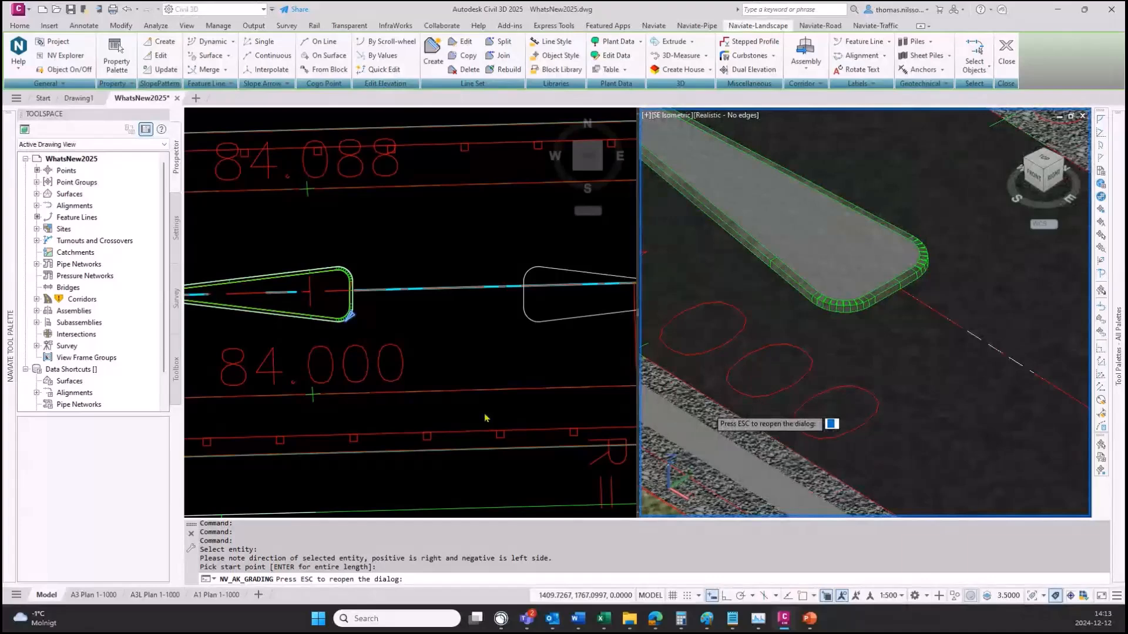
{"action": "key", "text": "Escape"}
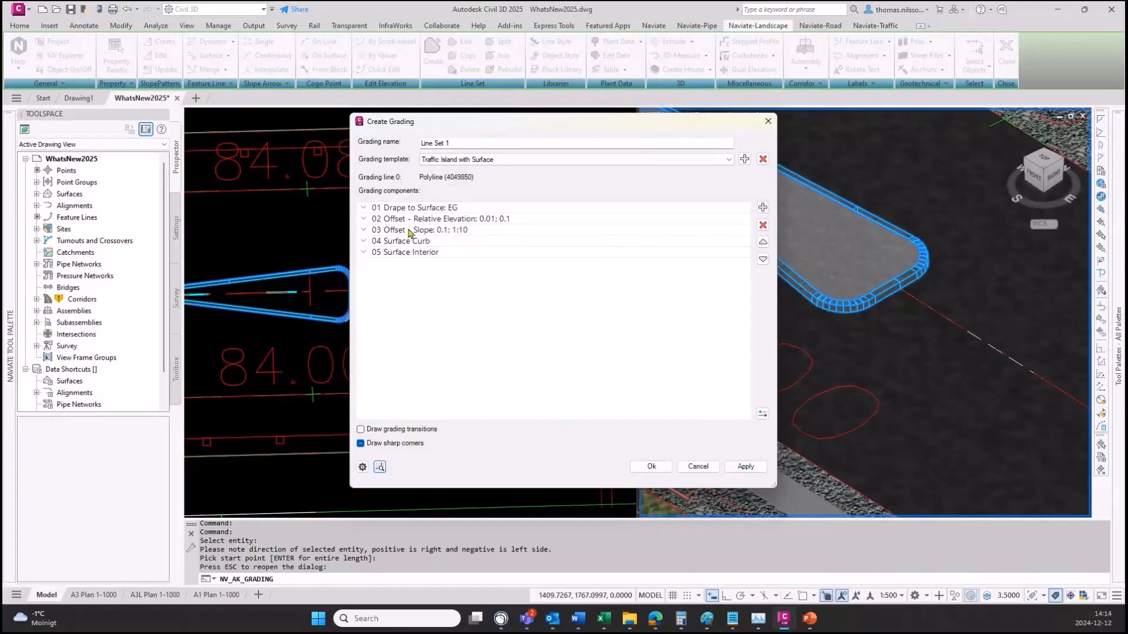
{"action": "left_click", "coordinate": [650, 467]}
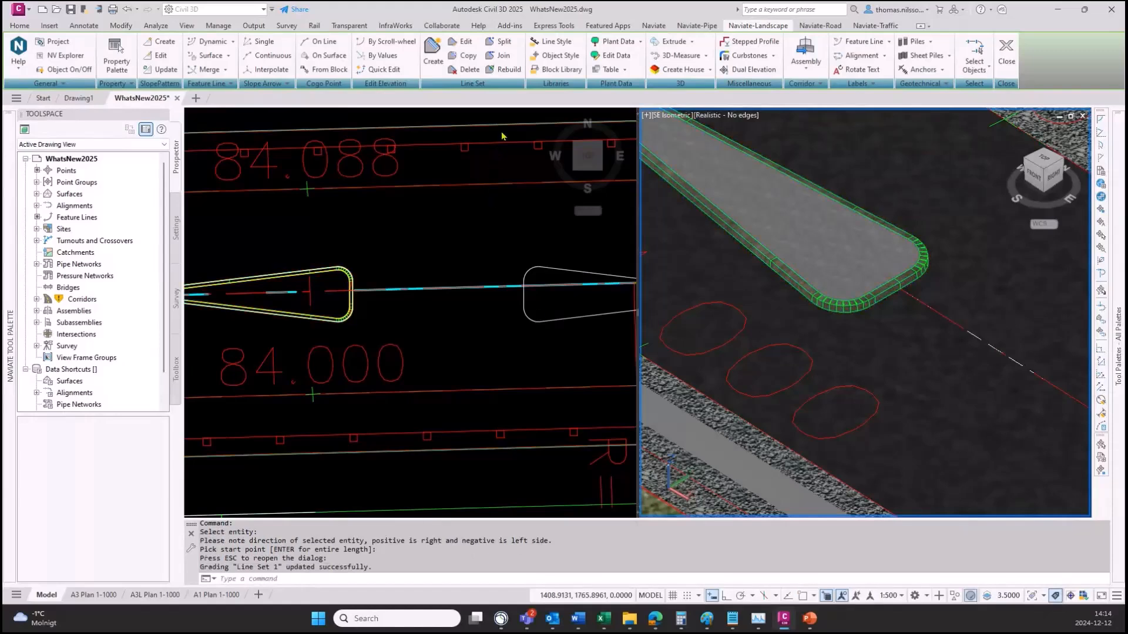
Copy the grading from the traffic island near the 84.000 label to the facing island outline, accepting the grading side
{"action": "left_click", "coordinate": [468, 56]}
{"action": "left_click", "coordinate": [334, 314]}
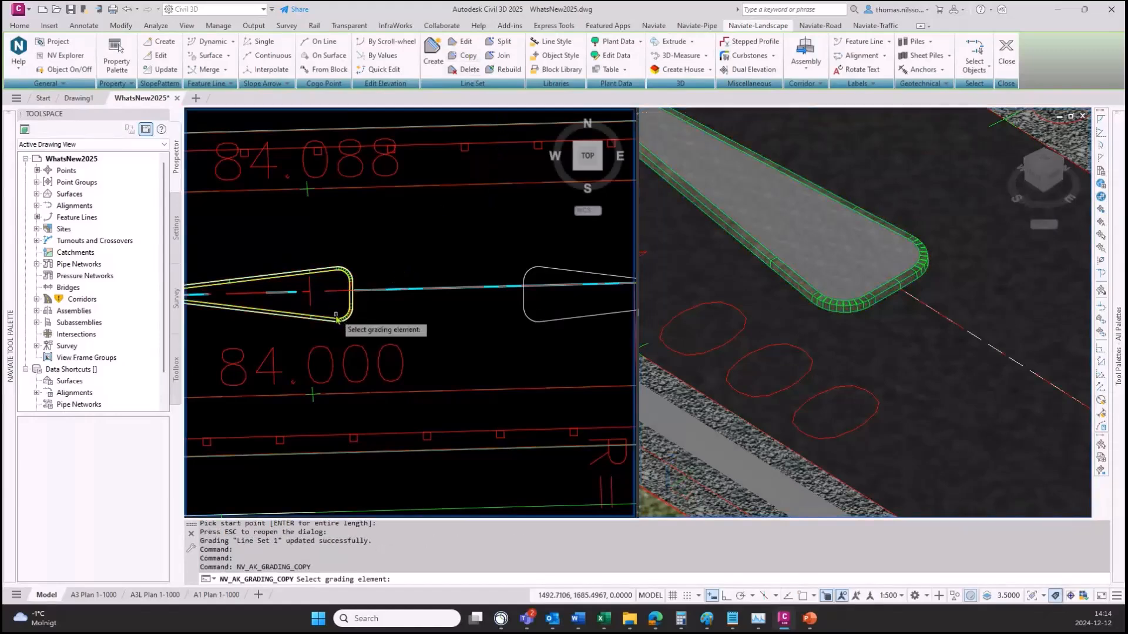
{"action": "left_click", "coordinate": [337, 321]}
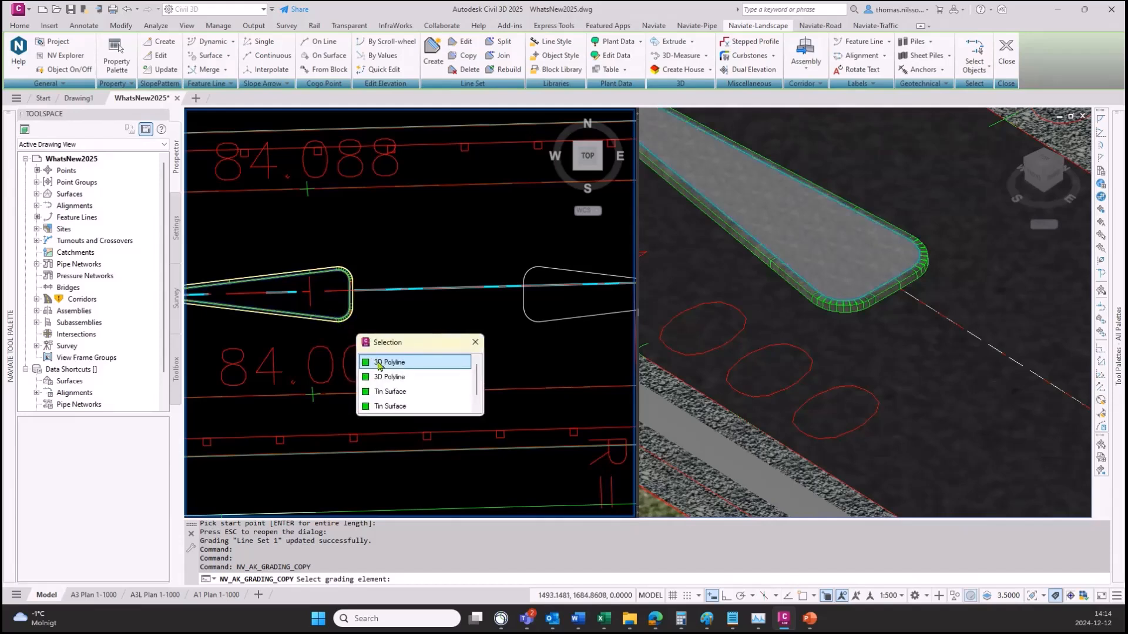
{"action": "left_click", "coordinate": [411, 363]}
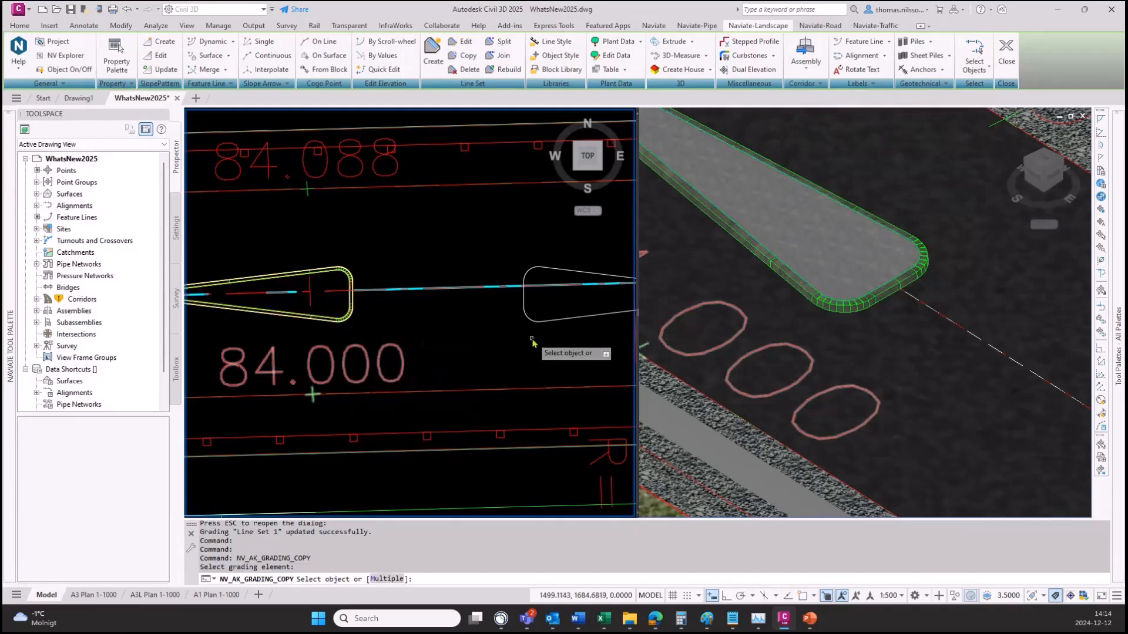
{"action": "left_click", "coordinate": [570, 323]}
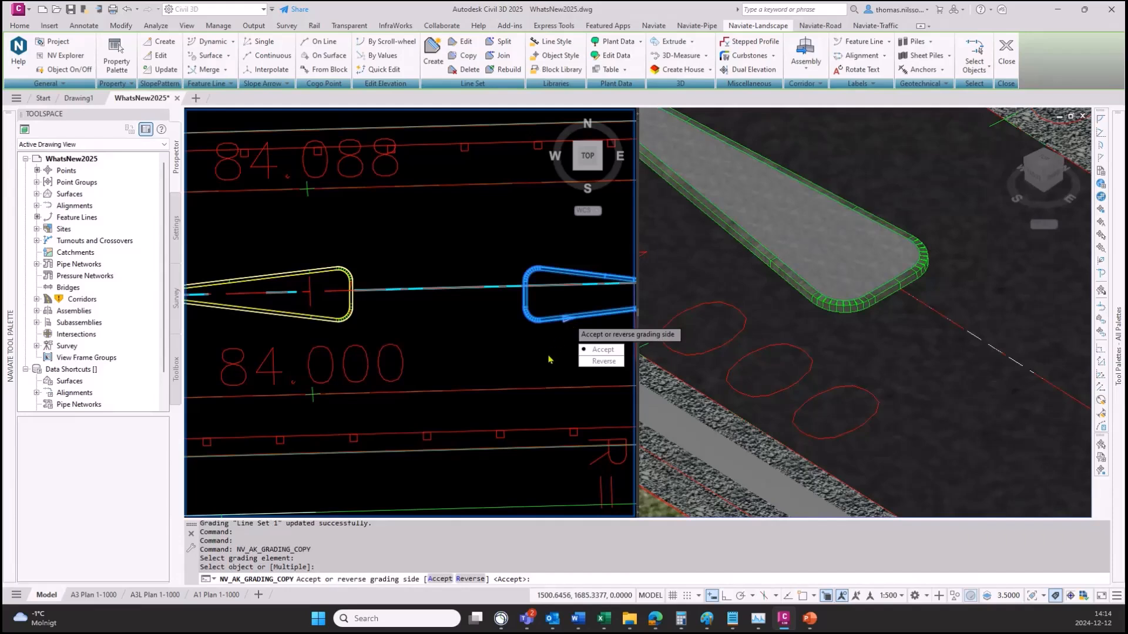
{"action": "left_click", "coordinate": [603, 351]}
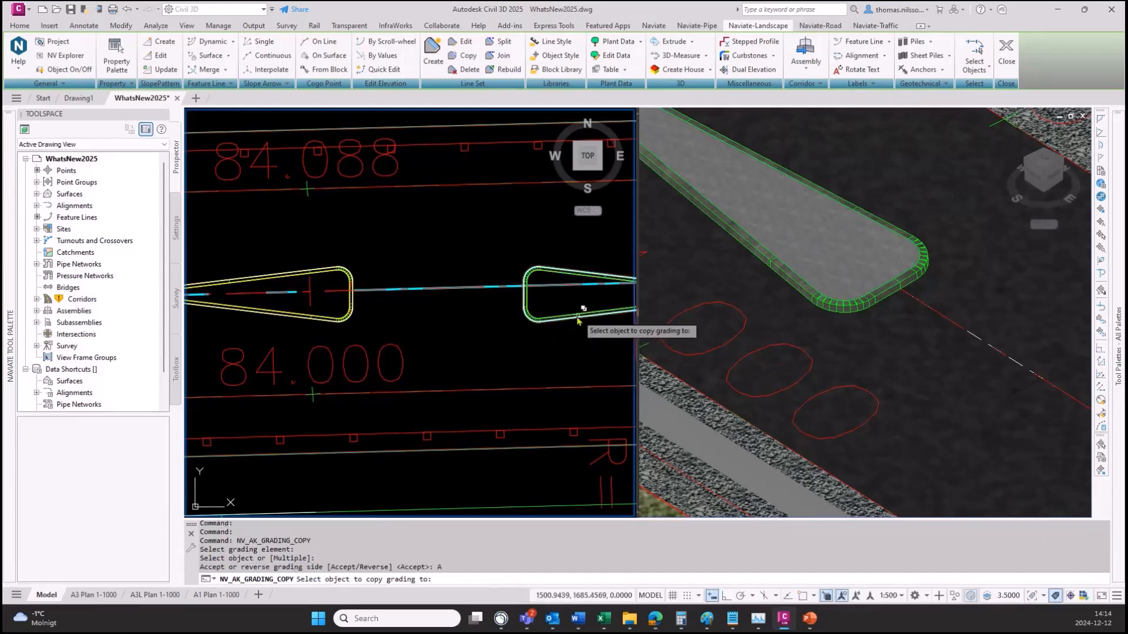
Inspect both graded traffic islands in the 3D view and end the grading copy
{"action": "left_click", "coordinate": [875, 372]}
{"action": "scroll", "coordinate": [875, 371], "scroll_direction": "down", "scroll_amount": 5}
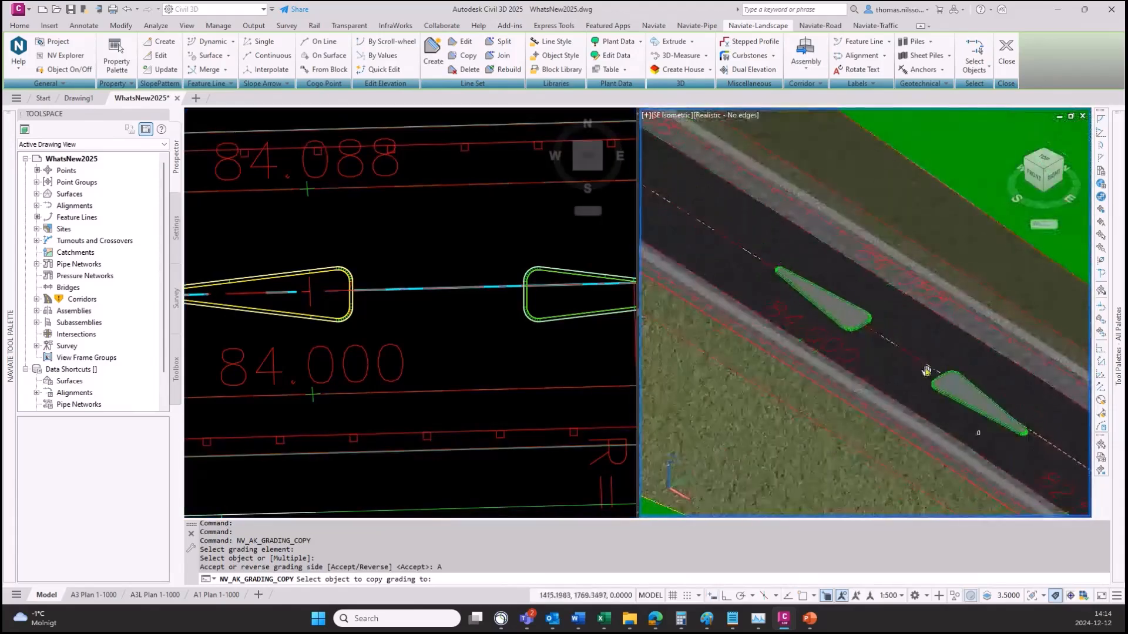
{"action": "scroll", "coordinate": [903, 341], "scroll_direction": "up", "scroll_amount": 2}
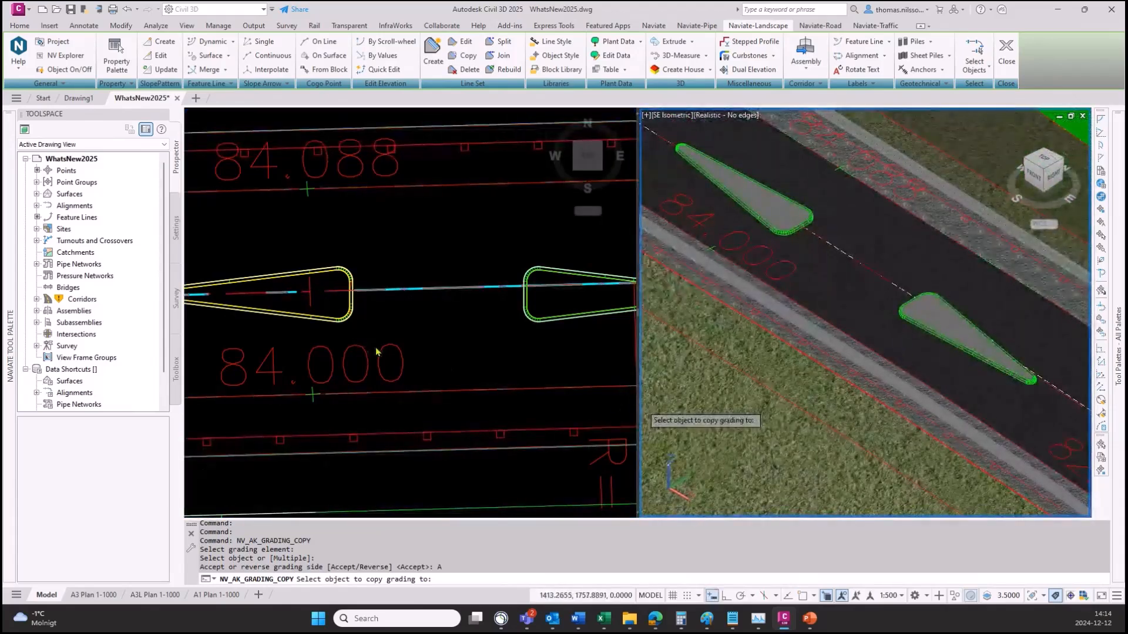
{"action": "left_click", "coordinate": [468, 349]}
{"action": "key", "text": "Escape"}
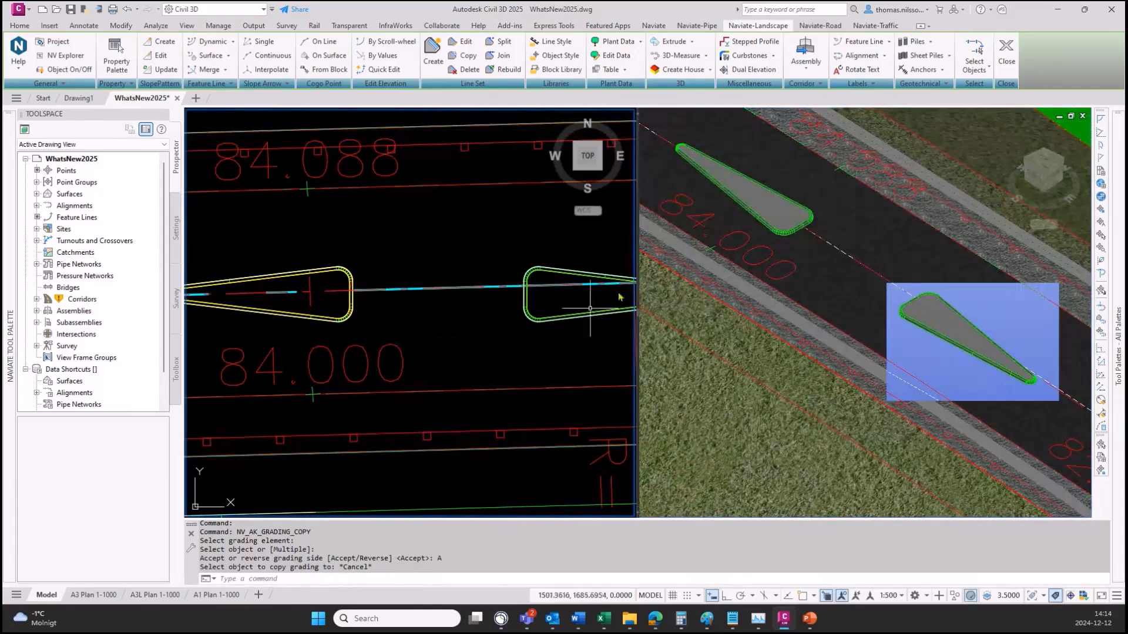
{"action": "left_click", "coordinate": [809, 325]}
{"action": "left_click", "coordinate": [517, 340]}
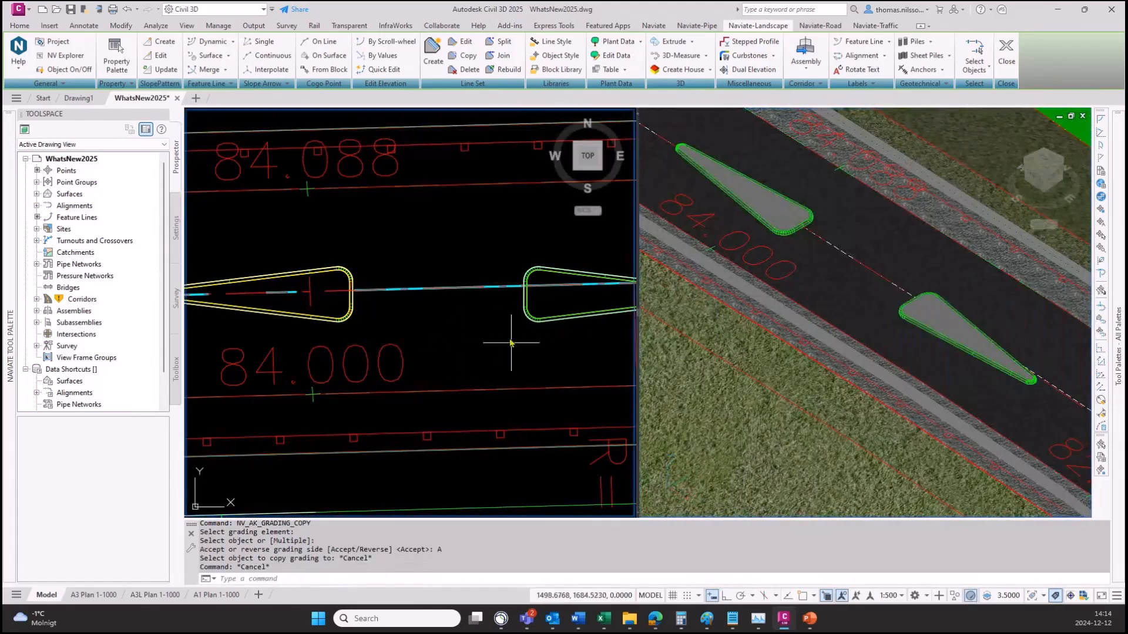
Create a cross marking between the two islands, spanning the road from edge to edge, with its direction along the road edge
{"action": "left_click", "coordinate": [875, 26]}
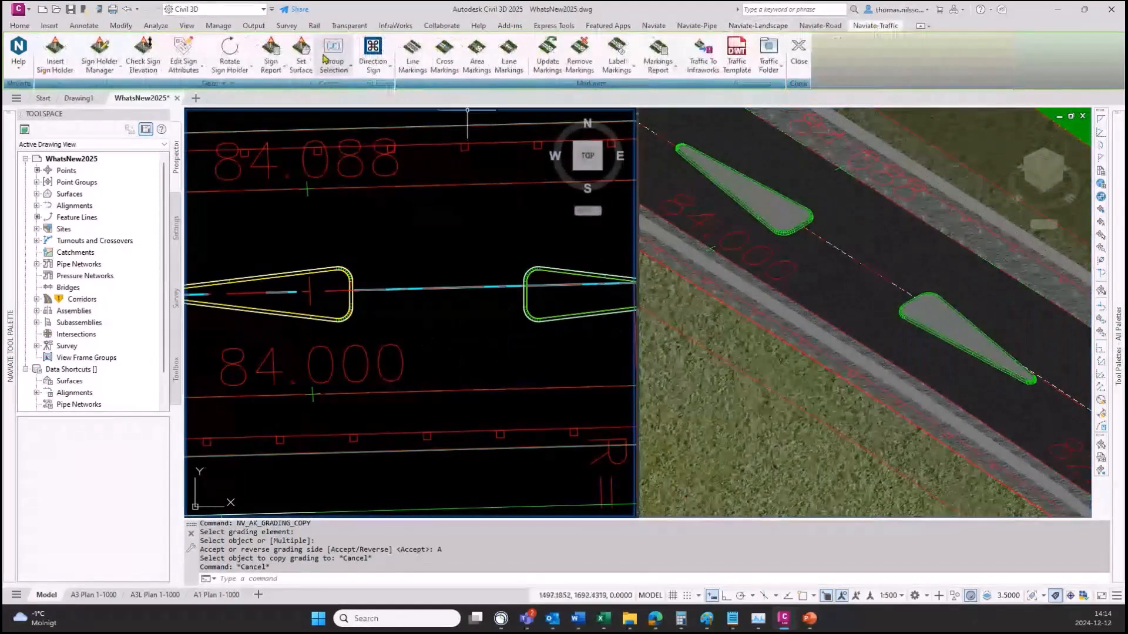
{"action": "left_click", "coordinate": [444, 56]}
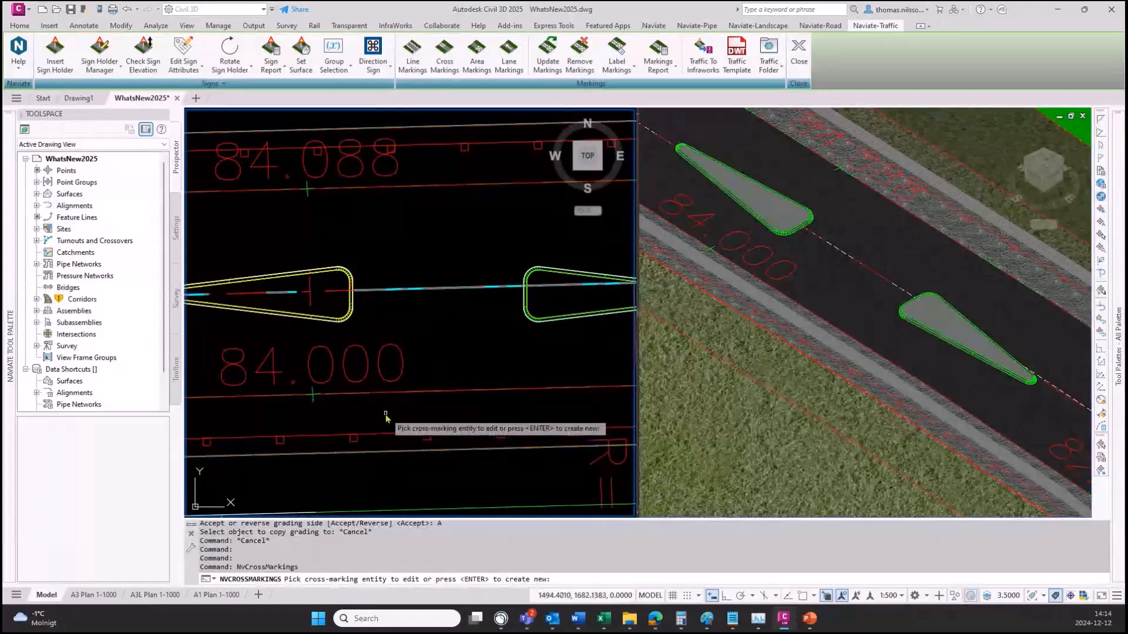
{"action": "key", "text": "Return"}
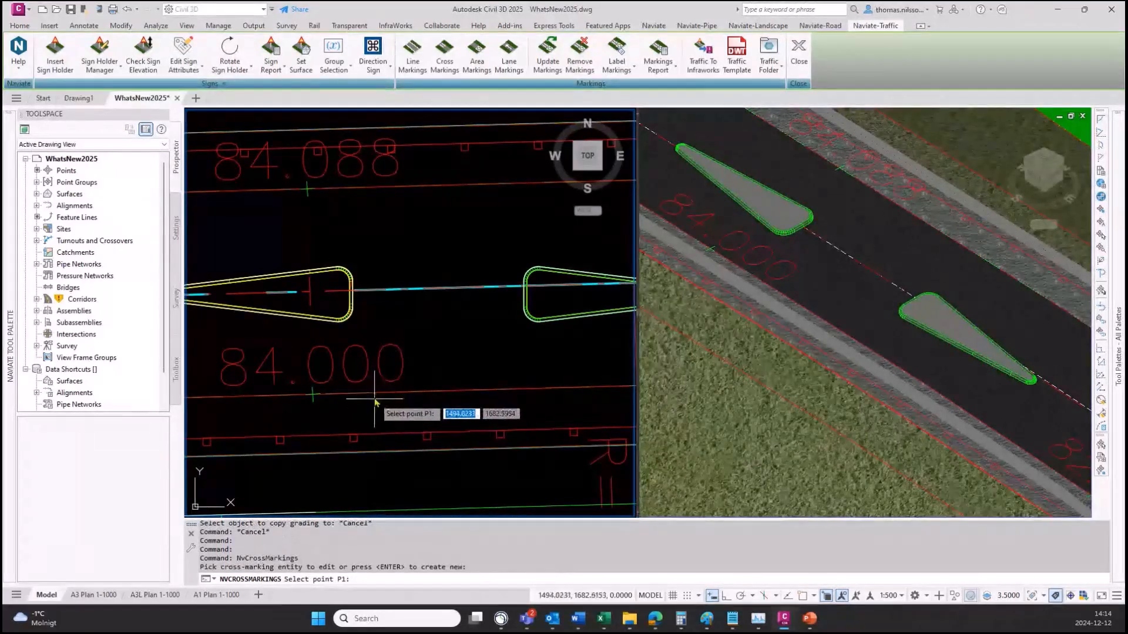
{"action": "left_click", "coordinate": [372, 392]}
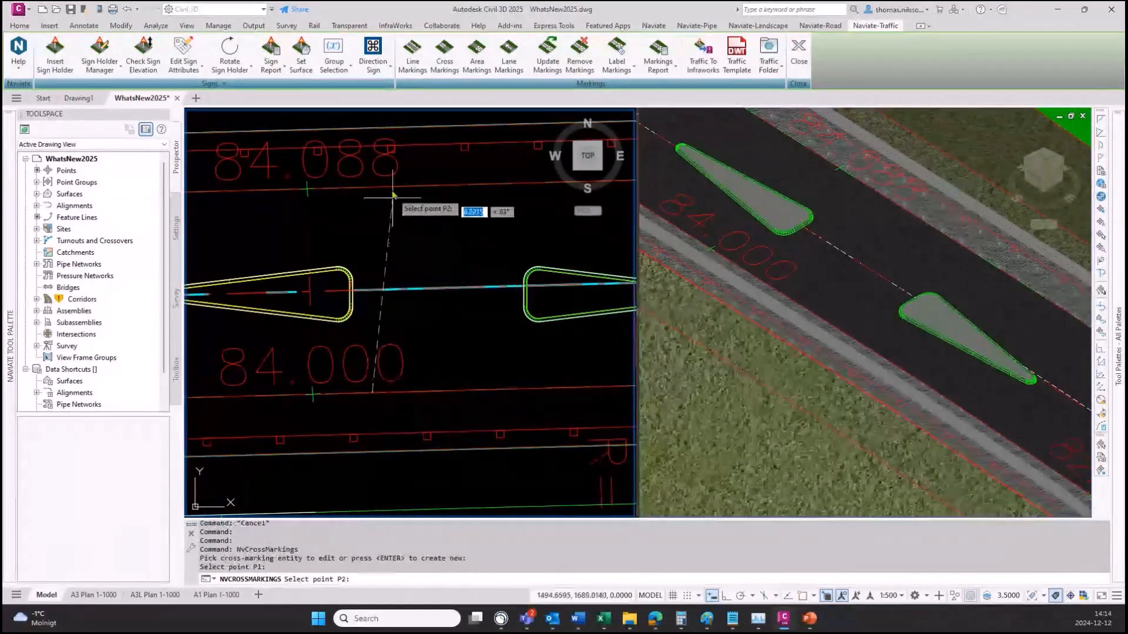
{"action": "left_click", "coordinate": [371, 189]}
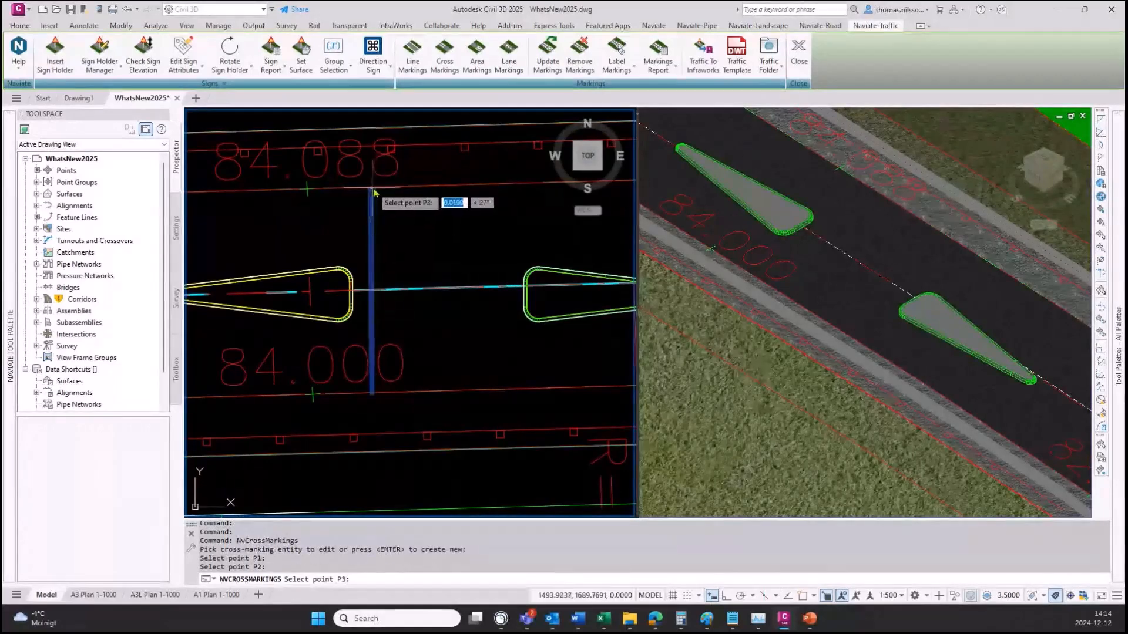
{"action": "left_click", "coordinate": [449, 377]}
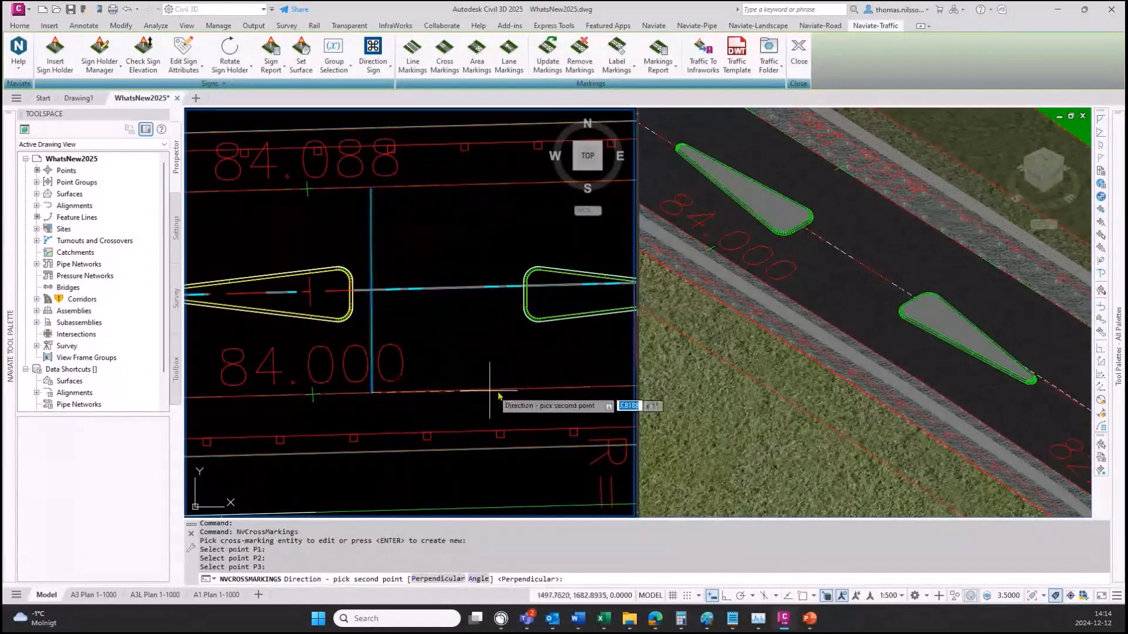
{"action": "left_click", "coordinate": [523, 389]}
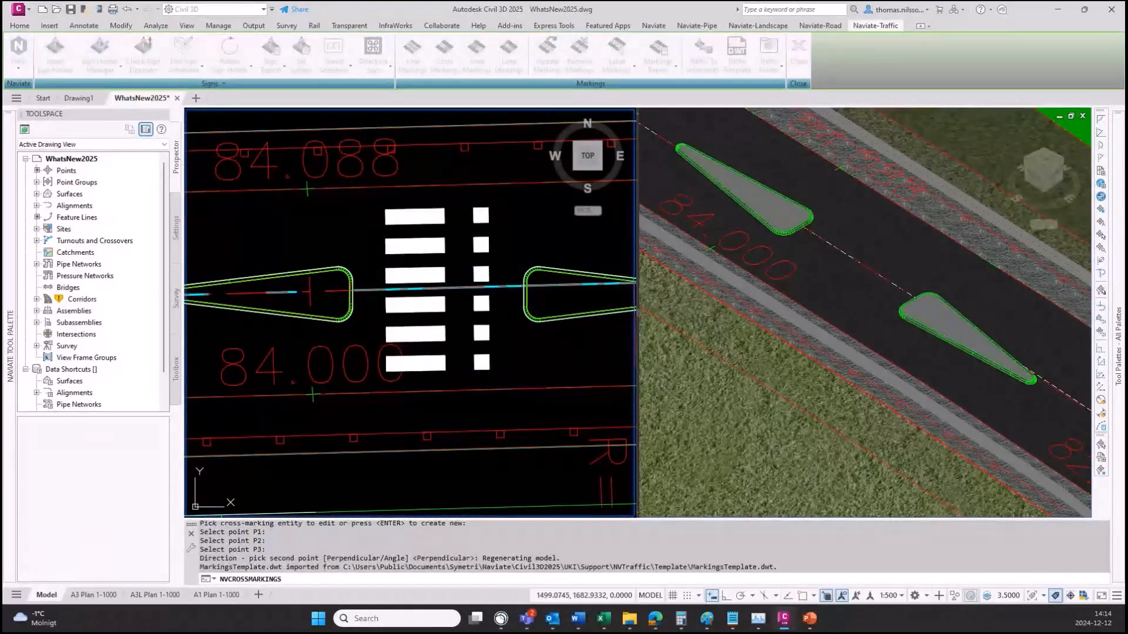
Keep the Pedestrian and Bike Crossing template, project the cross marking to the Korridor (1) Topp surface, and apply it
{"action": "left_click_drag", "start_coordinate": [785, 334], "coordinate": [726, 268]}
{"action": "left_click", "coordinate": [695, 416]}
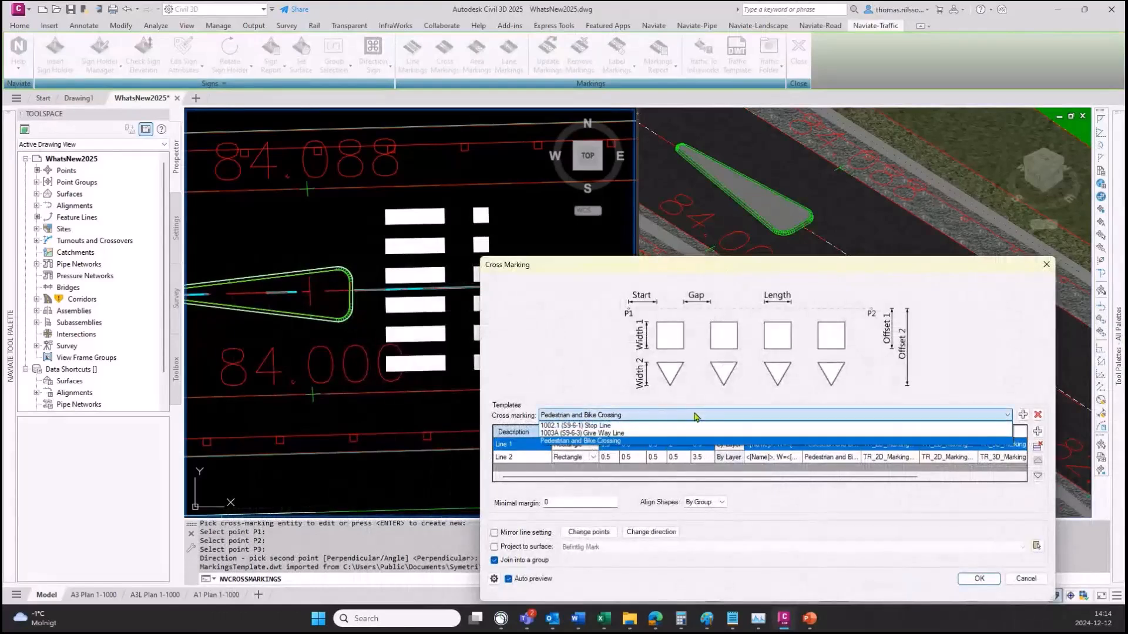
{"action": "left_click", "coordinate": [626, 271]}
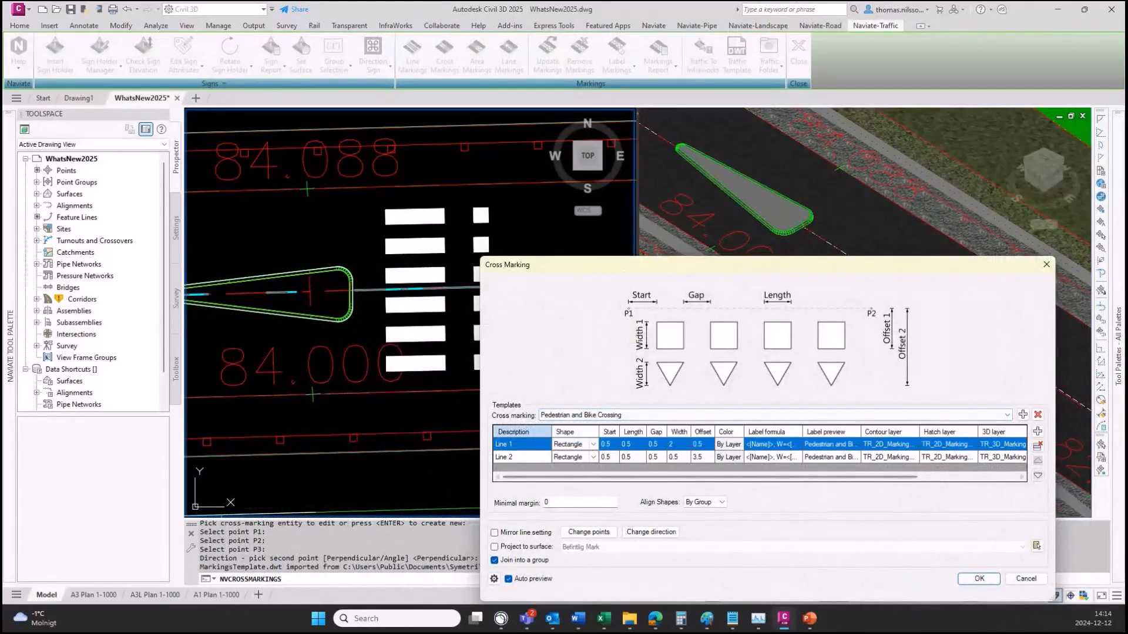
{"action": "left_click", "coordinate": [494, 547]}
{"action": "left_click", "coordinate": [594, 547]}
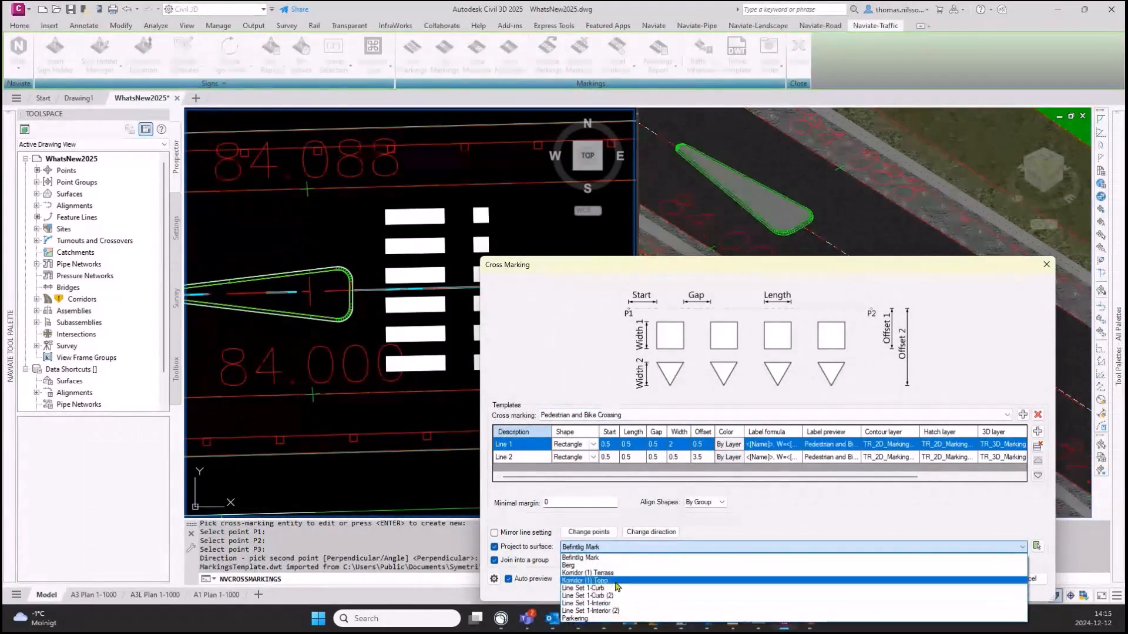
{"action": "left_click", "coordinate": [587, 581]}
{"action": "key", "text": "Return"}
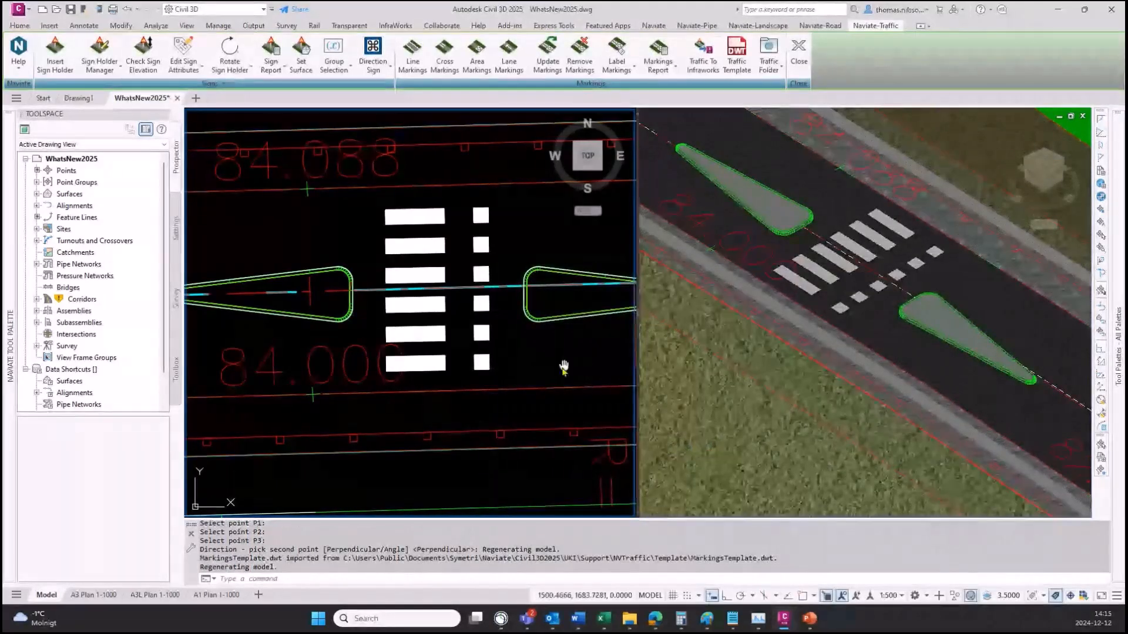
Set up a sign holder for the far island tip with sign P610-R from the _Regulatory2 group and the 1 Sign template
{"action": "middle_click_drag", "start_coordinate": [560, 367], "coordinate": [353, 312]}
{"action": "scroll", "coordinate": [518, 262], "scroll_direction": "up", "scroll_amount": 4}
{"action": "middle_click_drag", "start_coordinate": [518, 262], "coordinate": [555, 364]}
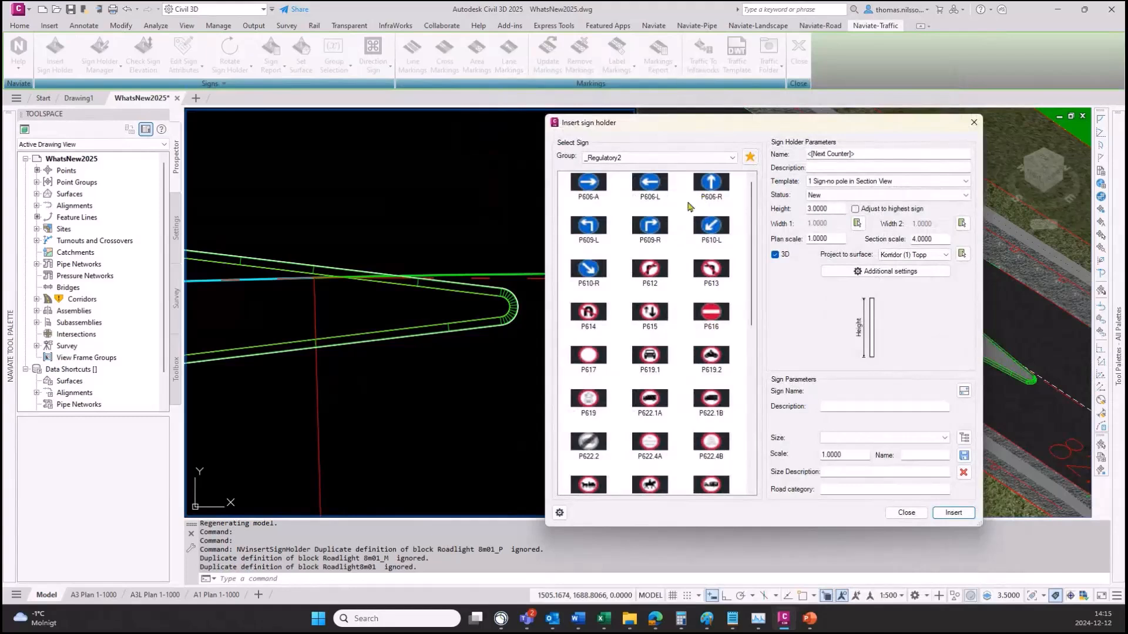
{"action": "left_click", "coordinate": [588, 275]}
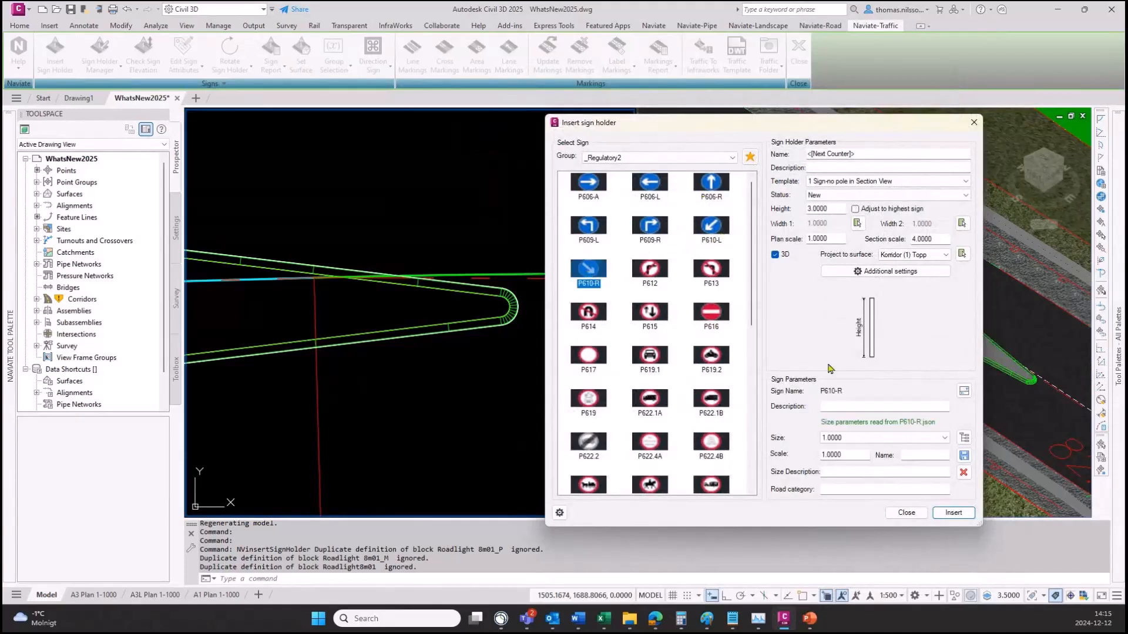
{"action": "left_click", "coordinate": [733, 160]}
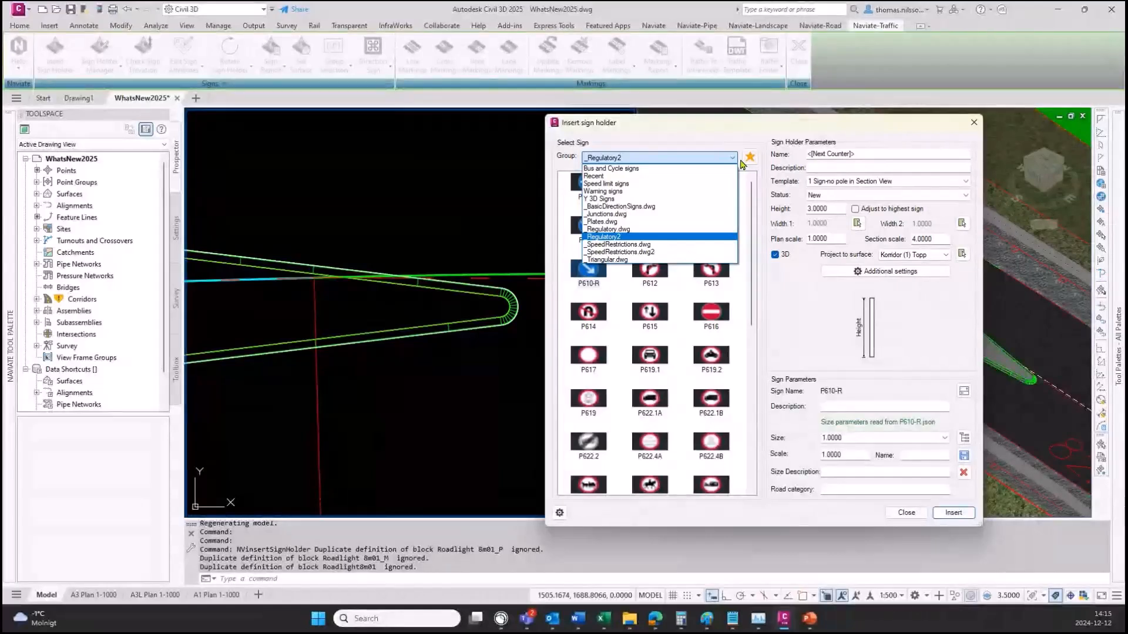
{"action": "left_click", "coordinate": [843, 128]}
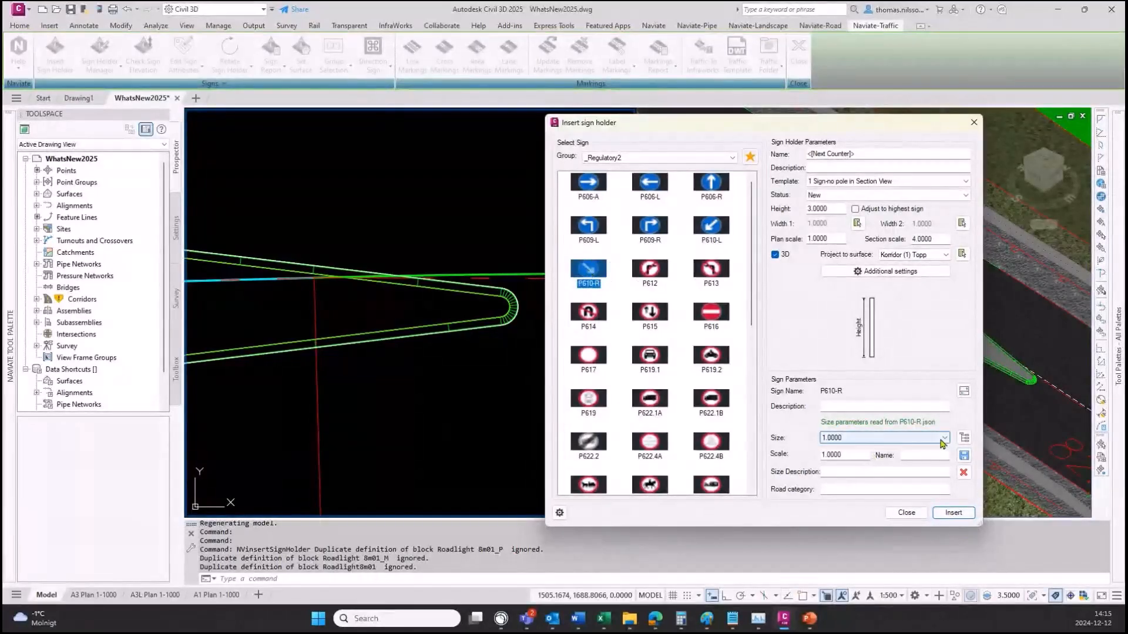
{"action": "left_click", "coordinate": [876, 182]}
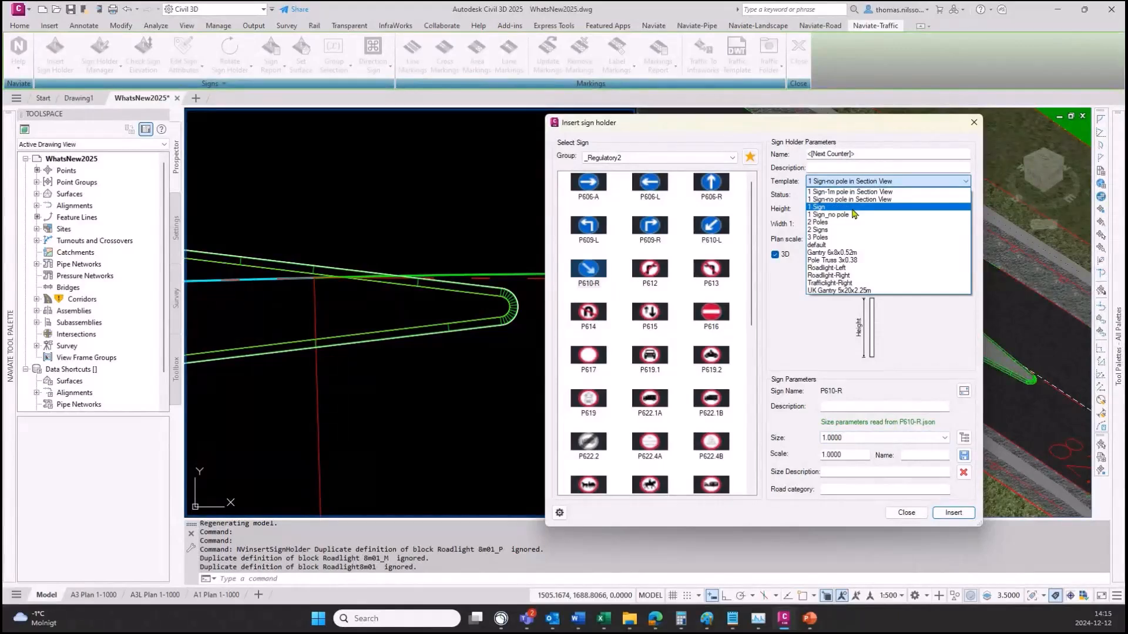
{"action": "left_click", "coordinate": [854, 209]}
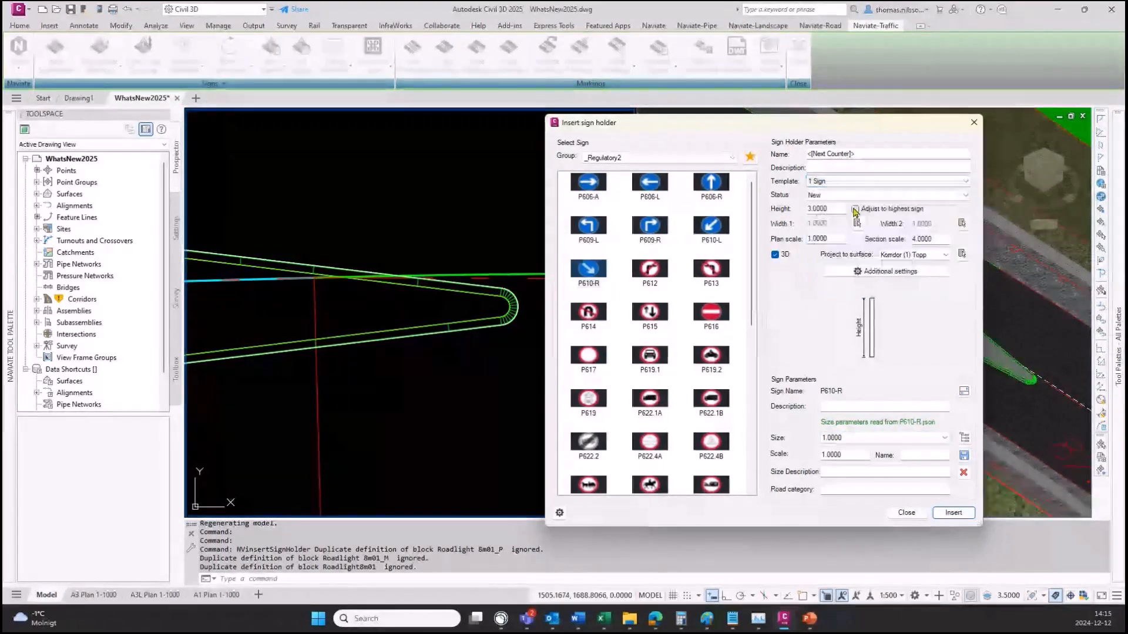
{"action": "left_click", "coordinate": [954, 513]}
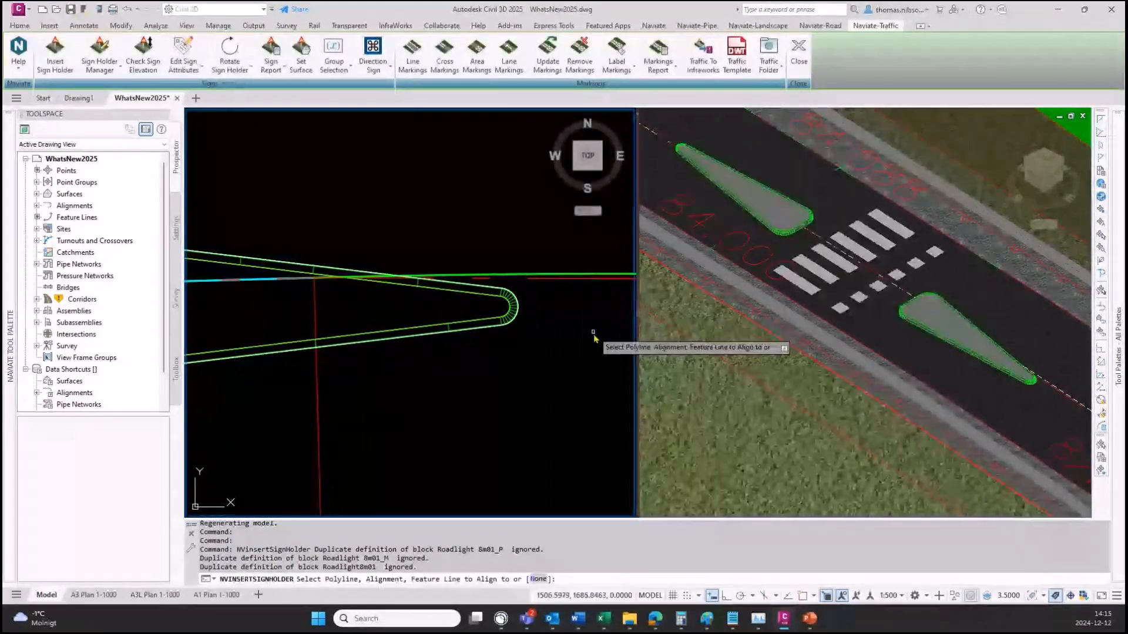
Place the sign holder at the centre of the island's rounded tip, with no alignment object, rotated perpendicular to the road
{"action": "key", "text": "Return"}
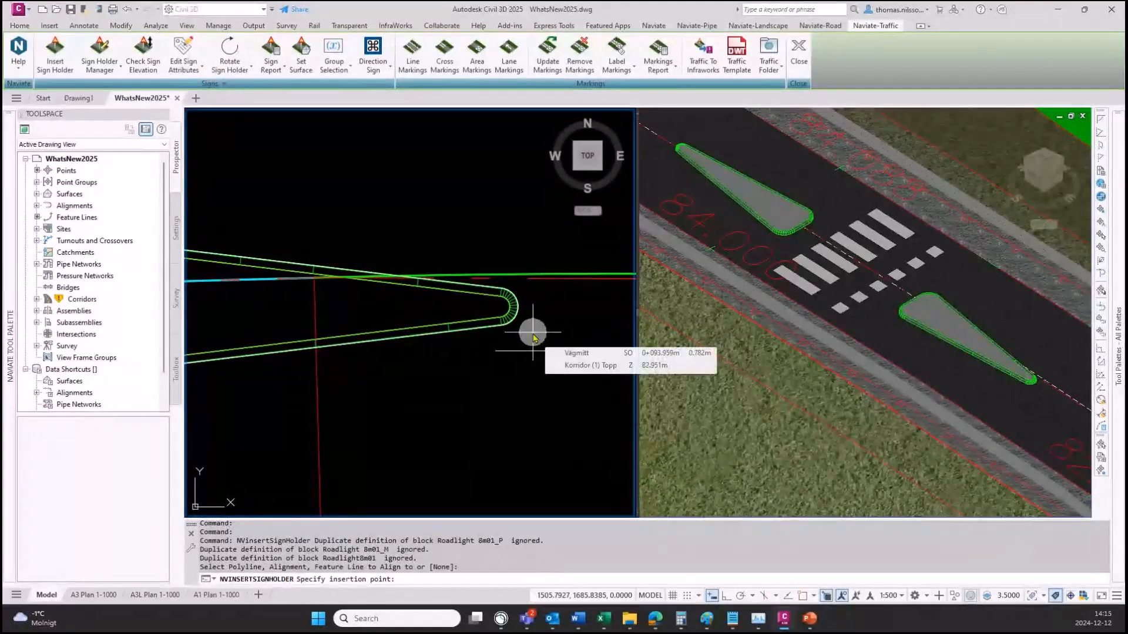
{"action": "type", "text": "cen"}
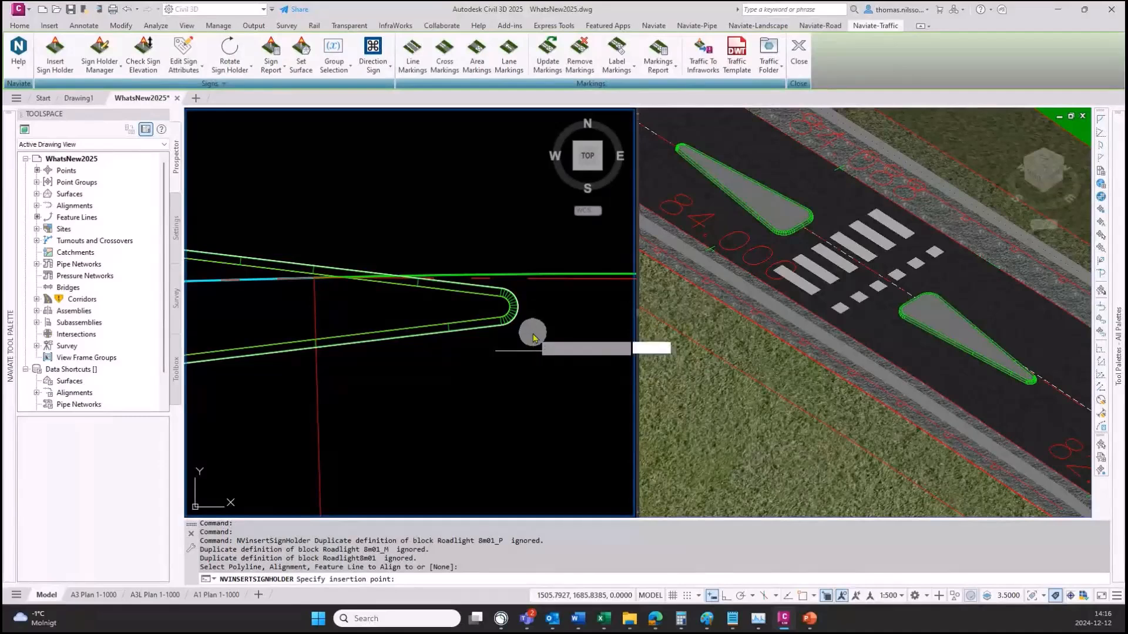
{"action": "key", "text": "Return"}
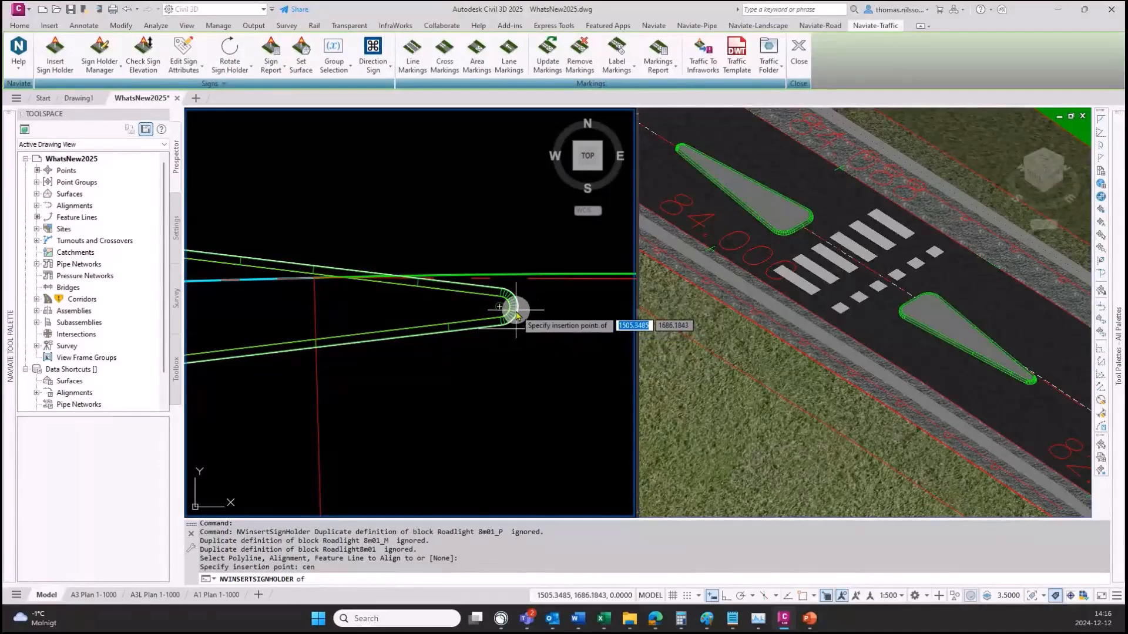
{"action": "left_click", "coordinate": [517, 316]}
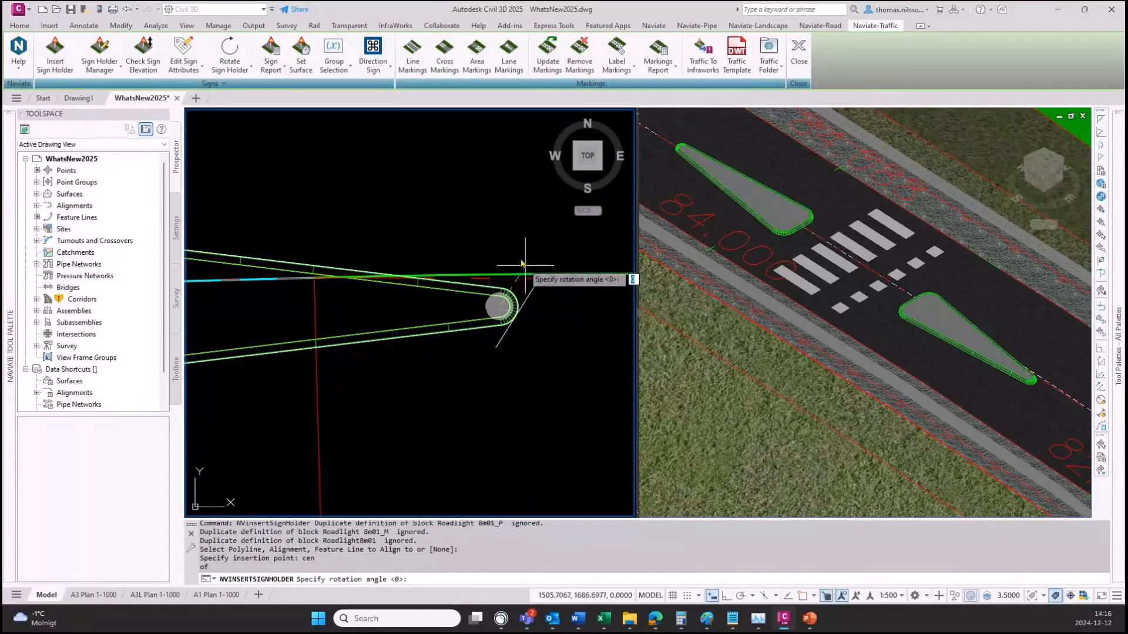
{"action": "middle_click_drag", "start_coordinate": [512, 271], "coordinate": [456, 338]}
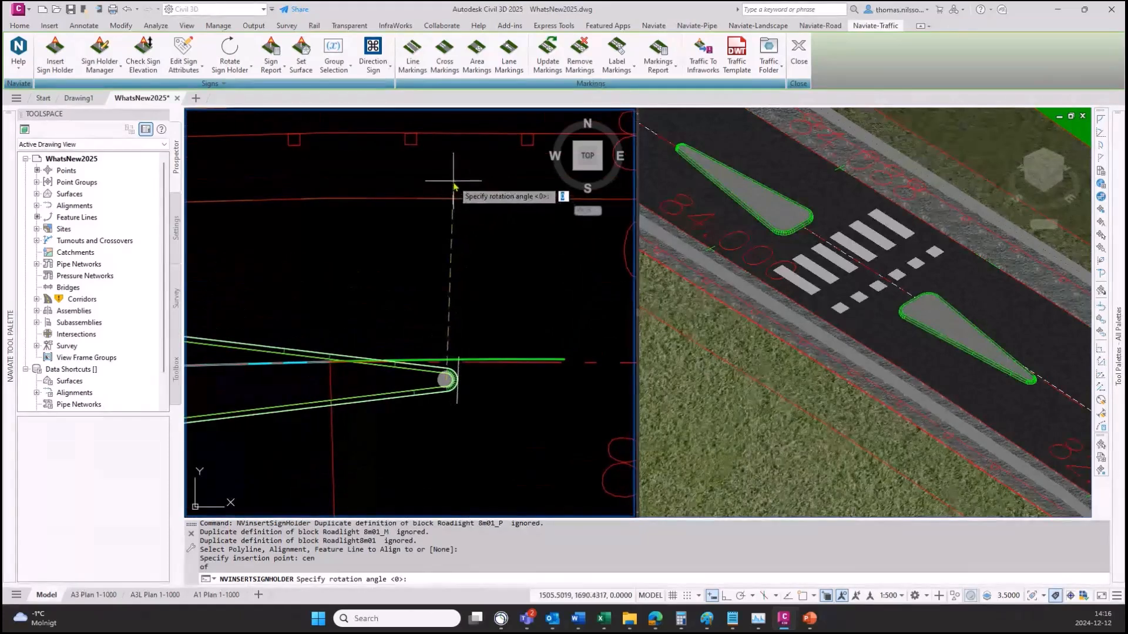
{"action": "left_click", "coordinate": [454, 187]}
Place the P610-R sign symbol beyond the road edge opposite the island tip, with its rotation direction running along the road
{"action": "scroll", "coordinate": [479, 251], "scroll_direction": "down", "scroll_amount": 4}
{"action": "middle_click_drag", "start_coordinate": [484, 251], "coordinate": [457, 346]}
{"action": "scroll", "coordinate": [456, 252], "scroll_direction": "down", "scroll_amount": 2}
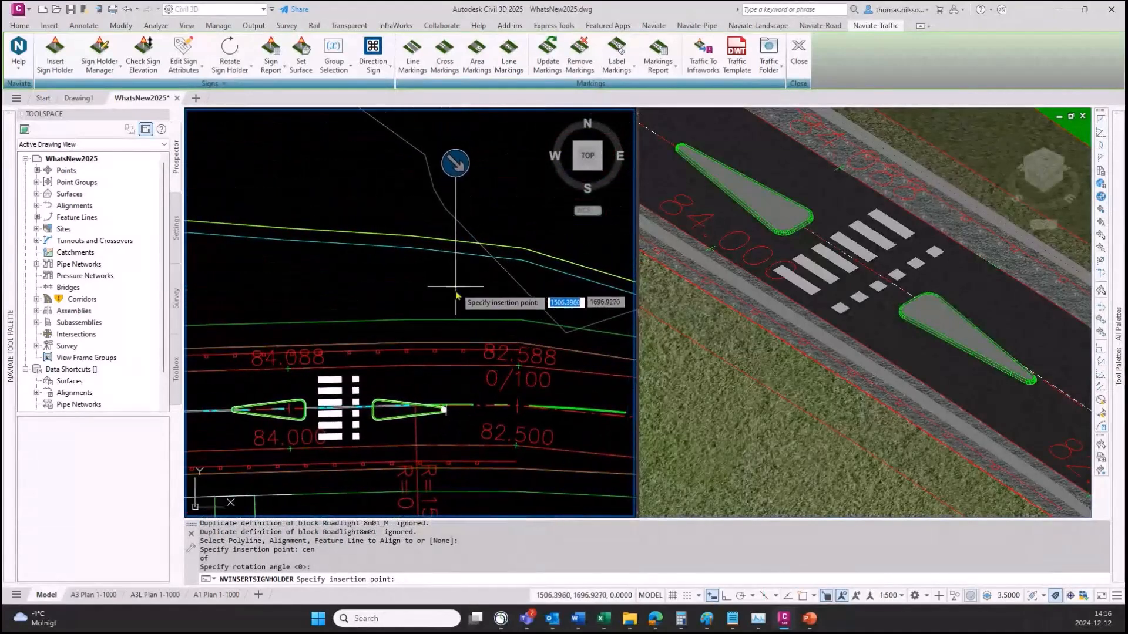
{"action": "left_click", "coordinate": [456, 301]}
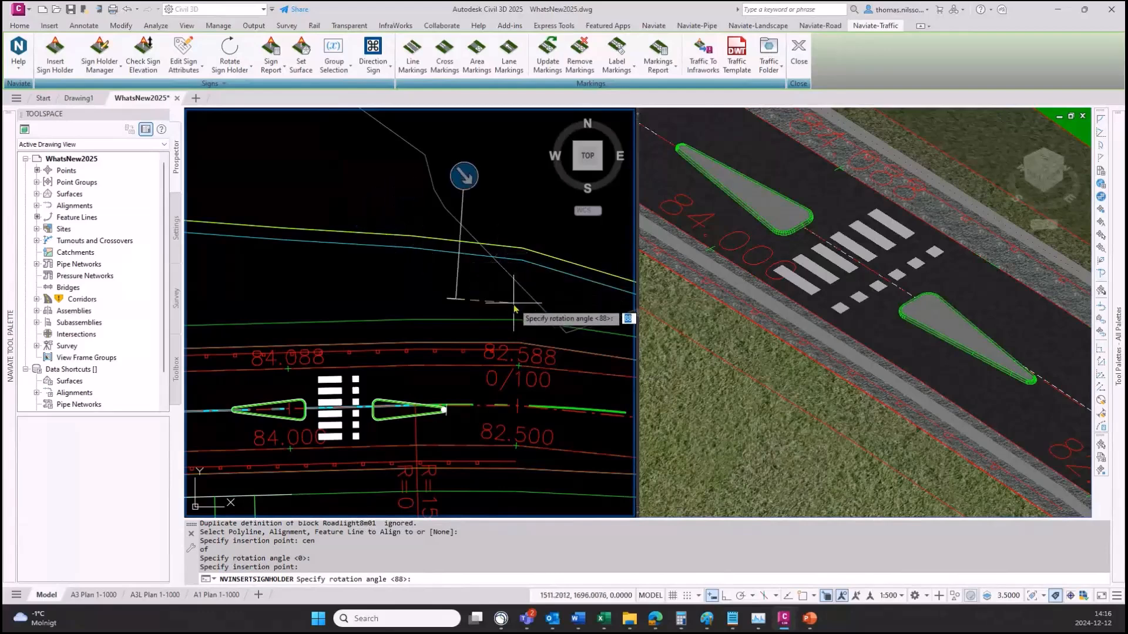
{"action": "left_click", "coordinate": [531, 303]}
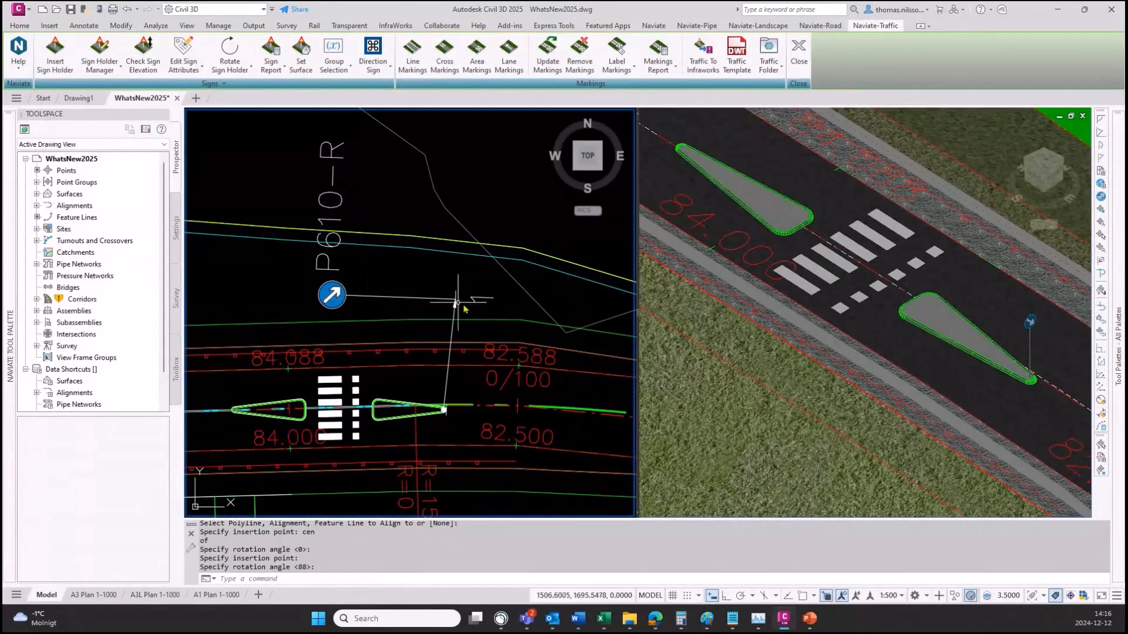
Check the rotation angle of the P610-R sign's section symbol in its block properties
{"action": "left_click", "coordinate": [392, 298]}
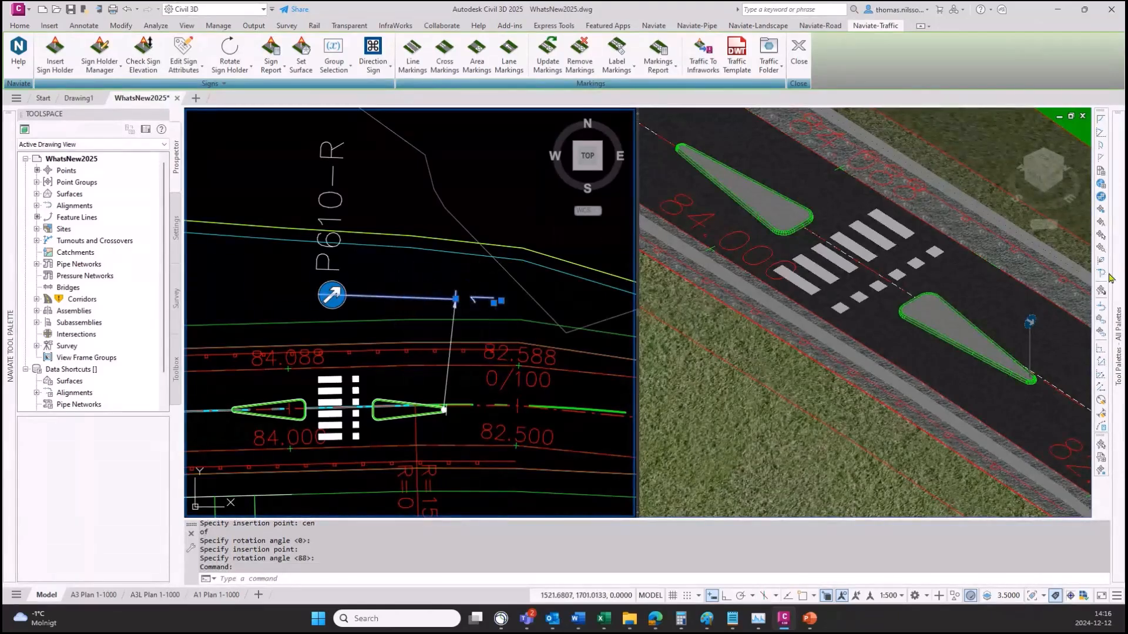
{"action": "right_click", "coordinate": [467, 225]}
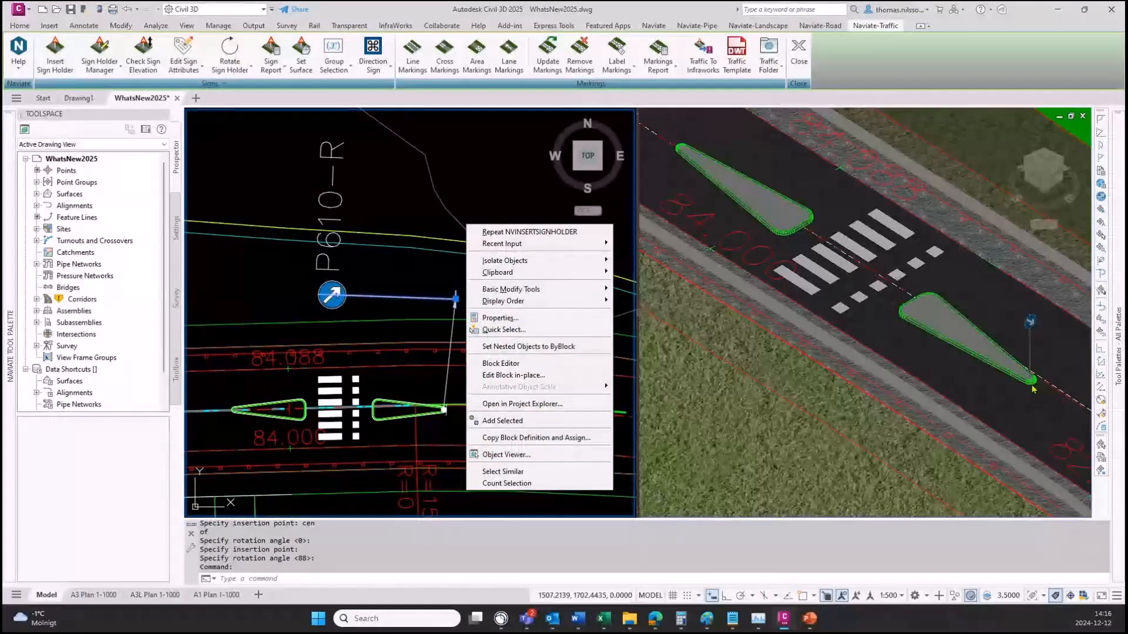
{"action": "left_click", "coordinate": [465, 223]}
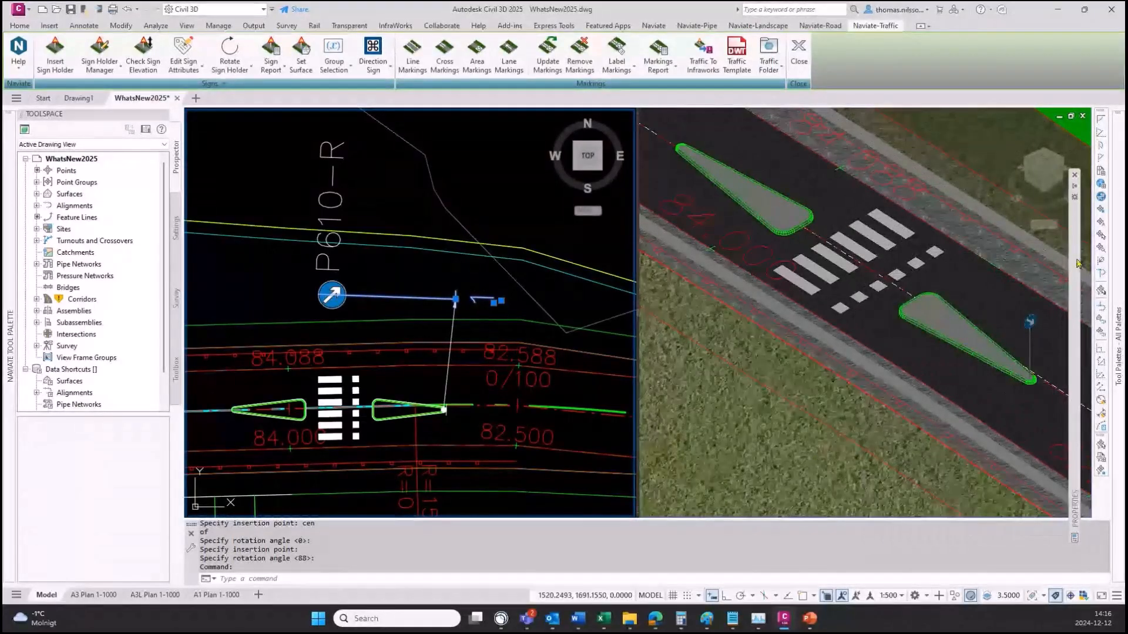
{"action": "mouse_move", "coordinate": [1079, 254]}
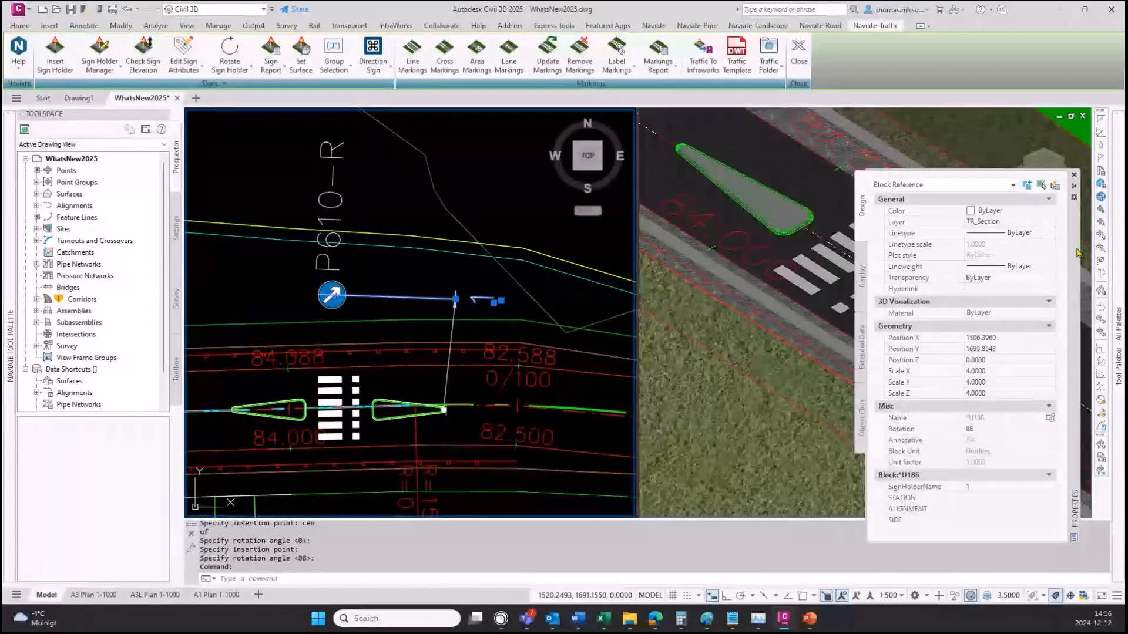
{"action": "left_click", "coordinate": [989, 430]}
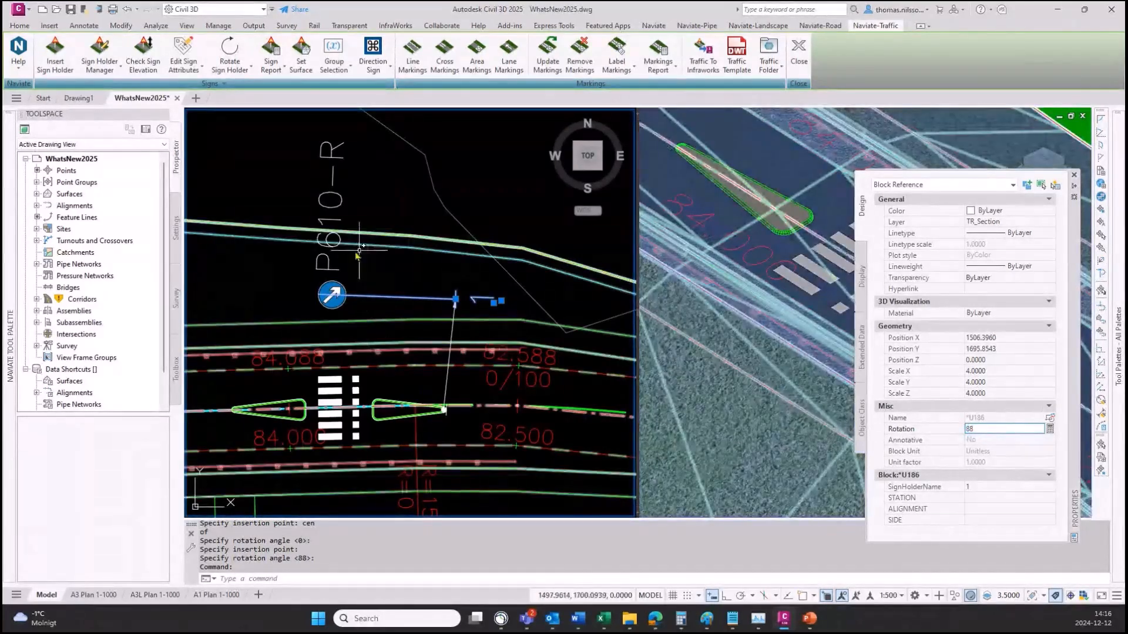
{"action": "key", "text": "Escape"}
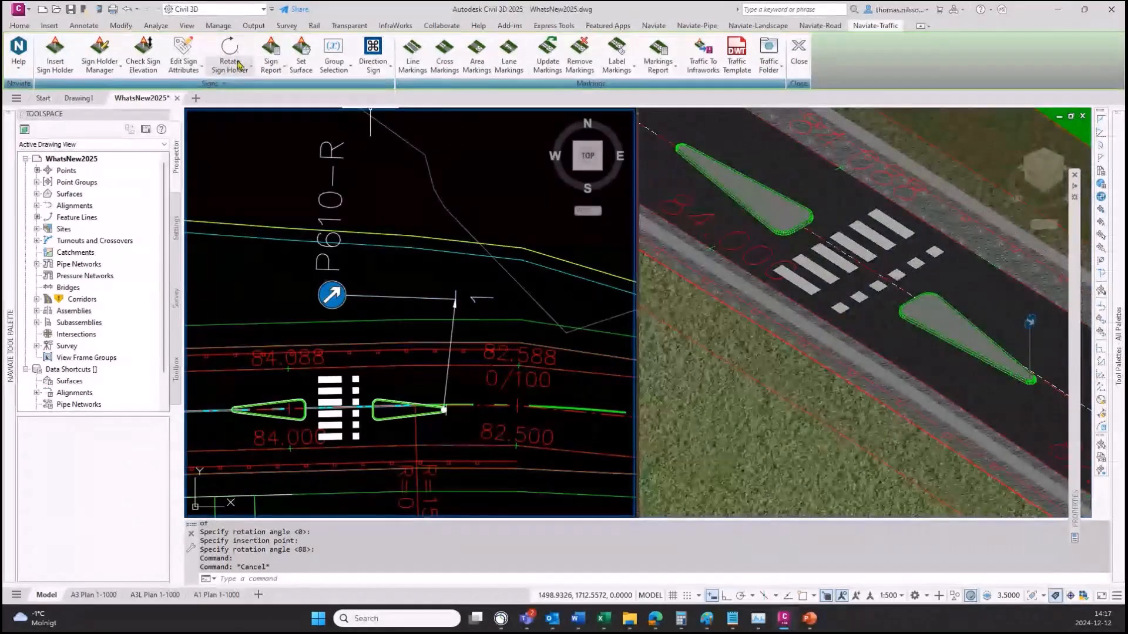
Rotate the P610-R sign symbol group by -88 degrees about the base of its post using Rotate Sign Holder
{"action": "left_click", "coordinate": [238, 70]}
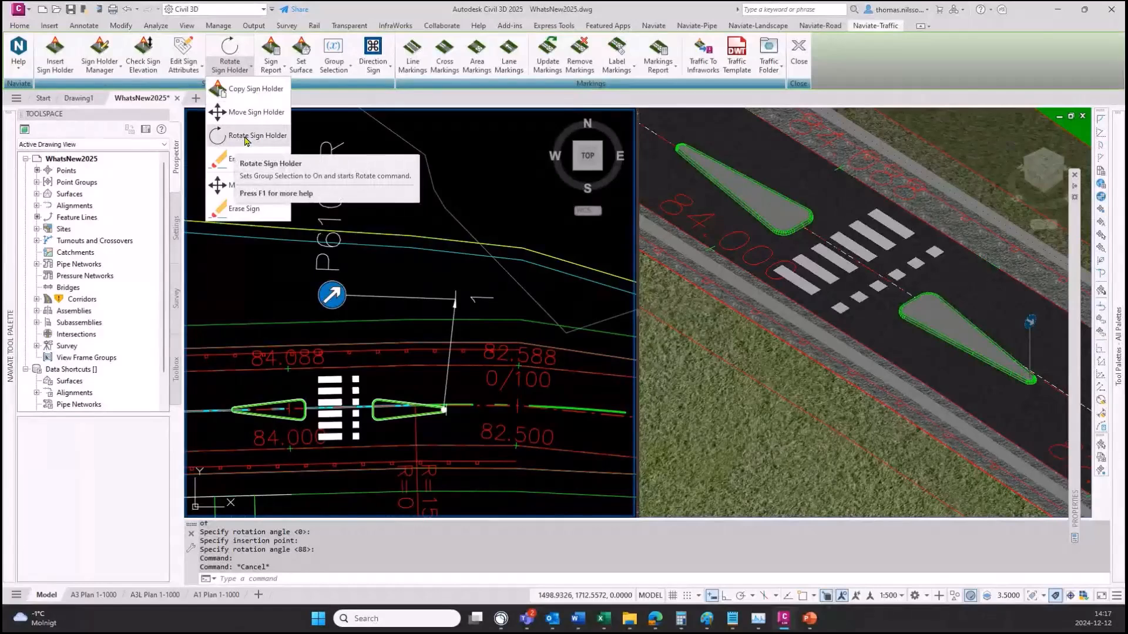
{"action": "left_click", "coordinate": [246, 138]}
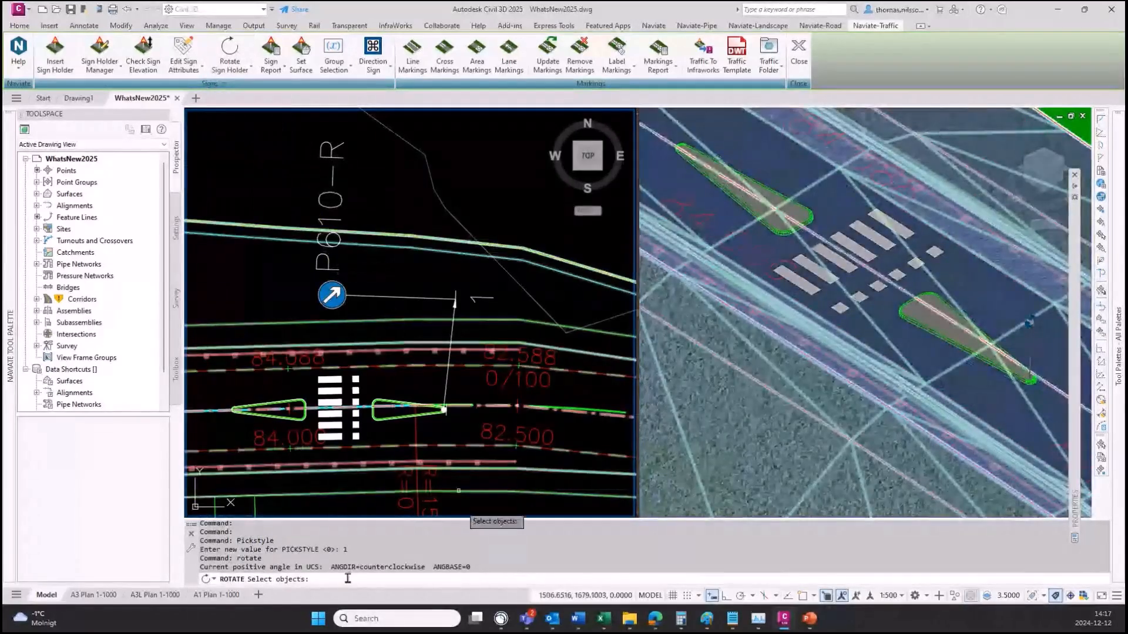
{"action": "left_click", "coordinate": [452, 301]}
{"action": "key", "text": "Return"}
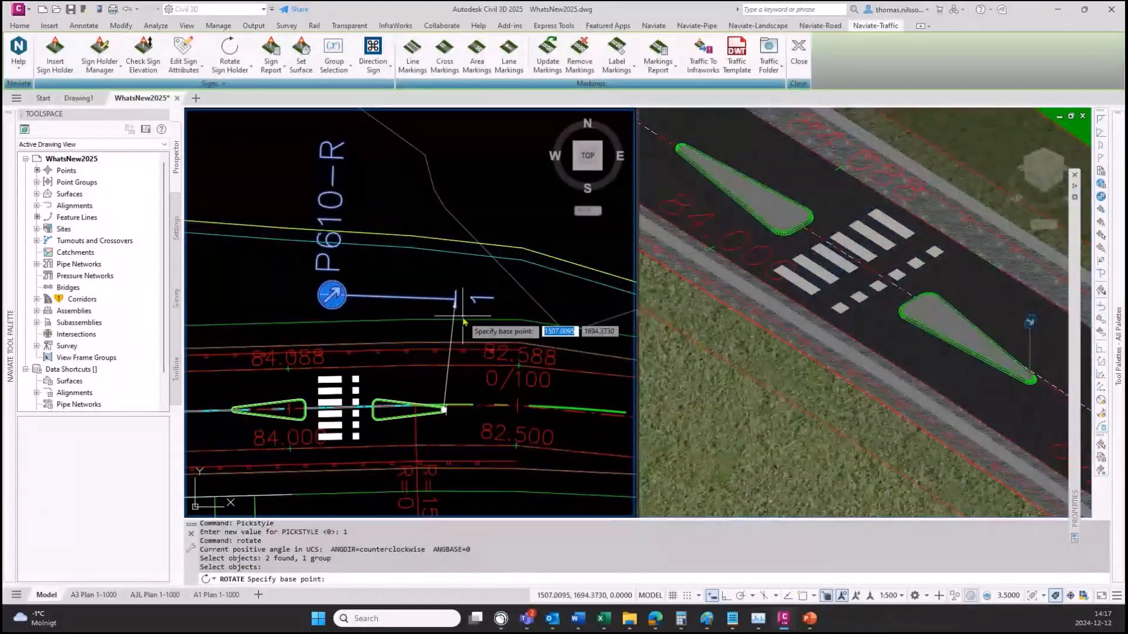
{"action": "scroll", "coordinate": [466, 321], "scroll_direction": "up", "scroll_amount": 3}
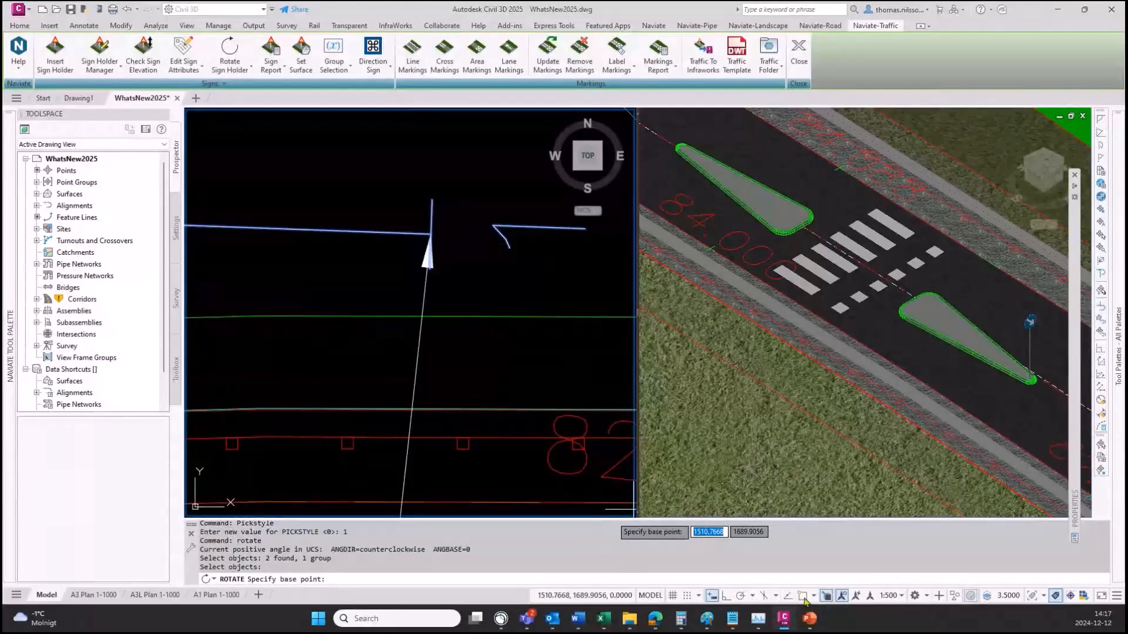
{"action": "left_click", "coordinate": [430, 234]}
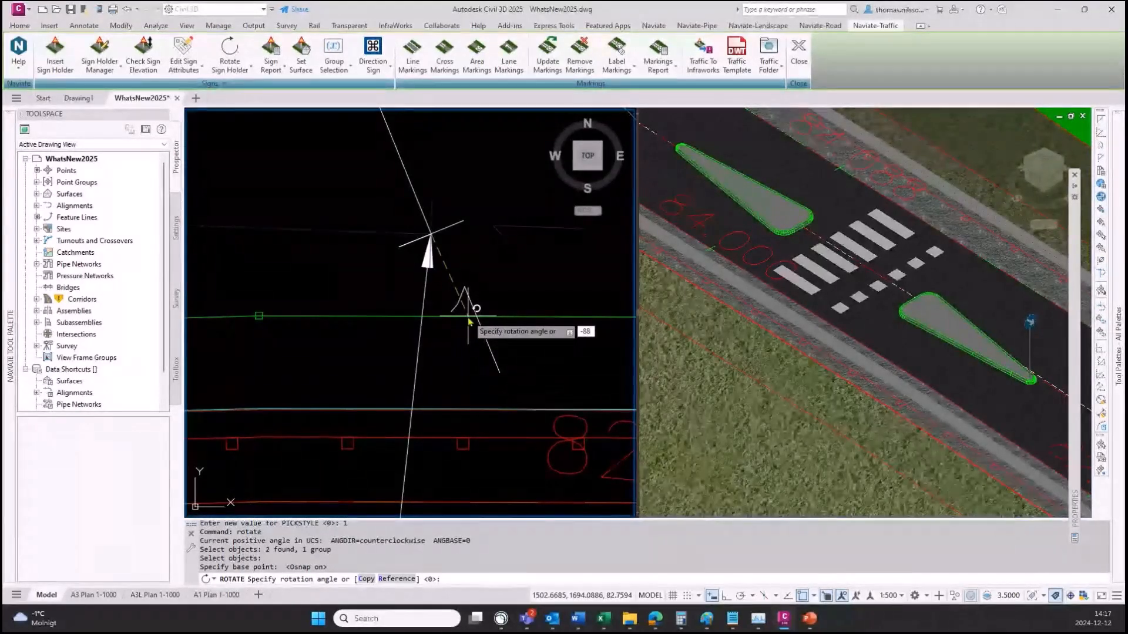
{"action": "key", "text": "Return"}
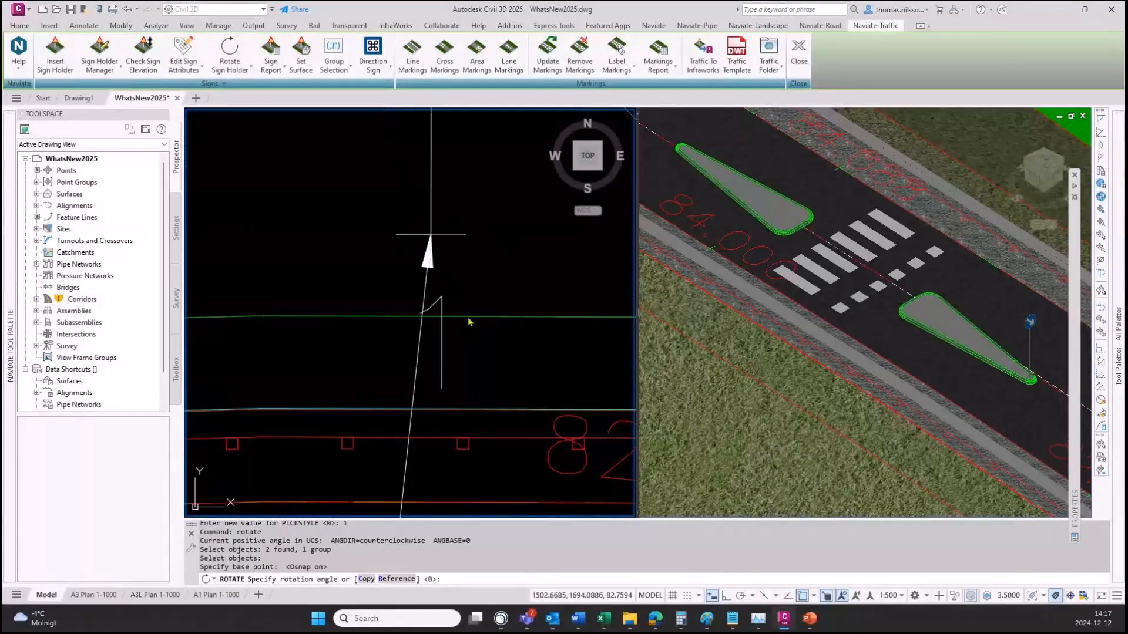
{"action": "scroll", "coordinate": [468, 320], "scroll_direction": "down", "scroll_amount": 3}
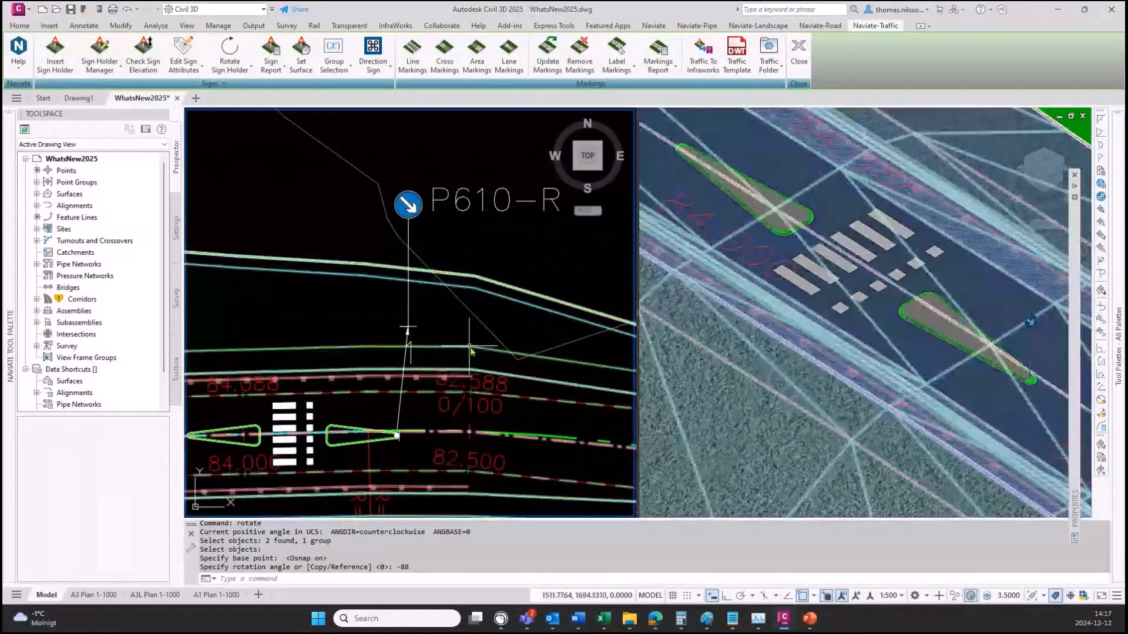
{"action": "scroll", "coordinate": [408, 323], "scroll_direction": "up", "scroll_amount": 5}
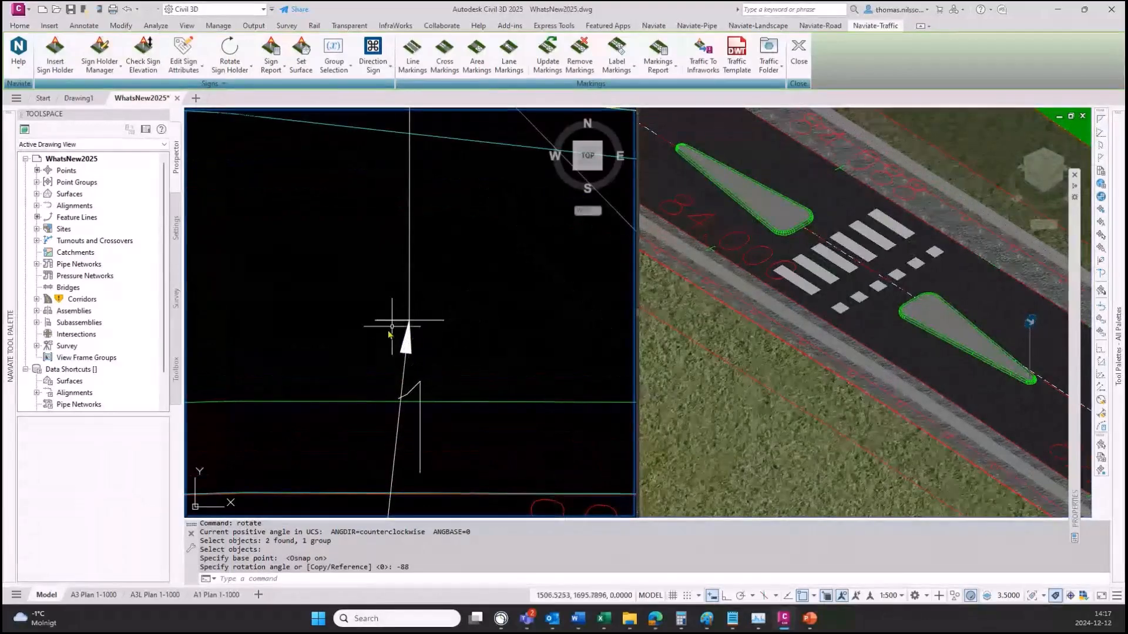
{"action": "scroll", "coordinate": [496, 341], "scroll_direction": "down", "scroll_amount": 4}
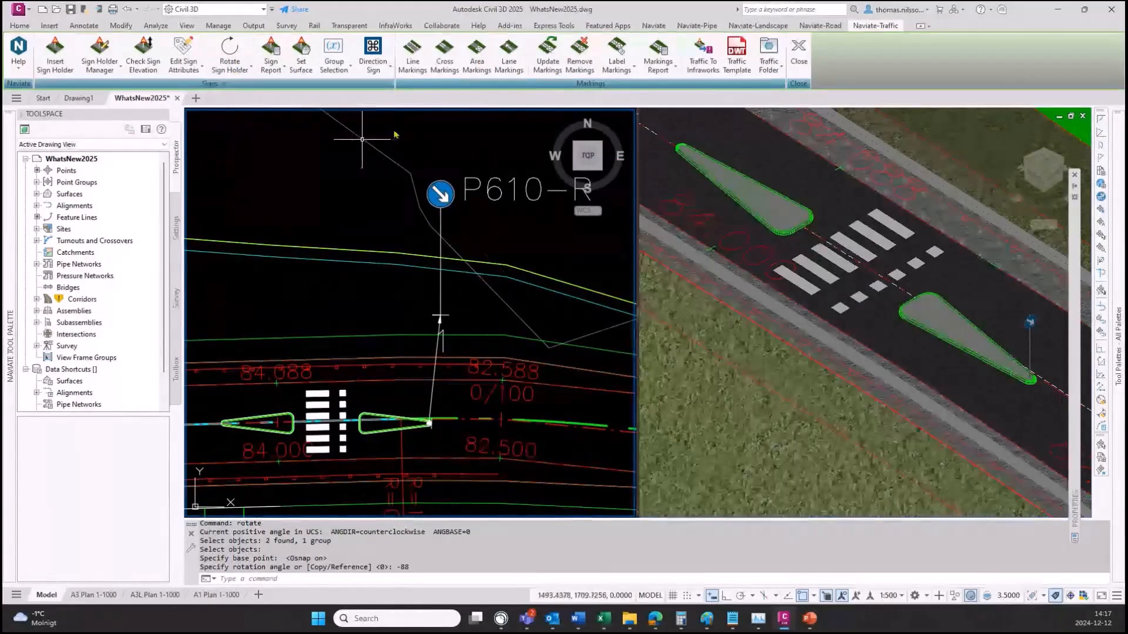
Move the grouped P610-R sign symbol slightly up and to the left in the plan, farther from the road
{"action": "scroll", "coordinate": [475, 220], "scroll_direction": "up", "scroll_amount": 3}
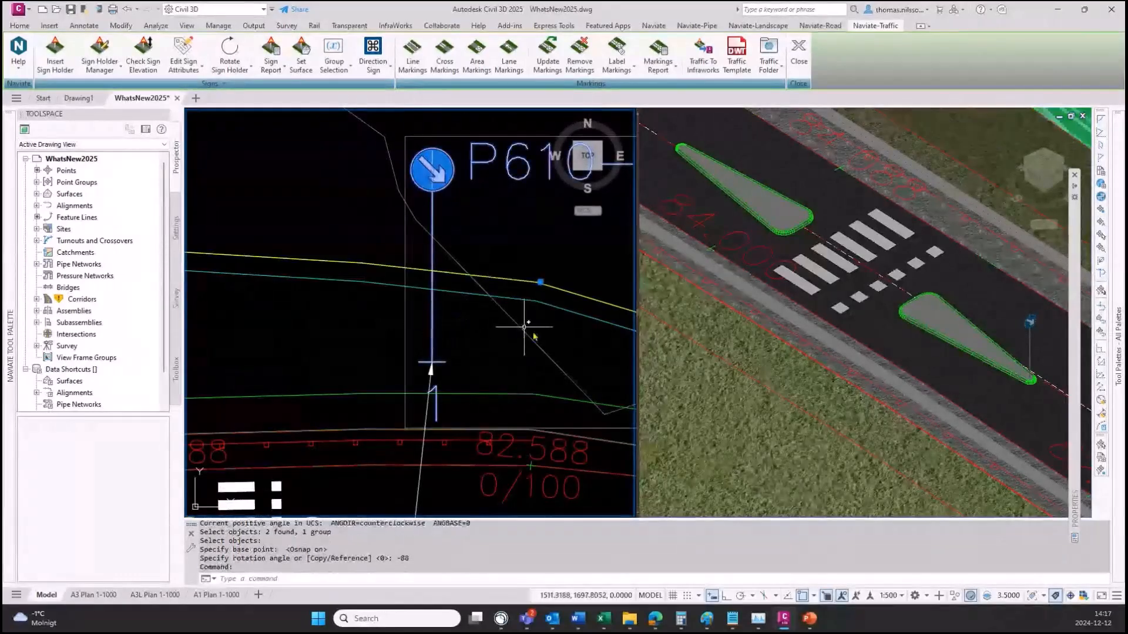
{"action": "left_click", "coordinate": [540, 283]}
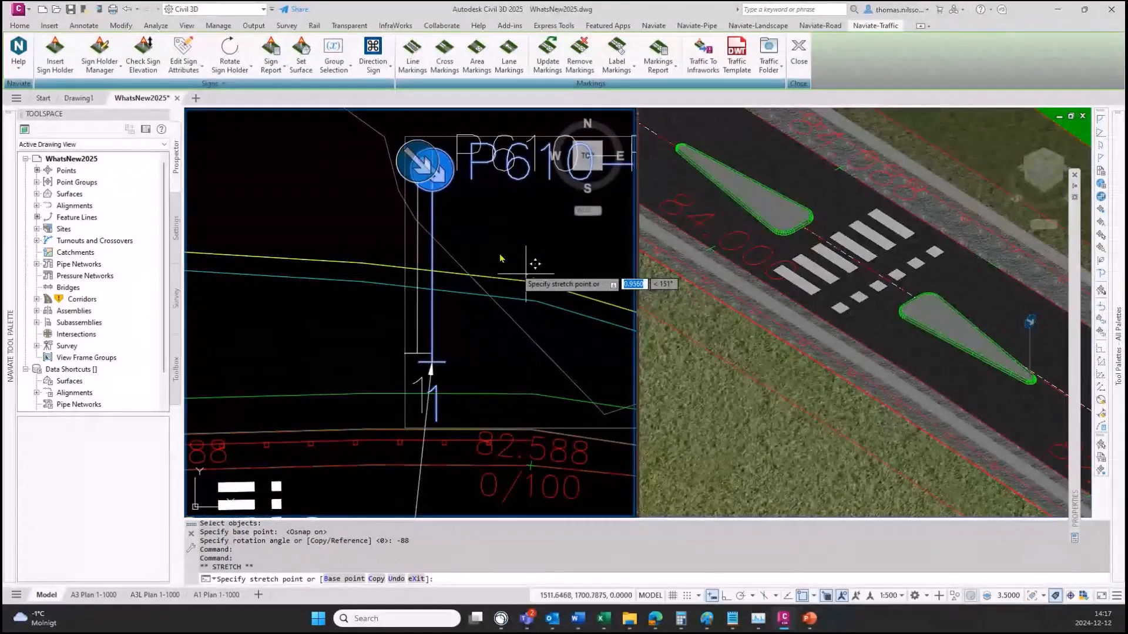
{"action": "left_click", "coordinate": [490, 246]}
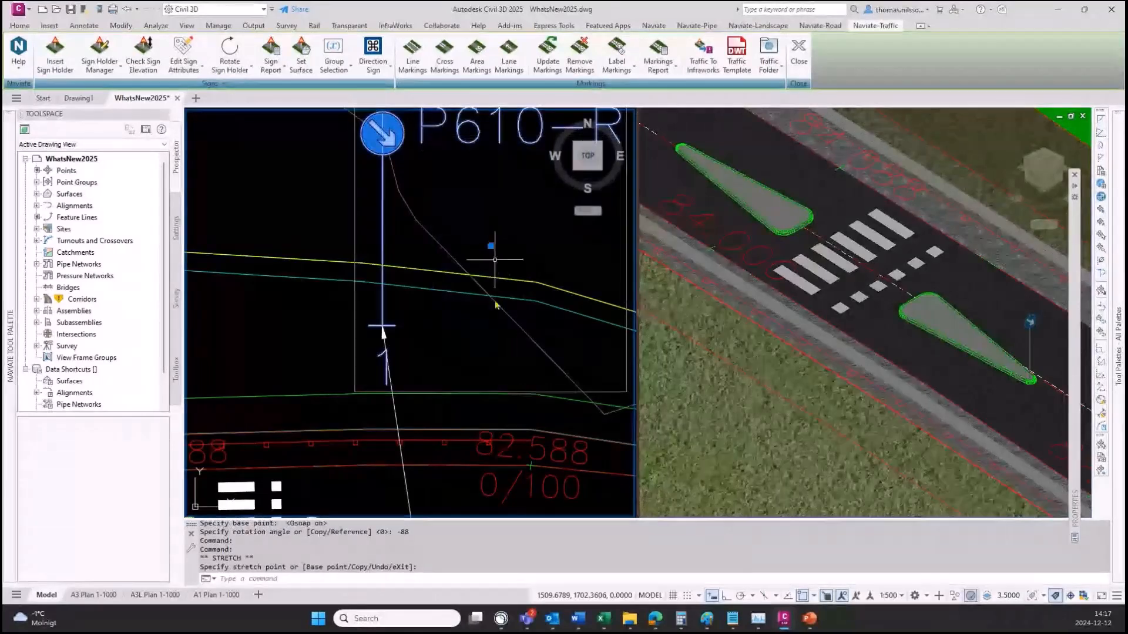
{"action": "scroll", "coordinate": [495, 356], "scroll_direction": "down", "scroll_amount": 2}
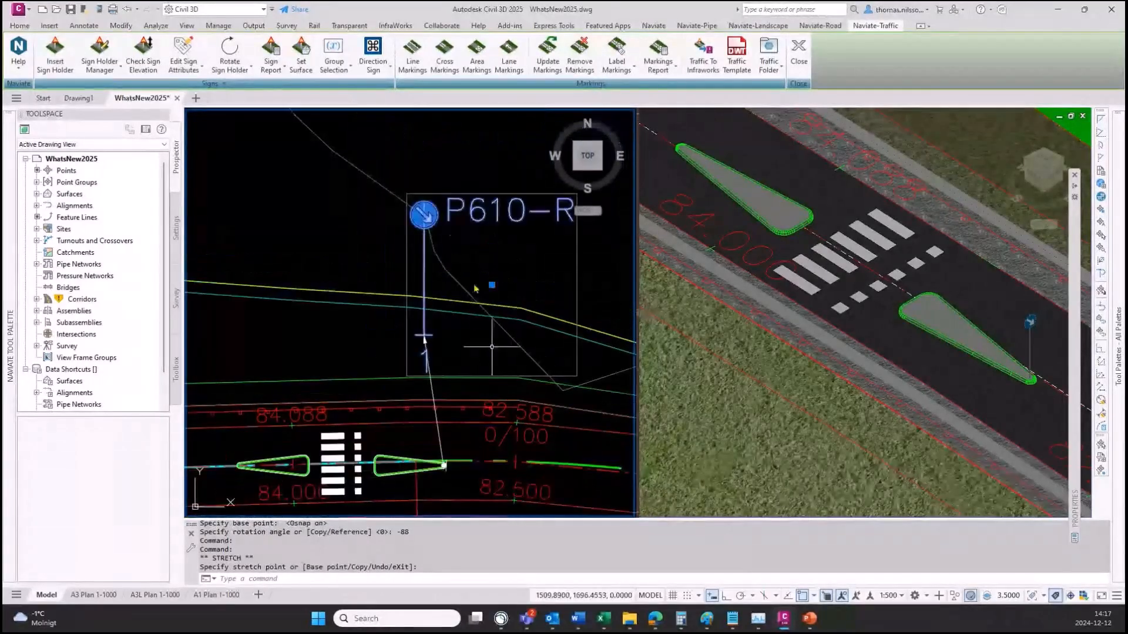
Switch group selection to Select as Individual and select only the P610-R sign in the symbol
{"action": "left_click", "coordinate": [335, 65]}
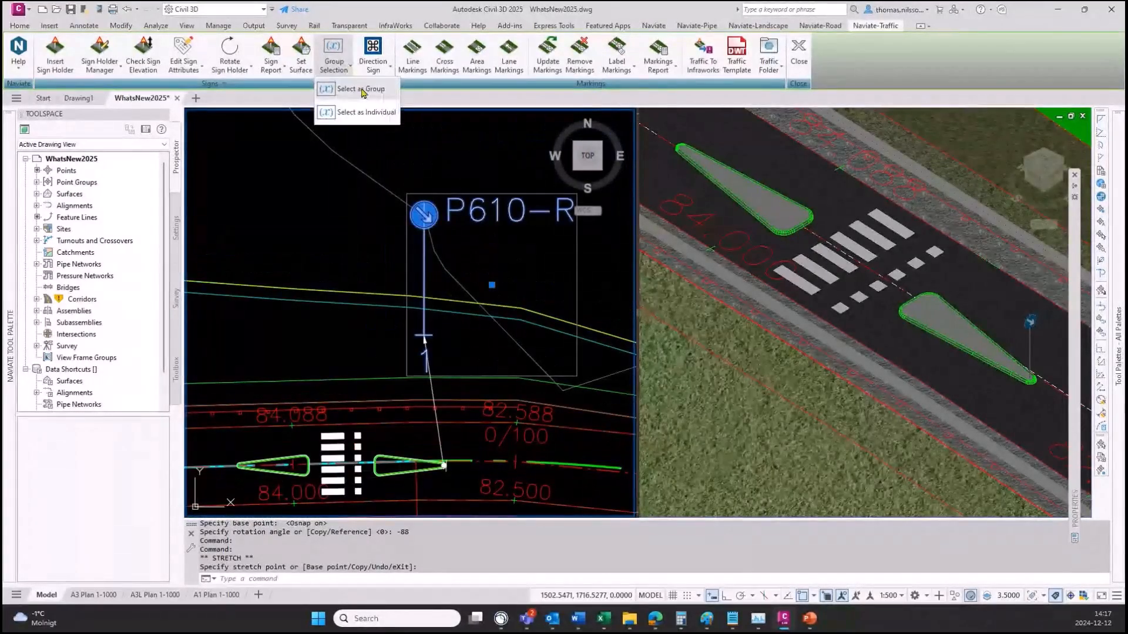
{"action": "left_click", "coordinate": [361, 113]}
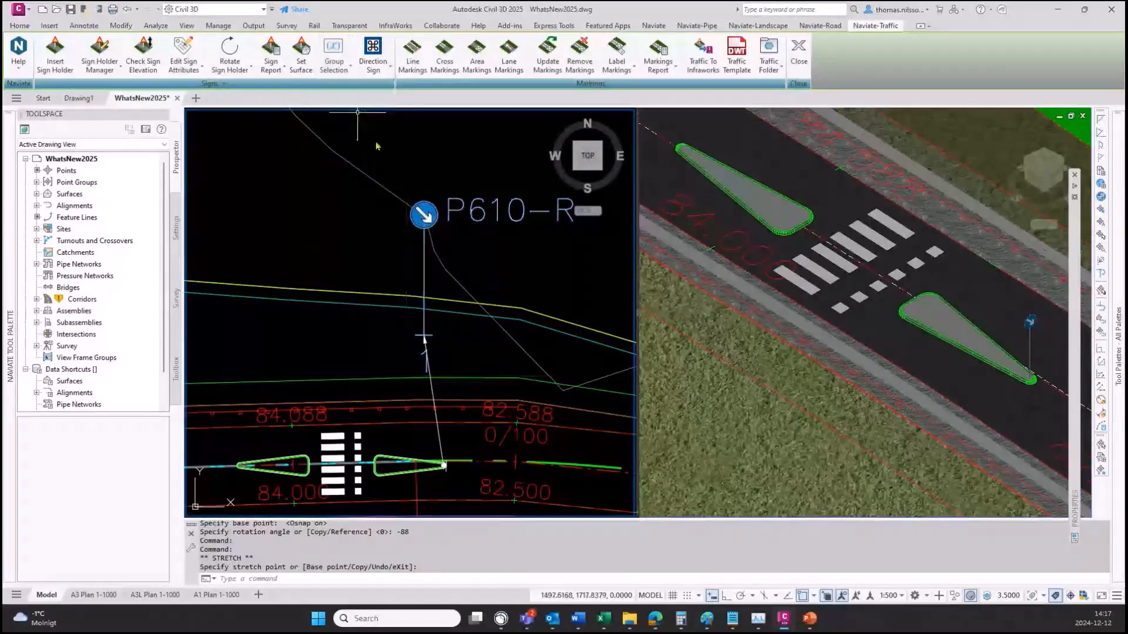
{"action": "left_click", "coordinate": [414, 220]}
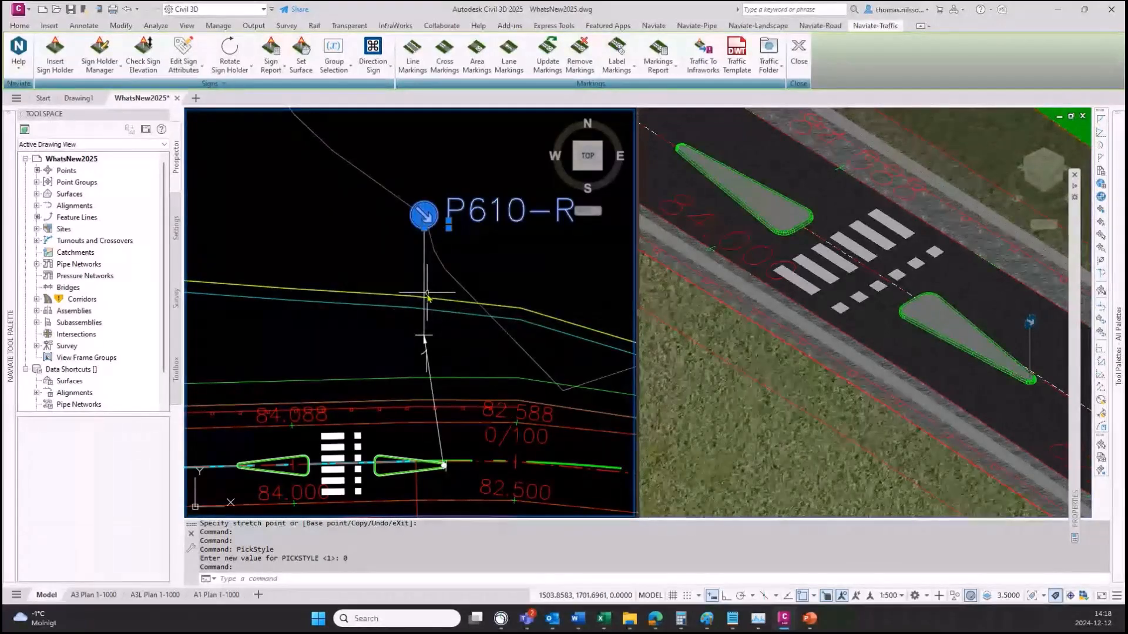
{"action": "left_click", "coordinate": [346, 73]}
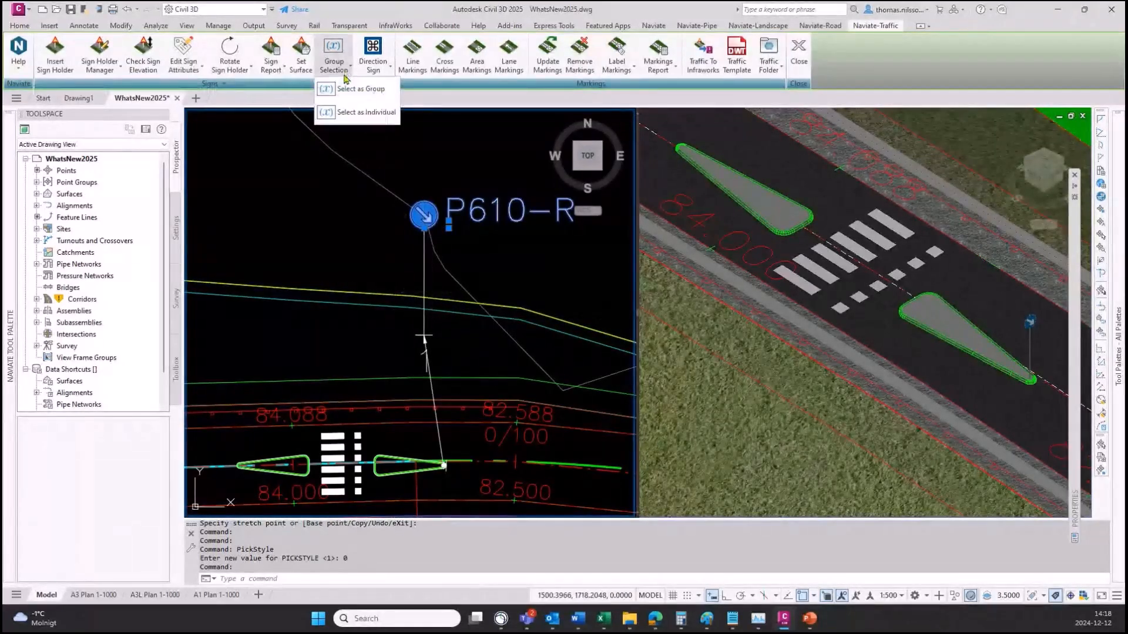
{"action": "left_click", "coordinate": [236, 60]}
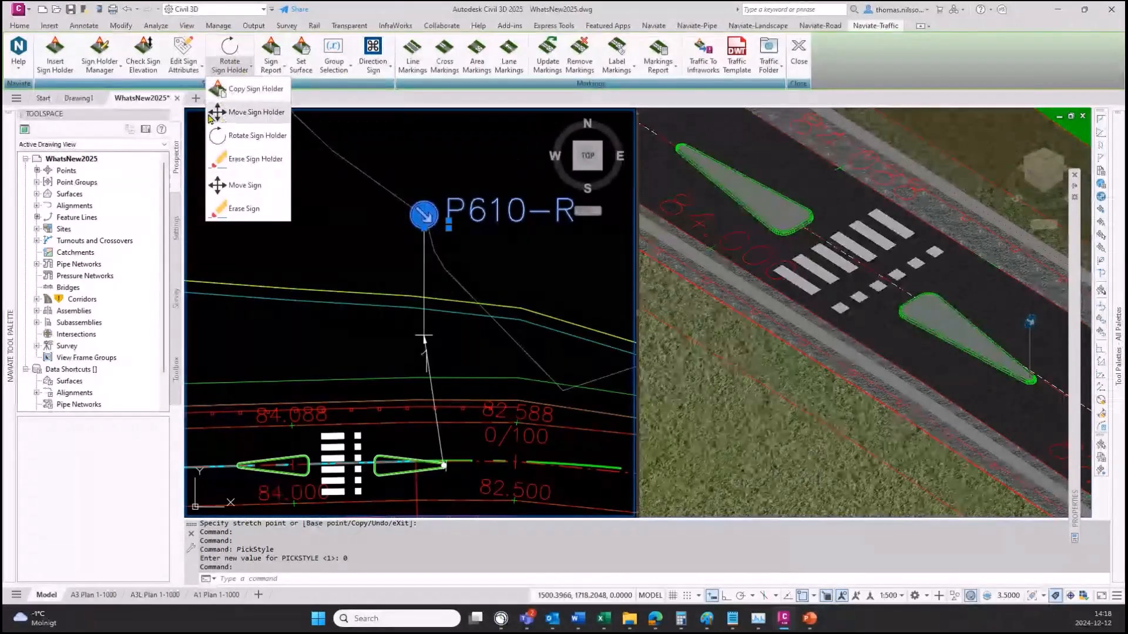
Add sign P642 from the _Regulatory2 group to the sign holder, placing it below P610-R
{"action": "left_click", "coordinate": [247, 115]}
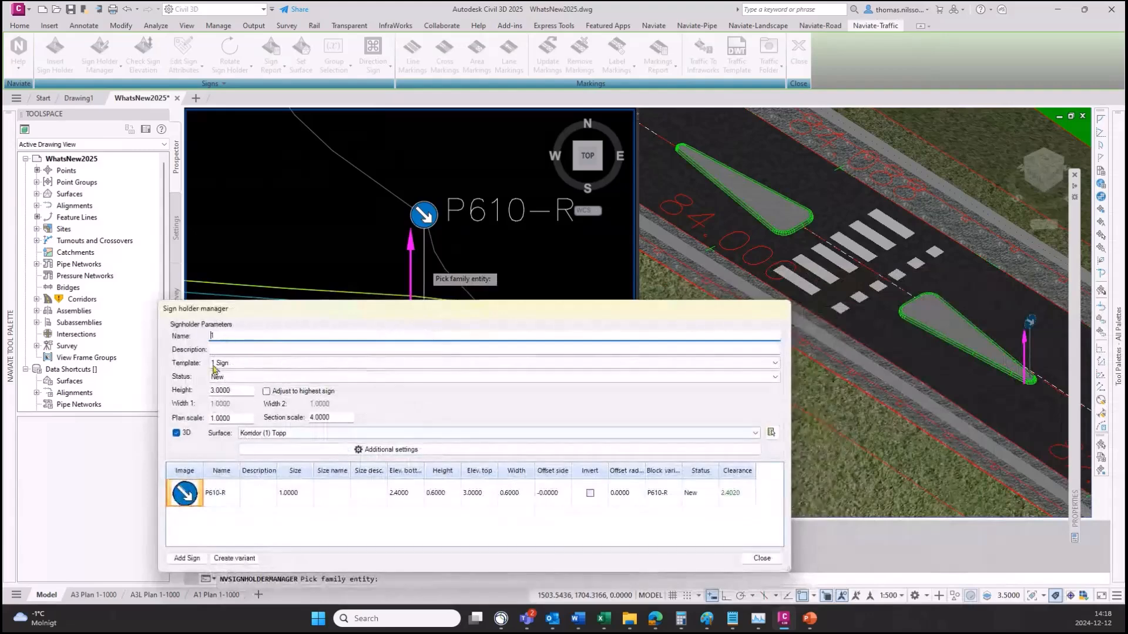
{"action": "left_click", "coordinate": [187, 558]}
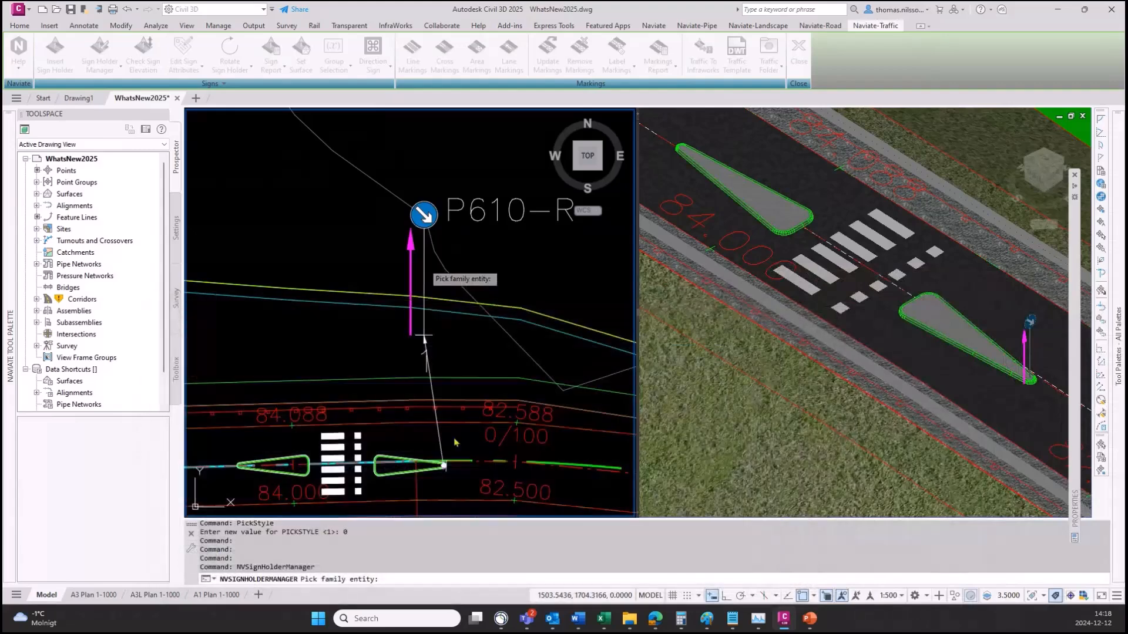
{"action": "scroll", "coordinate": [682, 383], "scroll_direction": "down", "scroll_amount": 5}
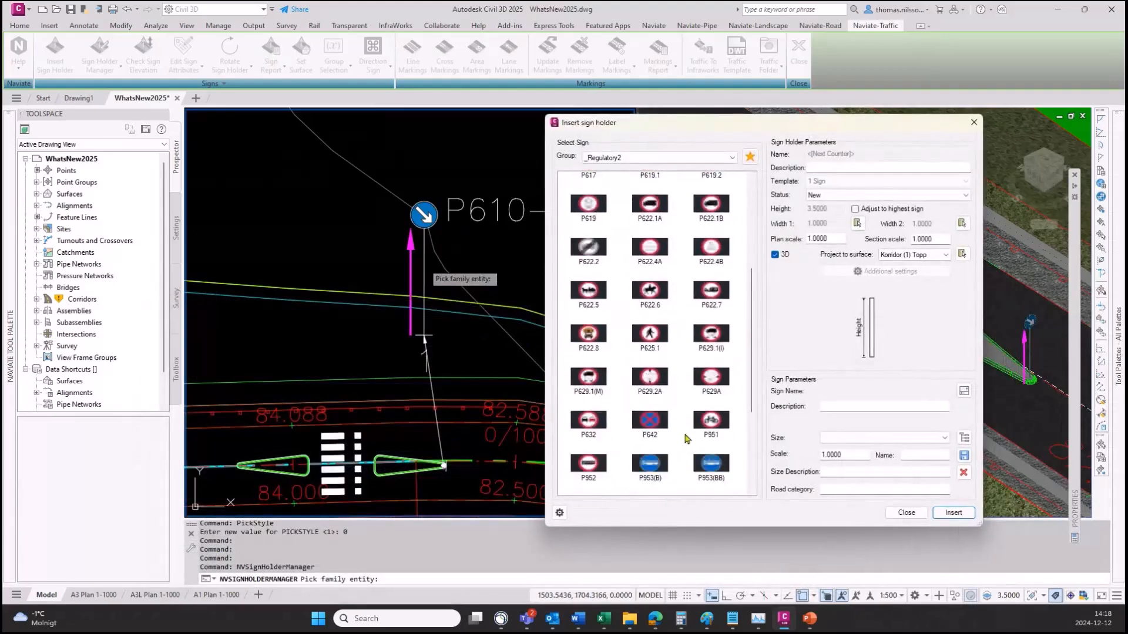
{"action": "left_click", "coordinate": [659, 423]}
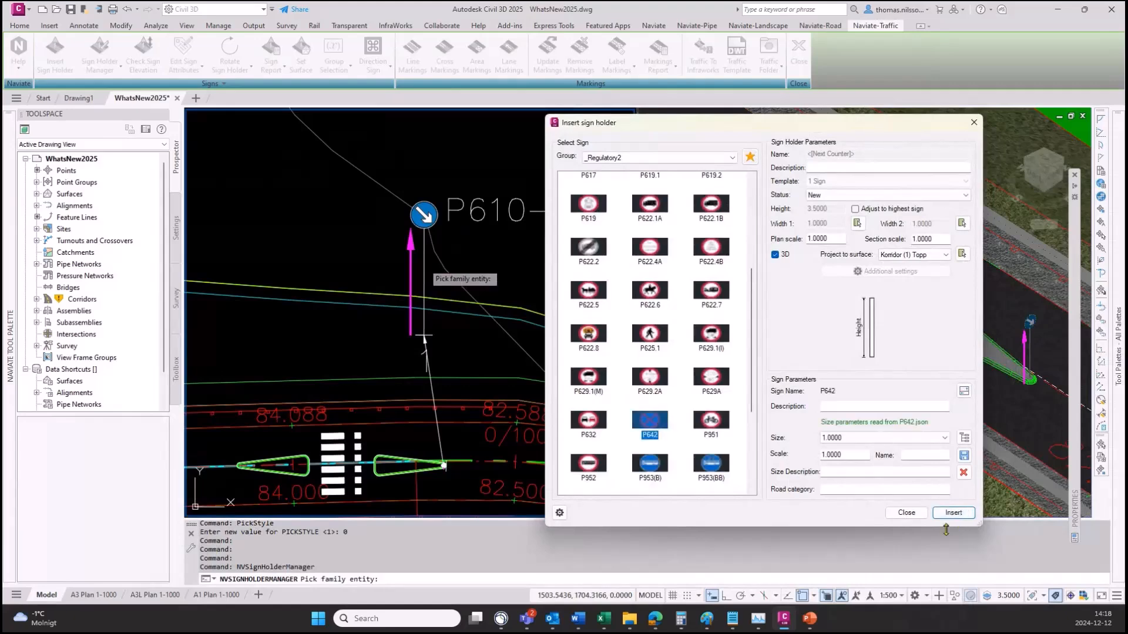
{"action": "left_click", "coordinate": [954, 513]}
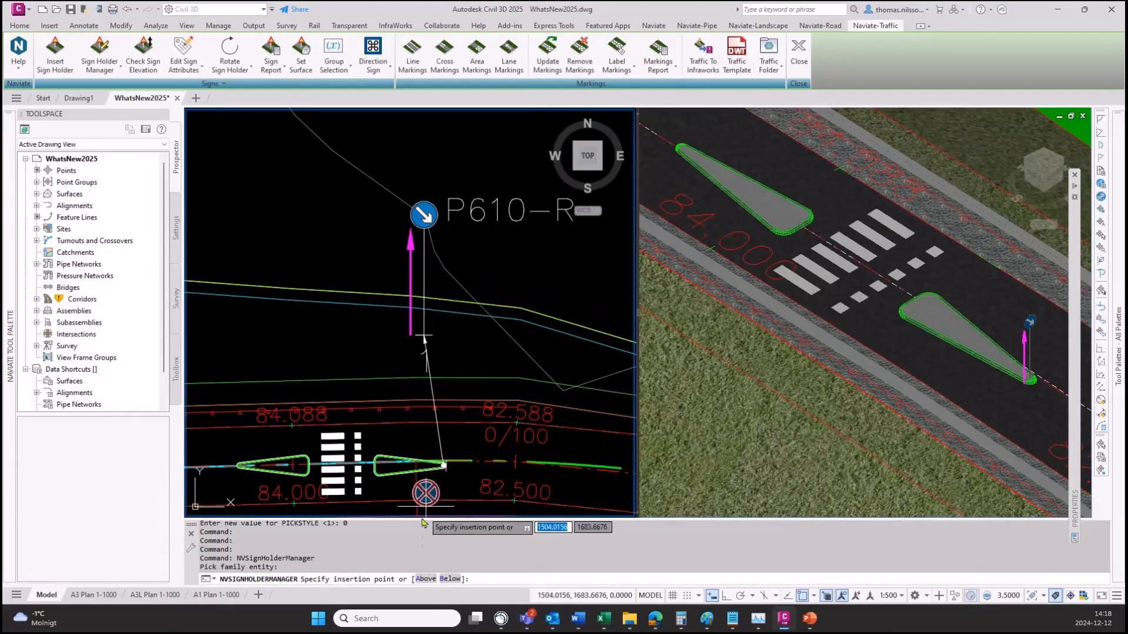
{"action": "left_click", "coordinate": [451, 580]}
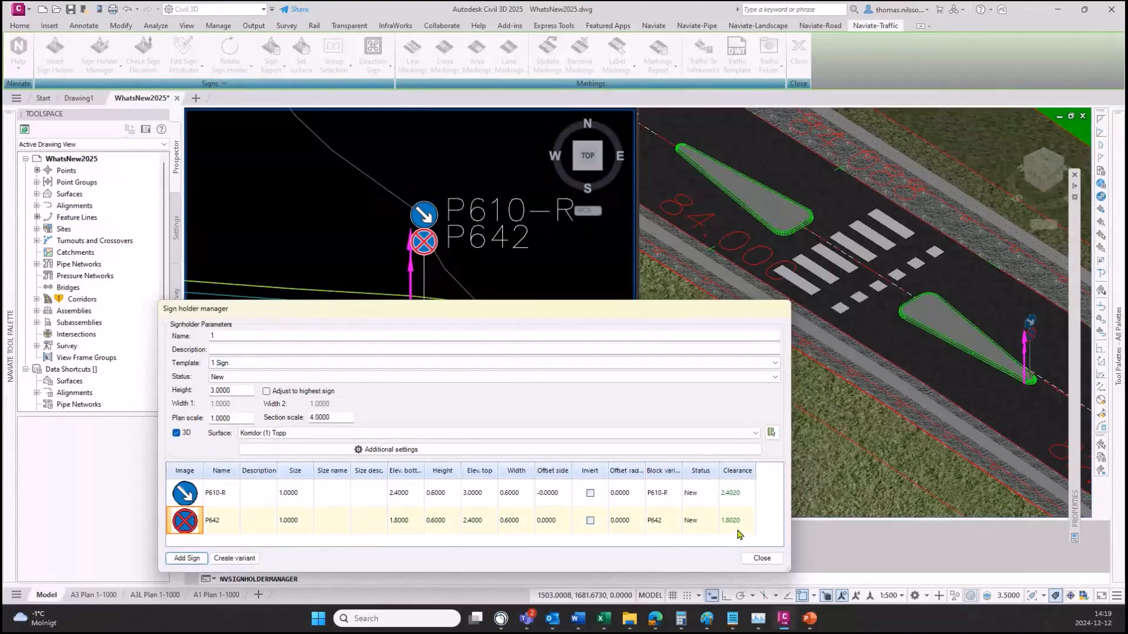
Examine the two signs on the holder in the drawing and their clearance values in the Sign holder manager
{"action": "left_click", "coordinate": [1035, 362]}
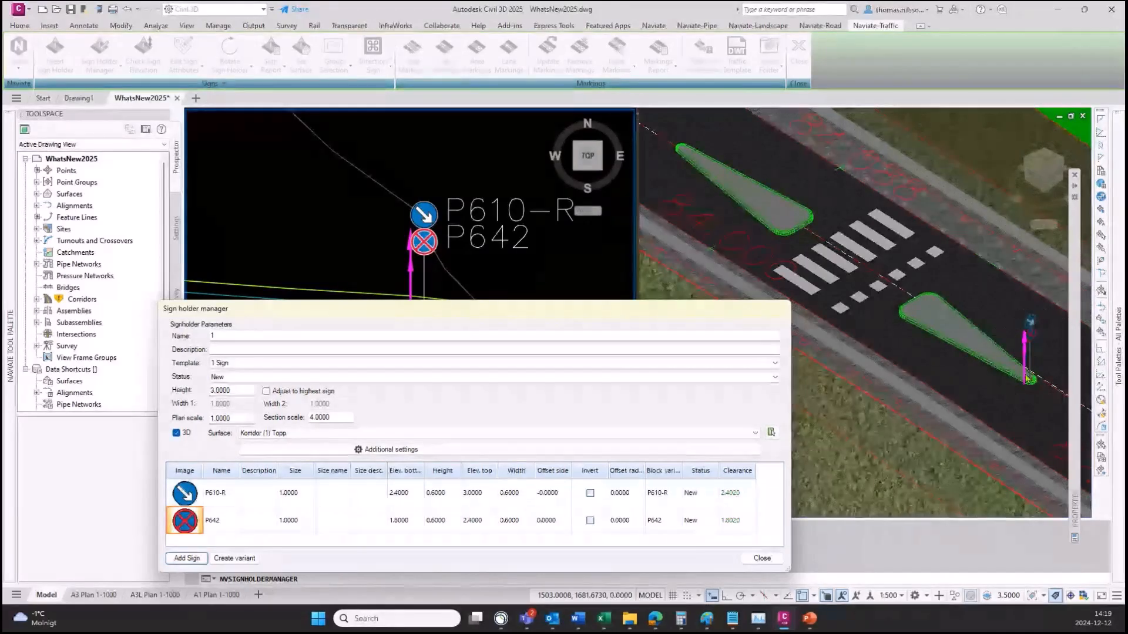
{"action": "left_click_drag", "start_coordinate": [604, 314], "coordinate": [631, 412]}
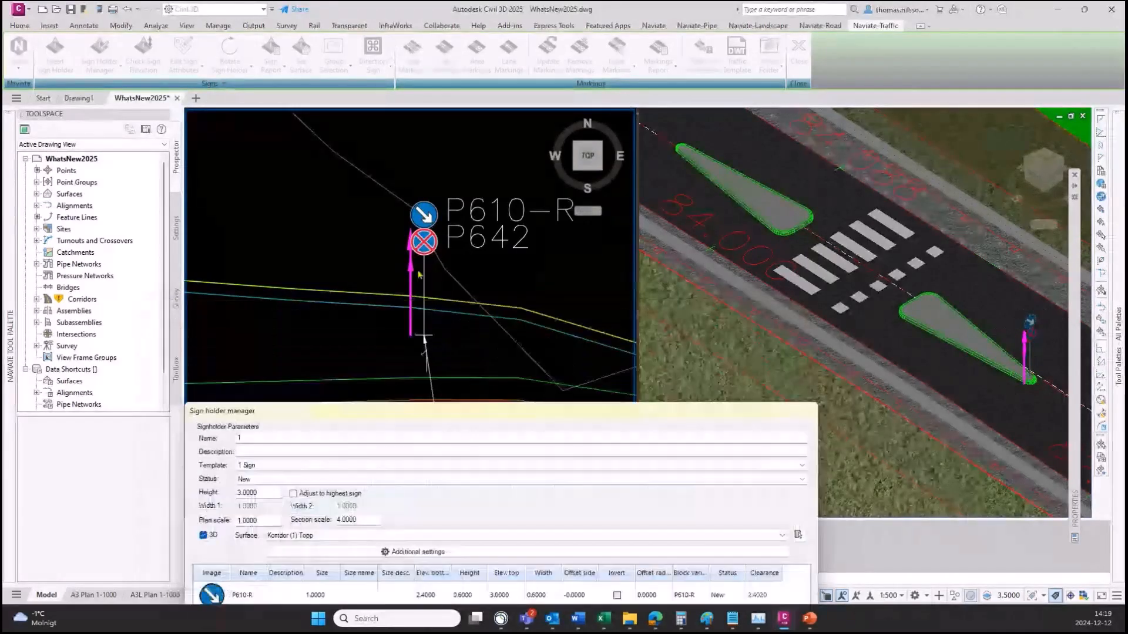
{"action": "left_click_drag", "start_coordinate": [561, 422], "coordinate": [511, 316]}
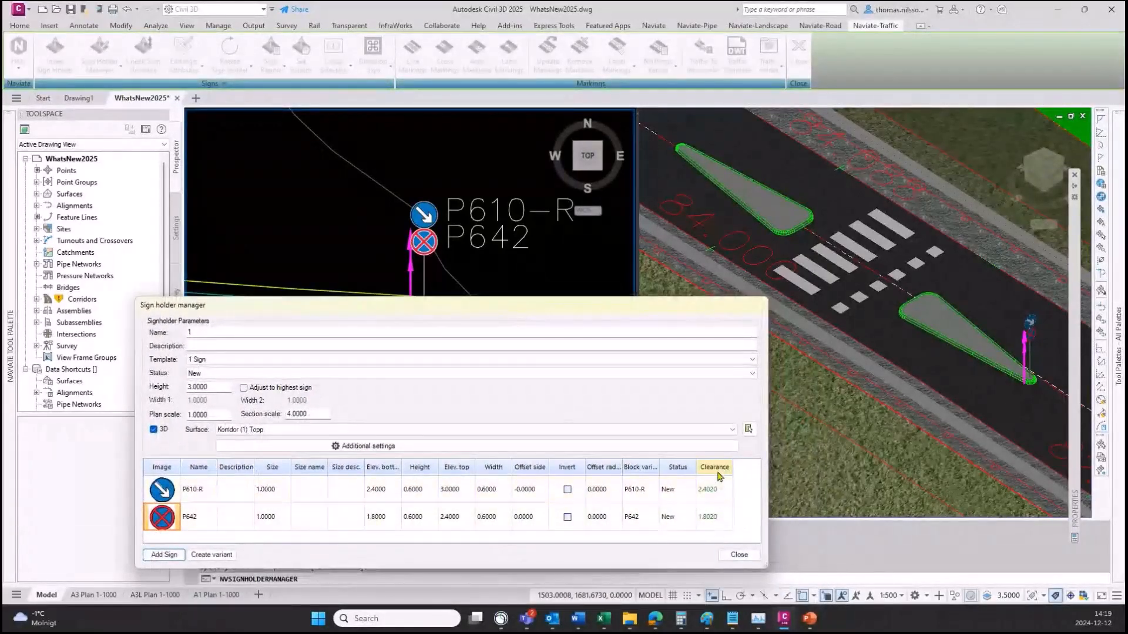
{"action": "left_click", "coordinate": [714, 510]}
{"action": "left_click", "coordinate": [715, 526]}
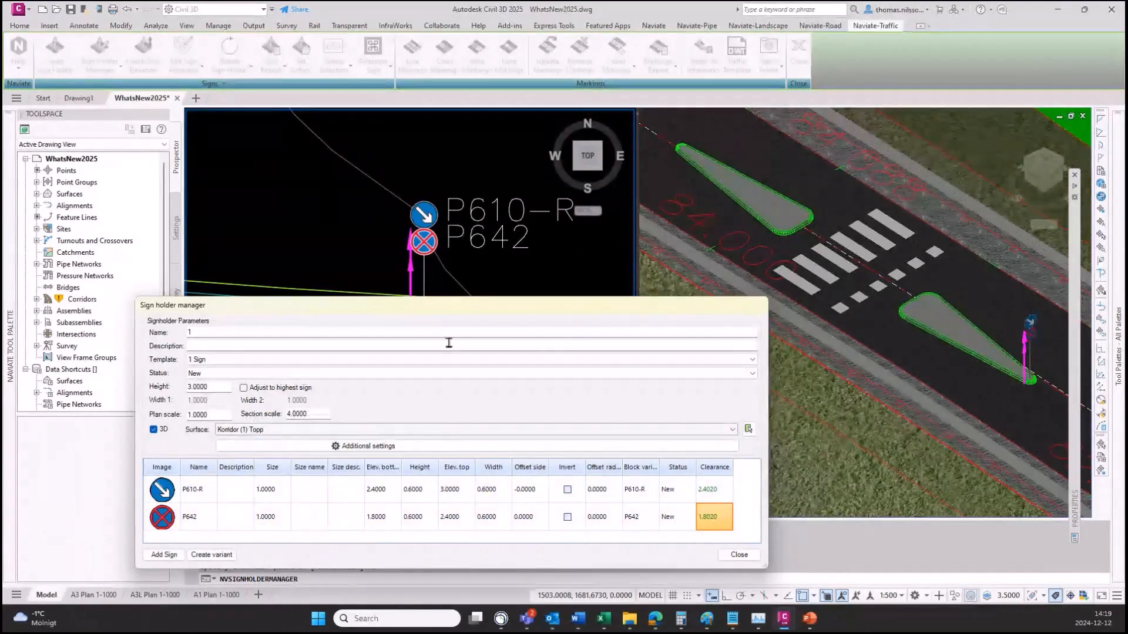
{"action": "left_click_drag", "start_coordinate": [461, 311], "coordinate": [513, 332]}
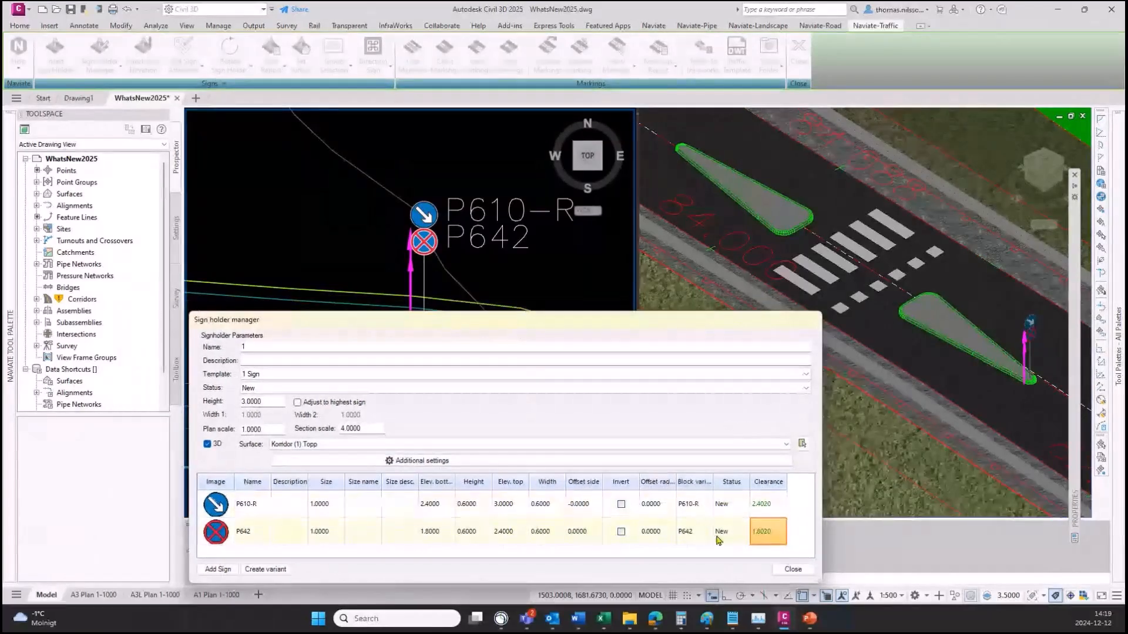
Set the top elevation of sign P610-R to 4 in the Sign holder manager
{"action": "left_click", "coordinate": [503, 509]}
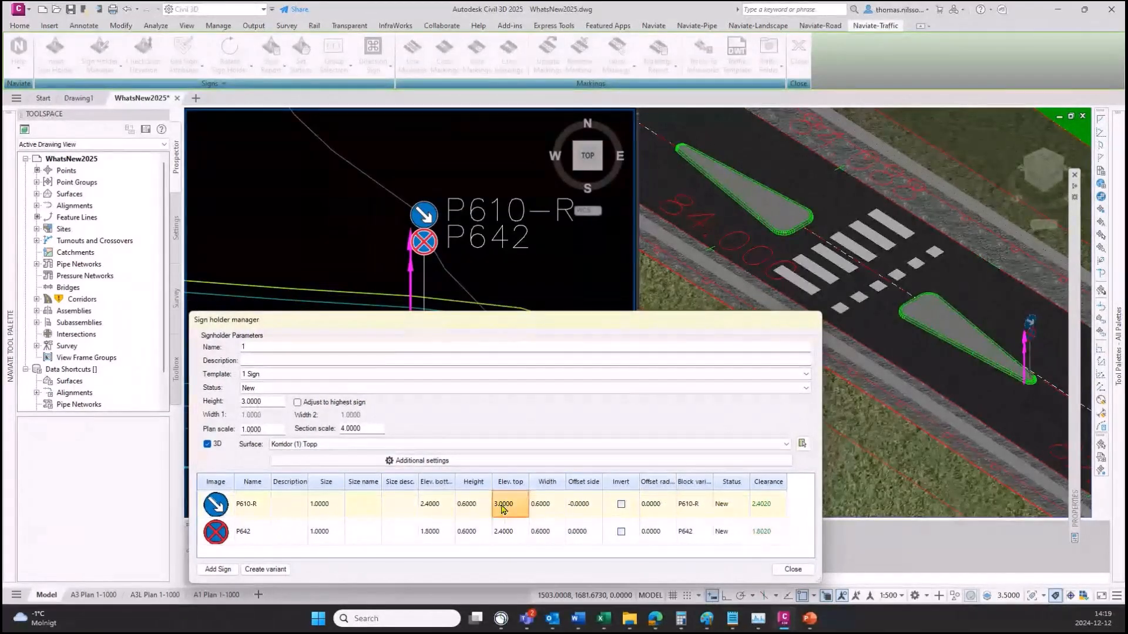
{"action": "left_click", "coordinate": [503, 509]}
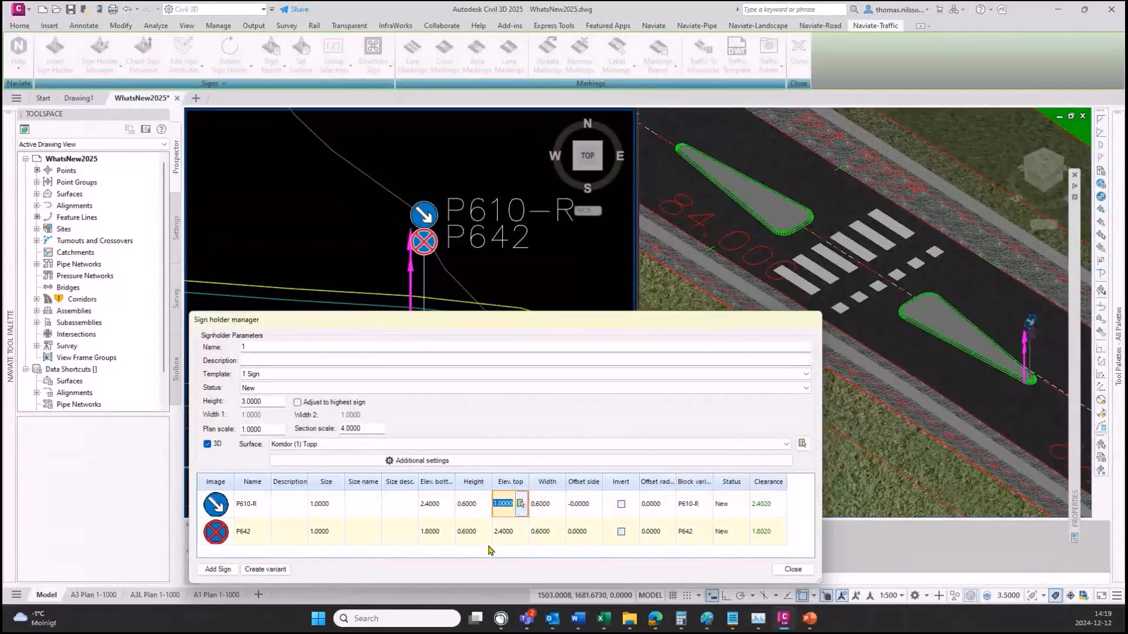
{"action": "type", "text": "4"}
{"action": "key", "text": "Return"}
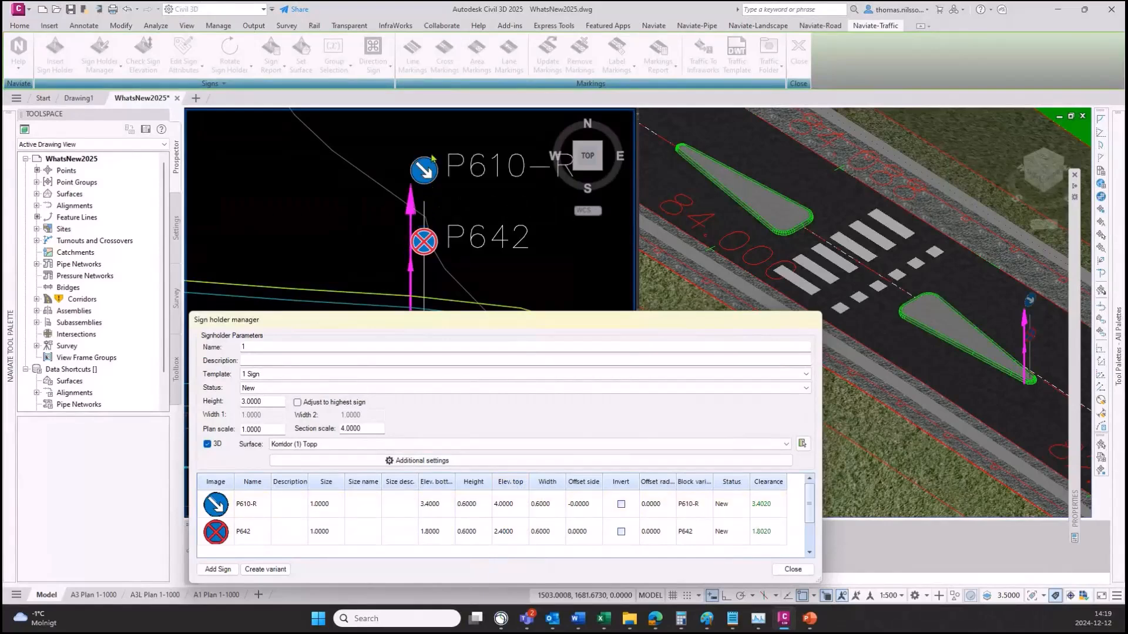
Make the sign holder's height adjust to its highest sign
{"action": "left_click", "coordinate": [426, 210]}
{"action": "left_click", "coordinate": [426, 207]}
{"action": "left_click", "coordinate": [297, 403]}
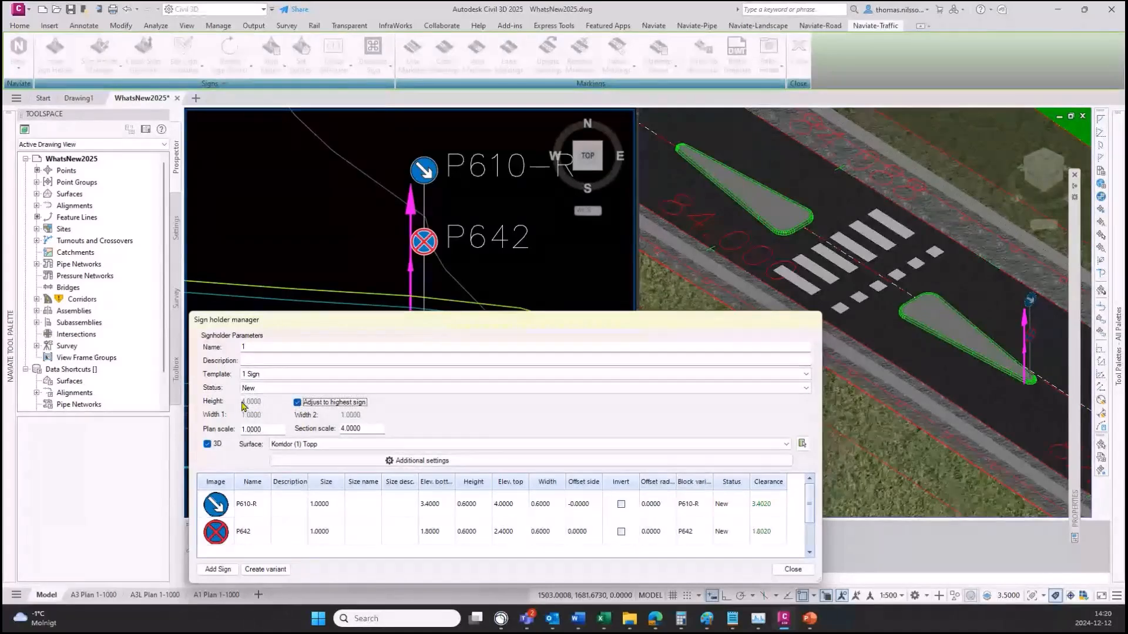
Set the top elevation of sign P610-R to 3
{"action": "left_click", "coordinate": [438, 510]}
{"action": "left_click", "coordinate": [432, 511]}
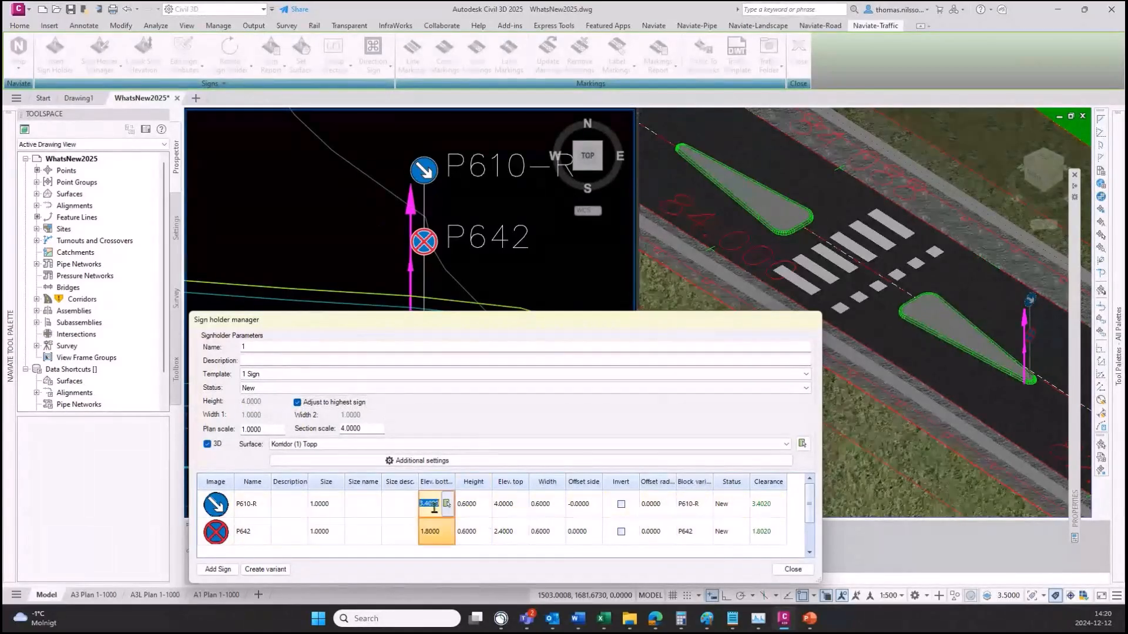
{"action": "left_click", "coordinate": [511, 514]}
{"action": "left_click", "coordinate": [513, 516]}
{"action": "type", "text": "3"}
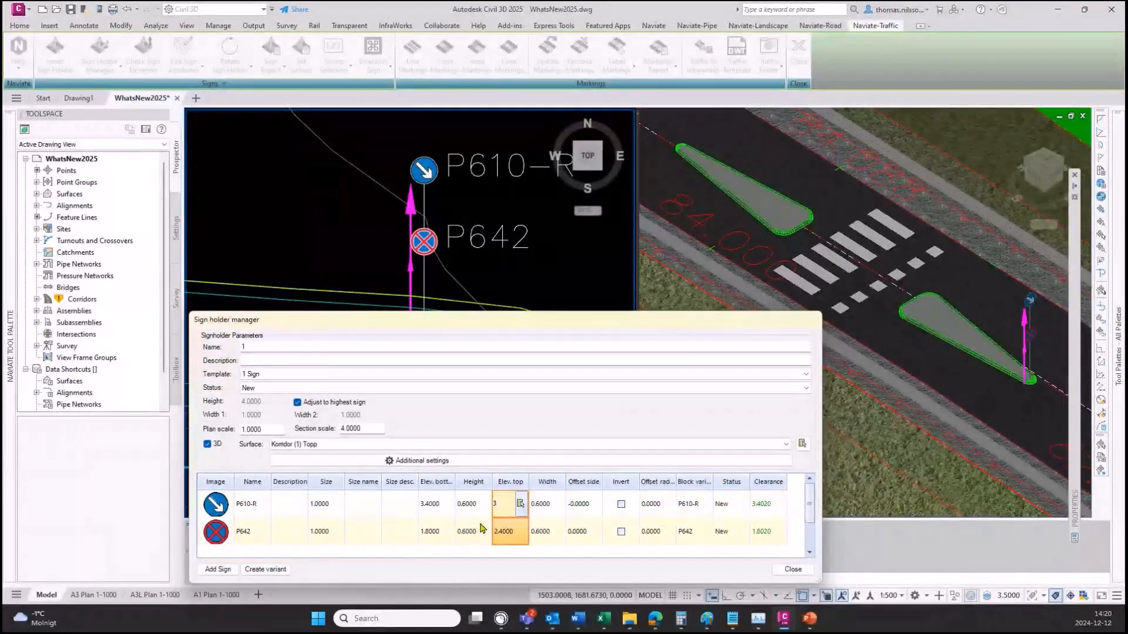
{"action": "key", "text": "Return"}
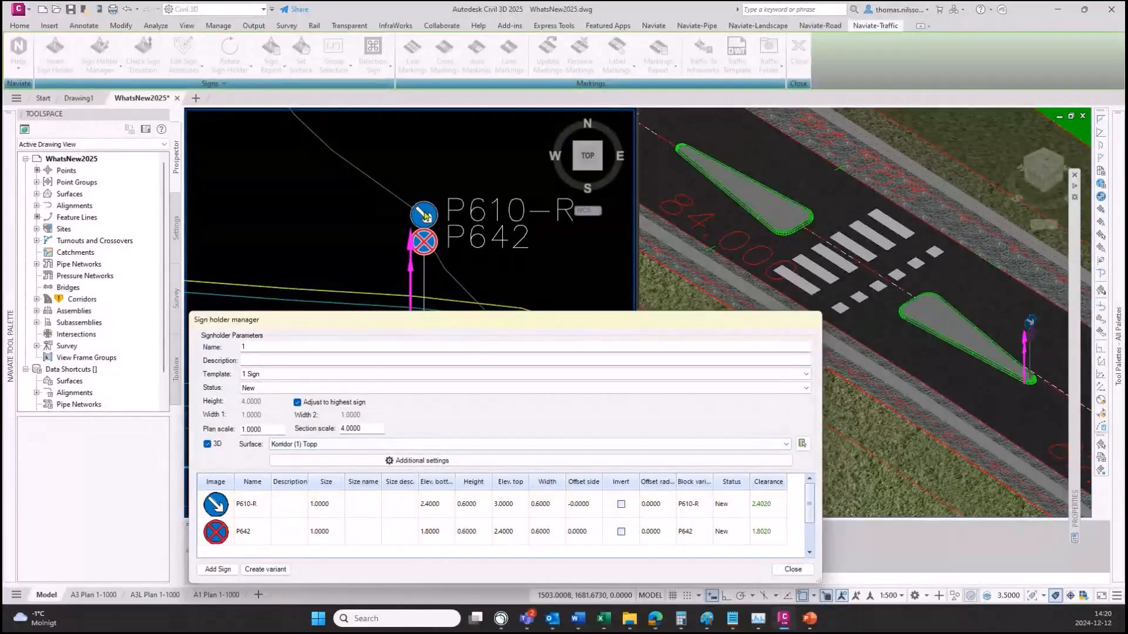
Add sign P610-L from the _Regulatory2 group to the holder, placing it at P610-R's insertion point with the insertion snap
{"action": "left_click_drag", "start_coordinate": [597, 328], "coordinate": [746, 304]}
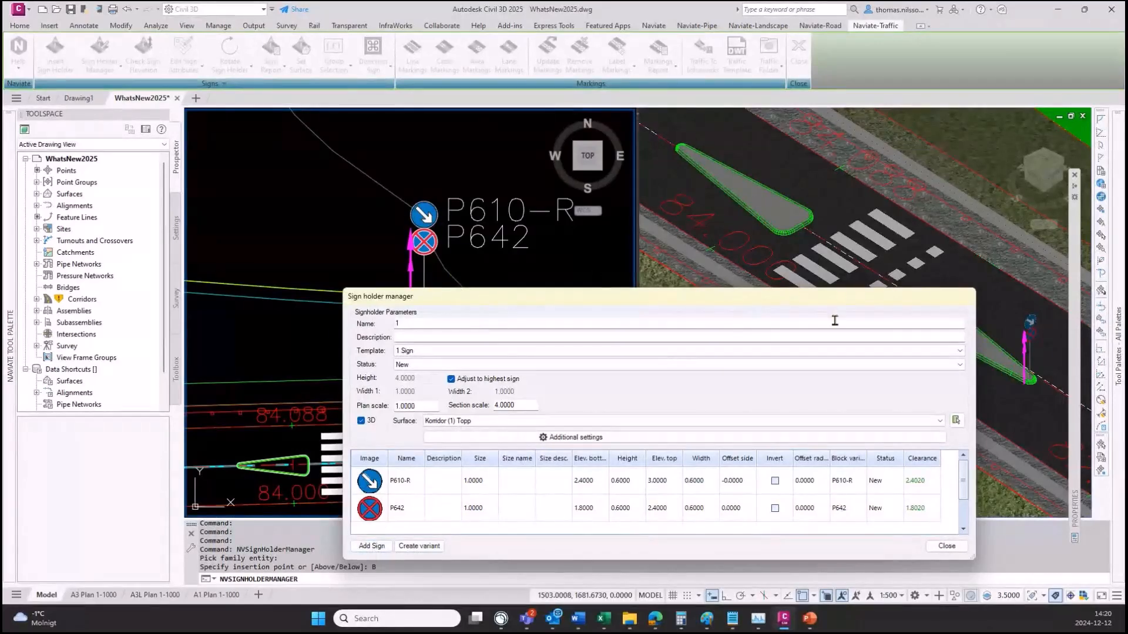
{"action": "left_click", "coordinate": [378, 547]}
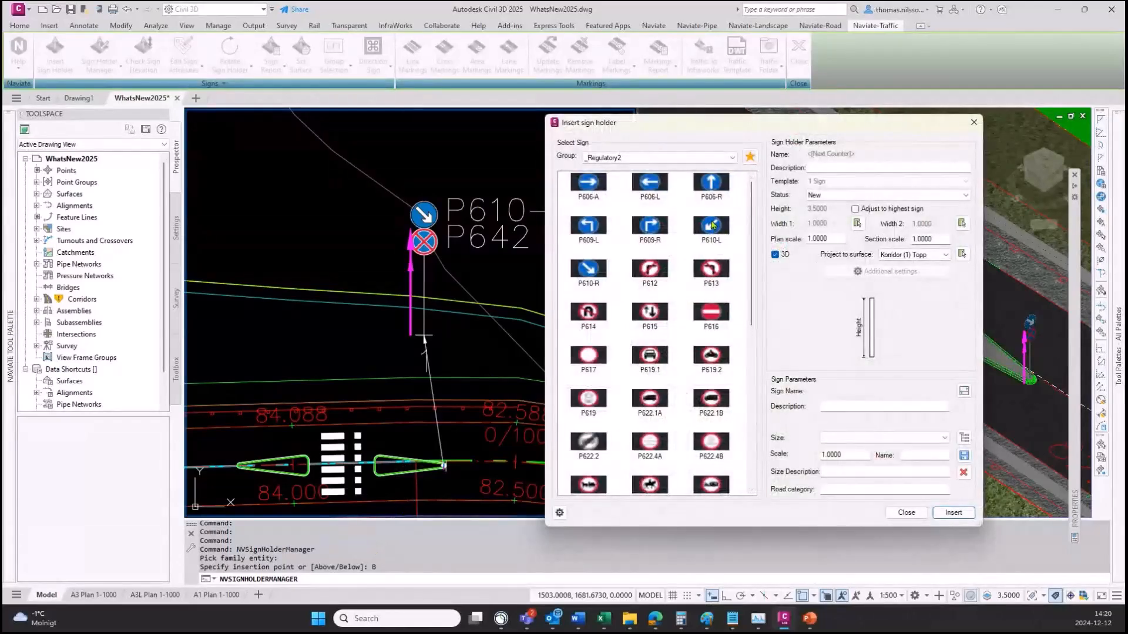
{"action": "left_click", "coordinate": [713, 231]}
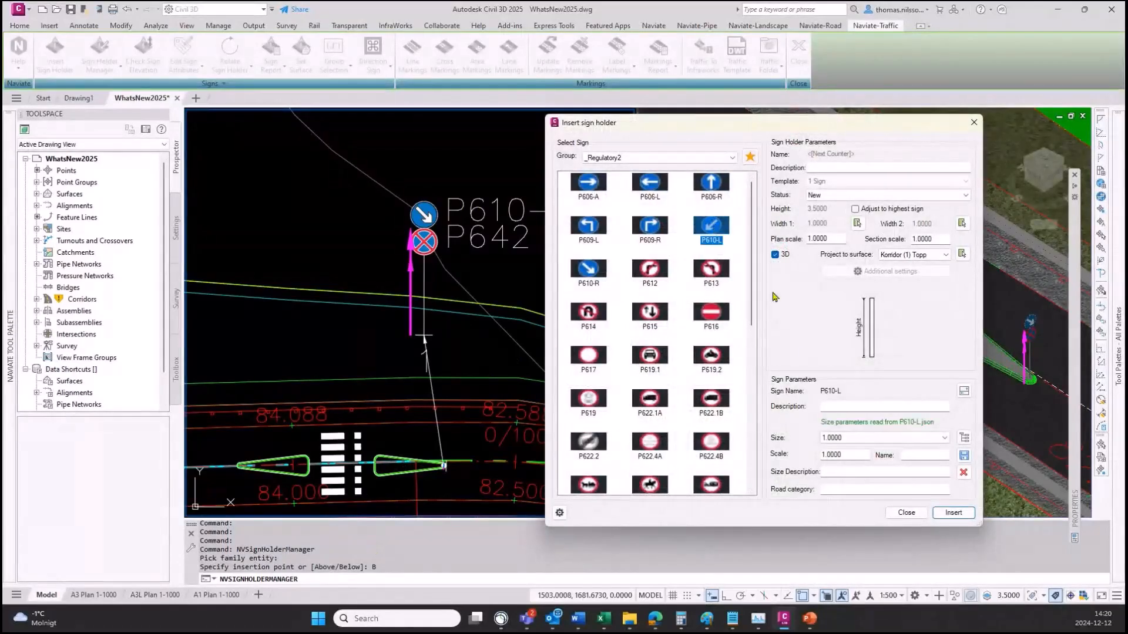
{"action": "left_click", "coordinate": [954, 513]}
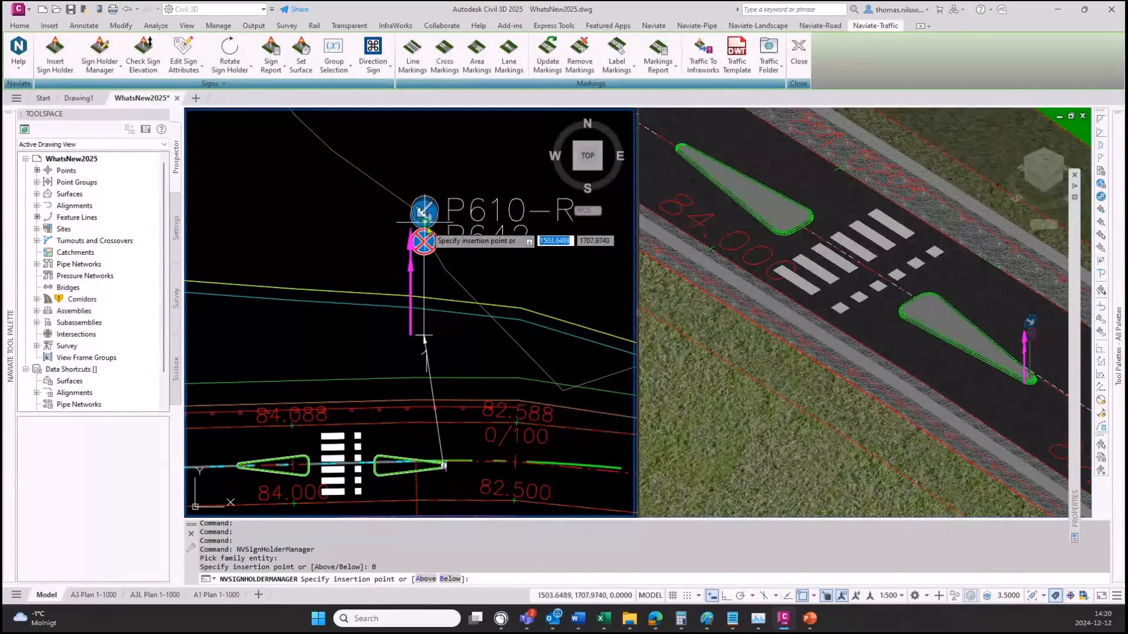
{"action": "scroll", "coordinate": [441, 229], "scroll_direction": "up", "scroll_amount": 3}
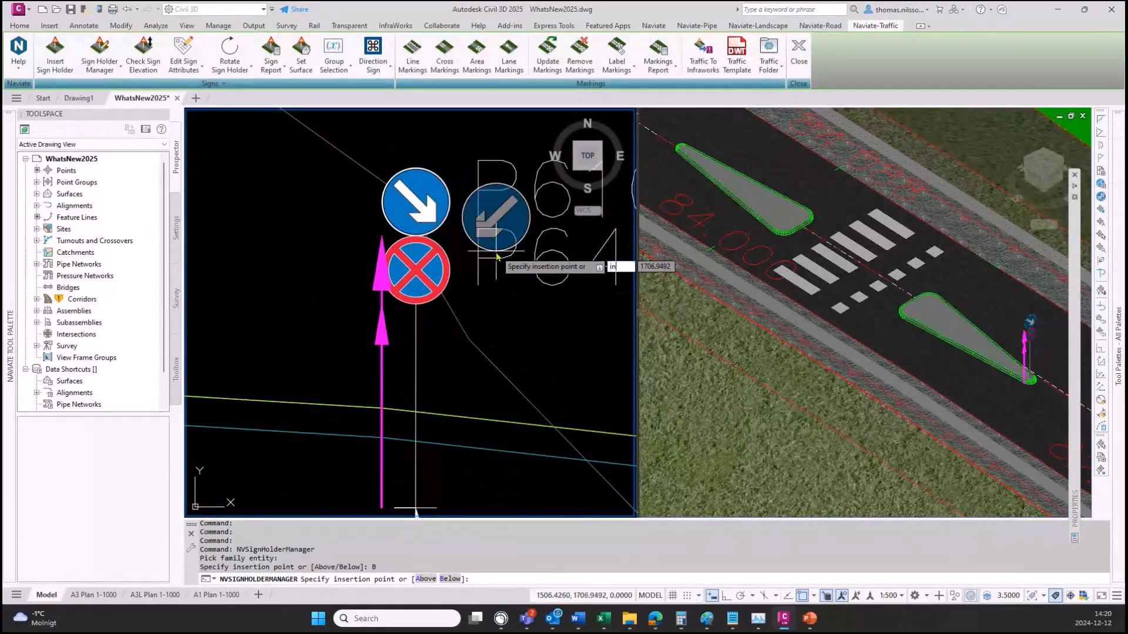
{"action": "type", "text": "ins"}
{"action": "key", "text": "Return"}
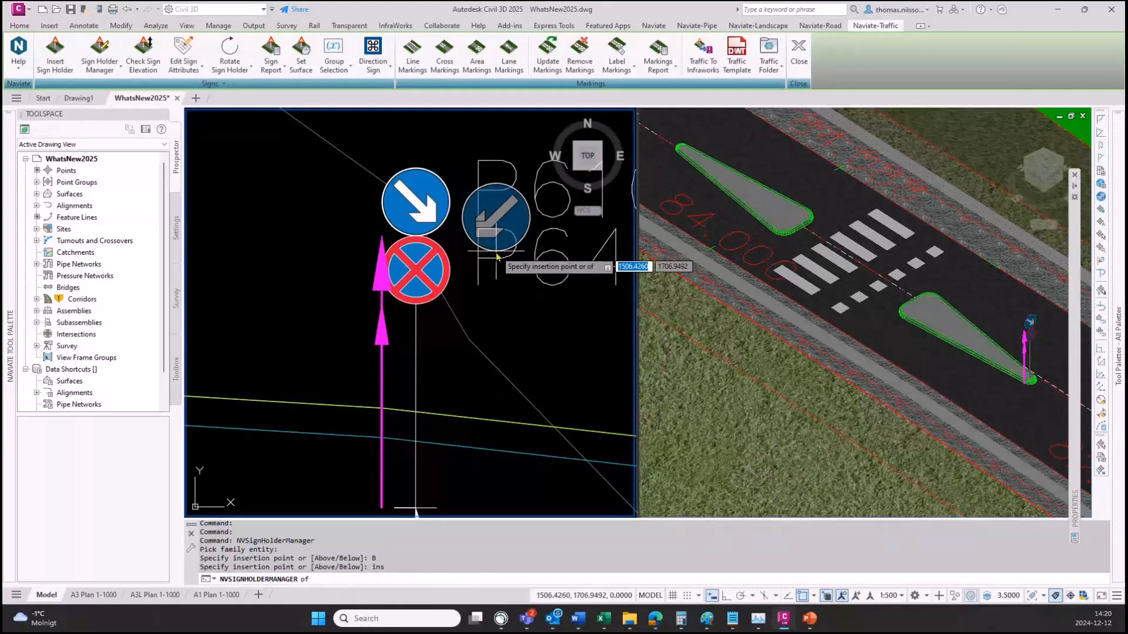
{"action": "left_click", "coordinate": [417, 239]}
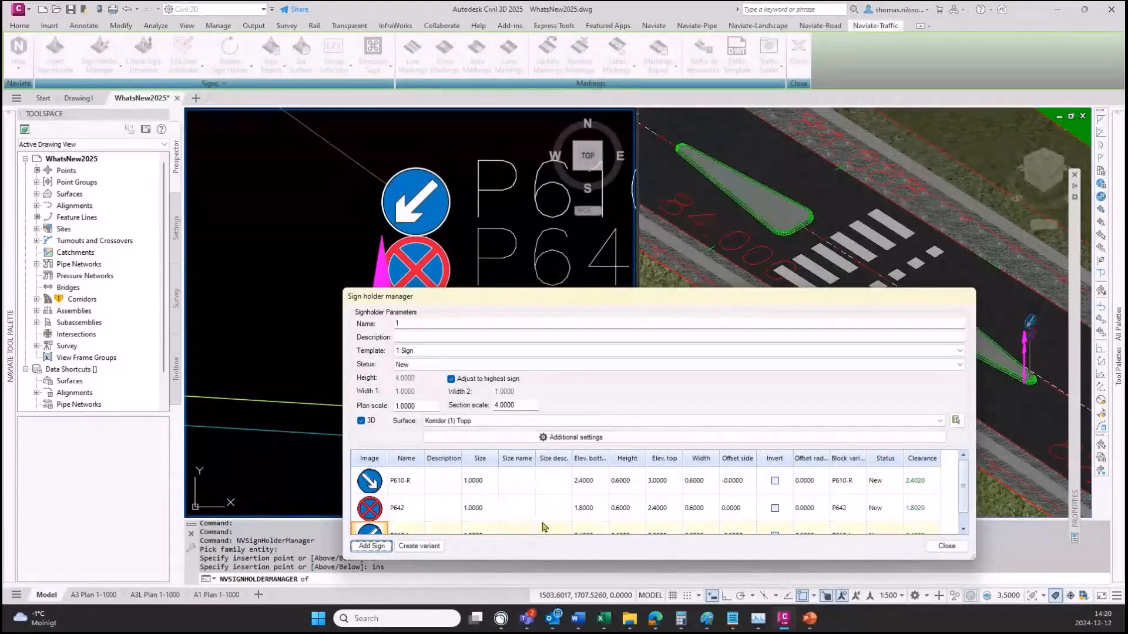
Invert sign P610-L so it faces the opposite direction, and finish editing the sign holder
{"action": "scroll", "coordinate": [570, 520], "scroll_direction": "down", "scroll_amount": 1}
{"action": "left_click", "coordinate": [773, 469]}
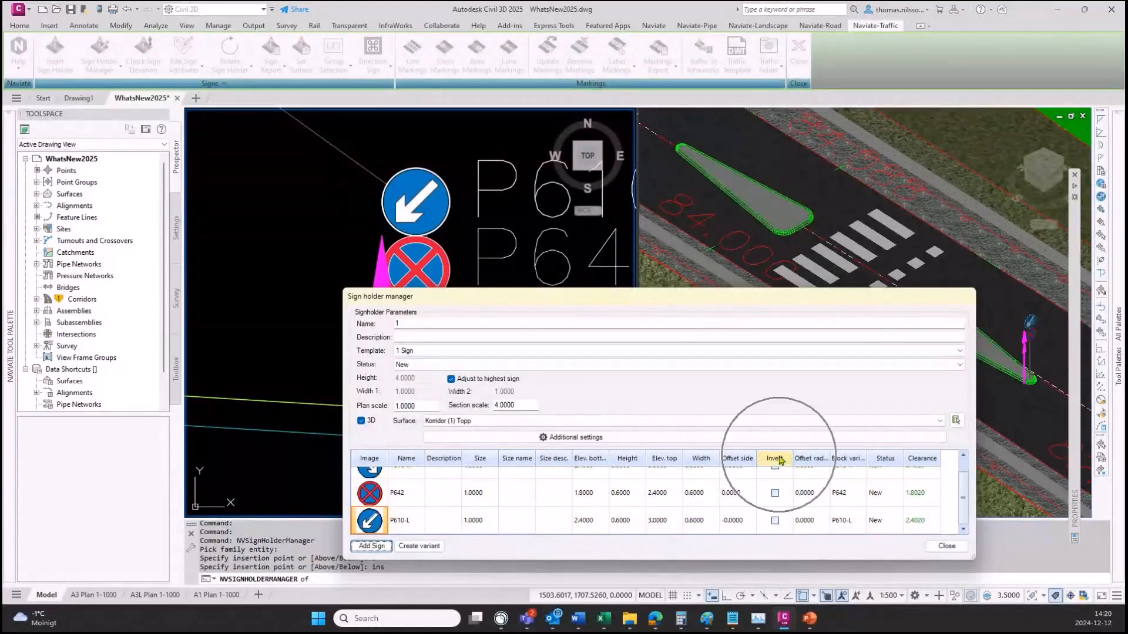
{"action": "left_click", "coordinate": [775, 521]}
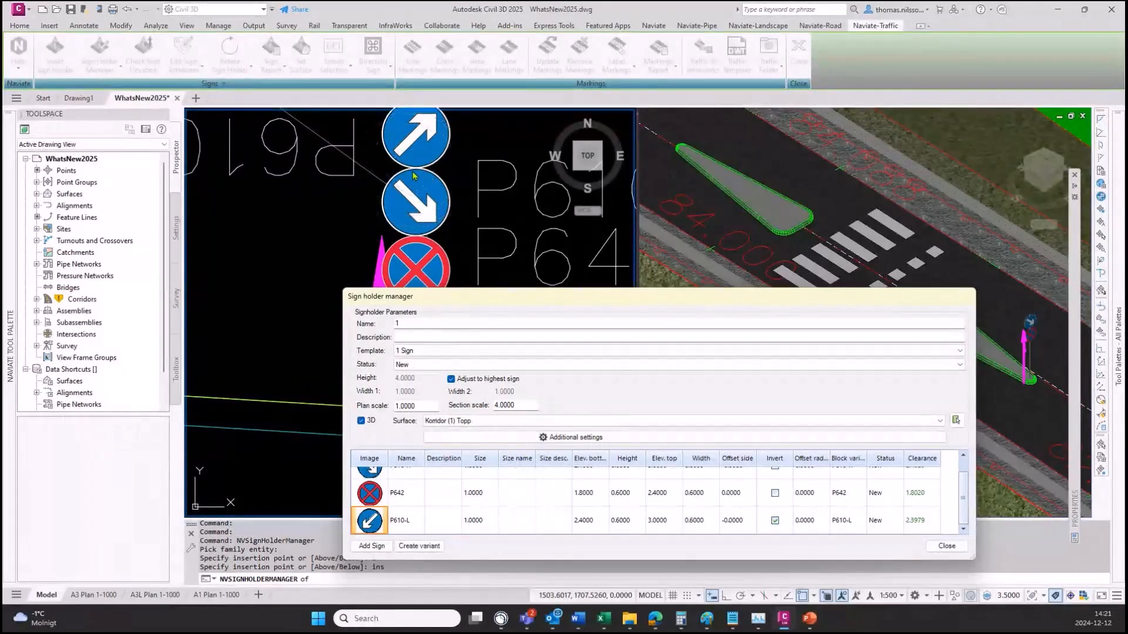
{"action": "left_click", "coordinate": [451, 379]}
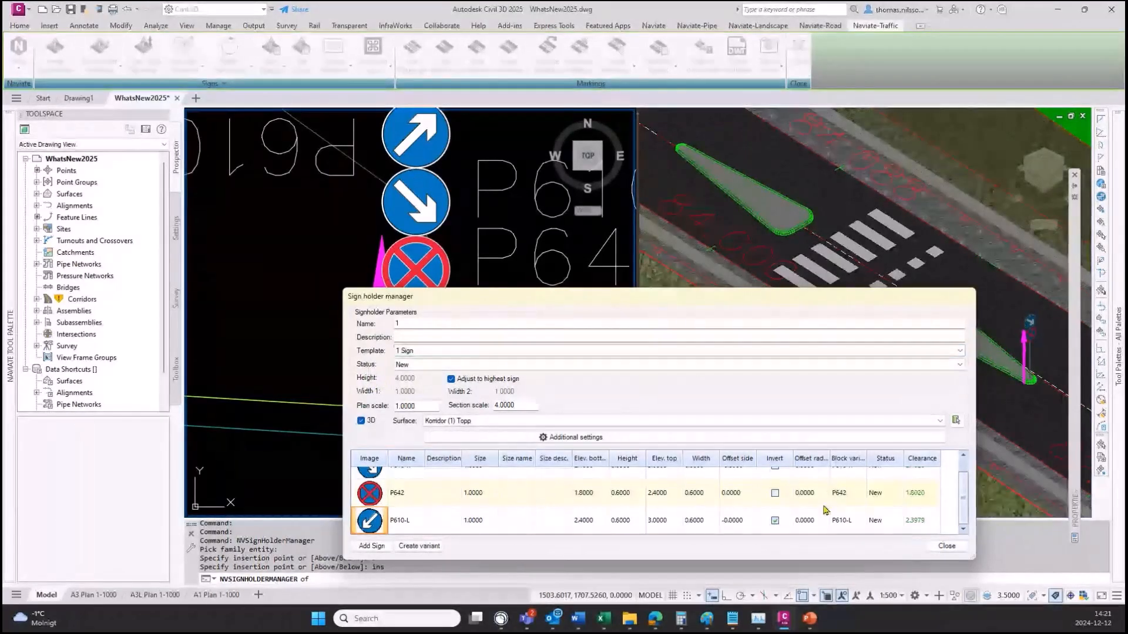
{"action": "left_click", "coordinate": [947, 548]}
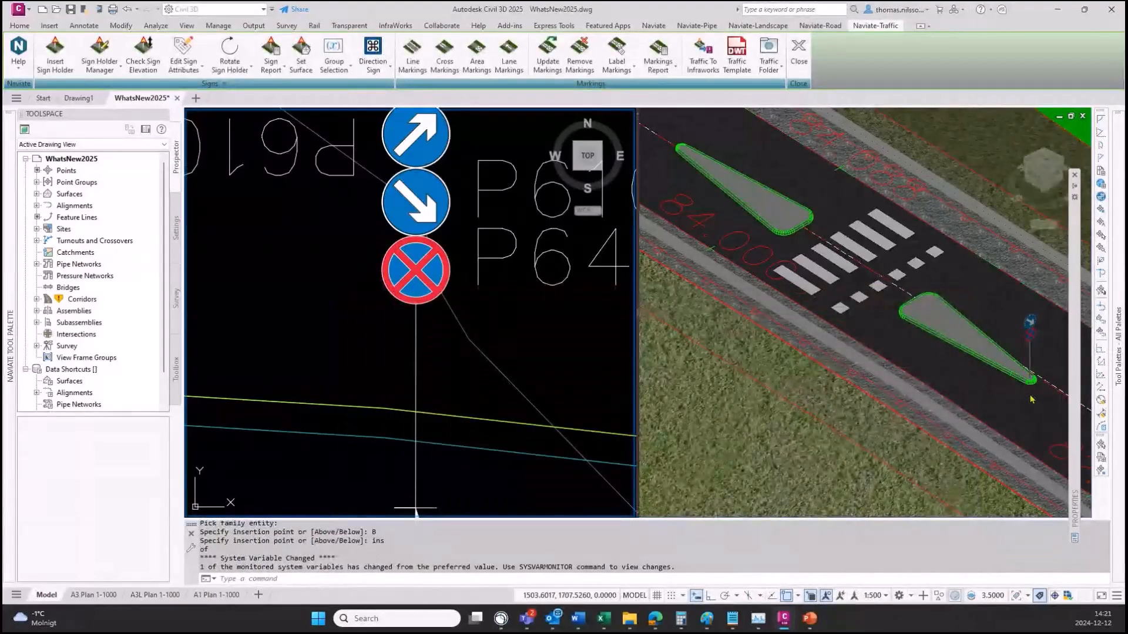
Switch group selection to Select as Group and select the whole sign holder with its signs in the 3D view
{"action": "left_click", "coordinate": [1036, 402]}
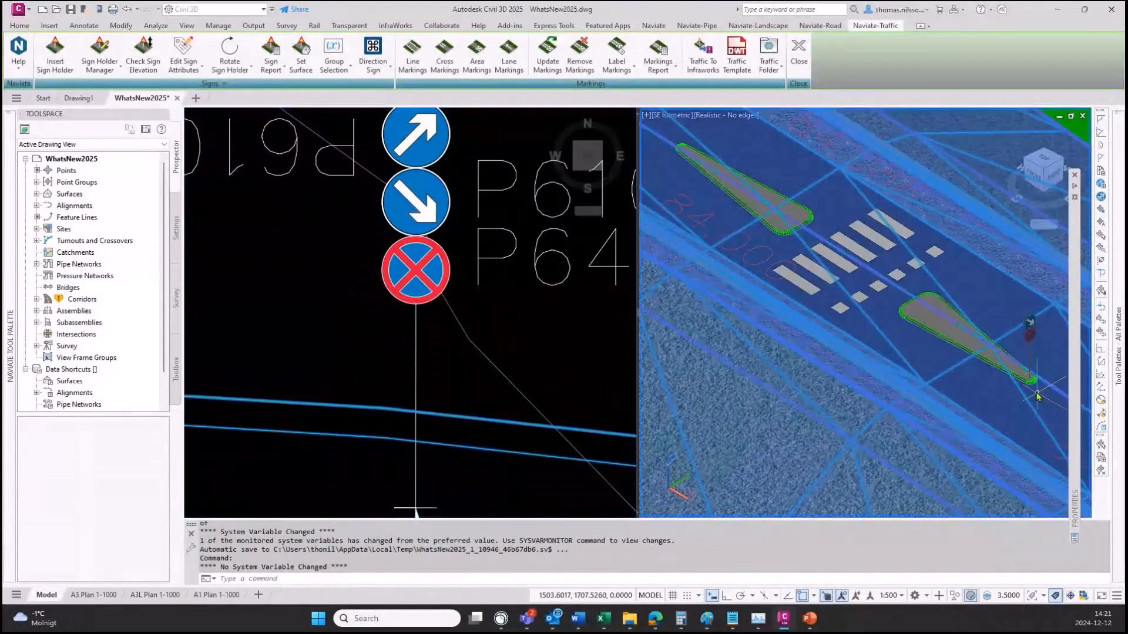
{"action": "scroll", "coordinate": [1041, 379], "scroll_direction": "up", "scroll_amount": 3}
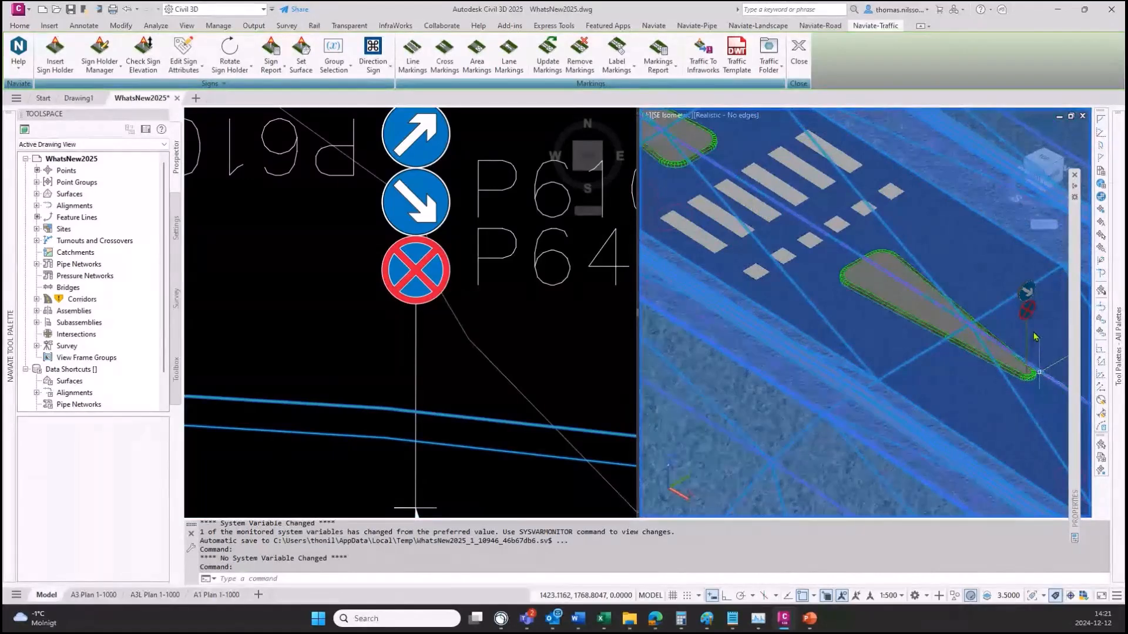
{"action": "left_click", "coordinate": [1036, 336]}
{"action": "scroll", "coordinate": [1034, 329], "scroll_direction": "up", "scroll_amount": 5}
{"action": "key", "text": "Escape"}
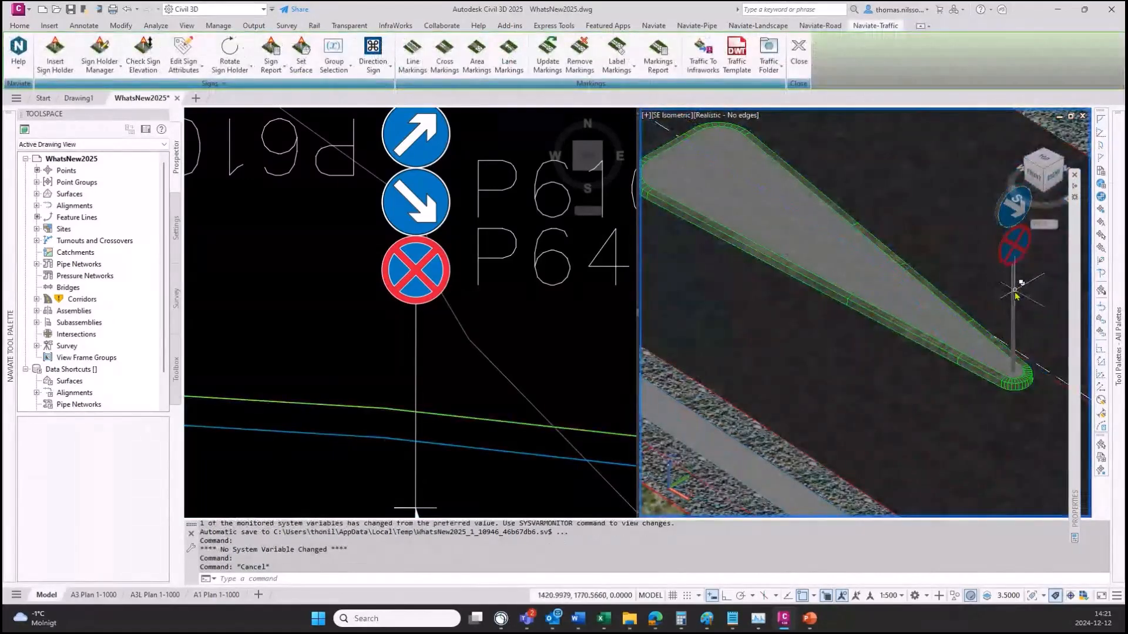
{"action": "left_click", "coordinate": [1015, 294]}
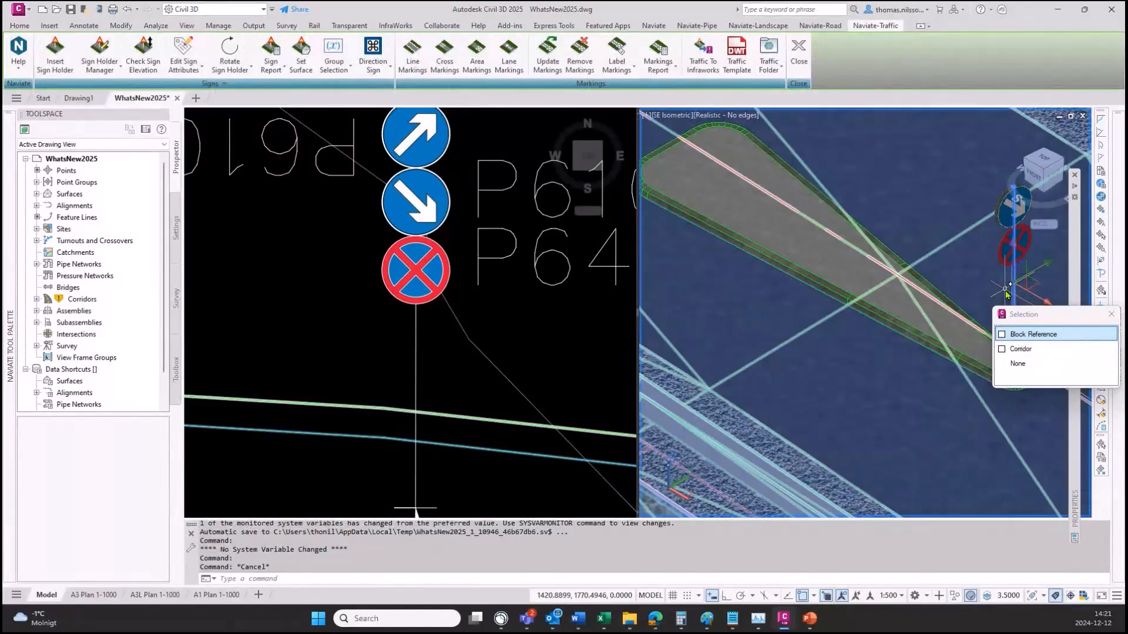
{"action": "left_click", "coordinate": [334, 67]}
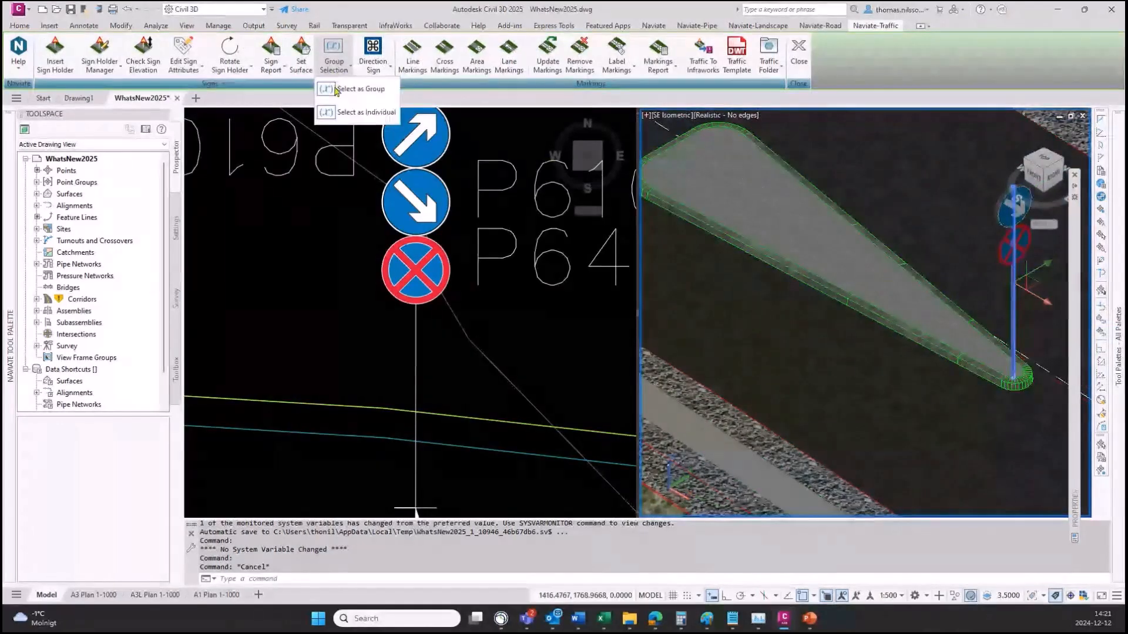
{"action": "left_click", "coordinate": [340, 89]}
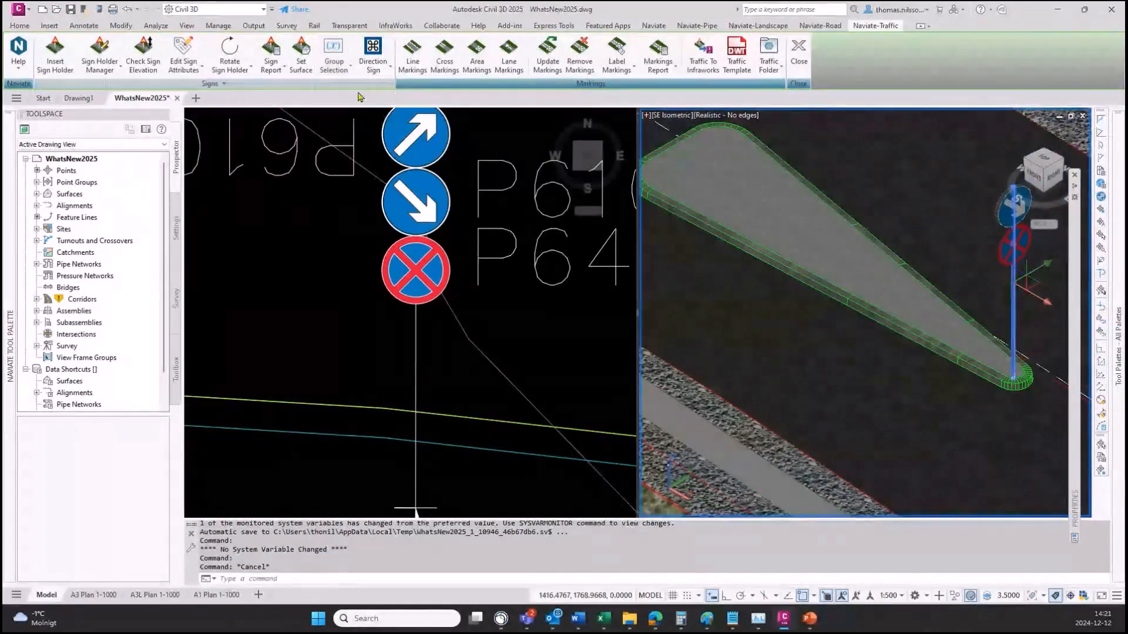
{"action": "left_click", "coordinate": [1012, 274]}
{"action": "left_click", "coordinate": [1023, 299]}
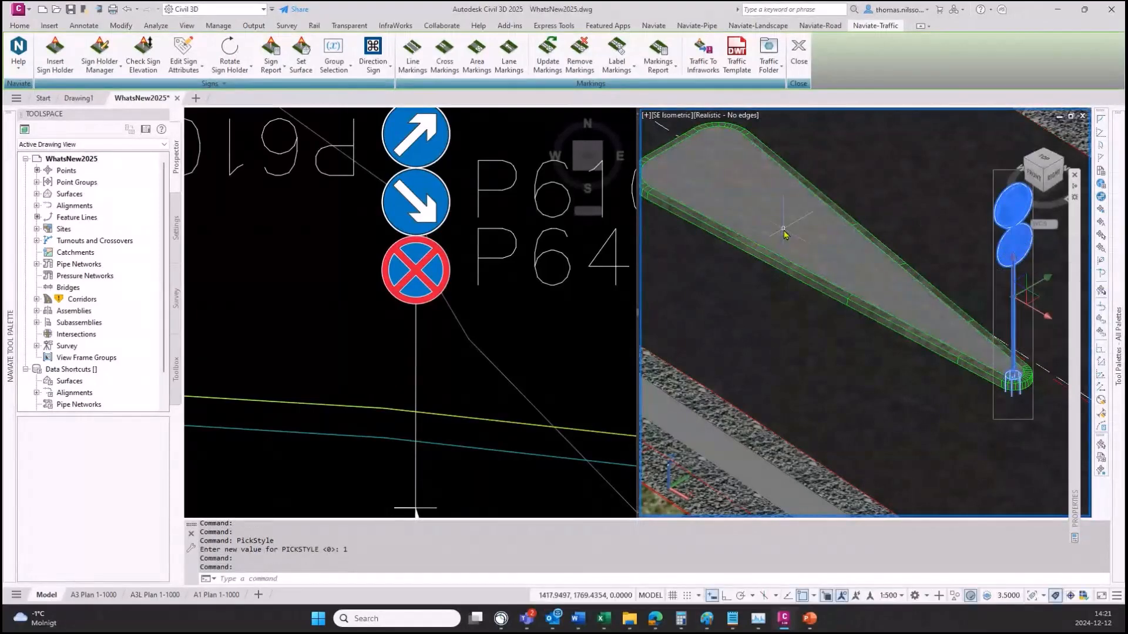
Examine the selected sign holder from different angles in the Object Viewer
{"action": "right_click", "coordinate": [583, 376]}
{"action": "left_click", "coordinate": [622, 346]}
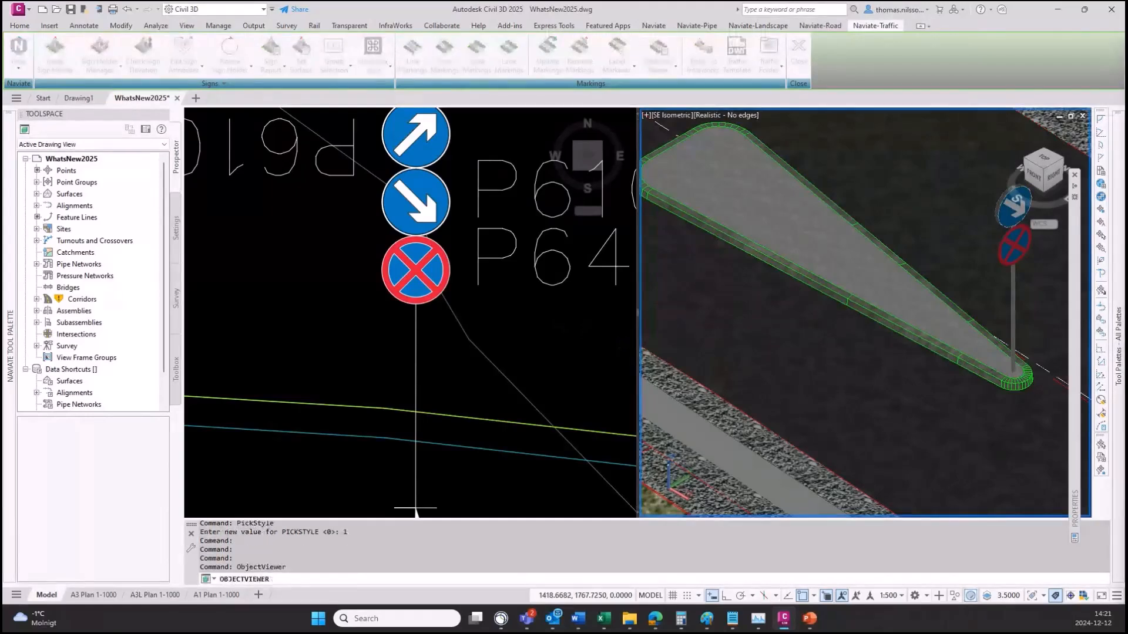
{"action": "left_click_drag", "start_coordinate": [1127, 153], "coordinate": [513, 38]}
{"action": "left_click_drag", "start_coordinate": [612, 382], "coordinate": [570, 344]}
{"action": "left_click", "coordinate": [1110, 30]}
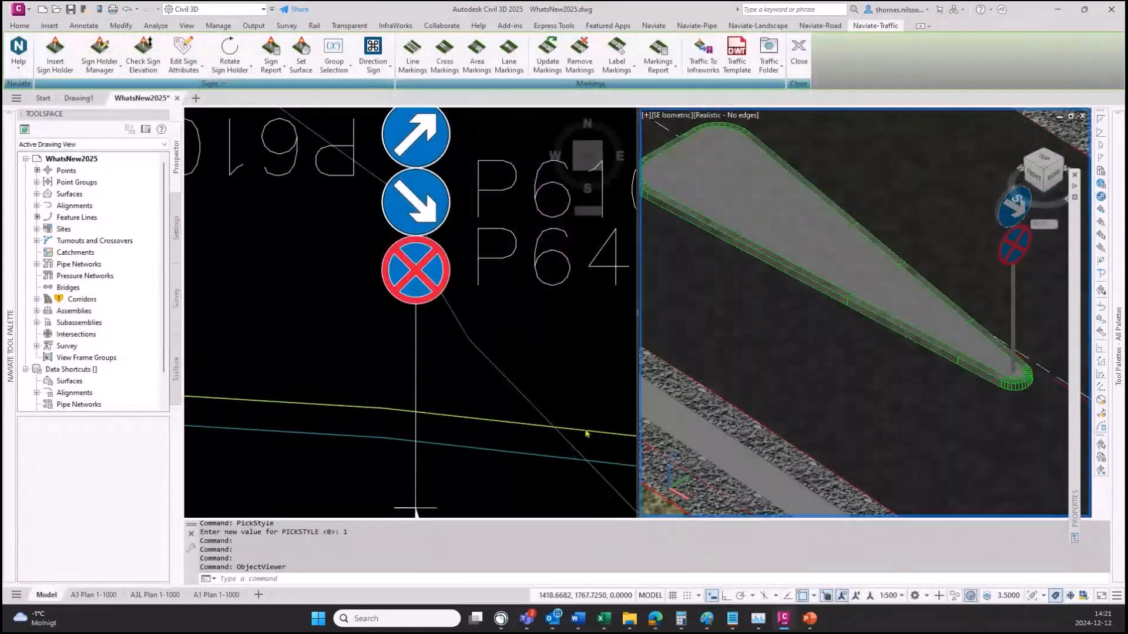
Start inserting a new sign holder using the 1 Sign-1m pole in Section View template
{"action": "scroll", "coordinate": [444, 374], "scroll_direction": "down", "scroll_amount": 5}
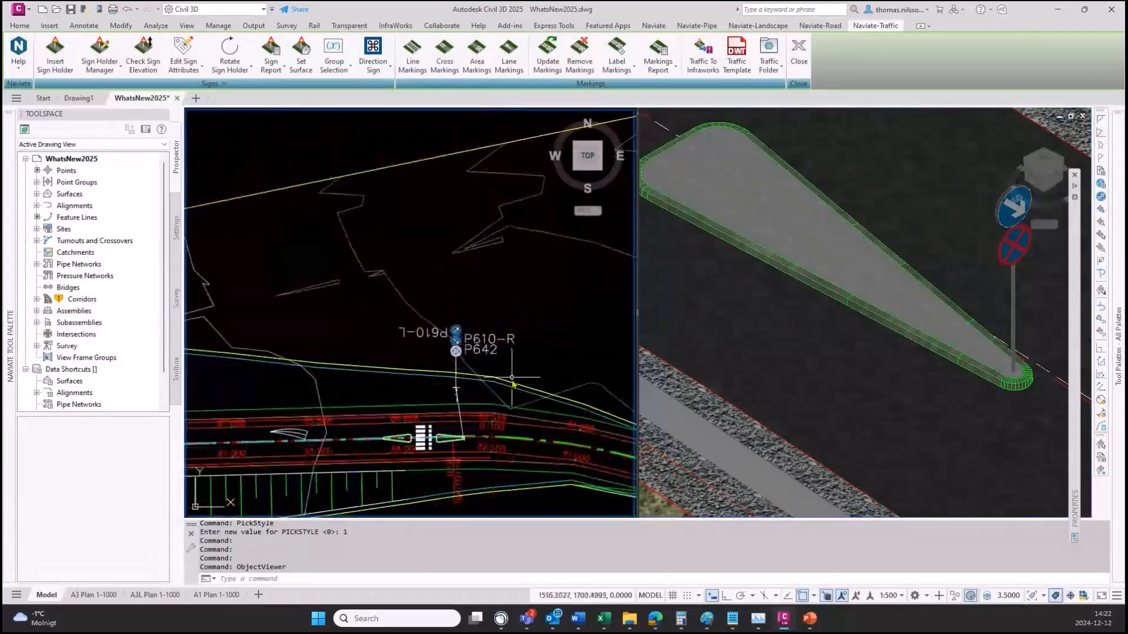
{"action": "scroll", "coordinate": [908, 378], "scroll_direction": "down", "scroll_amount": 4}
{"action": "middle_click_drag", "start_coordinate": [987, 387], "coordinate": [720, 353]}
{"action": "scroll", "coordinate": [881, 366], "scroll_direction": "up", "scroll_amount": 1}
{"action": "middle_click_drag", "start_coordinate": [928, 424], "coordinate": [742, 300]}
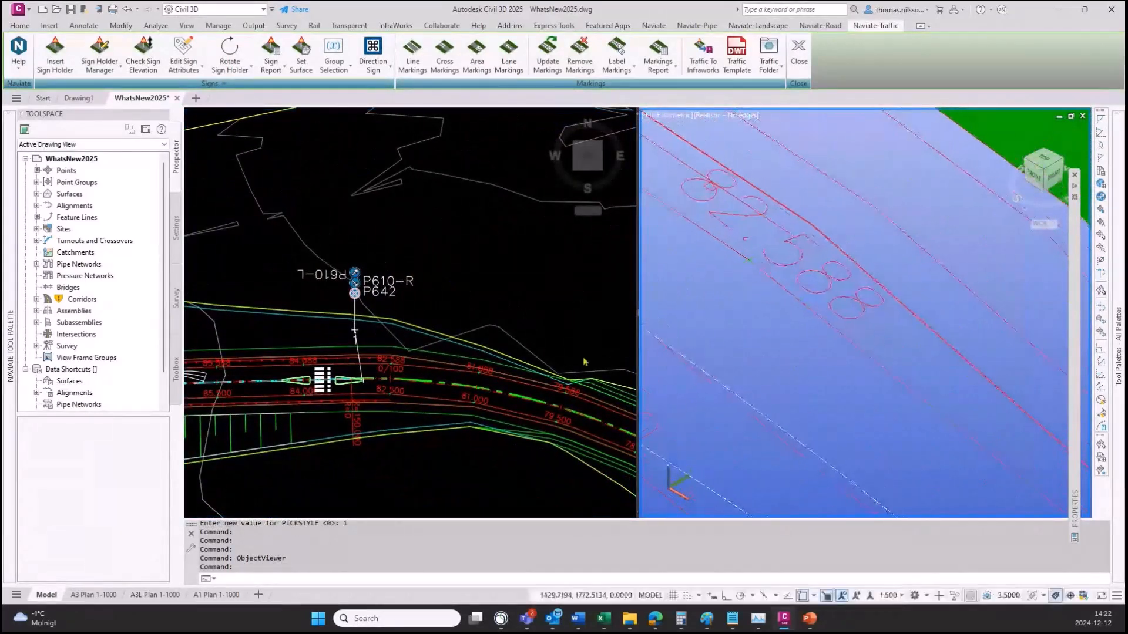
{"action": "middle_click_drag", "start_coordinate": [818, 406], "coordinate": [951, 489]}
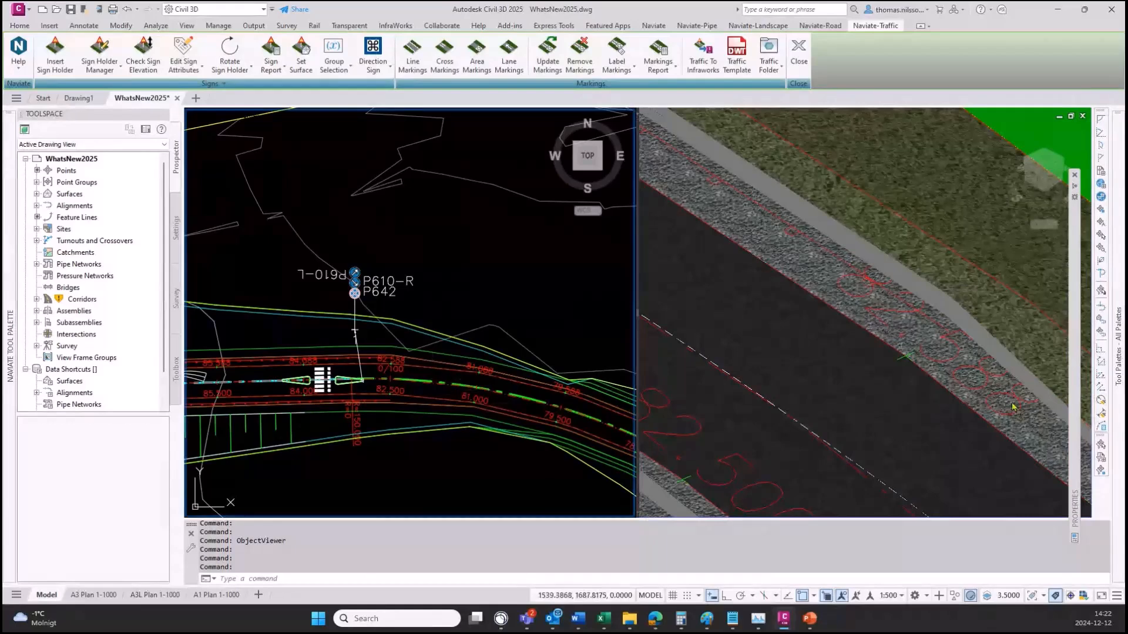
{"action": "left_click", "coordinate": [1023, 422]}
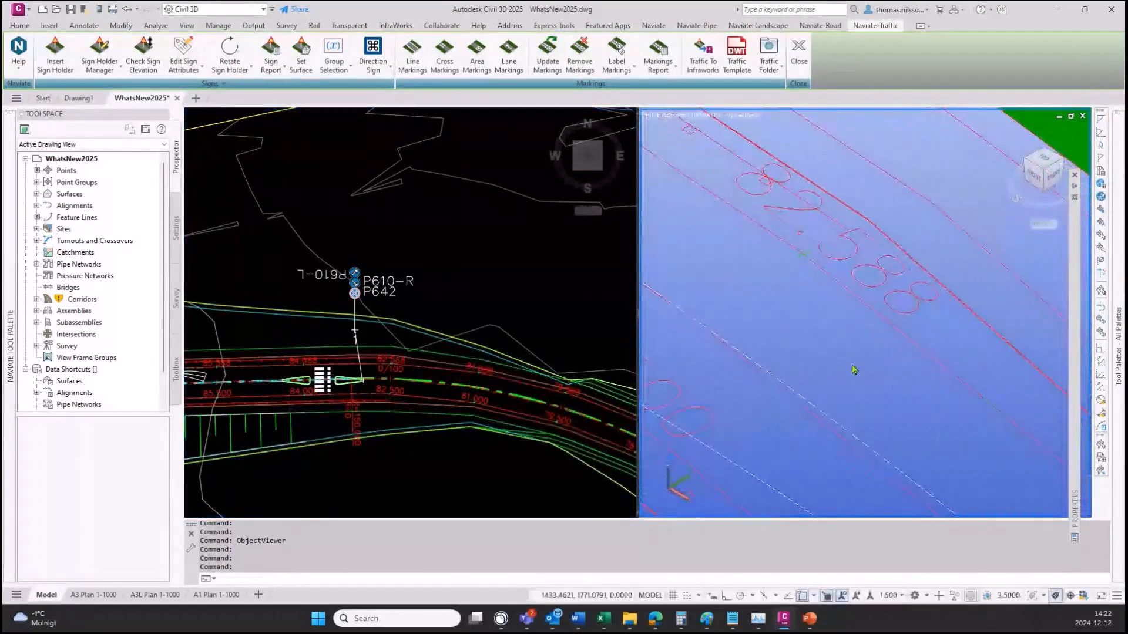
{"action": "left_click", "coordinate": [461, 354]}
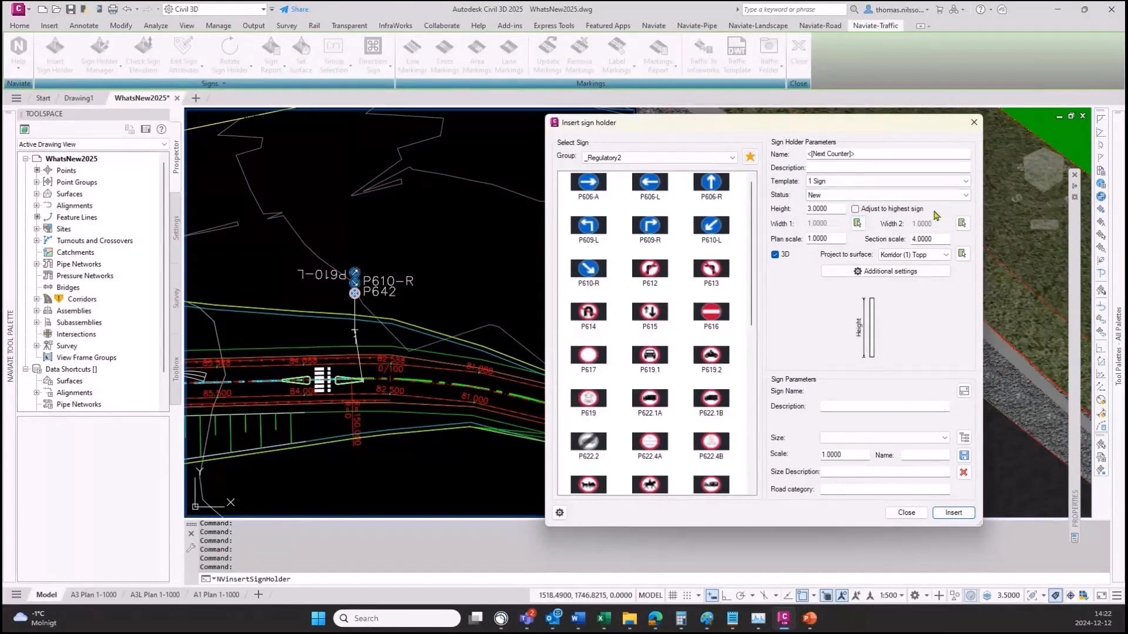
{"action": "left_click", "coordinate": [861, 185]}
{"action": "left_click", "coordinate": [861, 184]}
{"action": "left_click", "coordinate": [862, 185]}
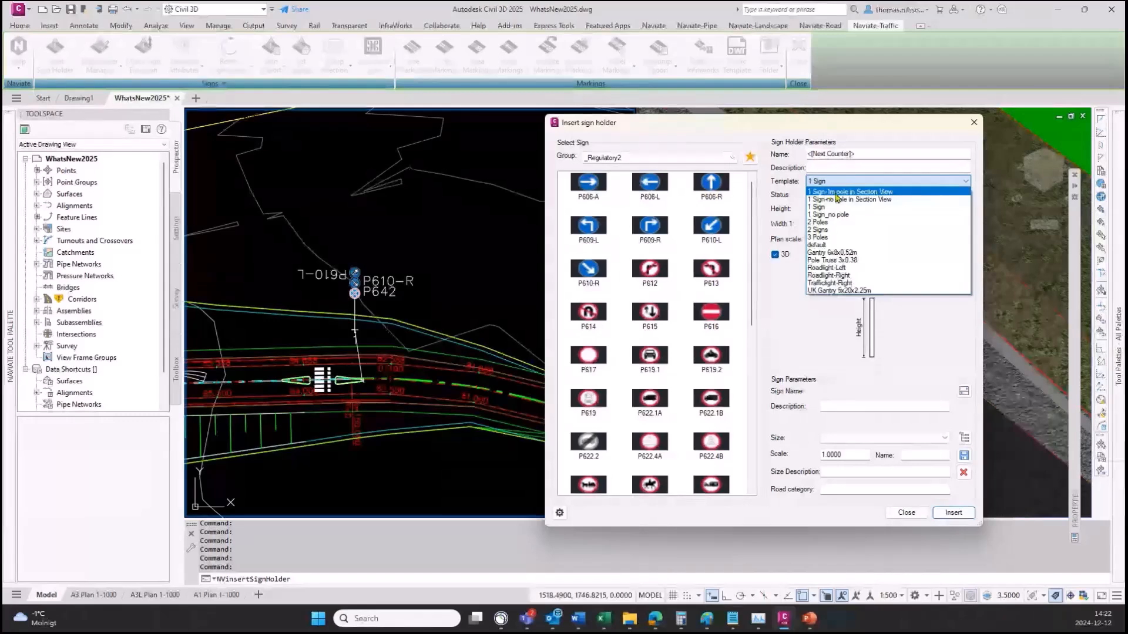
{"action": "left_click", "coordinate": [848, 193]}
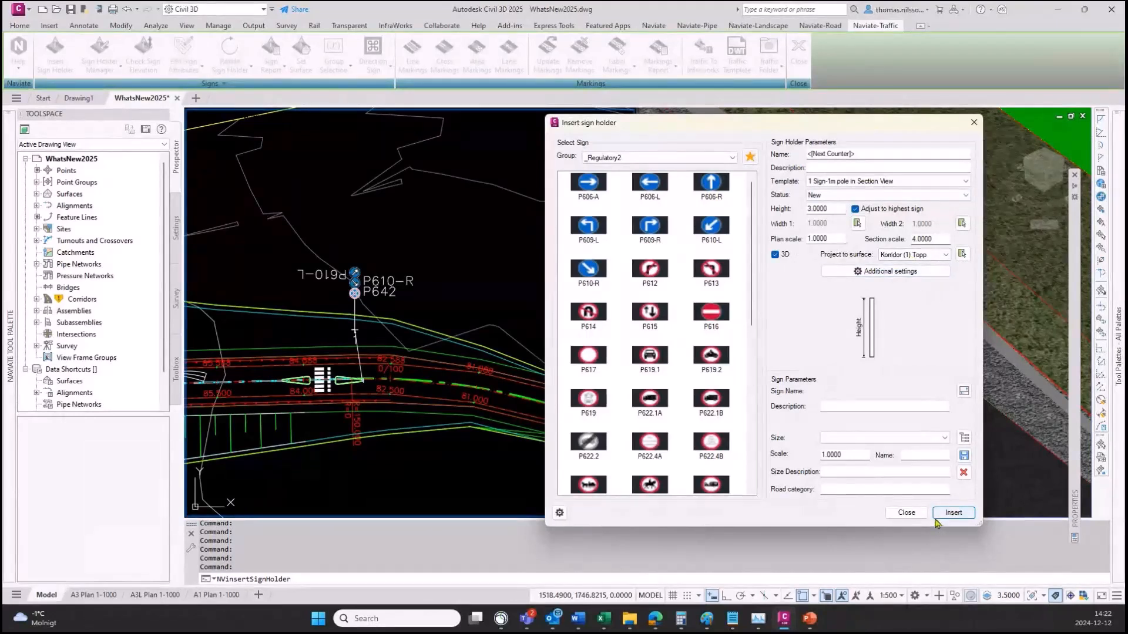
Insert sign P606-A aligned to the upper road edge line, placing the holder just east of station 0/100 with its rotation picked in plan
{"action": "left_click", "coordinate": [590, 186]}
{"action": "left_click", "coordinate": [957, 515]}
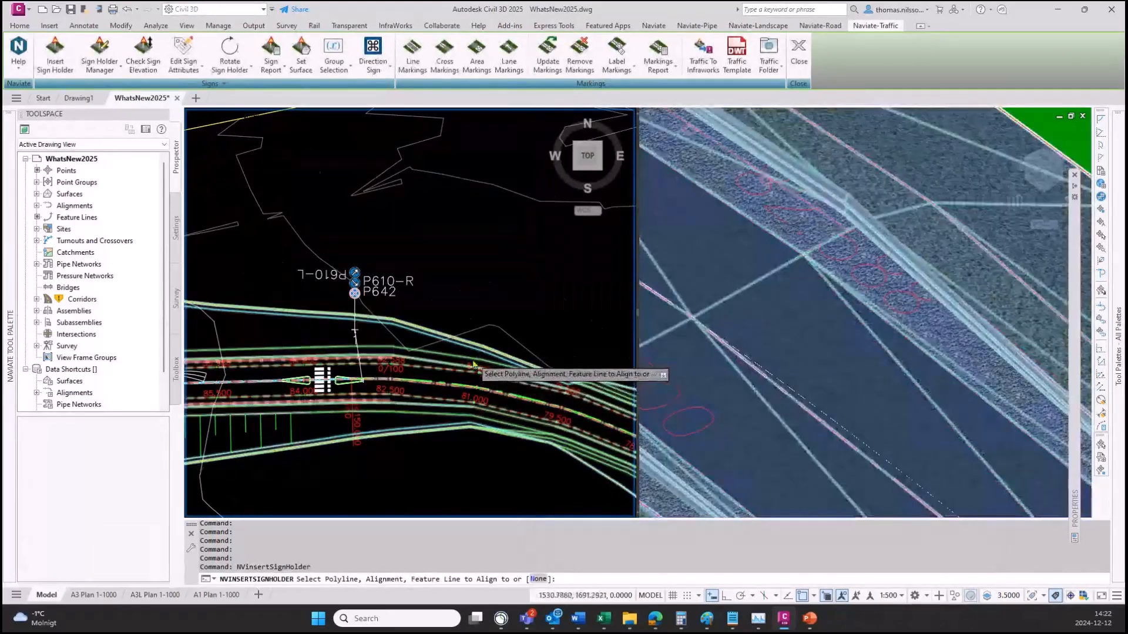
{"action": "scroll", "coordinate": [506, 397], "scroll_direction": "up", "scroll_amount": 3}
{"action": "middle_click_drag", "start_coordinate": [508, 396], "coordinate": [497, 333]}
{"action": "scroll", "coordinate": [505, 334], "scroll_direction": "down", "scroll_amount": 2}
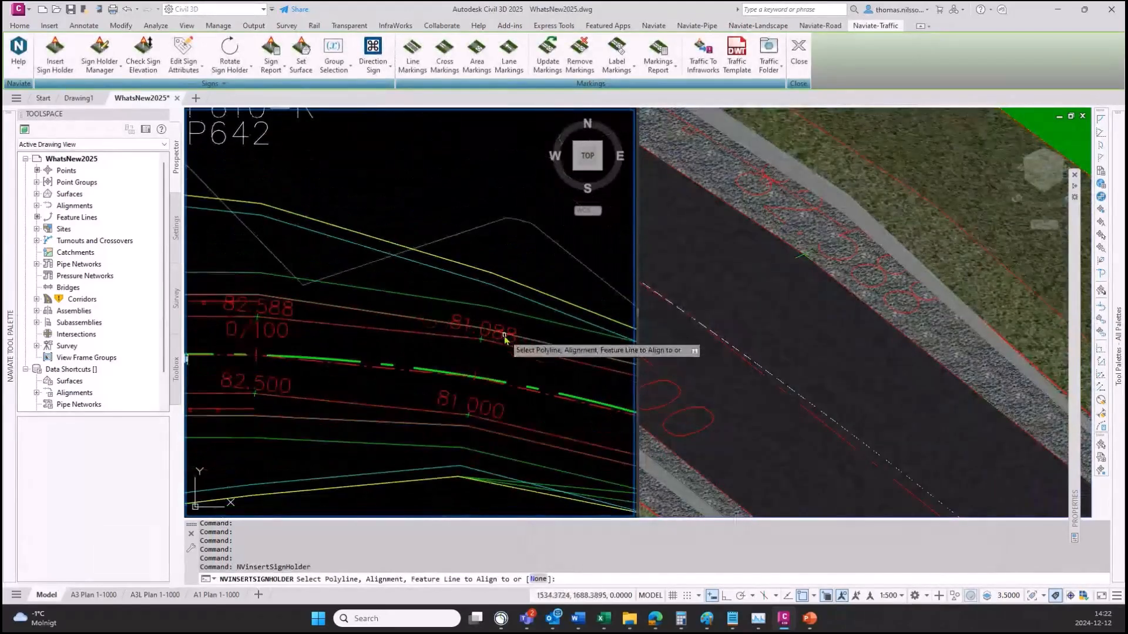
{"action": "middle_click_drag", "start_coordinate": [341, 322], "coordinate": [414, 328]}
{"action": "scroll", "coordinate": [413, 327], "scroll_direction": "up", "scroll_amount": 2}
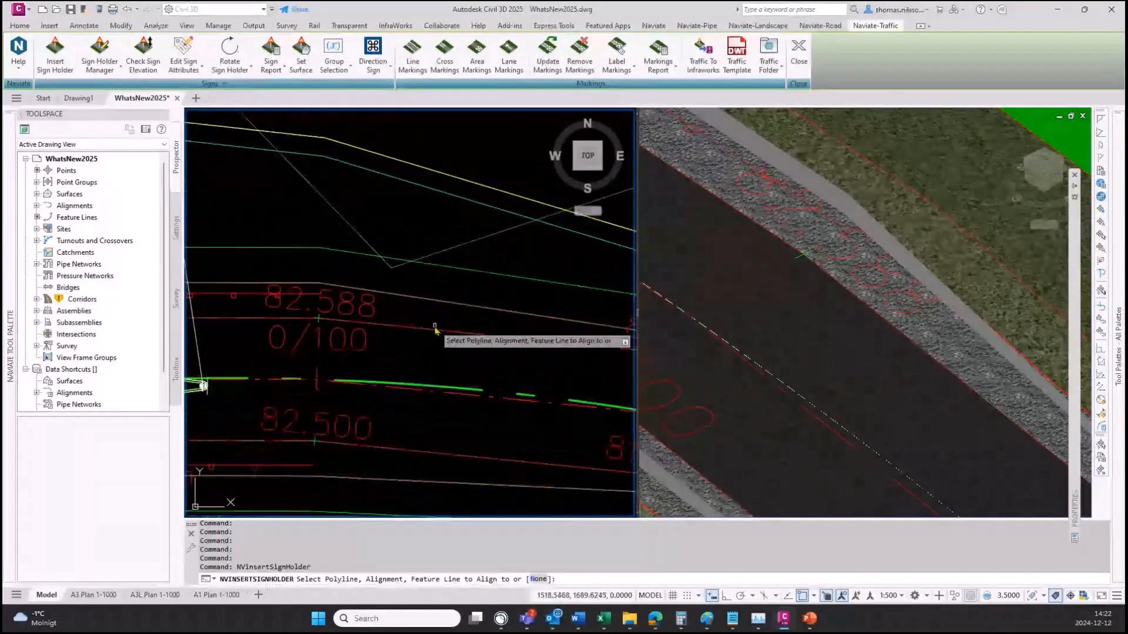
{"action": "left_click", "coordinate": [435, 327]}
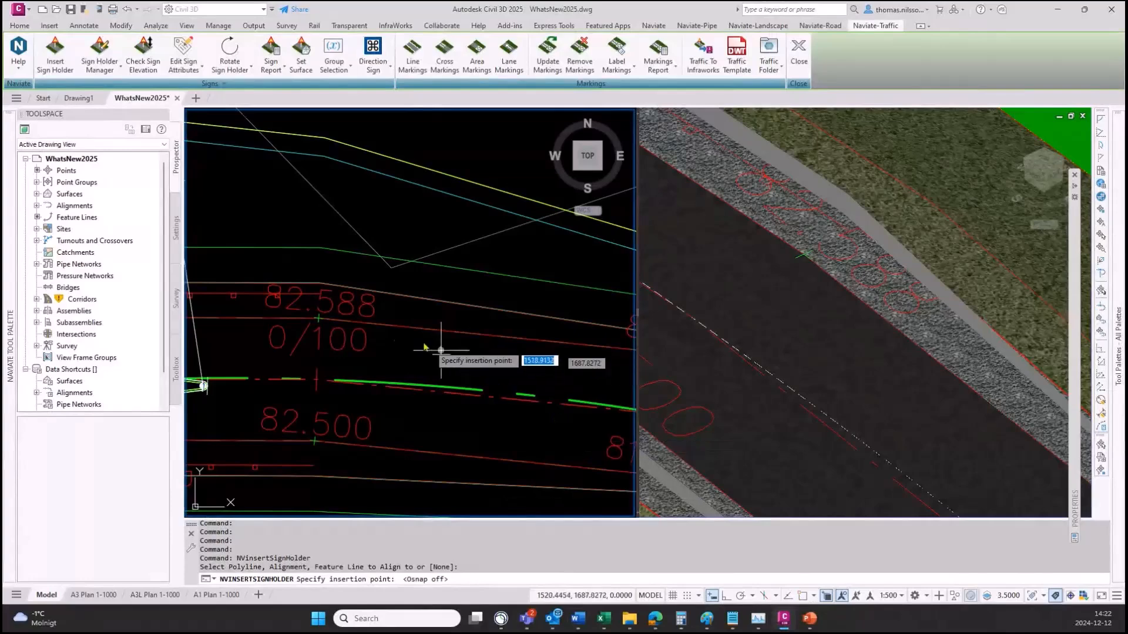
{"action": "left_click", "coordinate": [407, 316]}
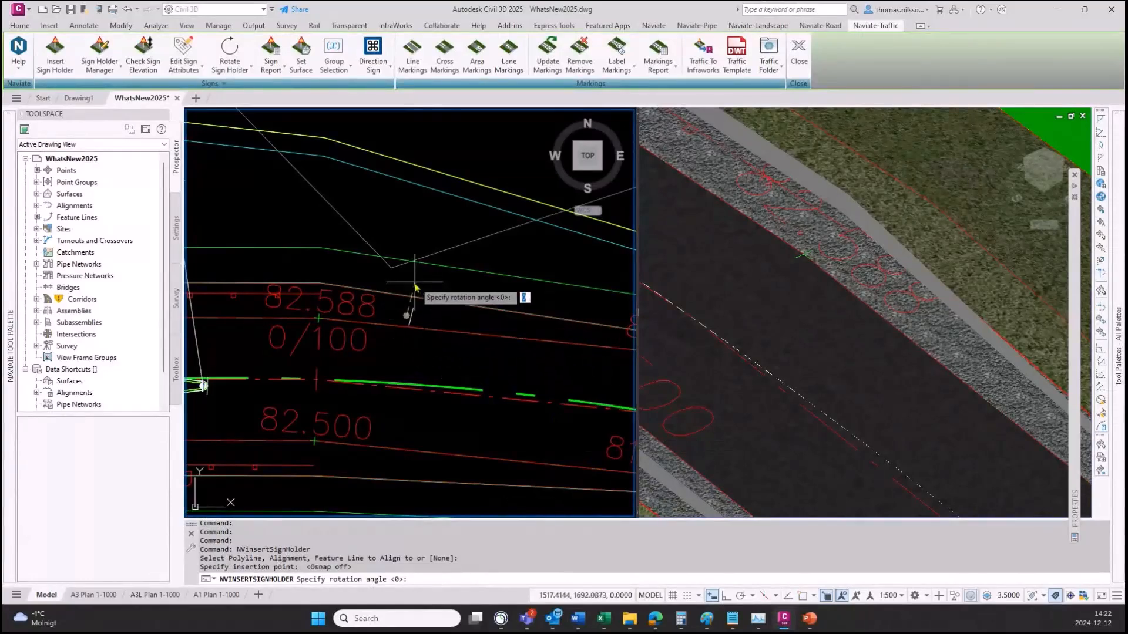
{"action": "left_click", "coordinate": [416, 286]}
Place the section symbol of sign P606-A above the road with rotation angle 0, and inspect the selected symbol
{"action": "scroll", "coordinate": [486, 293], "scroll_direction": "down", "scroll_amount": 4}
{"action": "middle_click_drag", "start_coordinate": [487, 278], "coordinate": [490, 285]}
{"action": "scroll", "coordinate": [490, 283], "scroll_direction": "up", "scroll_amount": 3}
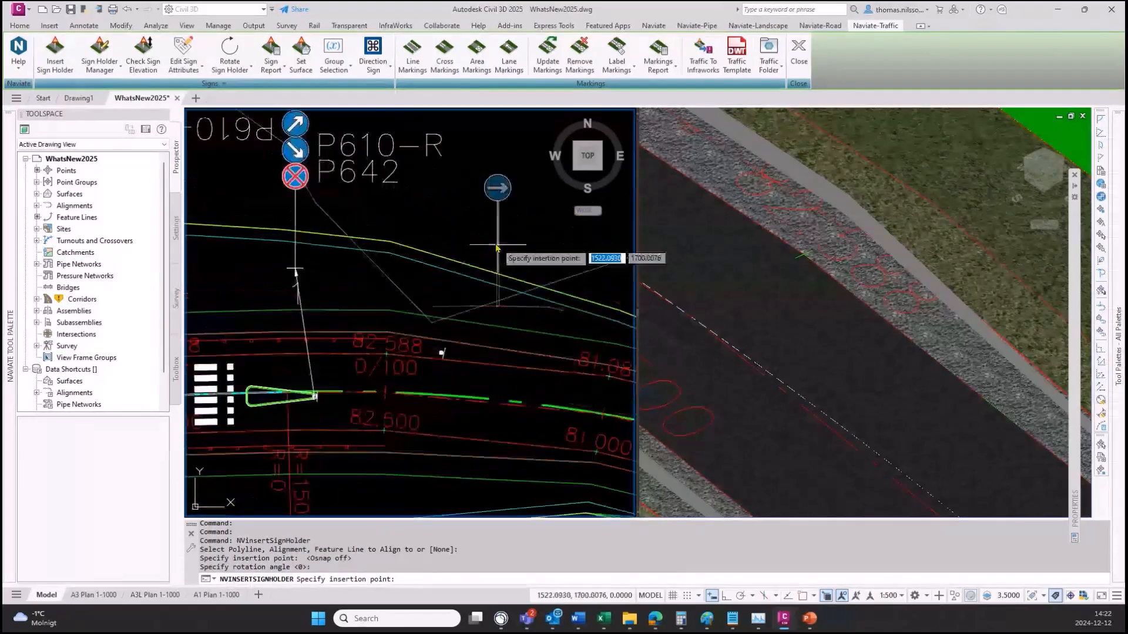
{"action": "left_click", "coordinate": [529, 192]}
{"action": "type", "text": "0"}
{"action": "key", "text": "Return"}
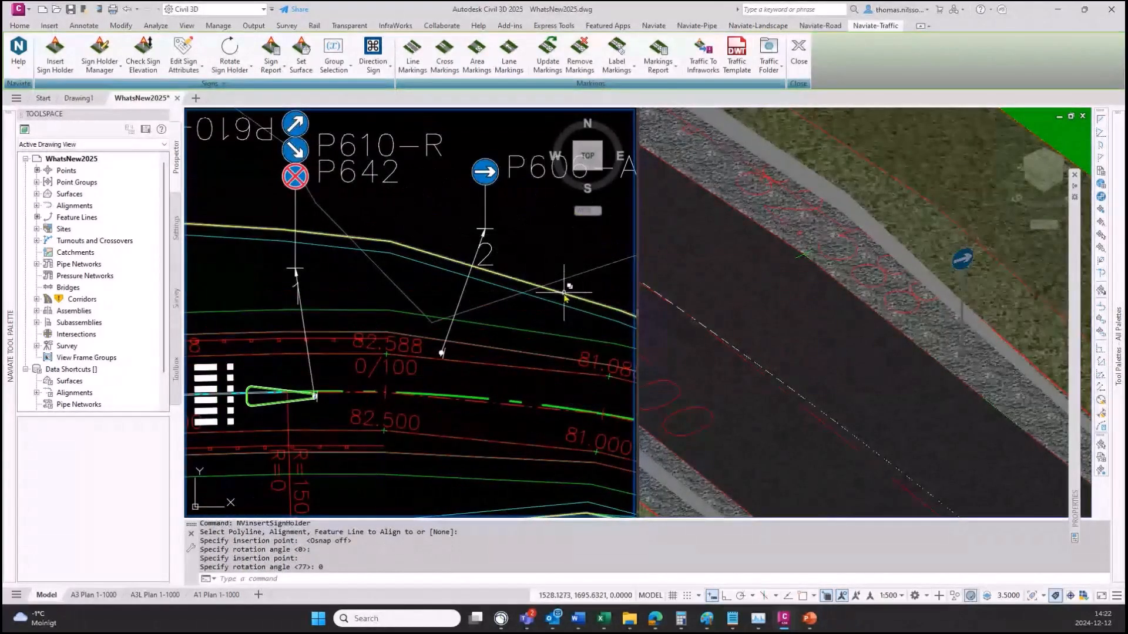
{"action": "left_click", "coordinate": [485, 208]}
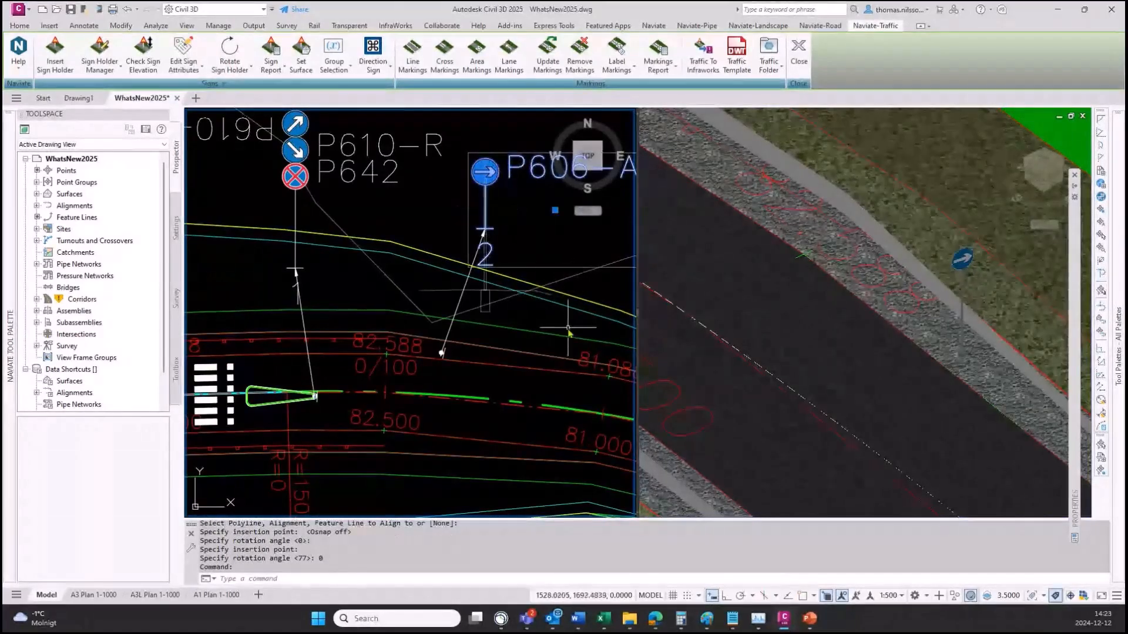
{"action": "scroll", "coordinate": [577, 344], "scroll_direction": "up", "scroll_amount": 3}
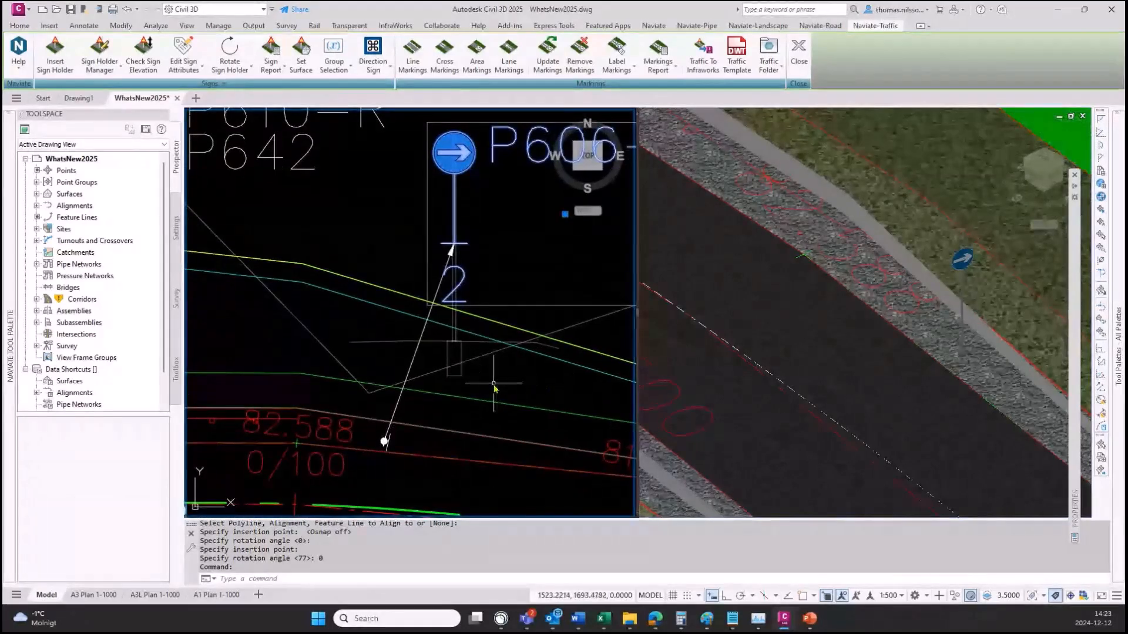
{"action": "key", "text": "Escape"}
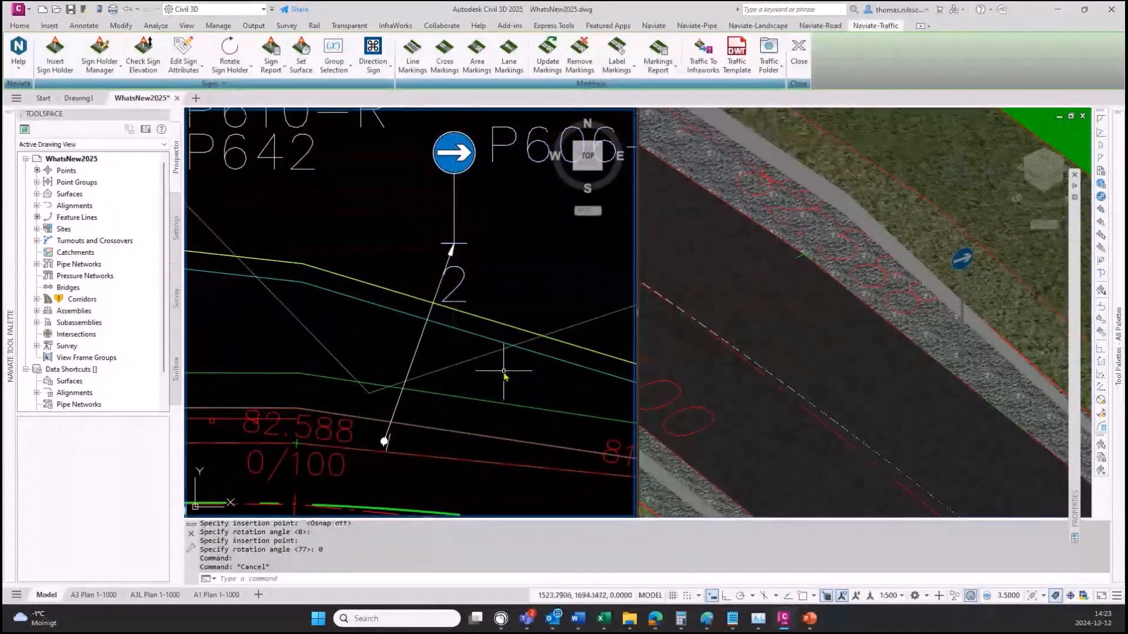
{"action": "scroll", "coordinate": [492, 377], "scroll_direction": "down", "scroll_amount": 3}
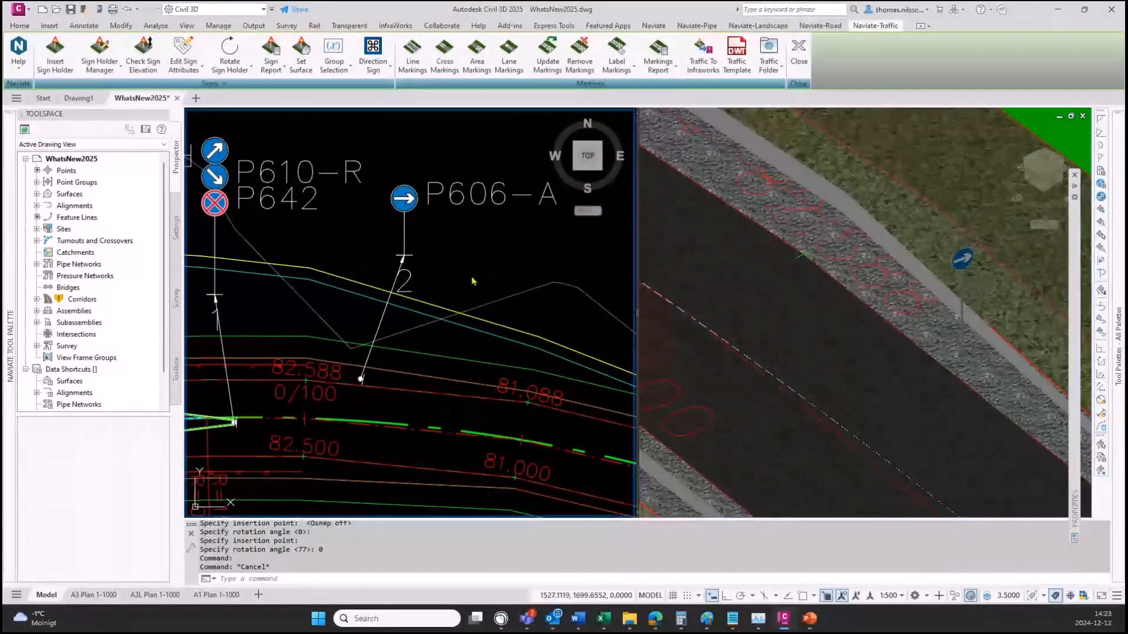
Review the section view settings of the 1 Sign-1m pole in Section View template, including the schematic view height
{"action": "key", "text": "Return"}
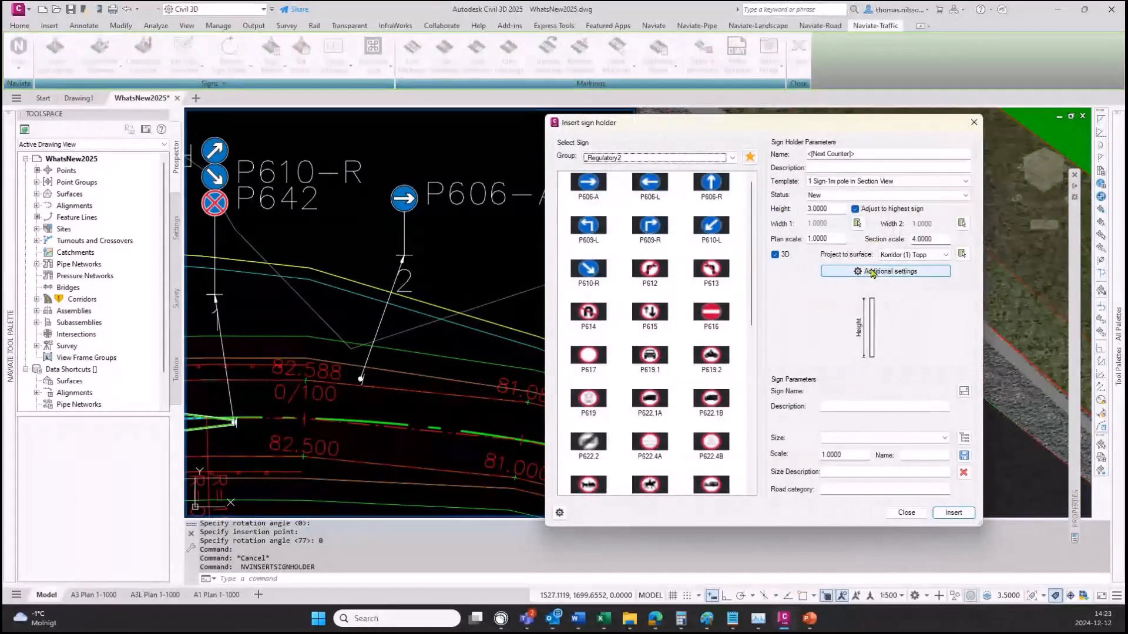
{"action": "left_click", "coordinate": [875, 278]}
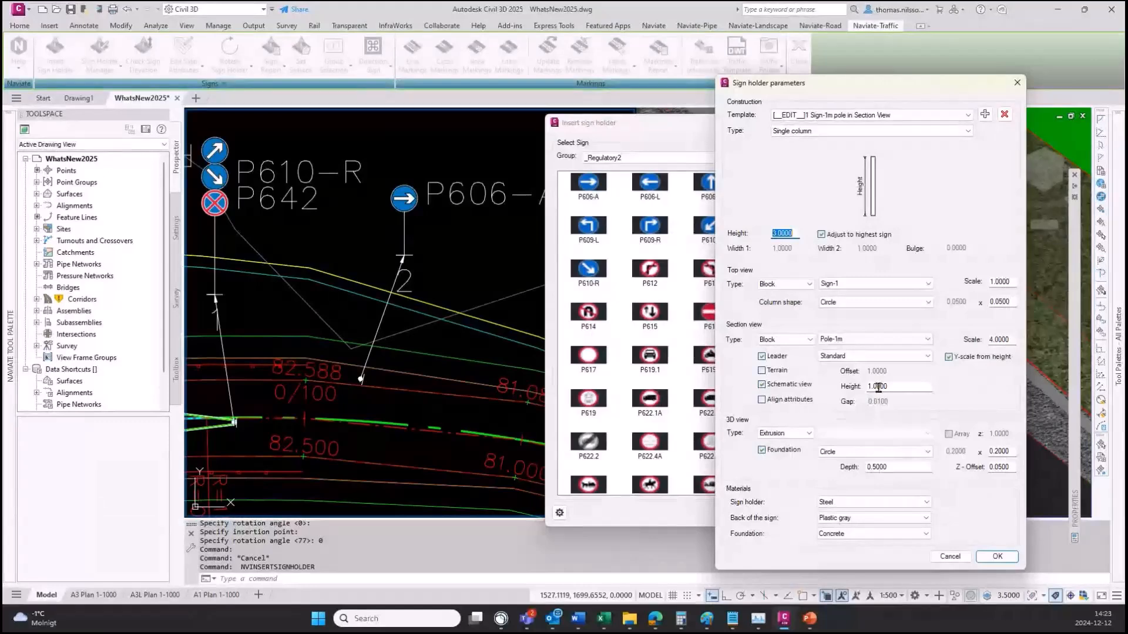
{"action": "left_click_drag", "start_coordinate": [892, 387], "coordinate": [854, 388]}
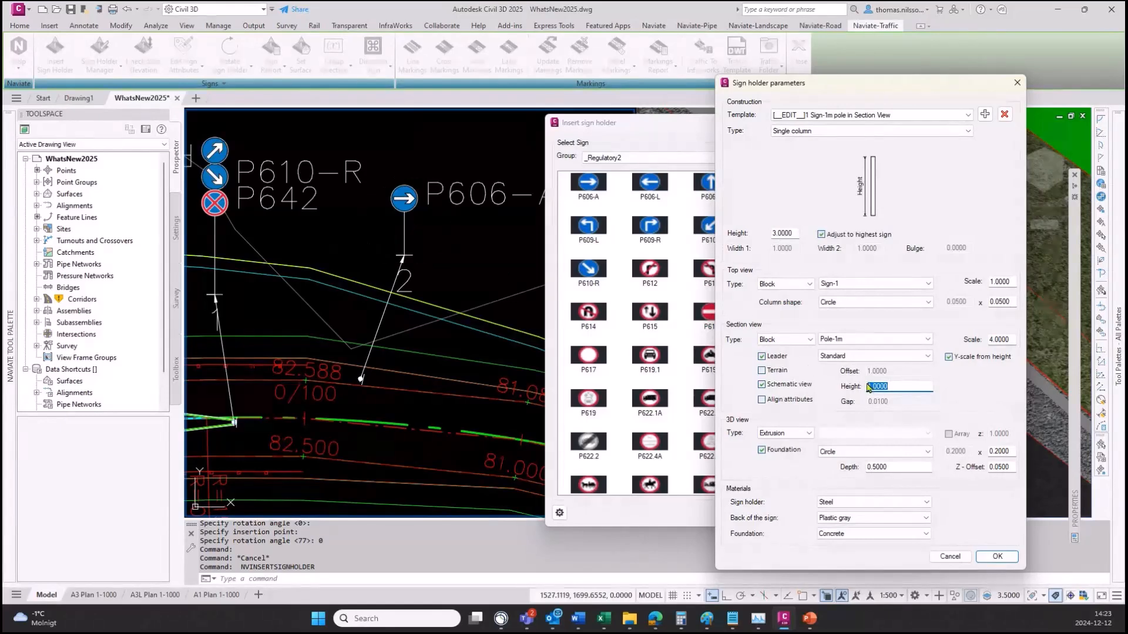
{"action": "left_click", "coordinate": [762, 384]}
{"action": "left_click", "coordinate": [999, 559]}
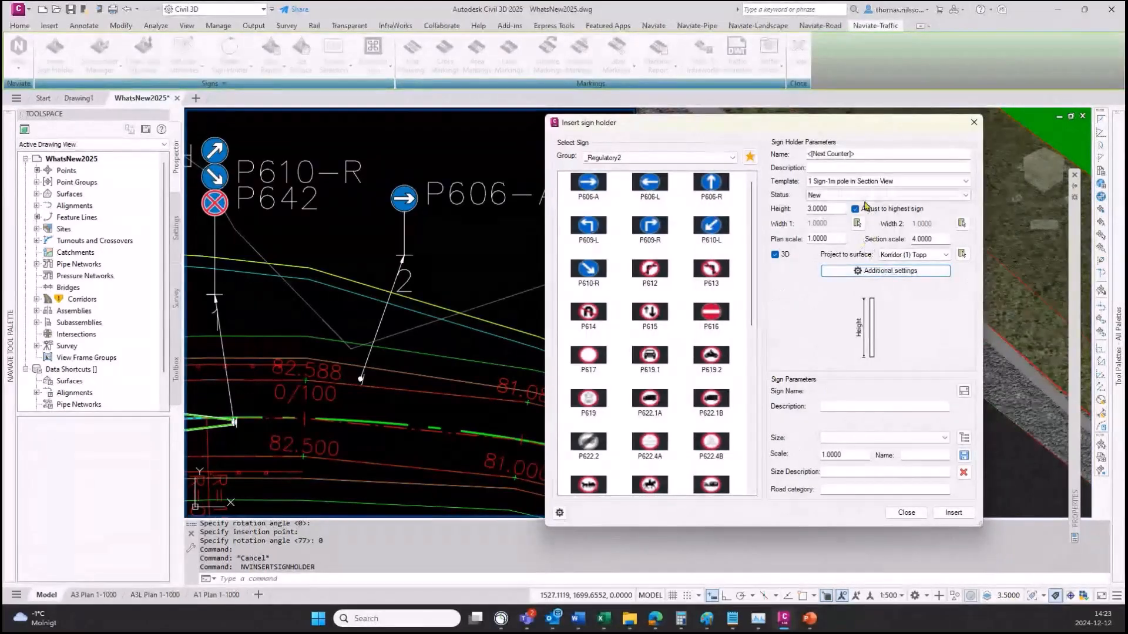
Switch the new sign holder to the 1 Sign-no pole in Section View template and review its section view settings
{"action": "left_click", "coordinate": [868, 187]}
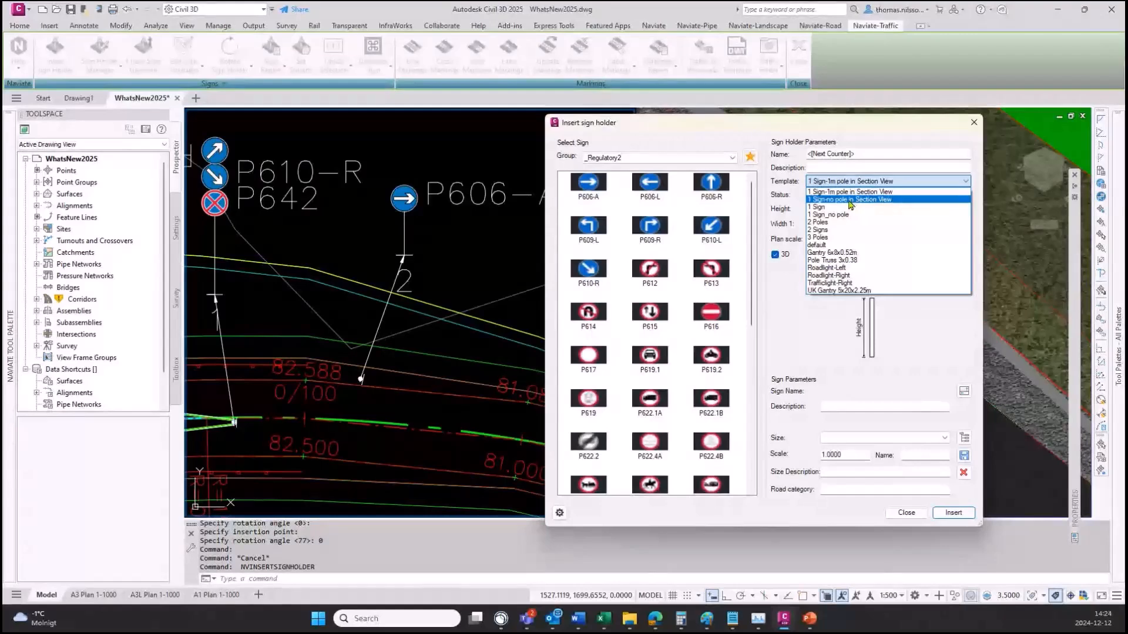
{"action": "left_click", "coordinate": [821, 201]}
{"action": "left_click", "coordinate": [894, 279]}
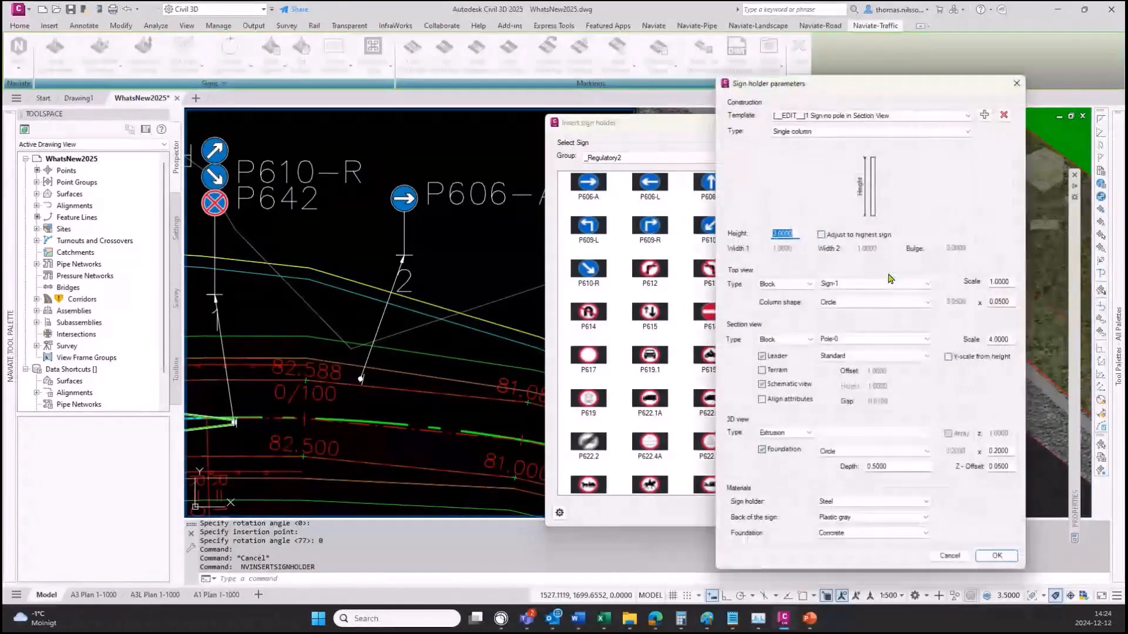
{"action": "left_click", "coordinate": [762, 384]}
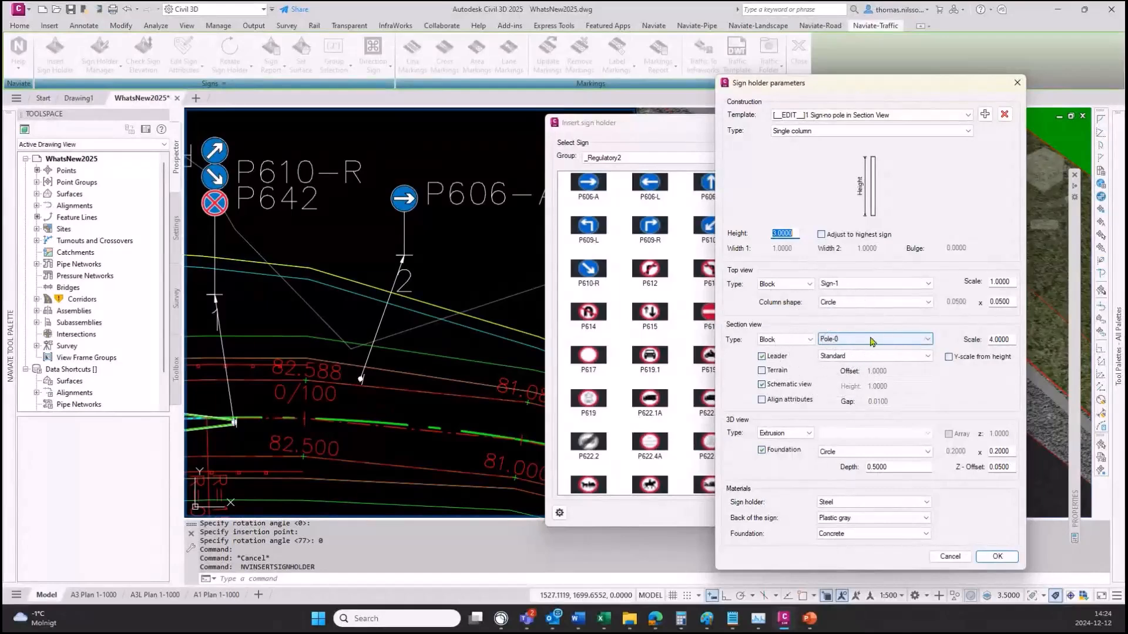
{"action": "left_click", "coordinate": [999, 557]}
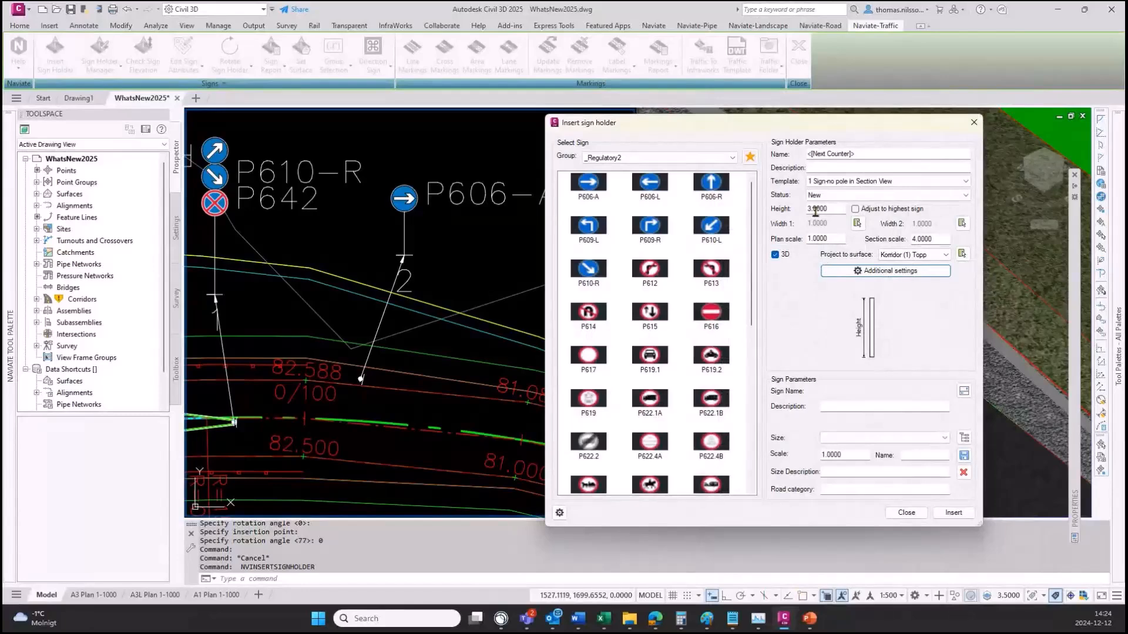
Insert a P606-A sign holder without alignment on the road edge near 81.088, using rotation 0 for both the holder and its section symbol
{"action": "left_click", "coordinate": [953, 513]}
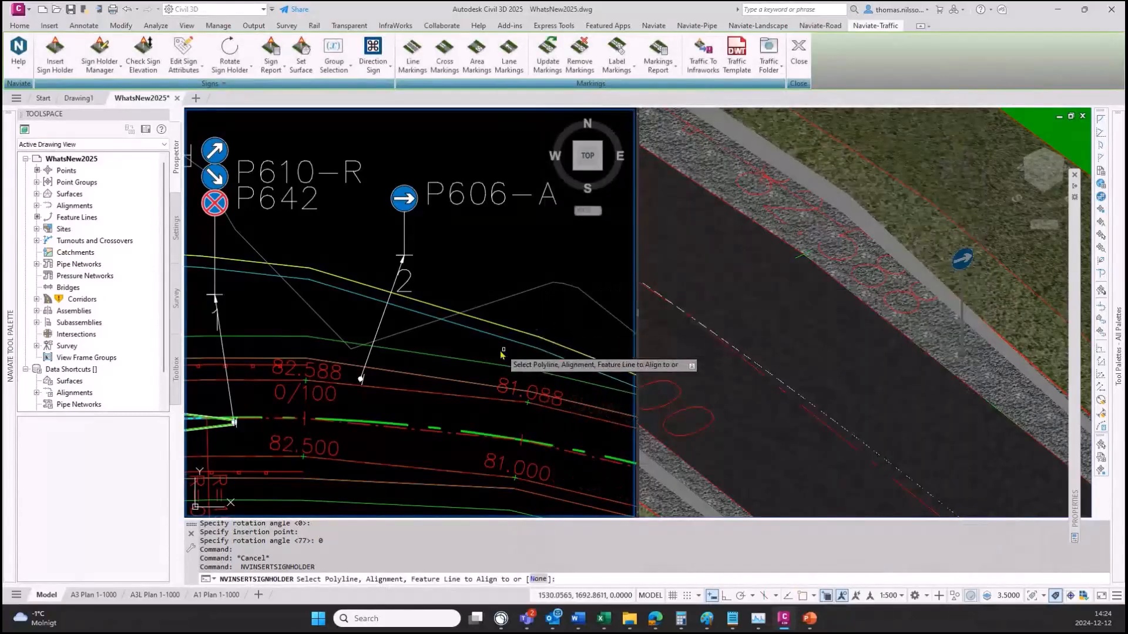
{"action": "key", "text": "Return"}
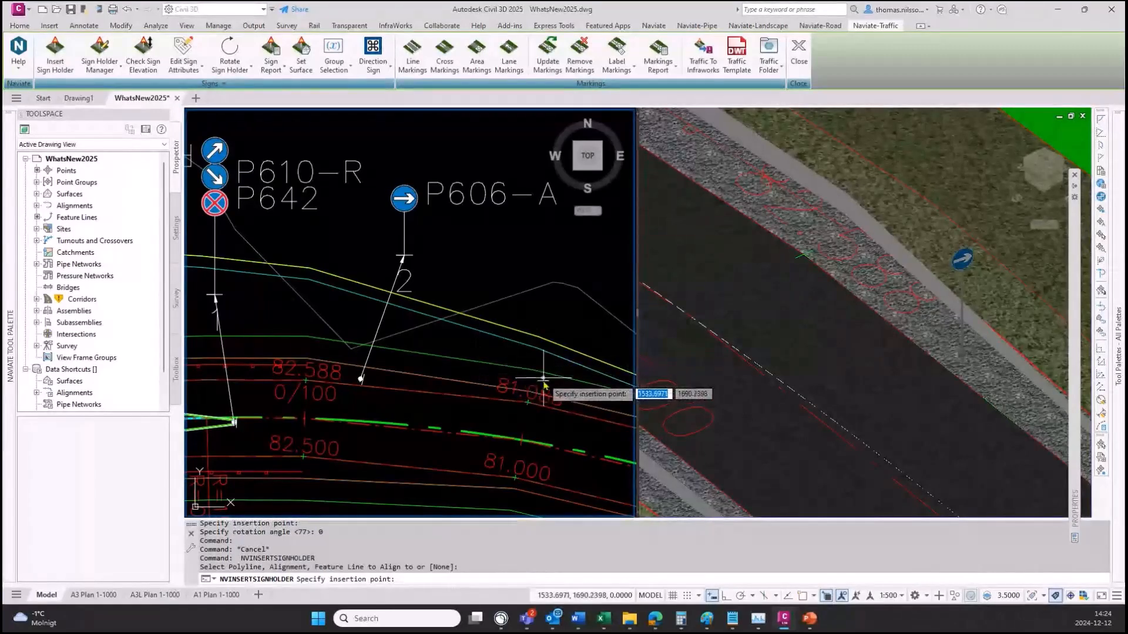
{"action": "left_click", "coordinate": [480, 390]}
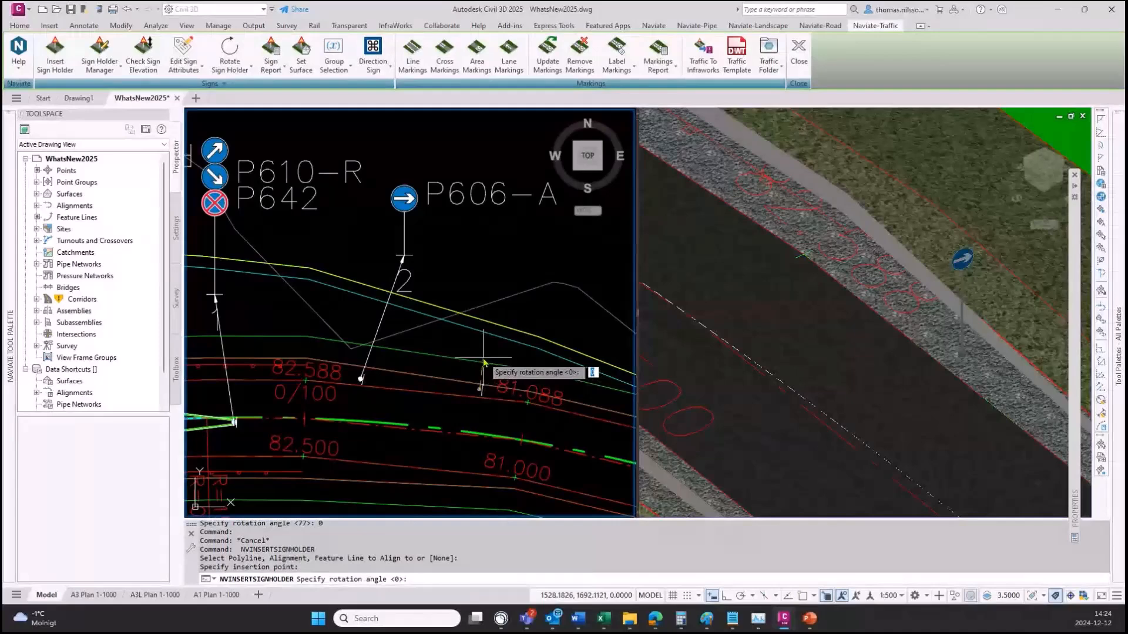
{"action": "key", "text": "Return"}
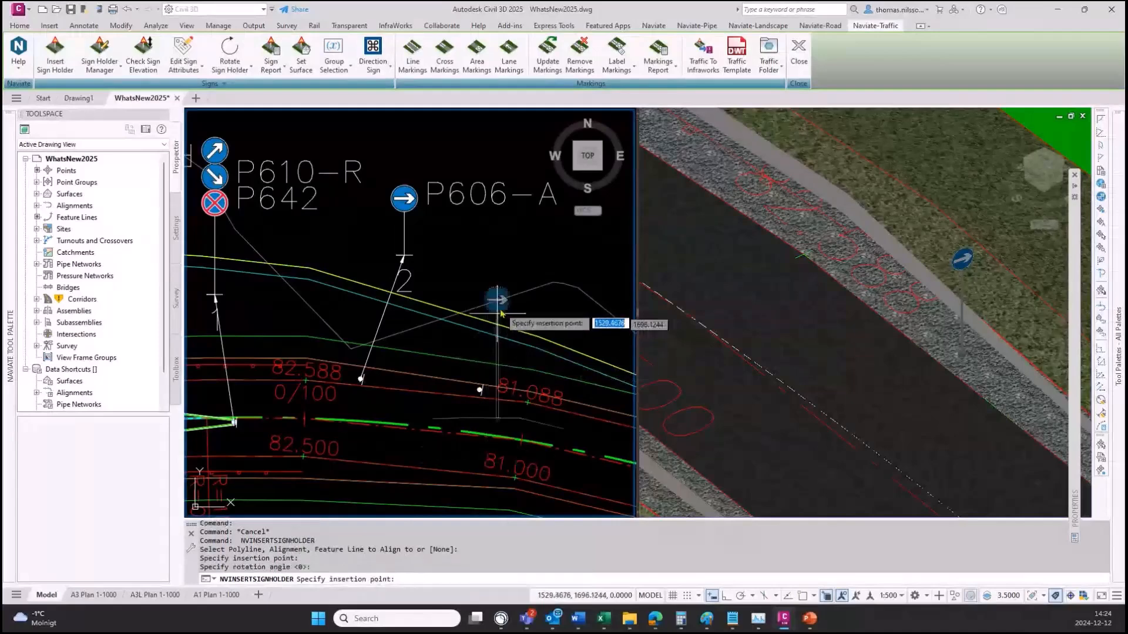
{"action": "left_click", "coordinate": [553, 251]}
{"action": "type", "text": "0"}
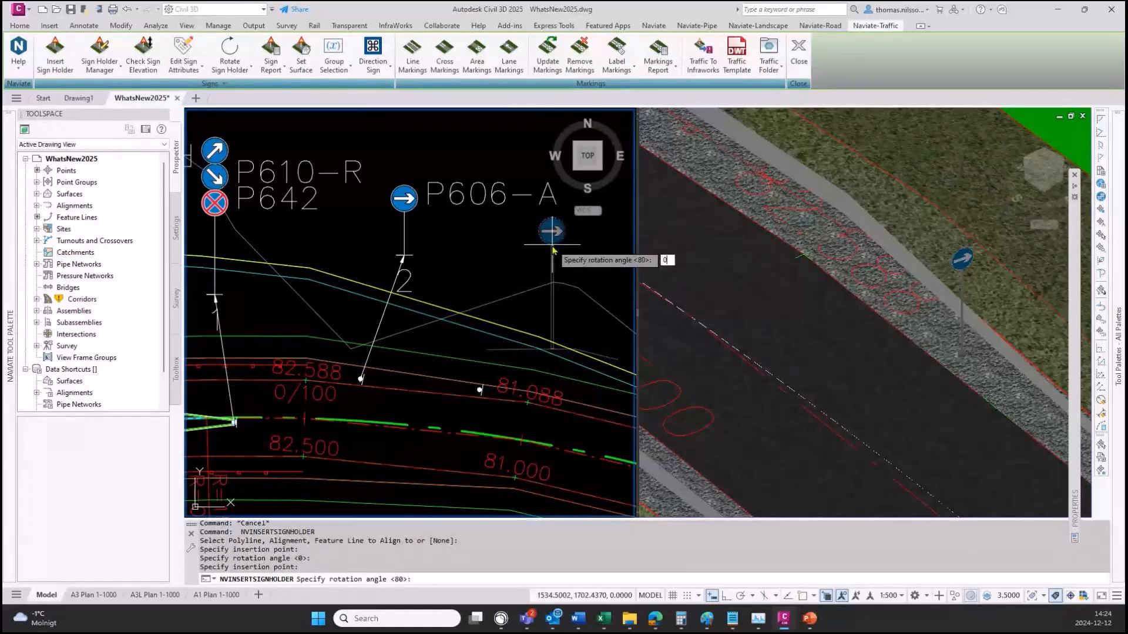
{"action": "key", "text": "Return"}
Stretch the section symbol of the easternmost P606-A sign farther east by its grip
{"action": "scroll", "coordinate": [552, 347], "scroll_direction": "down", "scroll_amount": 3}
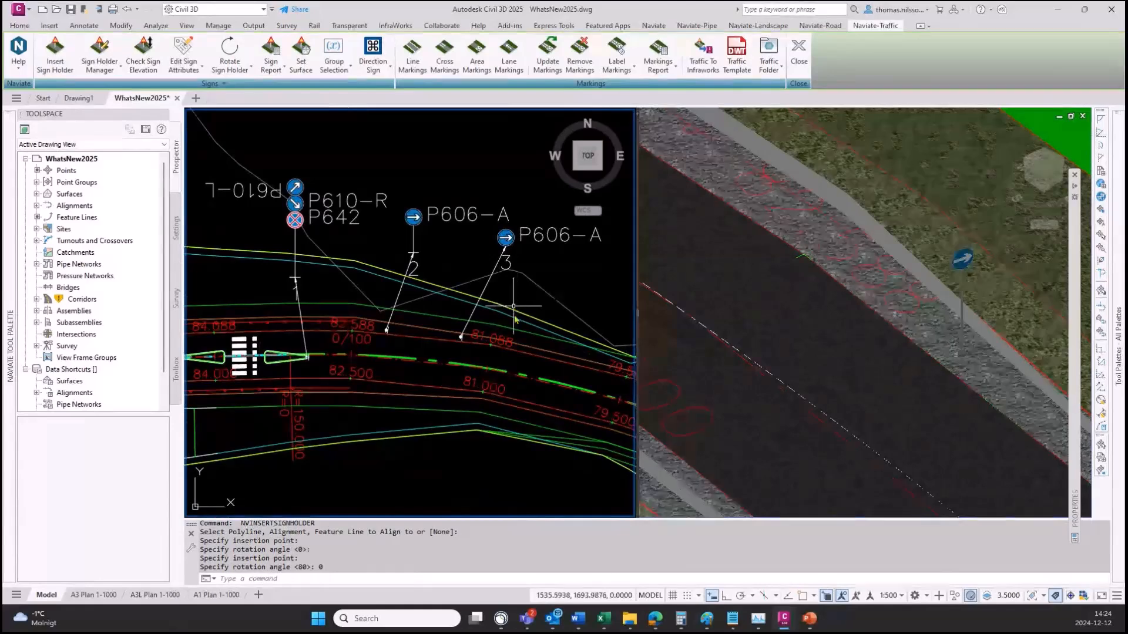
{"action": "left_click", "coordinate": [505, 238]}
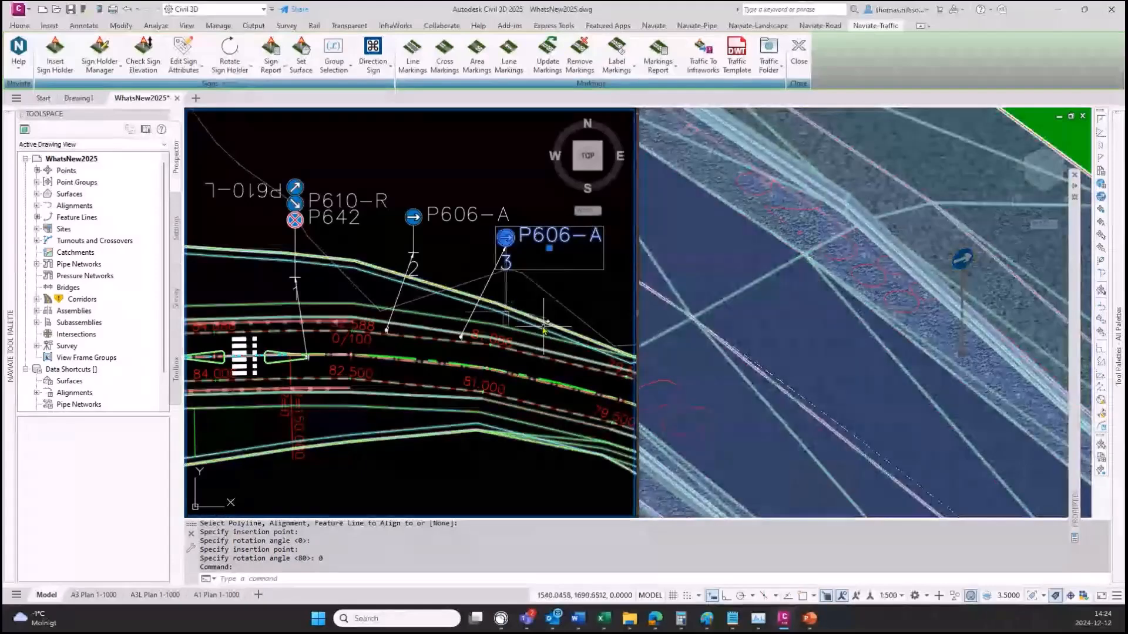
{"action": "left_click", "coordinate": [549, 248]}
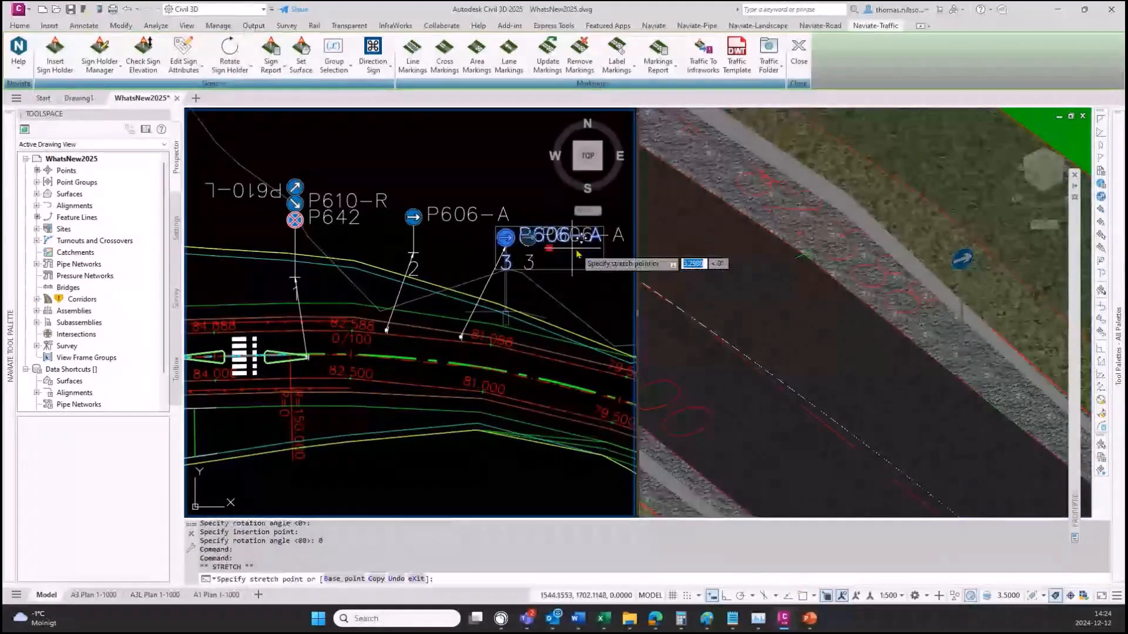
{"action": "middle_click_drag", "start_coordinate": [581, 286], "coordinate": [511, 276]}
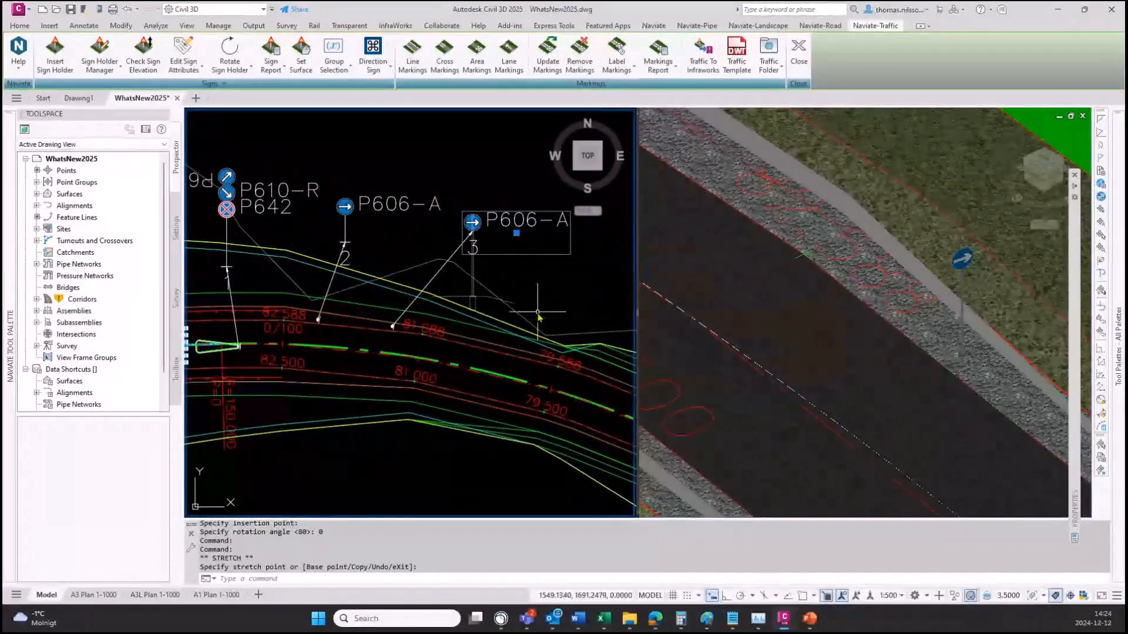
Compare the section symbols of sign holders 2 and 3 in plan, and inspect the P606-A sign and its pole base in the 3D view
{"action": "key", "text": "Escape"}
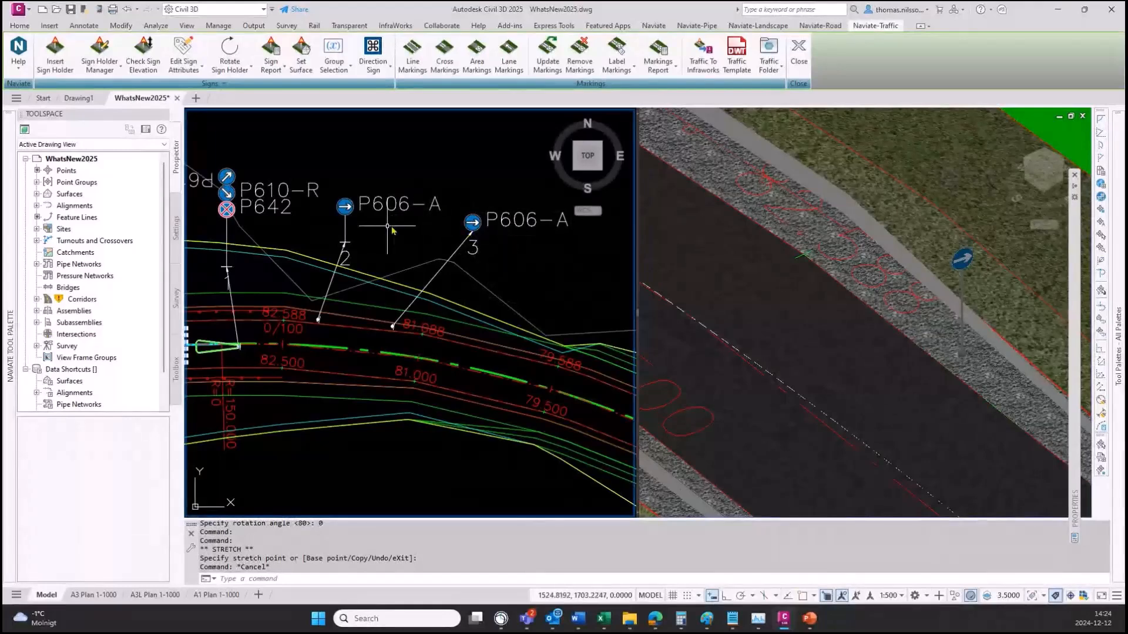
{"action": "scroll", "coordinate": [370, 232], "scroll_direction": "up", "scroll_amount": 2}
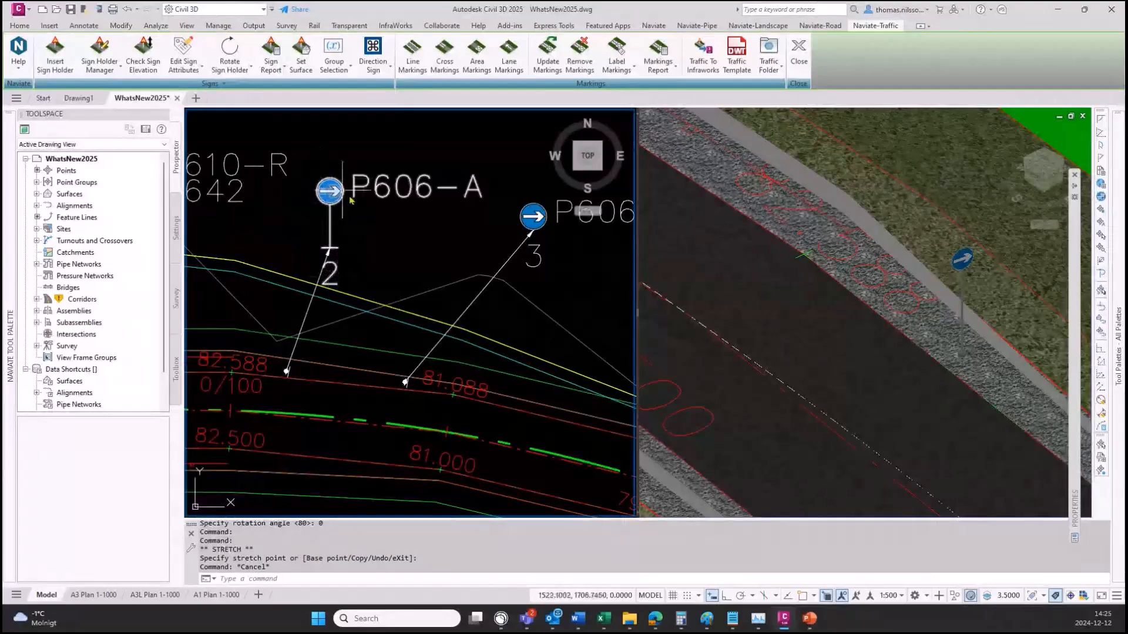
{"action": "middle_click_drag", "start_coordinate": [333, 191], "coordinate": [416, 251]}
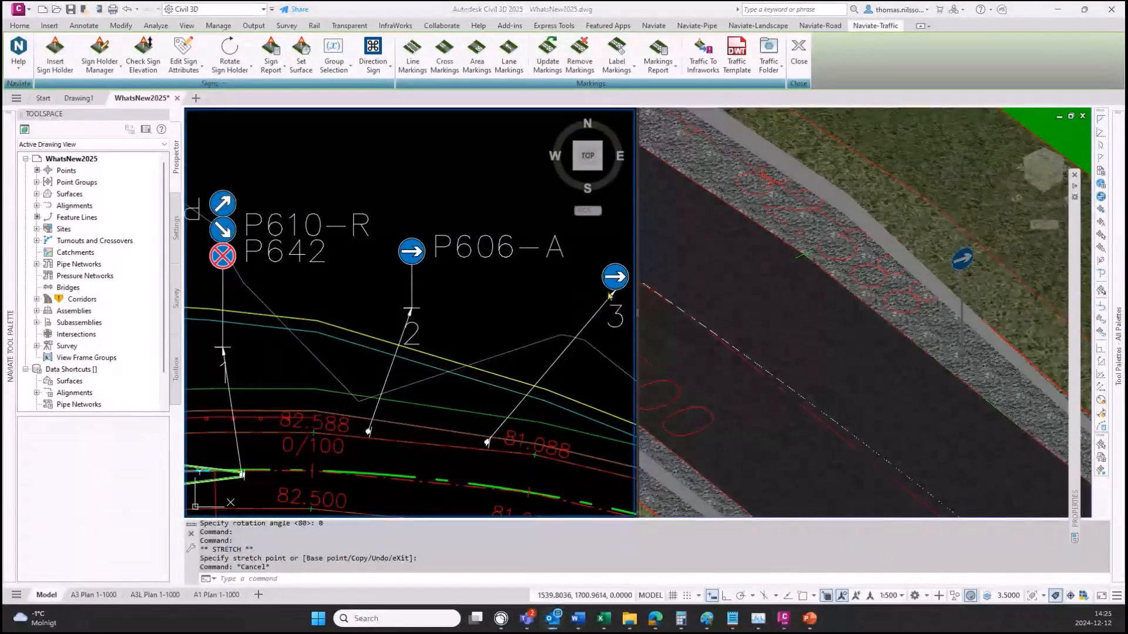
{"action": "middle_click_drag", "start_coordinate": [517, 315], "coordinate": [426, 264]}
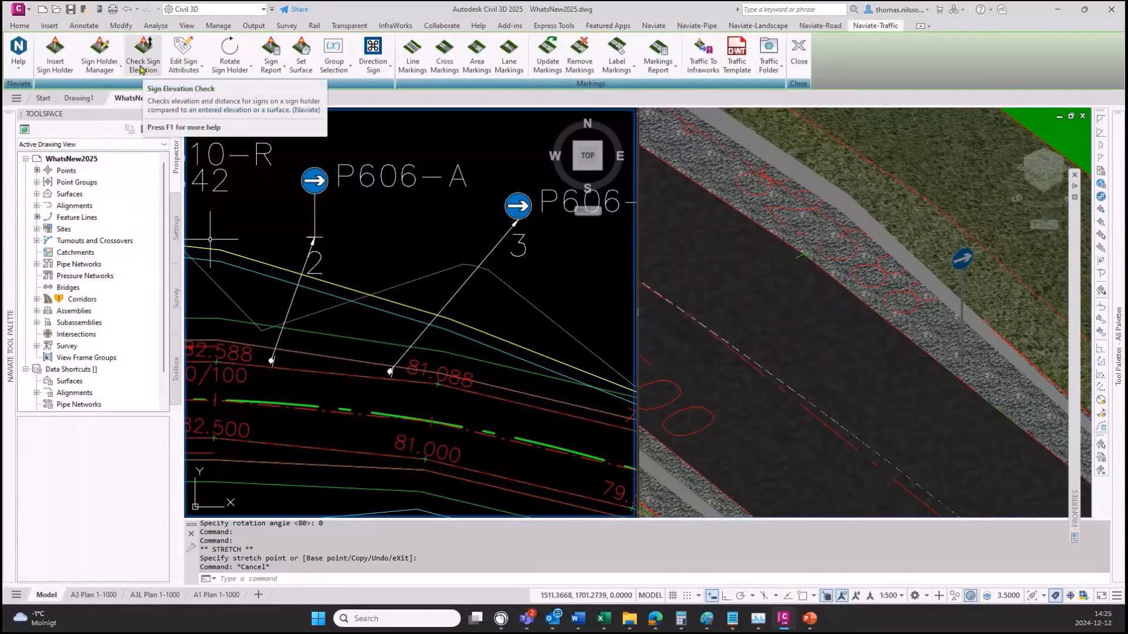
{"action": "left_click", "coordinate": [851, 364]}
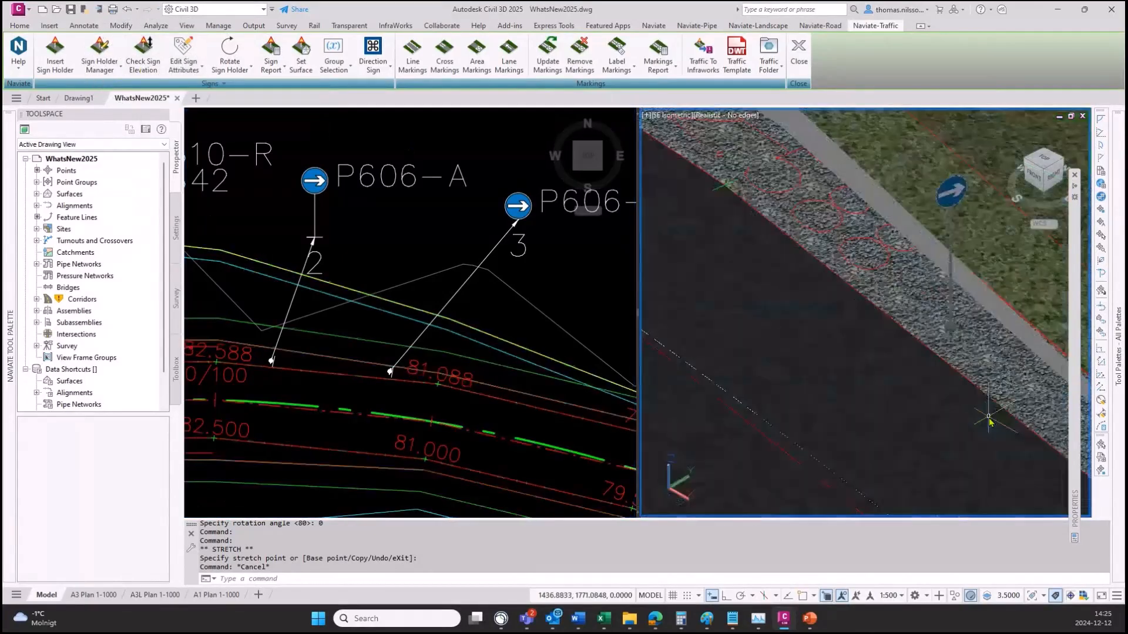
{"action": "middle_click_drag", "start_coordinate": [969, 424], "coordinate": [942, 408]}
{"action": "scroll", "coordinate": [945, 415], "scroll_direction": "up", "scroll_amount": 5}
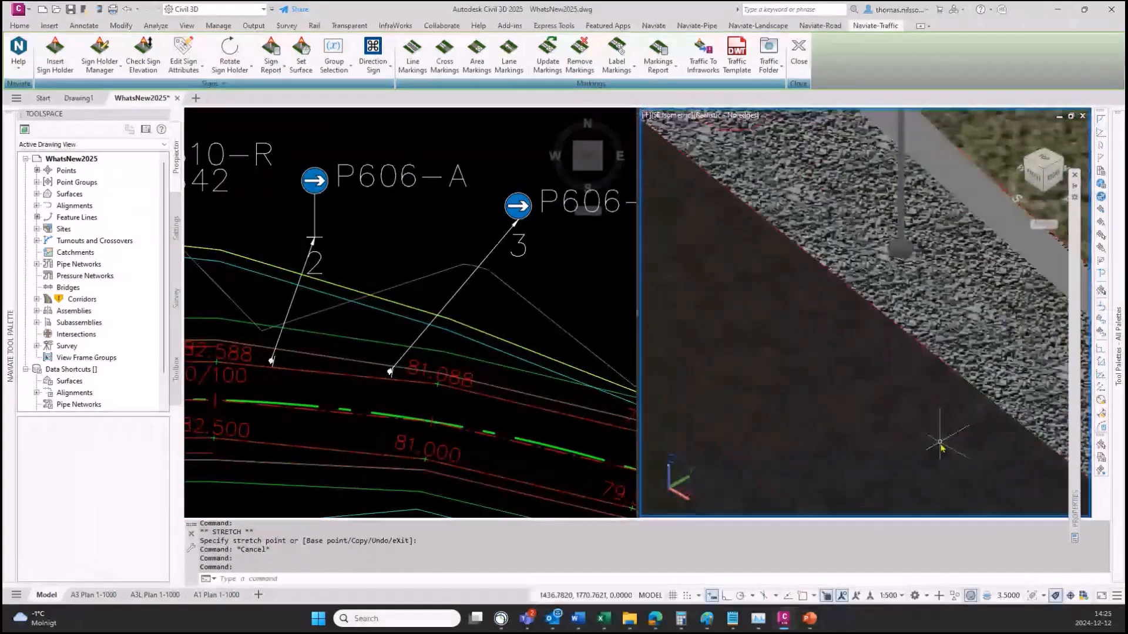
{"action": "scroll", "coordinate": [930, 469], "scroll_direction": "down", "scroll_amount": 4}
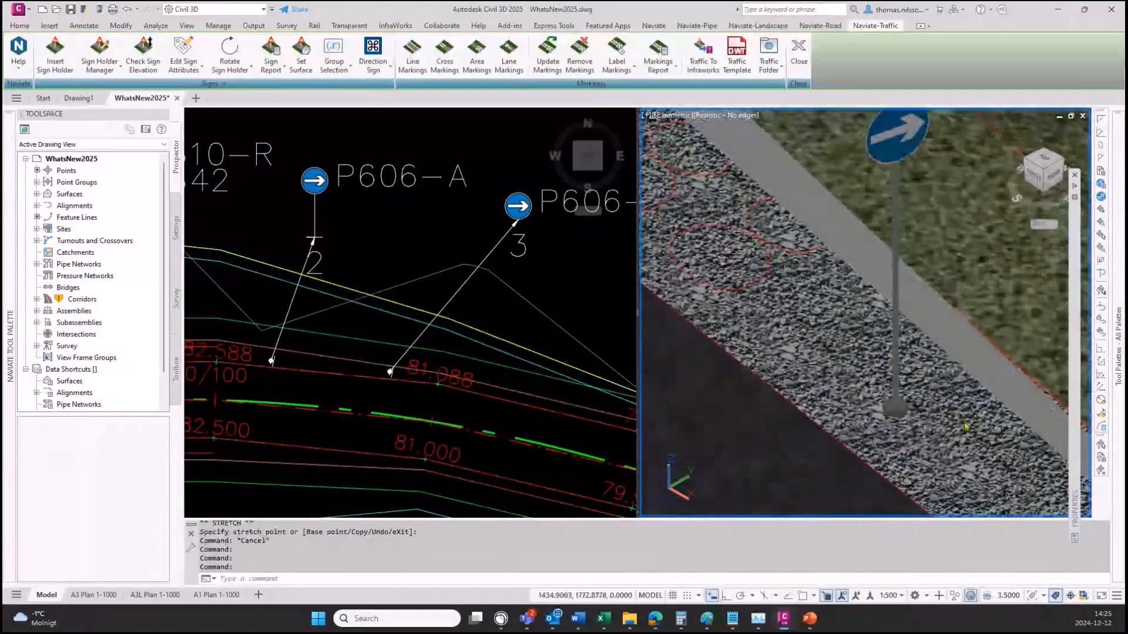
Run a sign elevation check on sign holder 2, using object snap to pick the reference point on the section line just west of the pole
{"action": "left_click", "coordinate": [418, 276]}
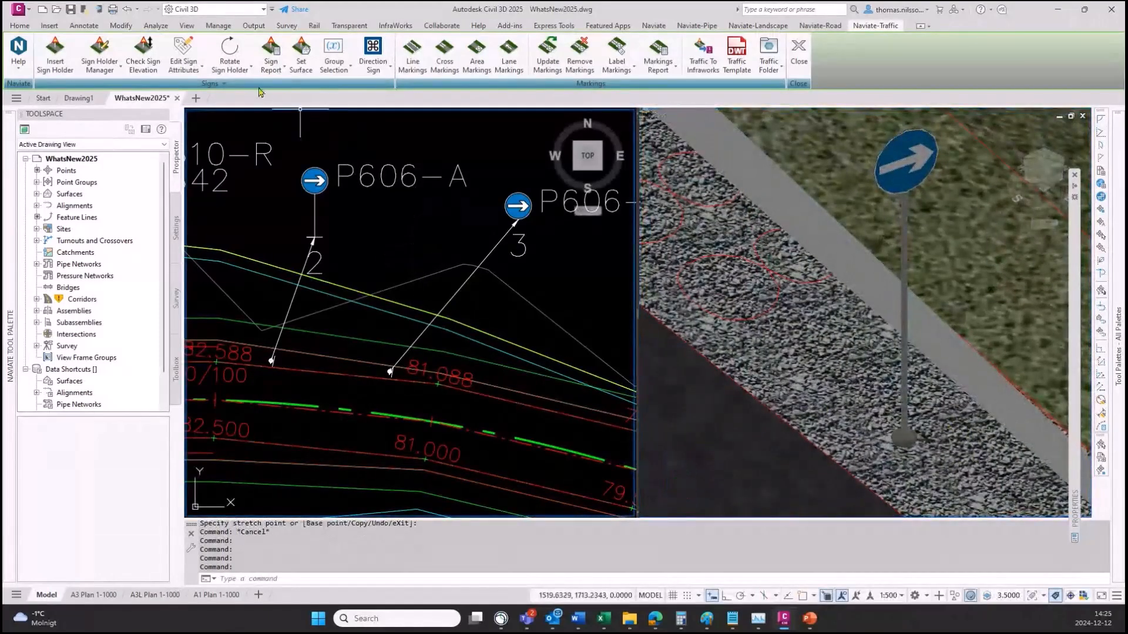
{"action": "left_click", "coordinate": [314, 215]}
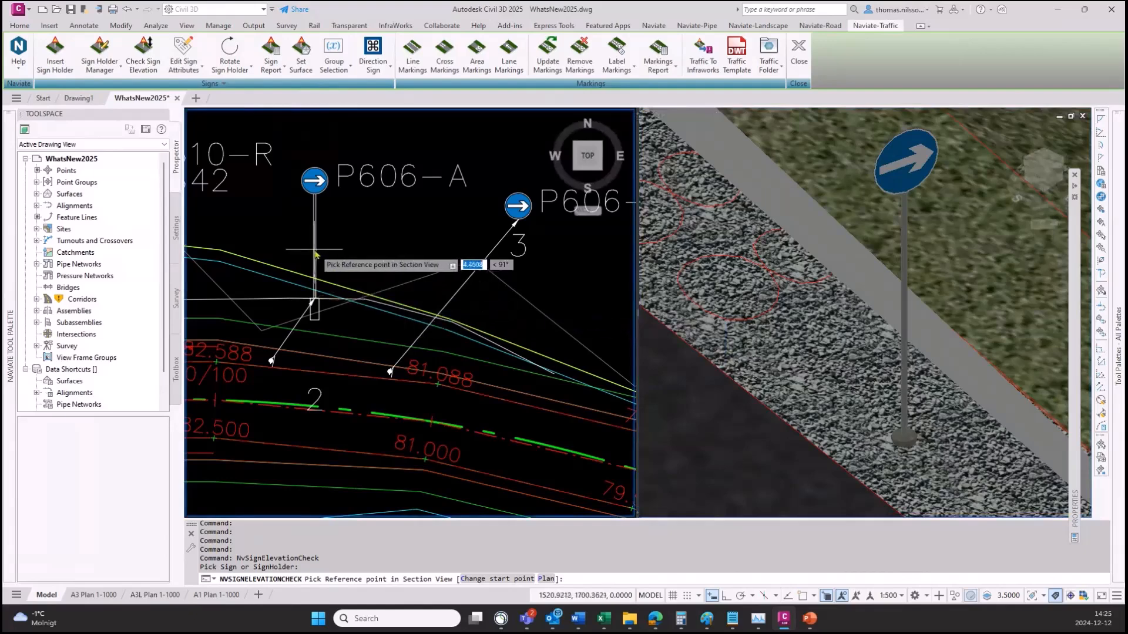
{"action": "middle_click_drag", "start_coordinate": [263, 298], "coordinate": [334, 317]}
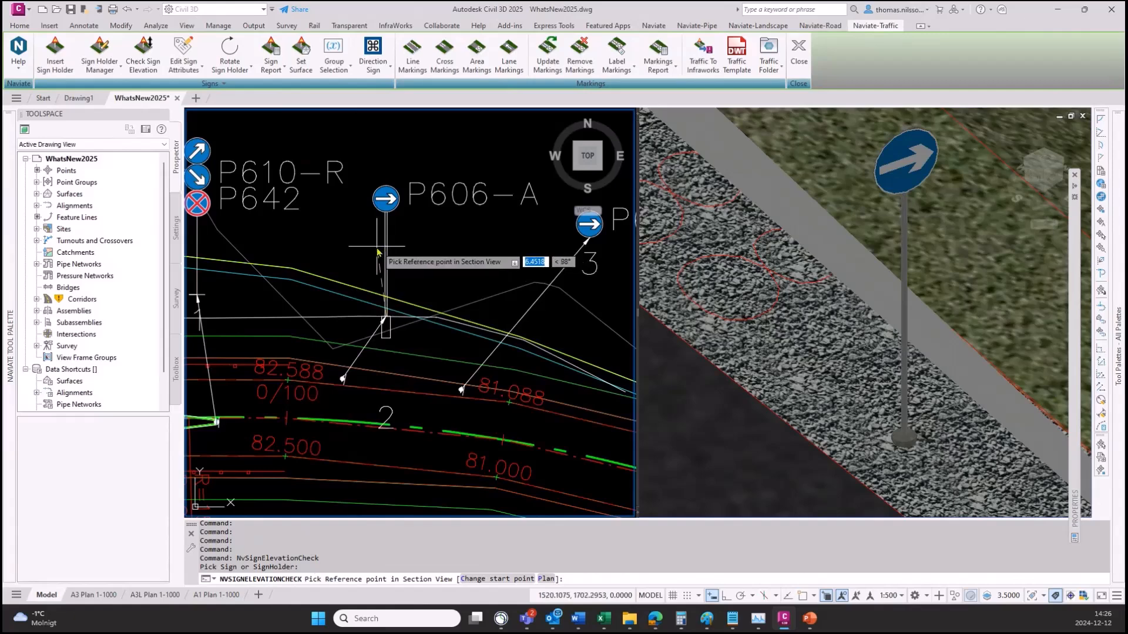
{"action": "mouse_move", "coordinate": [351, 316]}
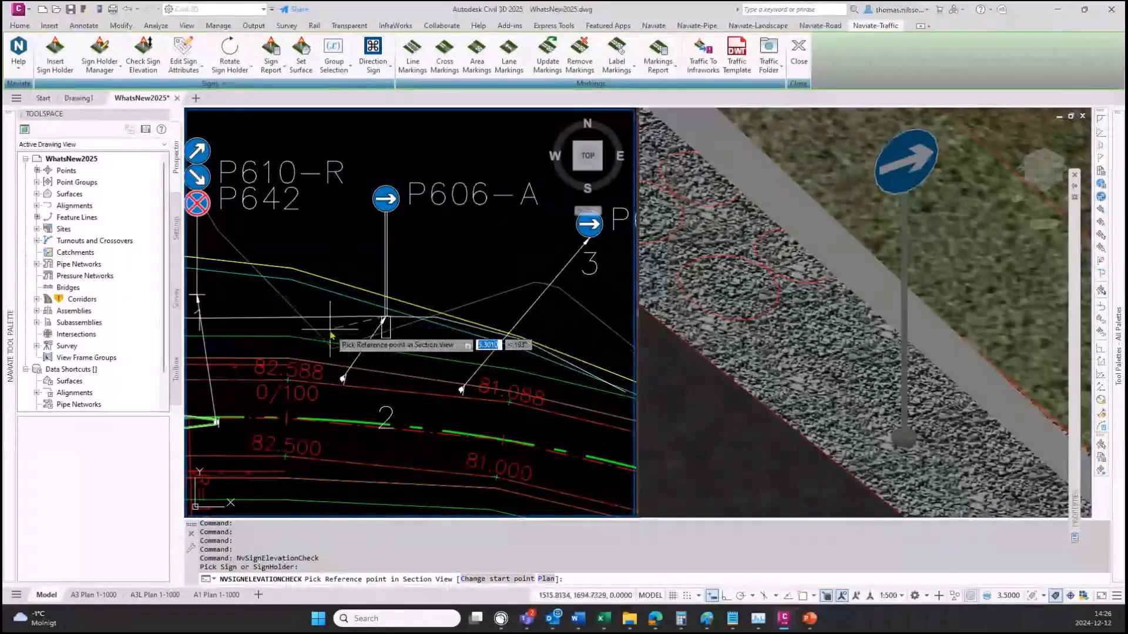
{"action": "mouse_move", "coordinate": [331, 336]}
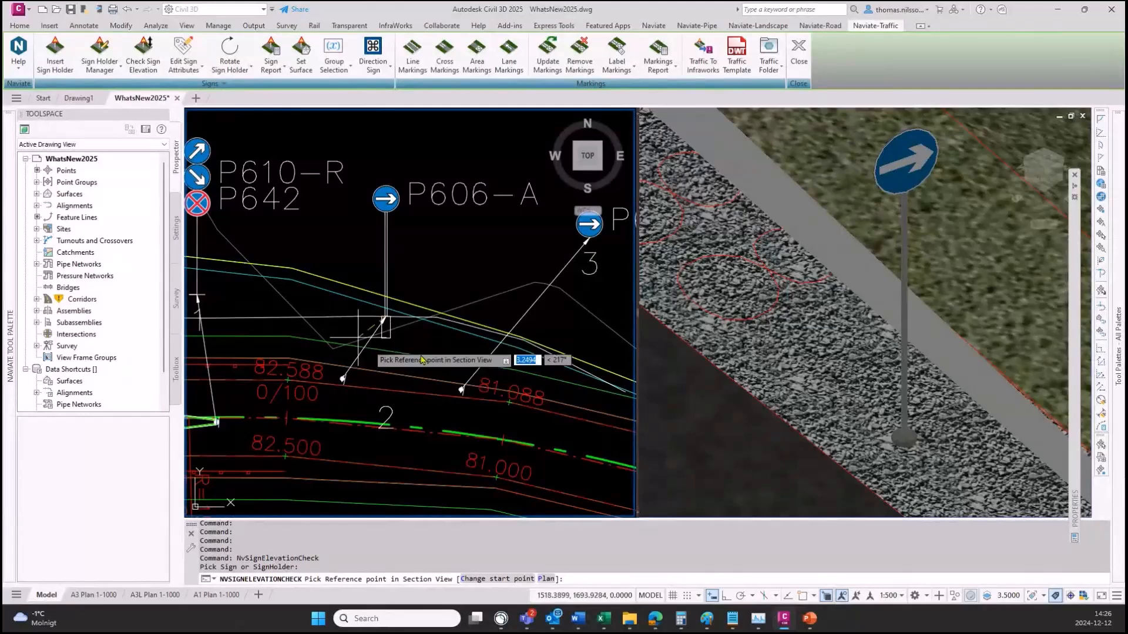
{"action": "scroll", "coordinate": [429, 326], "scroll_direction": "up", "scroll_amount": 4}
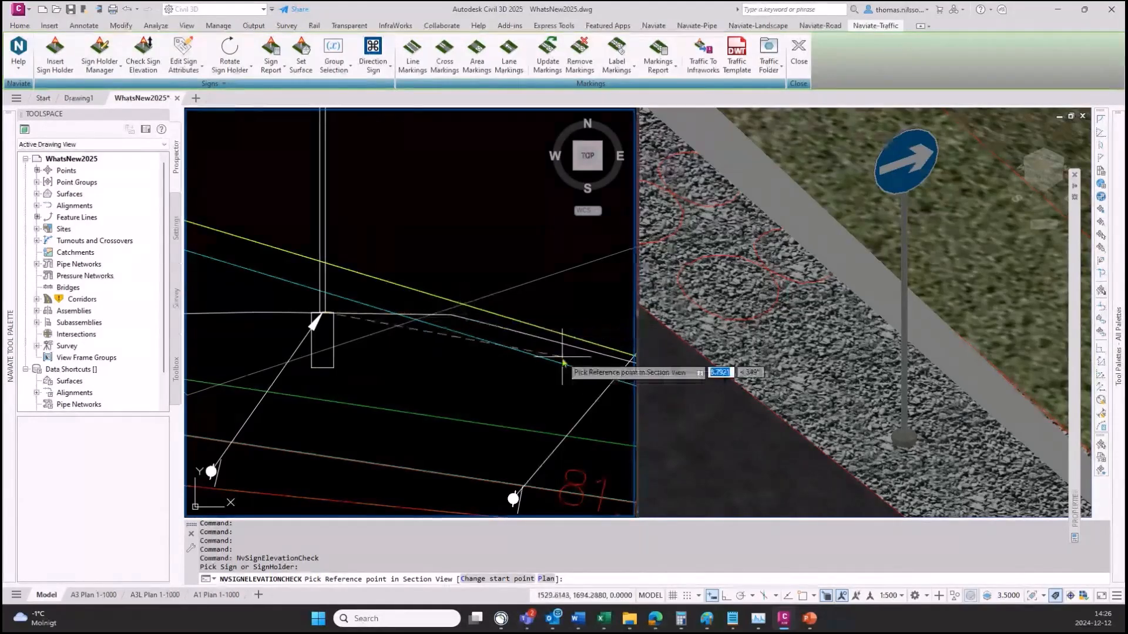
{"action": "middle_click_drag", "start_coordinate": [348, 353], "coordinate": [540, 376]}
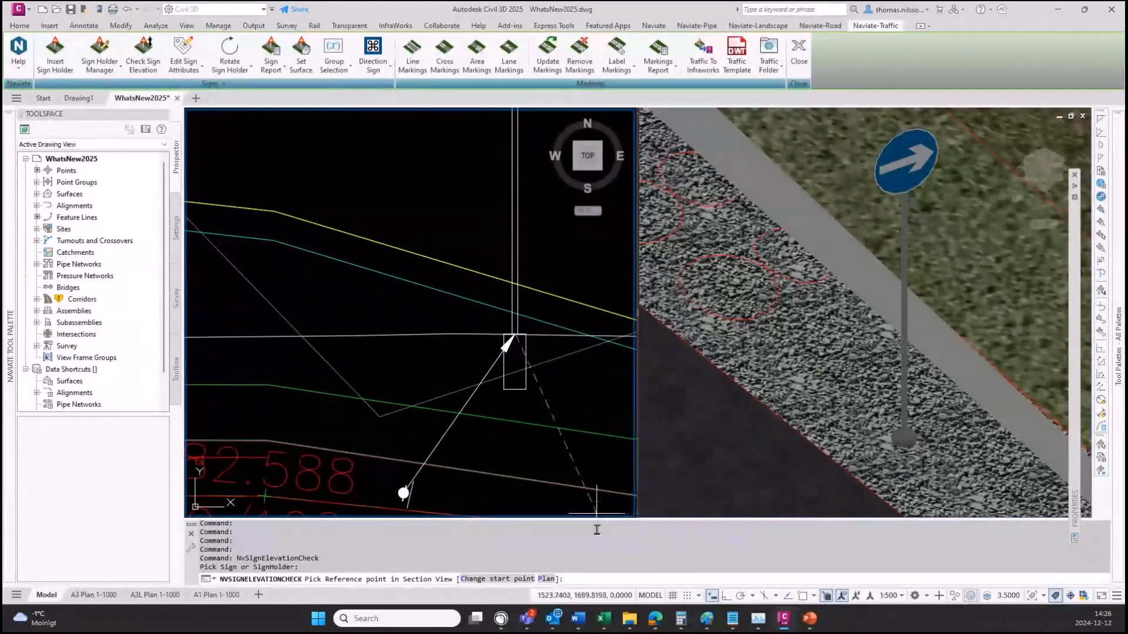
{"action": "left_click", "coordinate": [803, 597]}
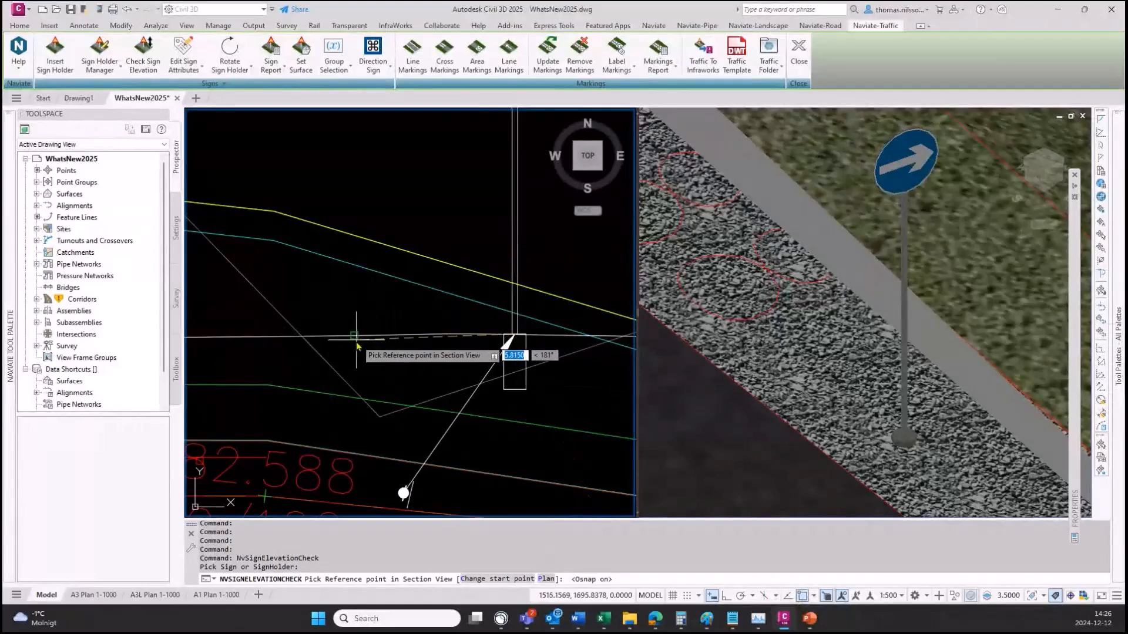
{"action": "scroll", "coordinate": [411, 340], "scroll_direction": "down", "scroll_amount": 3}
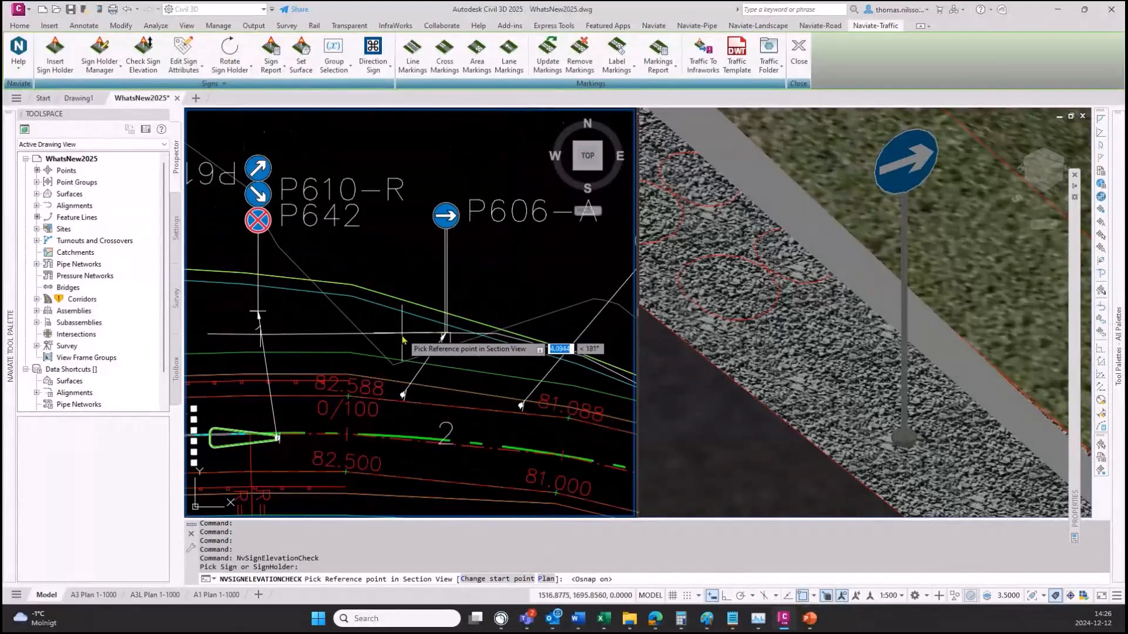
{"action": "scroll", "coordinate": [431, 341], "scroll_direction": "up", "scroll_amount": 3}
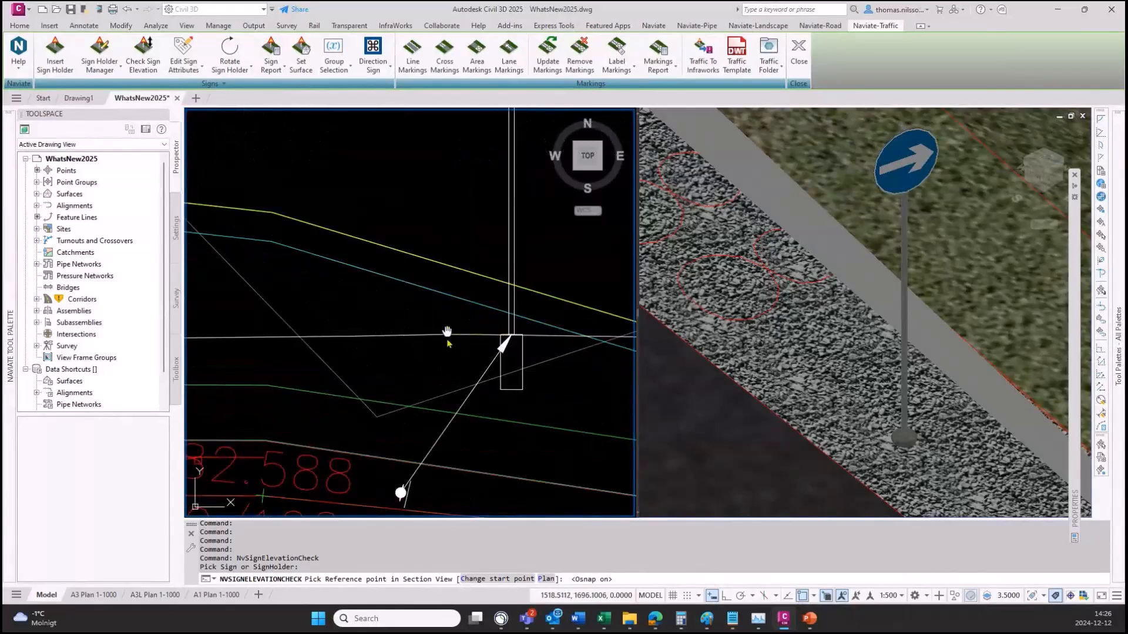
{"action": "middle_click_drag", "start_coordinate": [432, 341], "coordinate": [398, 421]}
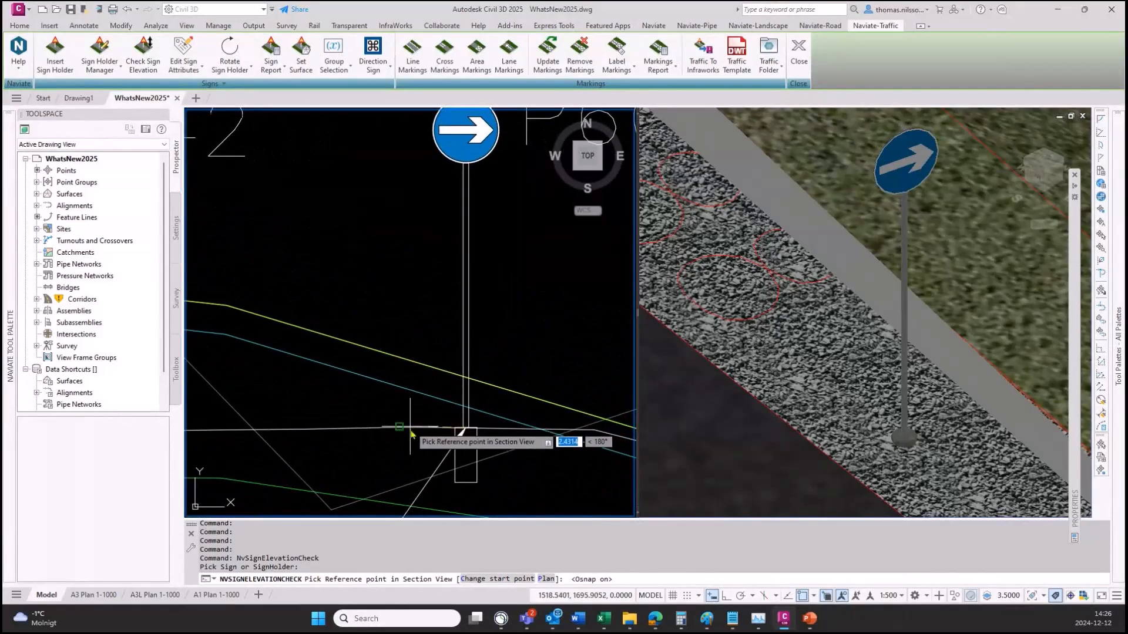
{"action": "left_click", "coordinate": [401, 434]}
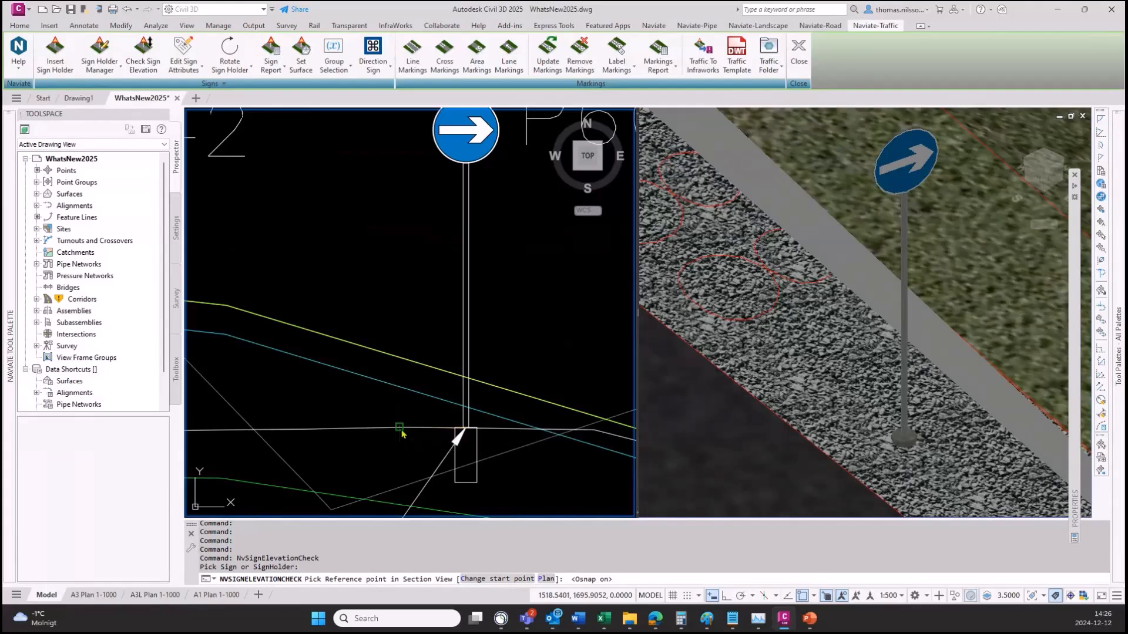
Select the viewport for the sign elevation comparison and position its dialog clear of the P606-A section symbol and distance arrows
{"action": "key", "text": "ctrl"}
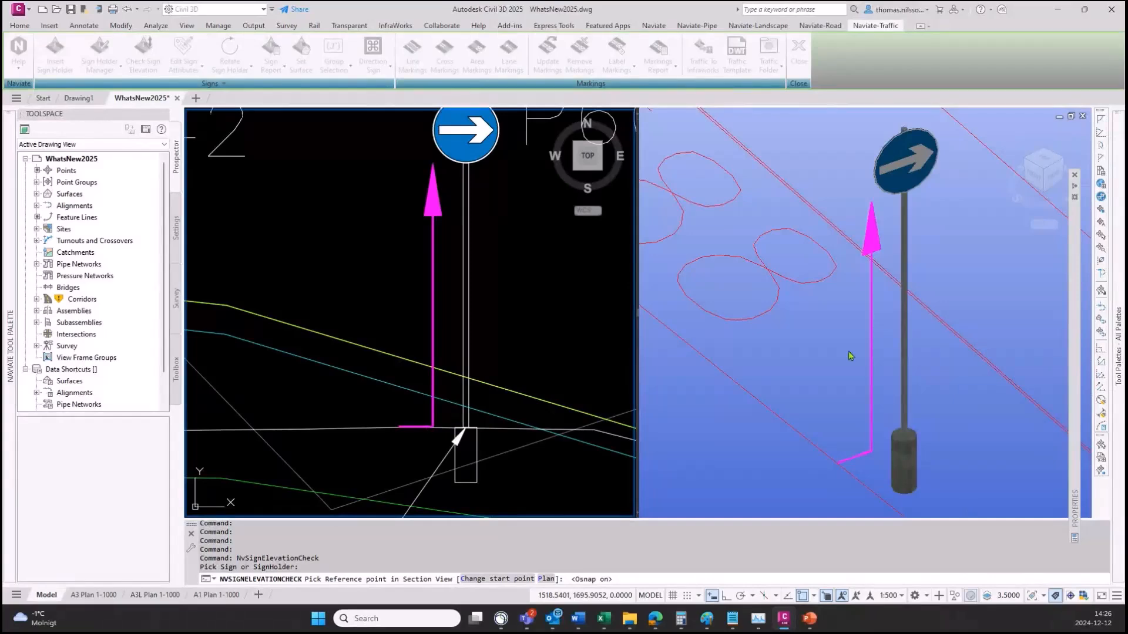
{"action": "left_click", "coordinate": [816, 356]}
{"action": "left_click", "coordinate": [629, 302]}
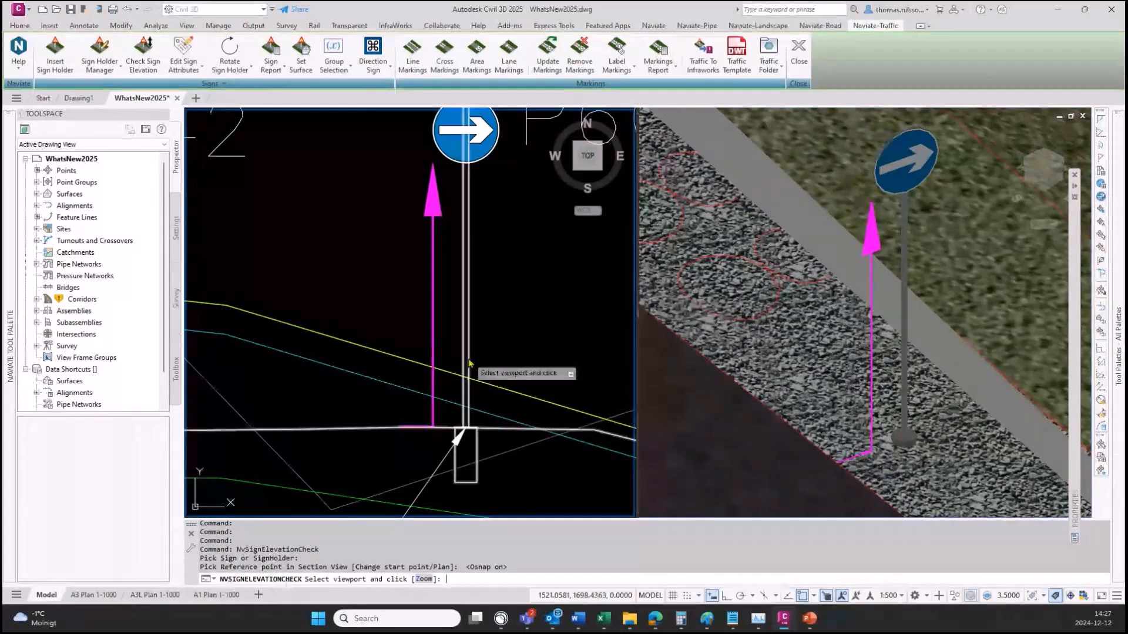
{"action": "left_click", "coordinate": [541, 346]}
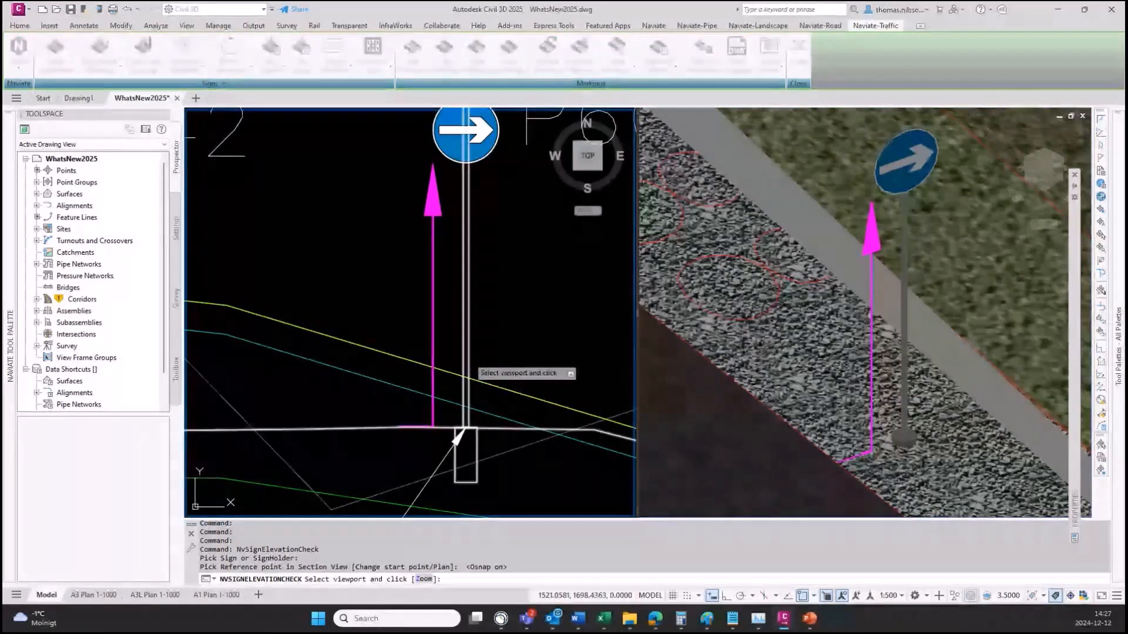
{"action": "left_click_drag", "start_coordinate": [275, 171], "coordinate": [263, 151]}
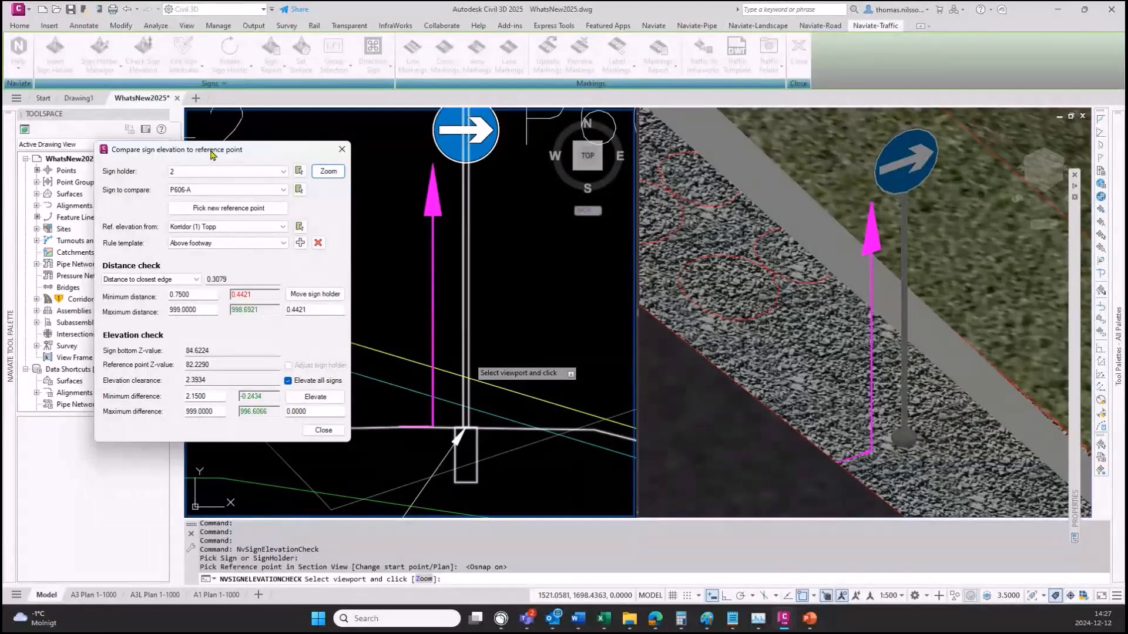
{"action": "left_click_drag", "start_coordinate": [211, 155], "coordinate": [224, 151]}
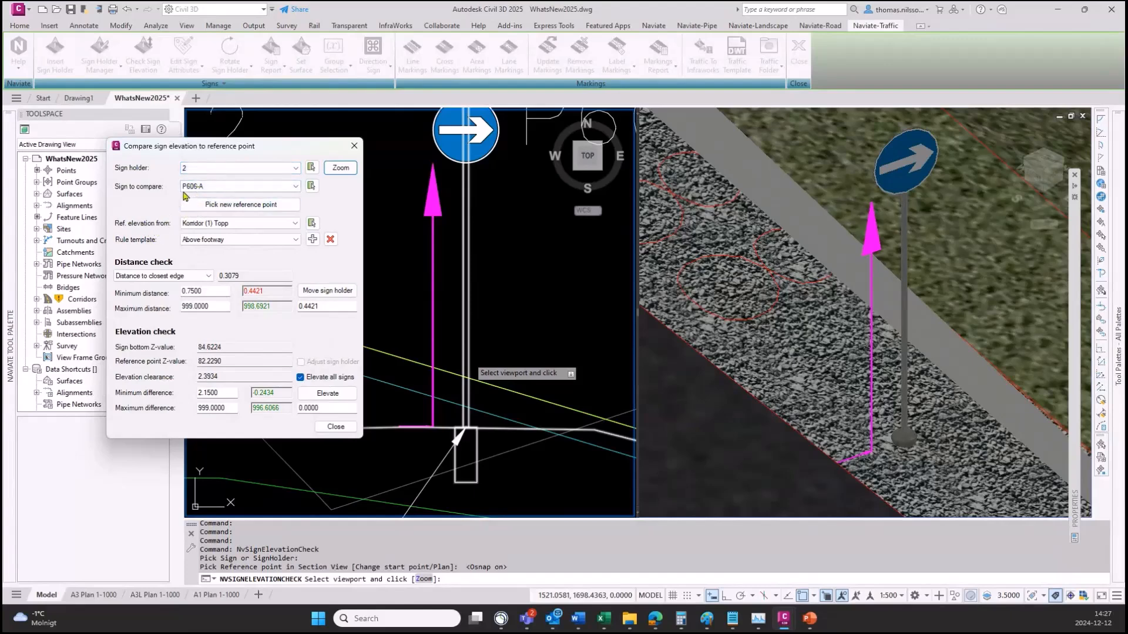
Use the Above footway rule template for the P606-A comparison on sign holder 2 and view the reference arrows in the viewports
{"action": "left_click", "coordinate": [218, 187]}
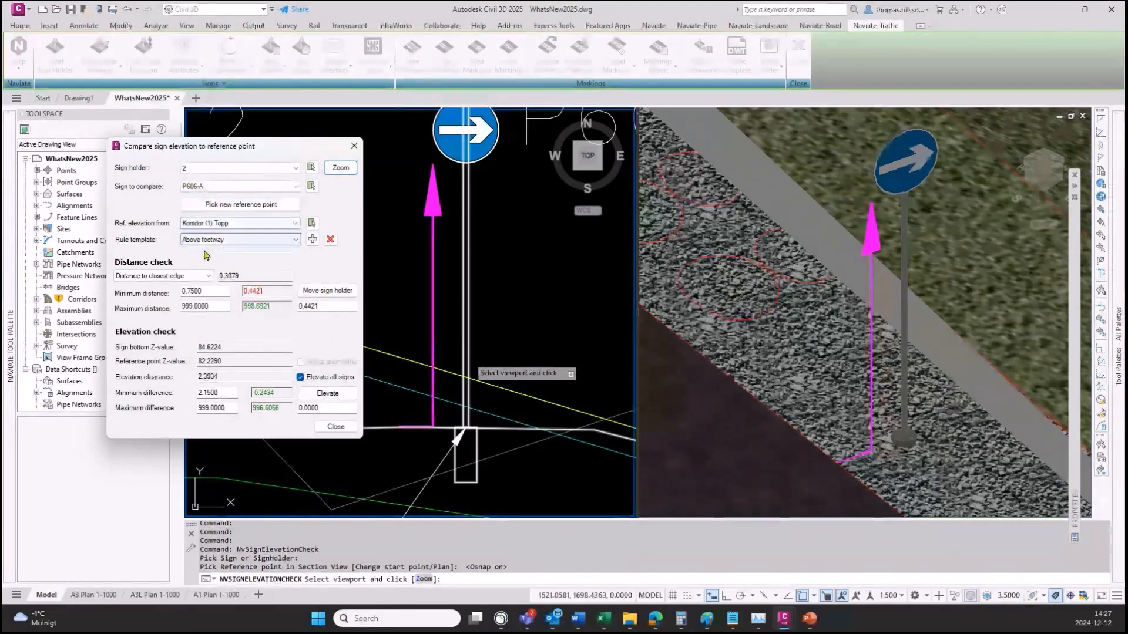
{"action": "left_click", "coordinate": [296, 241]}
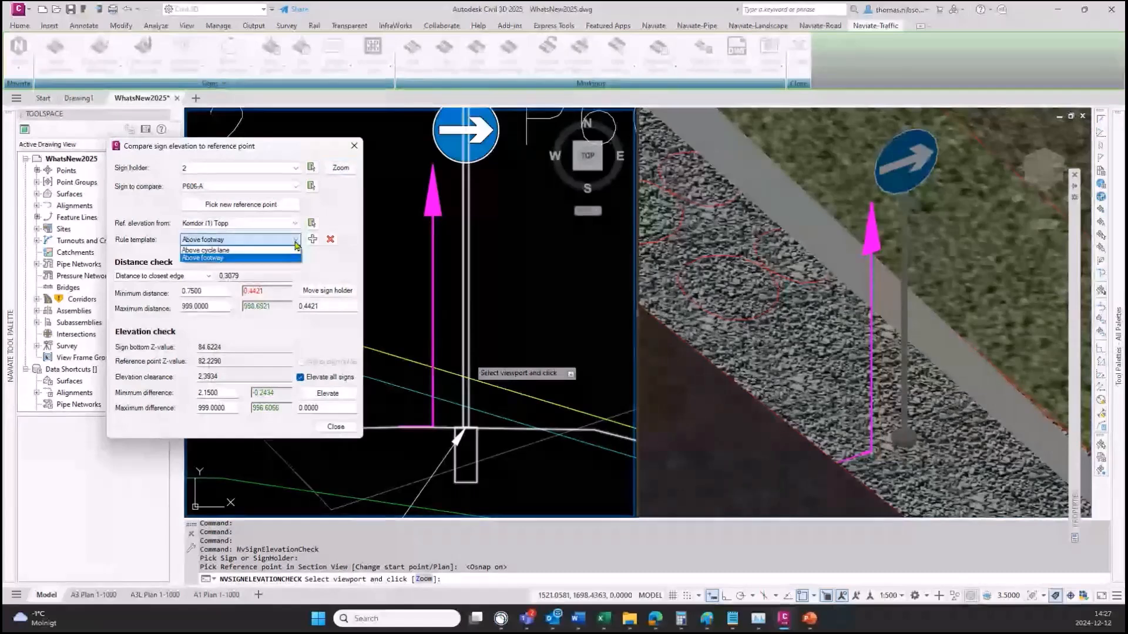
{"action": "left_click", "coordinate": [201, 259]}
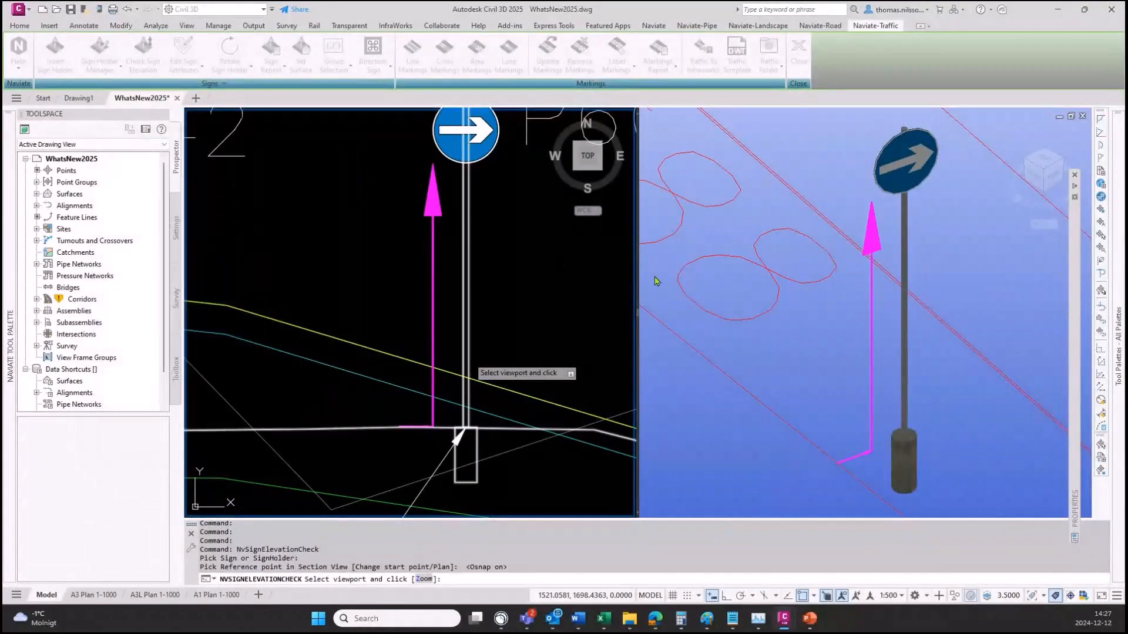
{"action": "left_click", "coordinate": [718, 285]}
{"action": "left_click", "coordinate": [593, 281]}
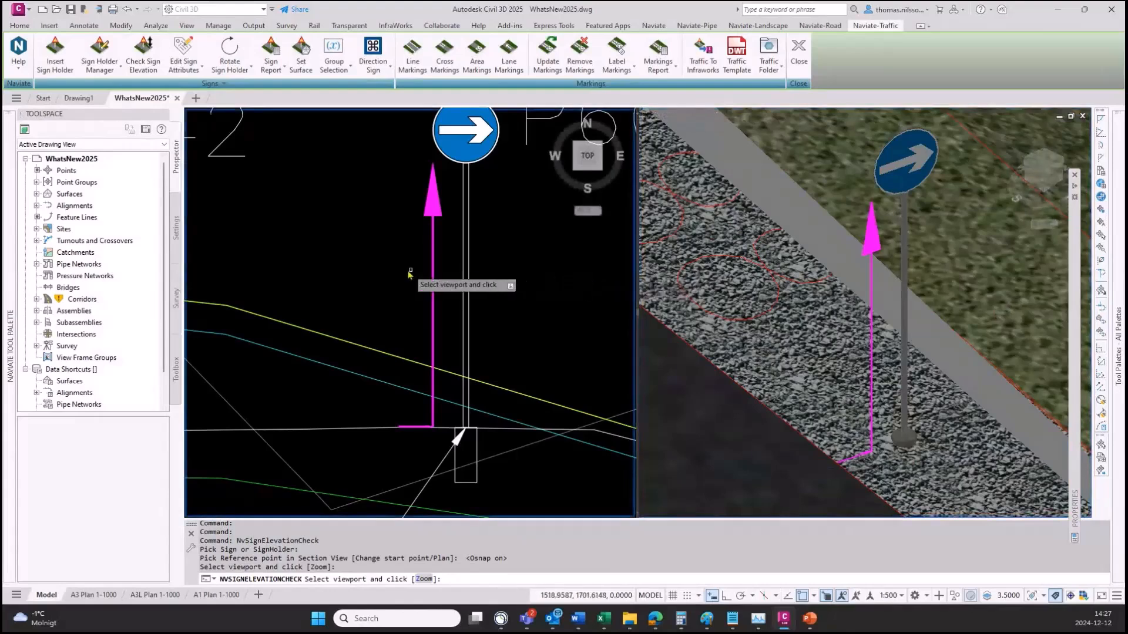
{"action": "left_click", "coordinate": [416, 285]}
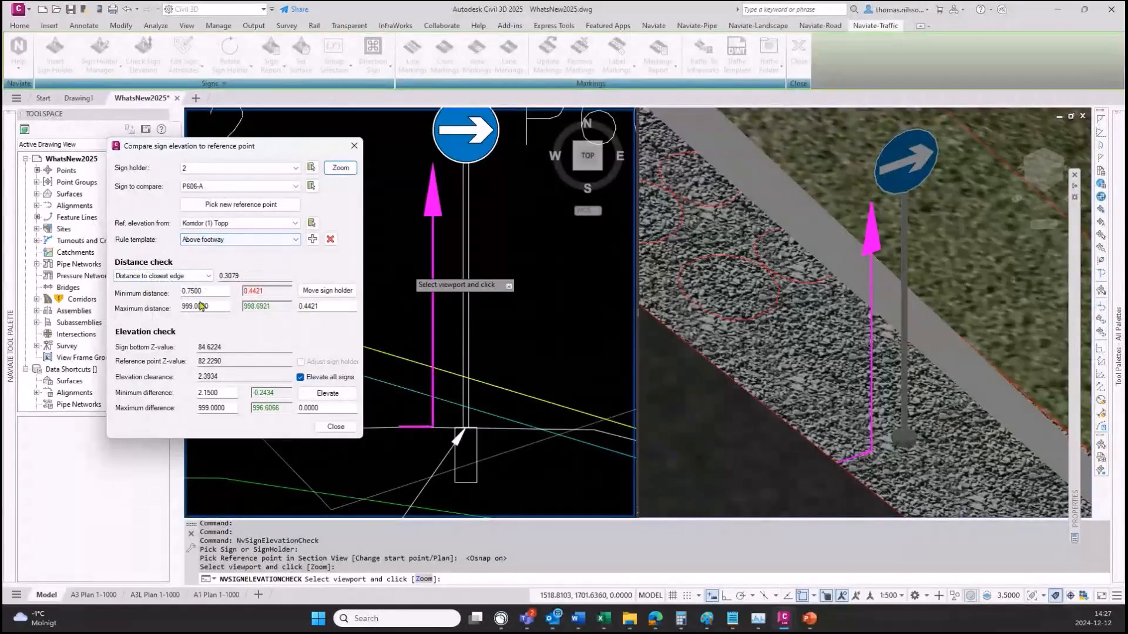
Review the distance check limits and move sign holder 2 by 0.4421 to meet the 0.7500 minimum distance to the closest edge
{"action": "left_click_drag", "start_coordinate": [210, 291], "coordinate": [178, 289]}
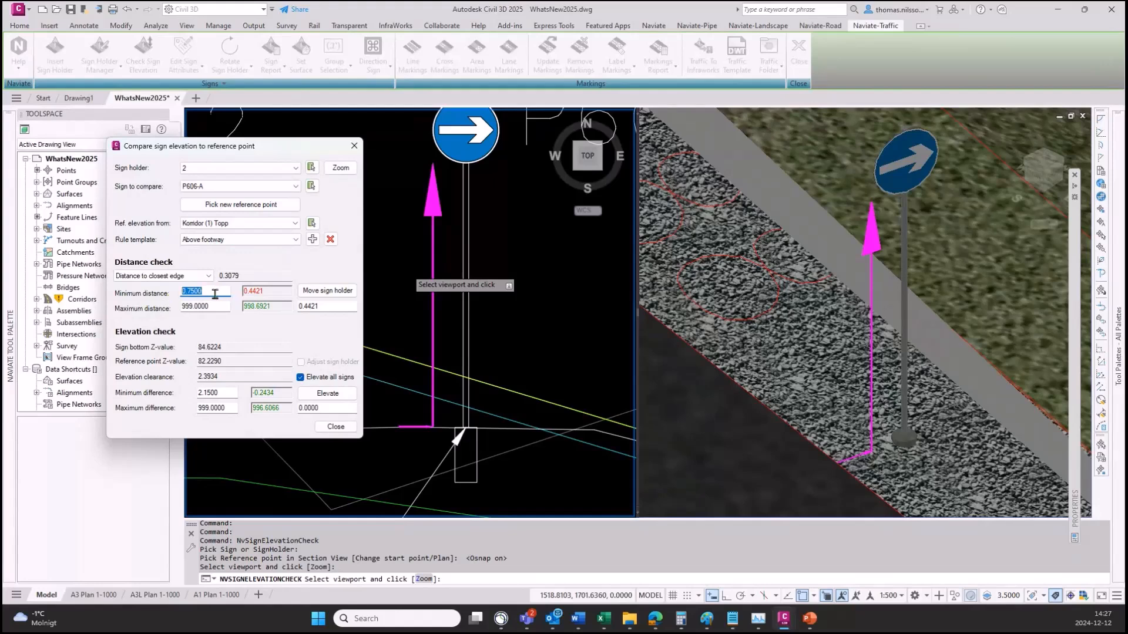
{"action": "key", "text": "Tab"}
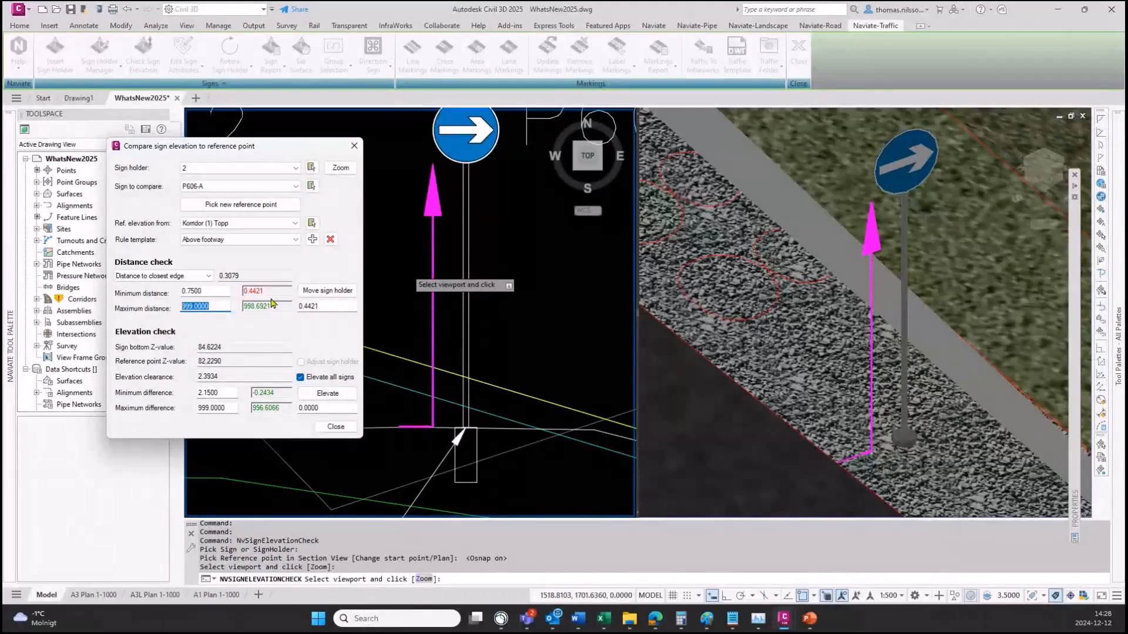
{"action": "left_click_drag", "start_coordinate": [271, 295], "coordinate": [232, 293]}
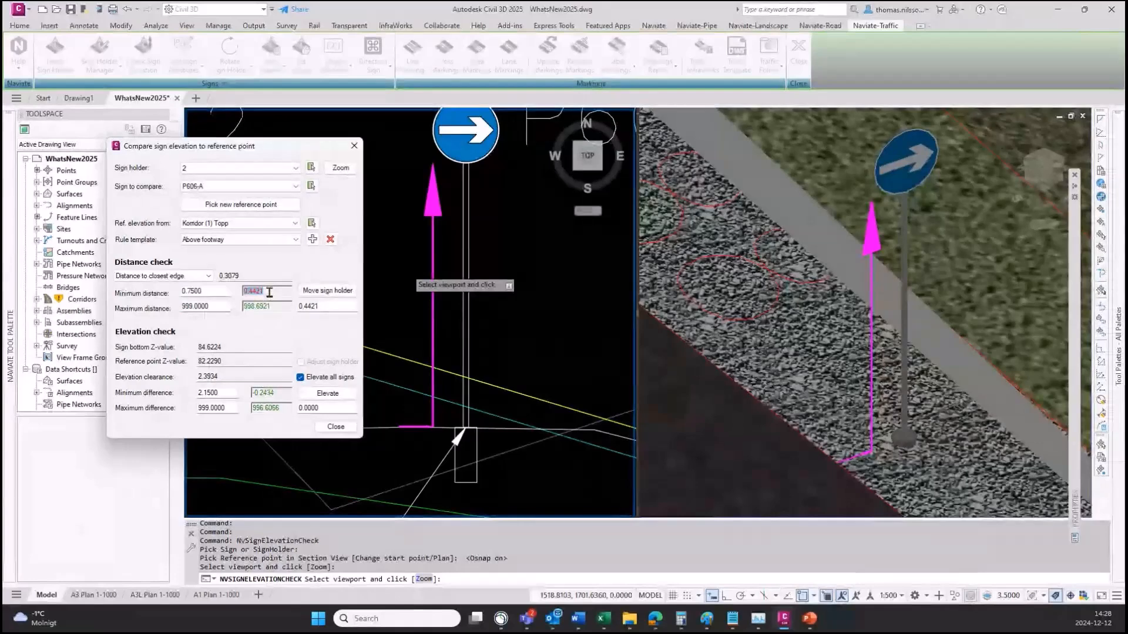
{"action": "key", "text": "shift+Tab"}
{"action": "key", "text": "Tab"}
{"action": "key", "text": "Tab"}
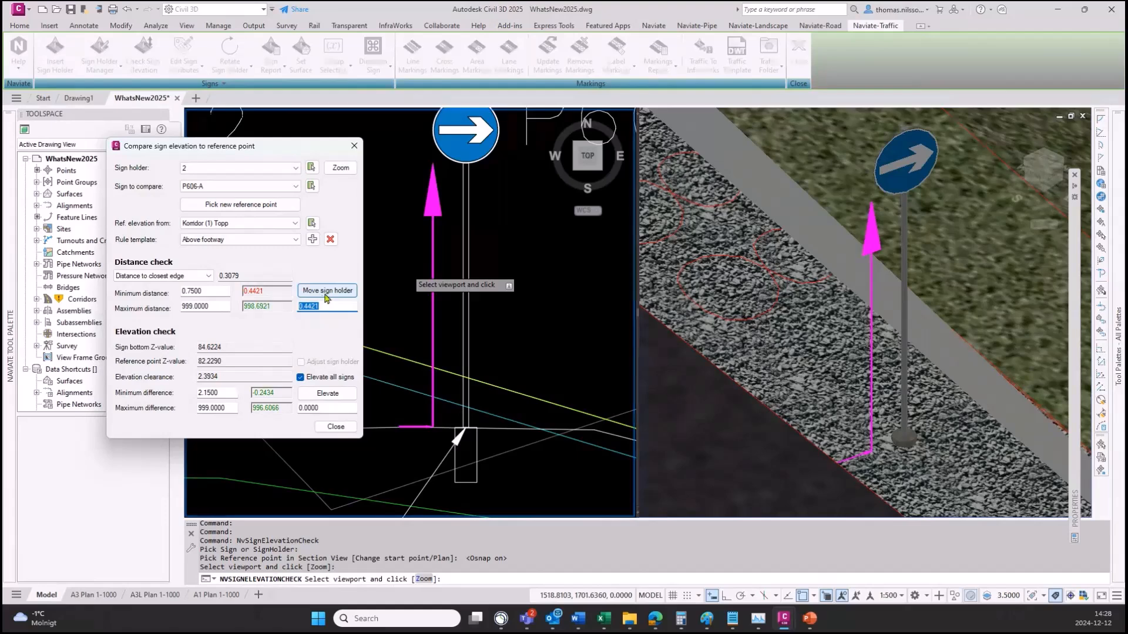
{"action": "left_click_drag", "start_coordinate": [284, 148], "coordinate": [270, 120]}
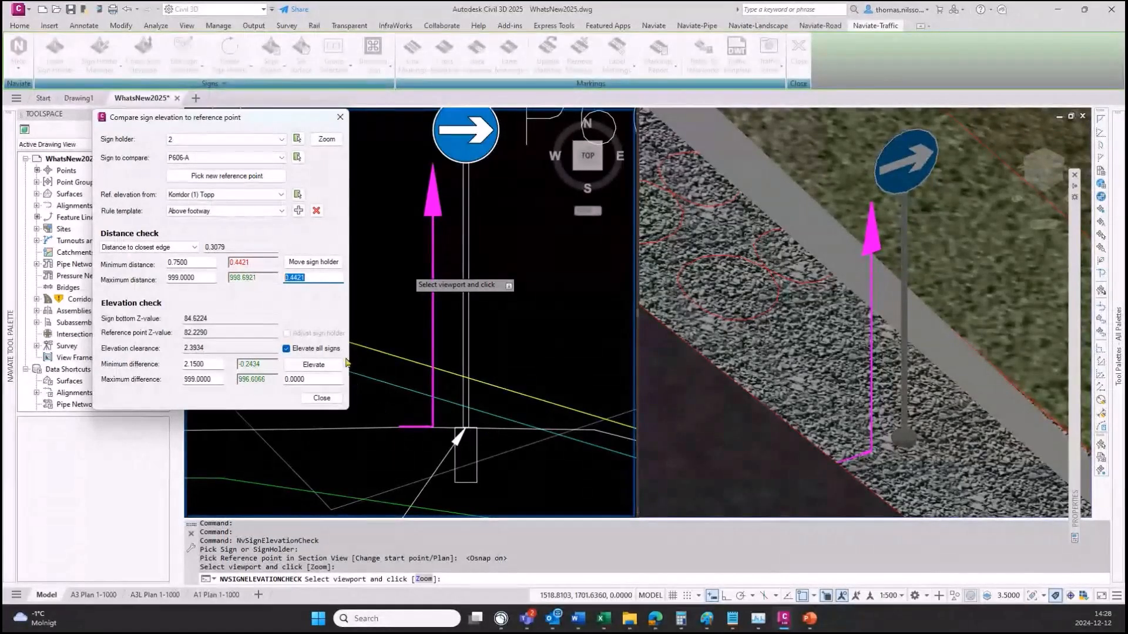
{"action": "left_click", "coordinate": [303, 265]}
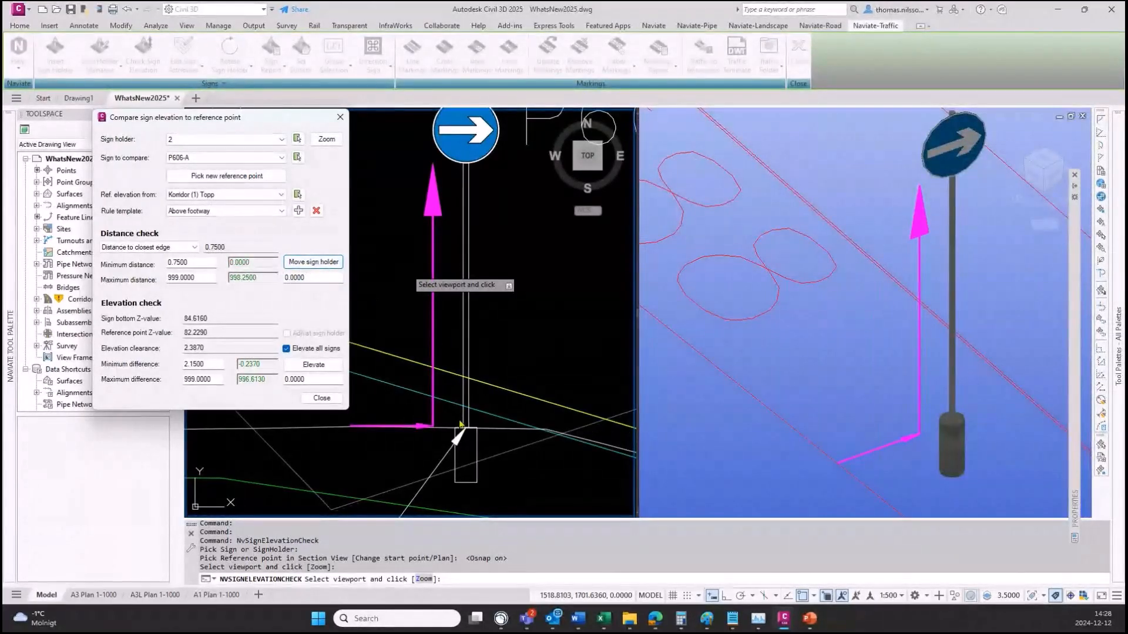
Inspect sign holder 2 in the viewports and move it a further 0.2 away from the closest edge
{"action": "left_click", "coordinate": [342, 145]}
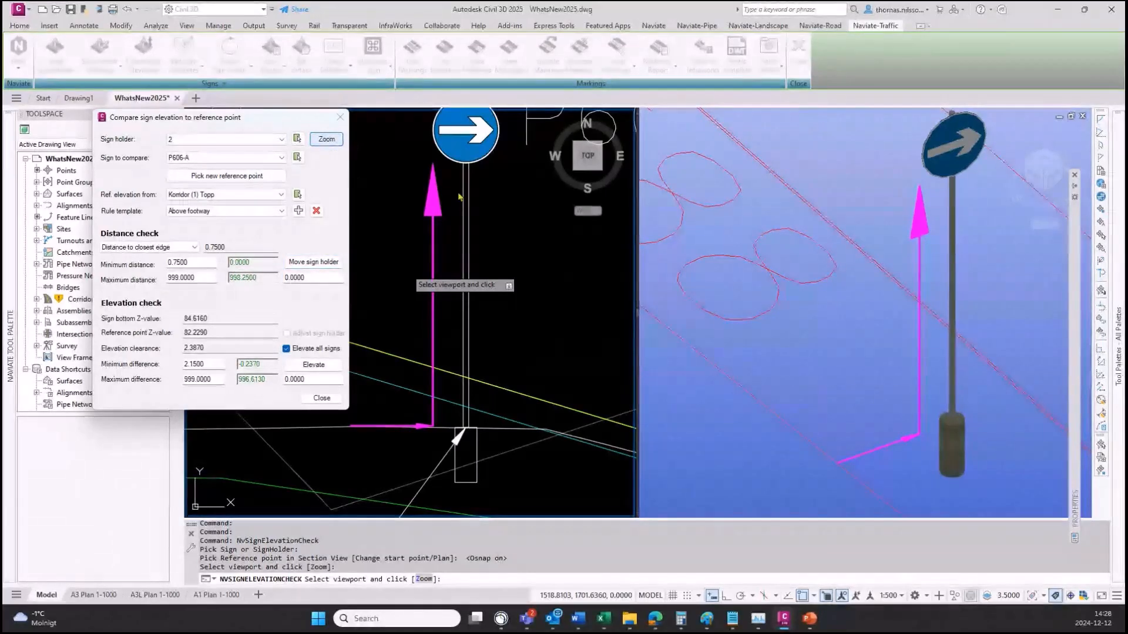
{"action": "left_click", "coordinate": [557, 338]}
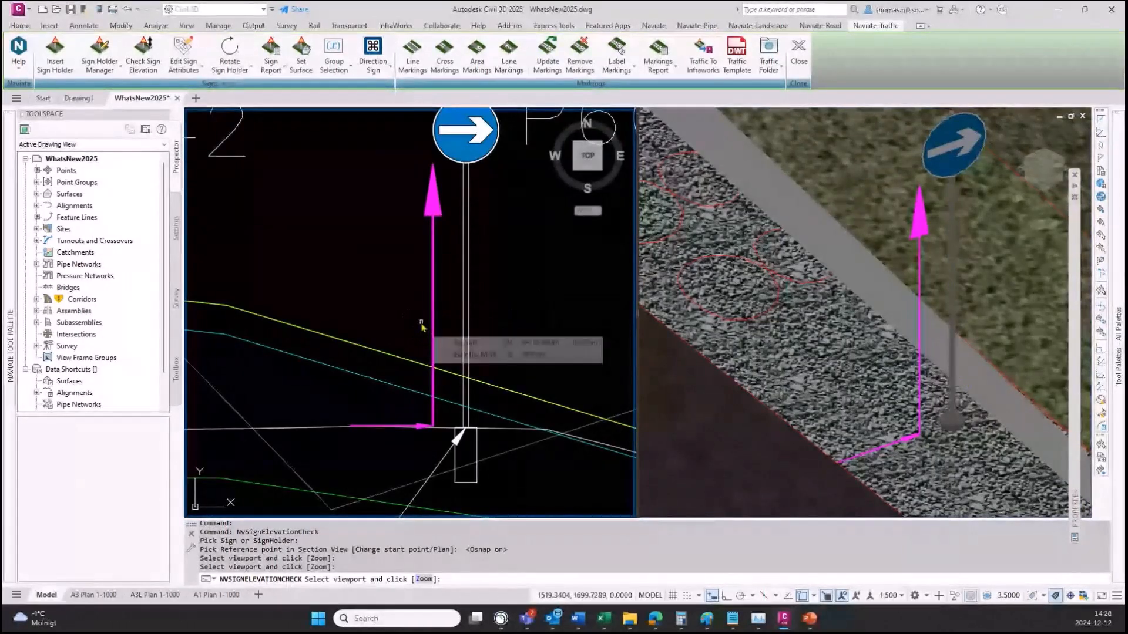
{"action": "left_click", "coordinate": [376, 350]}
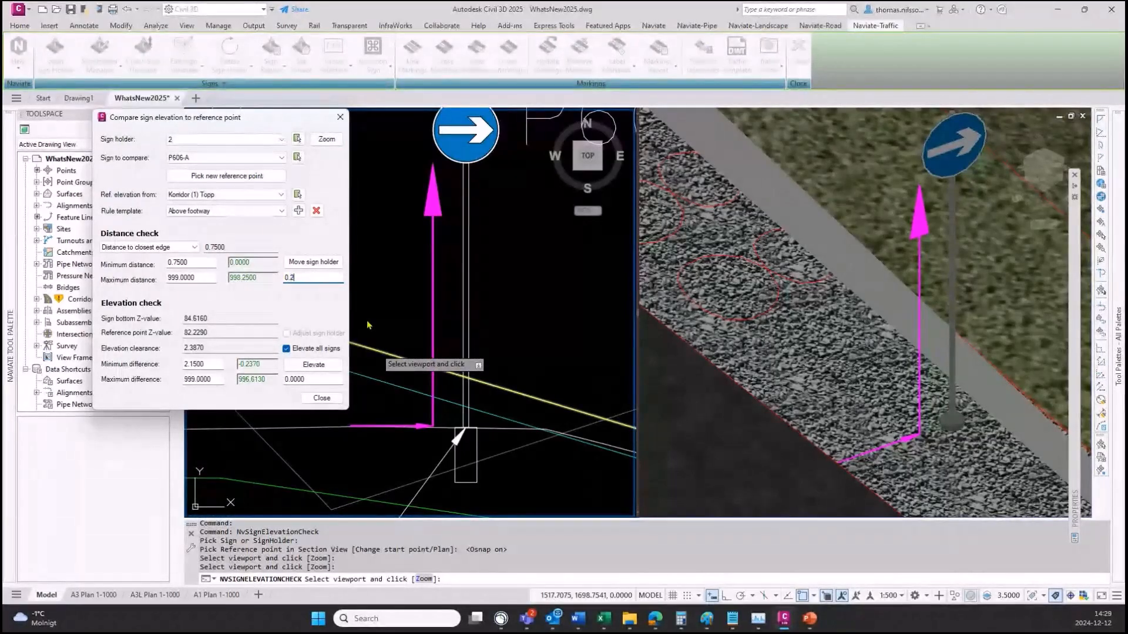
{"action": "left_click", "coordinate": [312, 264]}
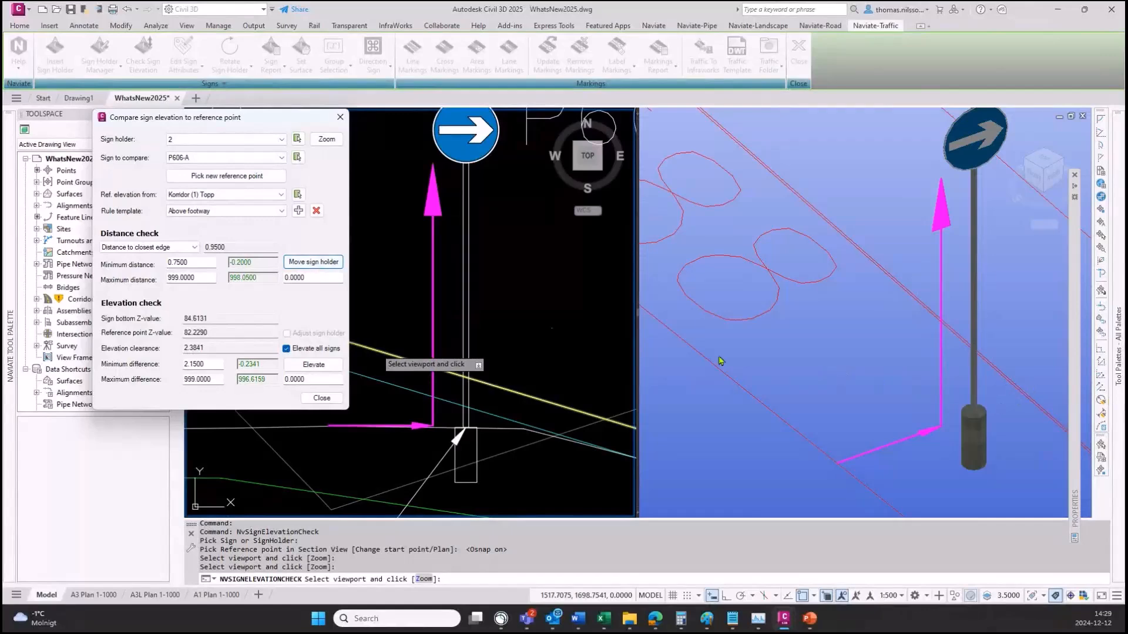
Bring sign holder 3 into view in both the plan and 3D viewports and switch the elevation comparison to it
{"action": "left_click", "coordinate": [326, 139]}
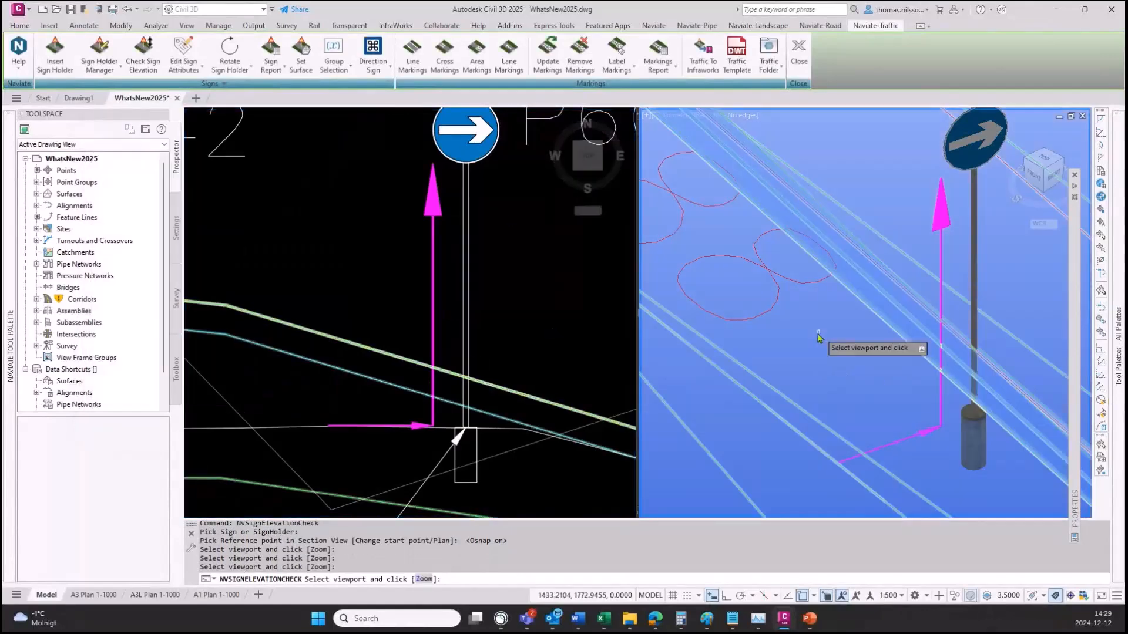
{"action": "left_click", "coordinate": [819, 338]}
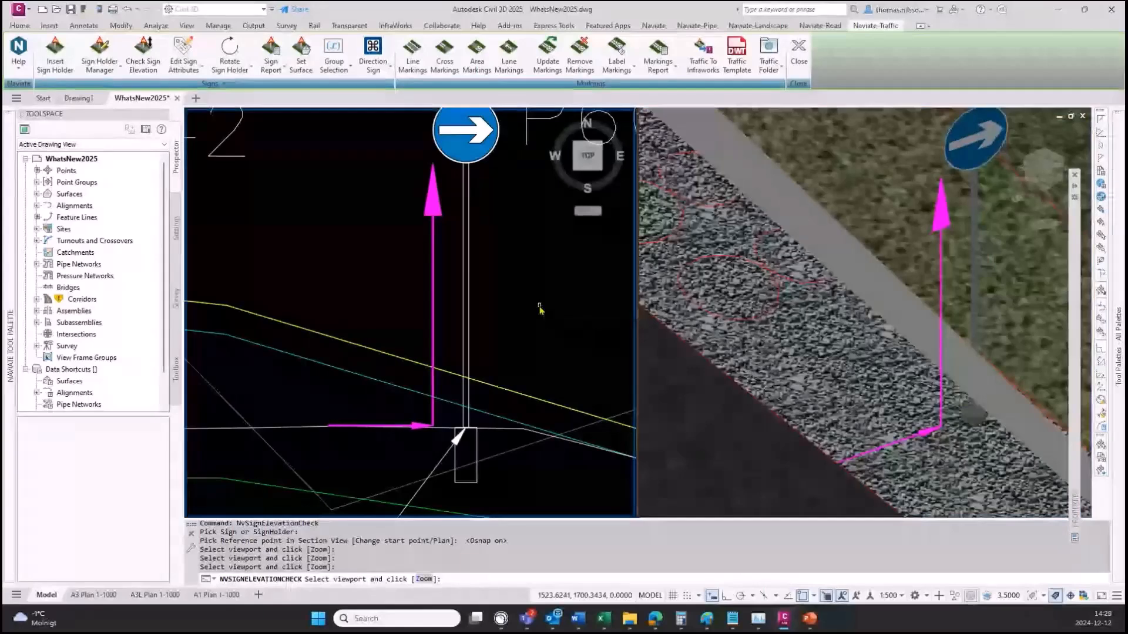
{"action": "scroll", "coordinate": [536, 320], "scroll_direction": "down", "scroll_amount": 3}
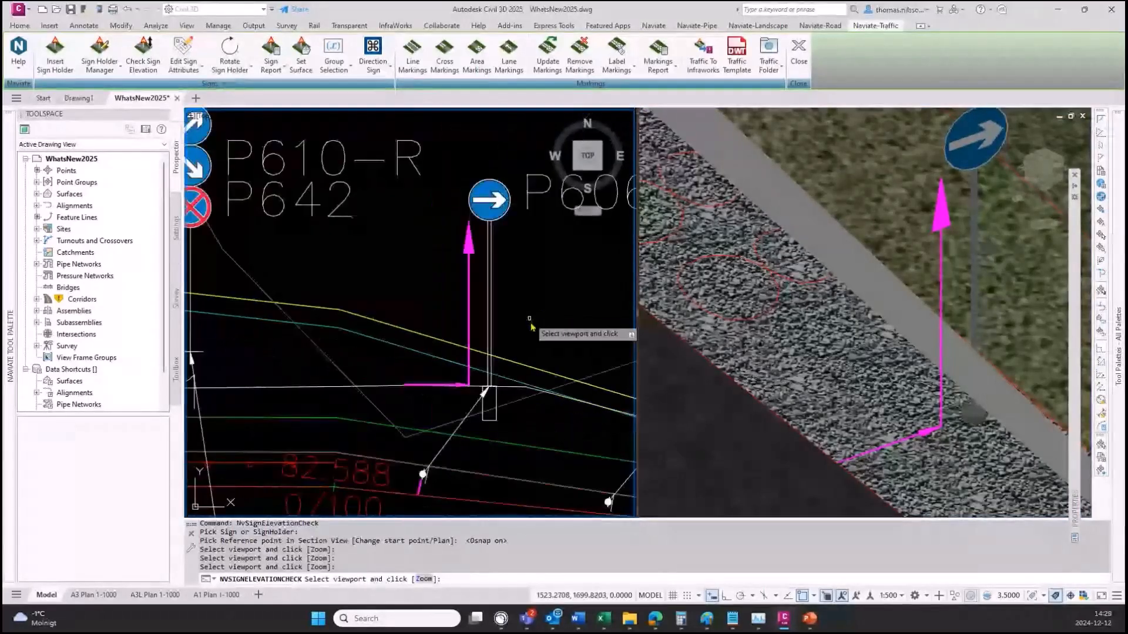
{"action": "middle_click_drag", "start_coordinate": [528, 327], "coordinate": [417, 351]}
{"action": "scroll", "coordinate": [415, 345], "scroll_direction": "down", "scroll_amount": 2}
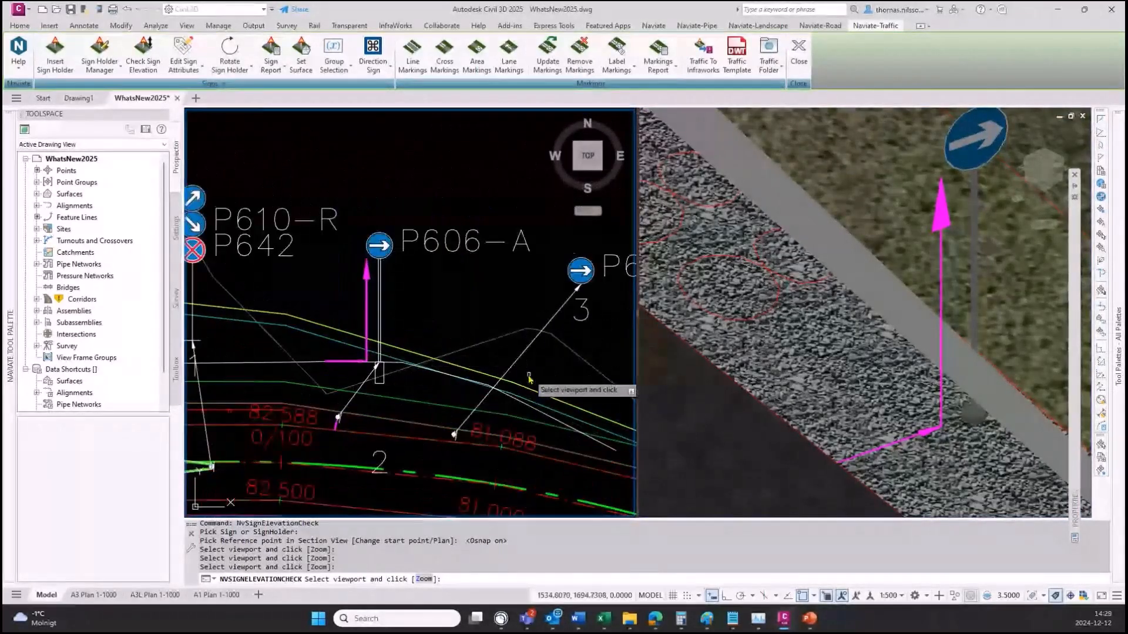
{"action": "scroll", "coordinate": [611, 349], "scroll_direction": "up", "scroll_amount": 2}
{"action": "middle_click_drag", "start_coordinate": [612, 349], "coordinate": [554, 348]}
{"action": "left_click", "coordinate": [827, 412]}
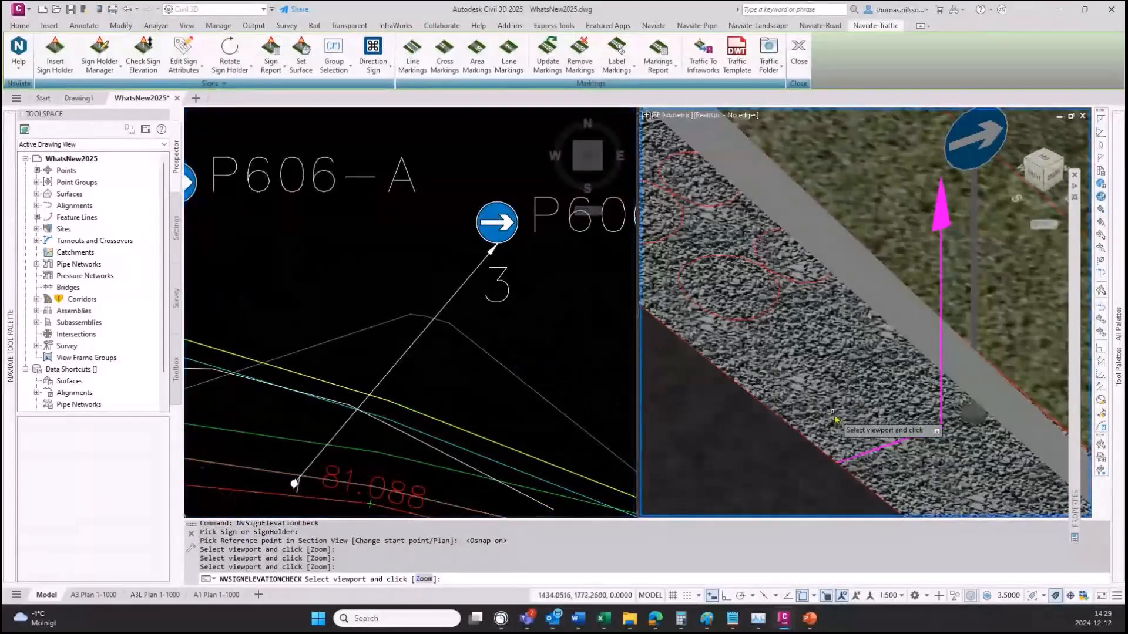
{"action": "scroll", "coordinate": [834, 413], "scroll_direction": "down", "scroll_amount": 2}
{"action": "middle_click_drag", "start_coordinate": [955, 451], "coordinate": [801, 180]}
{"action": "scroll", "coordinate": [879, 313], "scroll_direction": "down", "scroll_amount": 5}
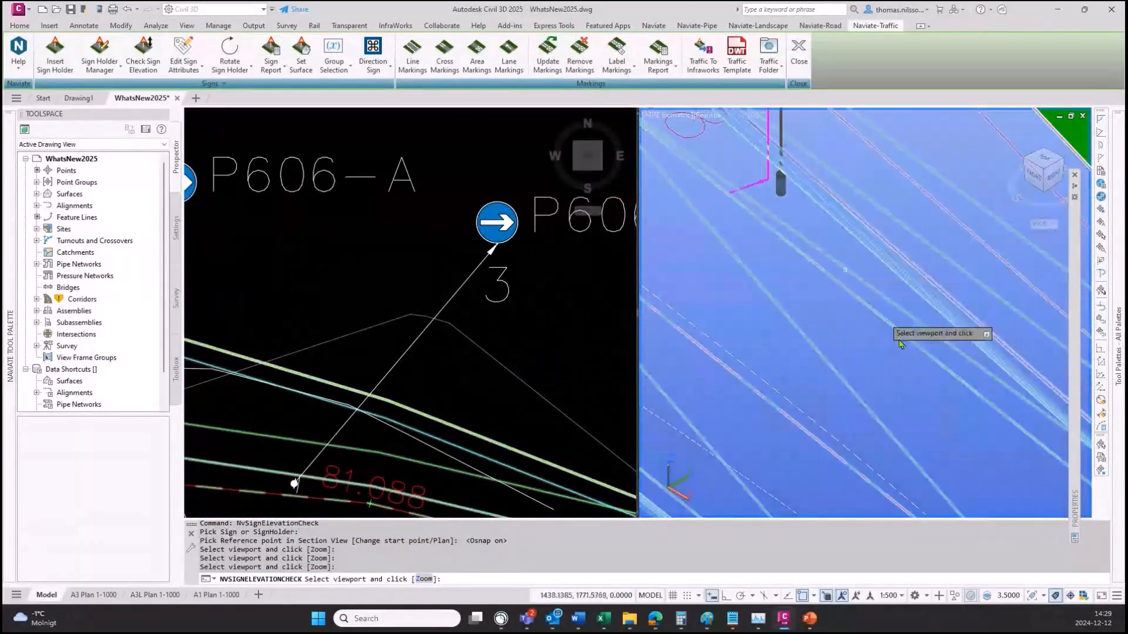
{"action": "middle_click_drag", "start_coordinate": [970, 405], "coordinate": [878, 355]}
{"action": "scroll", "coordinate": [918, 388], "scroll_direction": "up", "scroll_amount": 2}
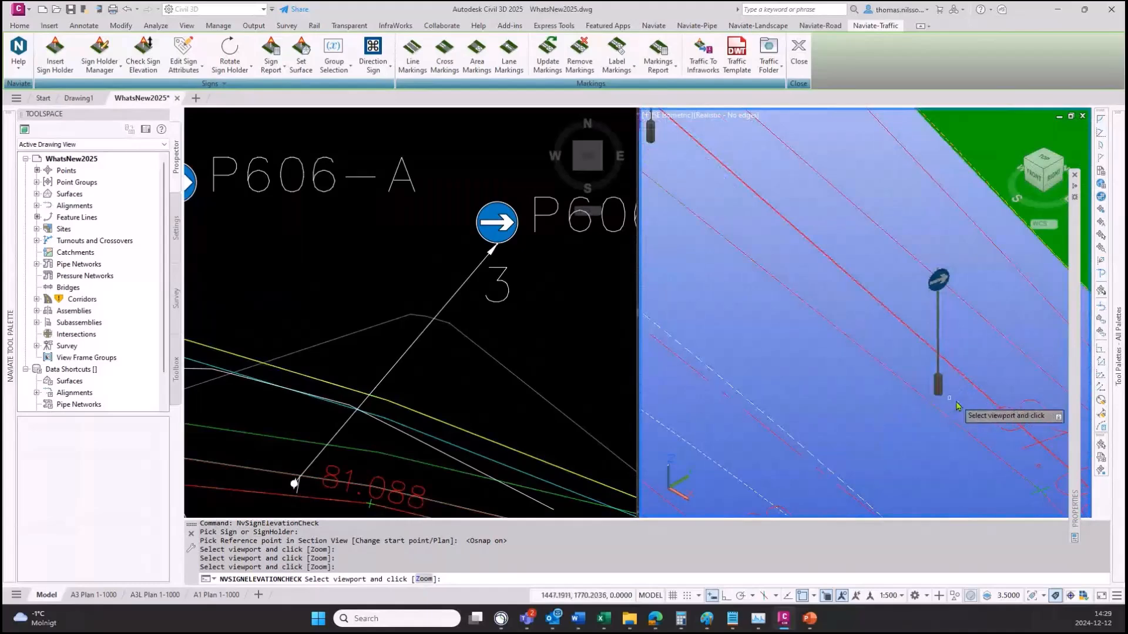
{"action": "left_click", "coordinate": [550, 343]}
{"action": "key", "text": "Return"}
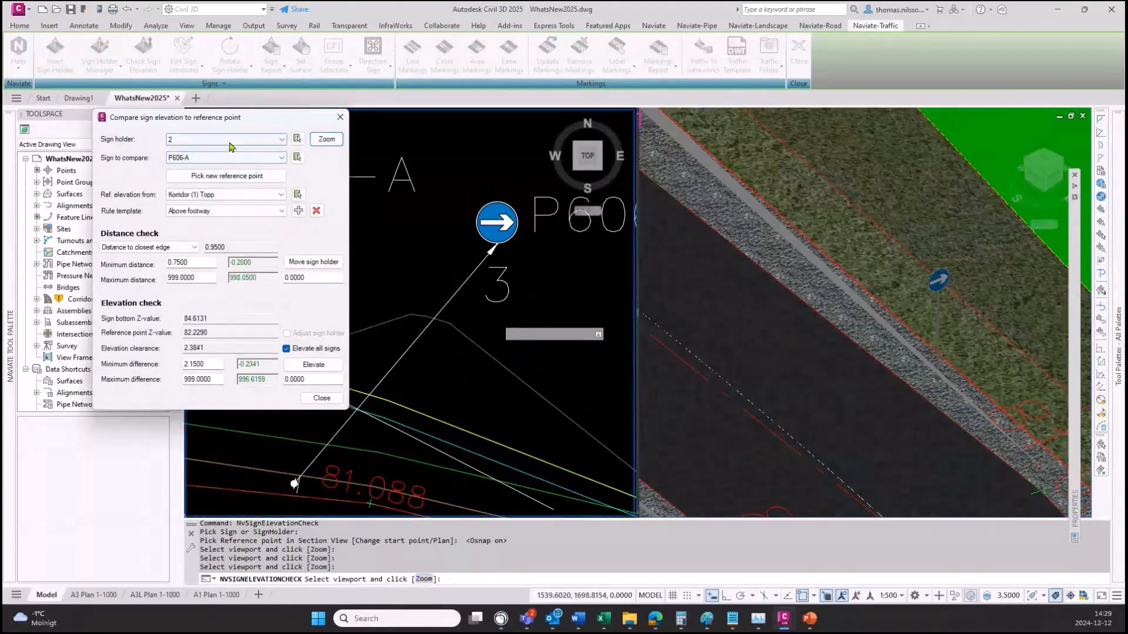
{"action": "left_click", "coordinate": [226, 139]}
{"action": "left_click", "coordinate": [226, 167]}
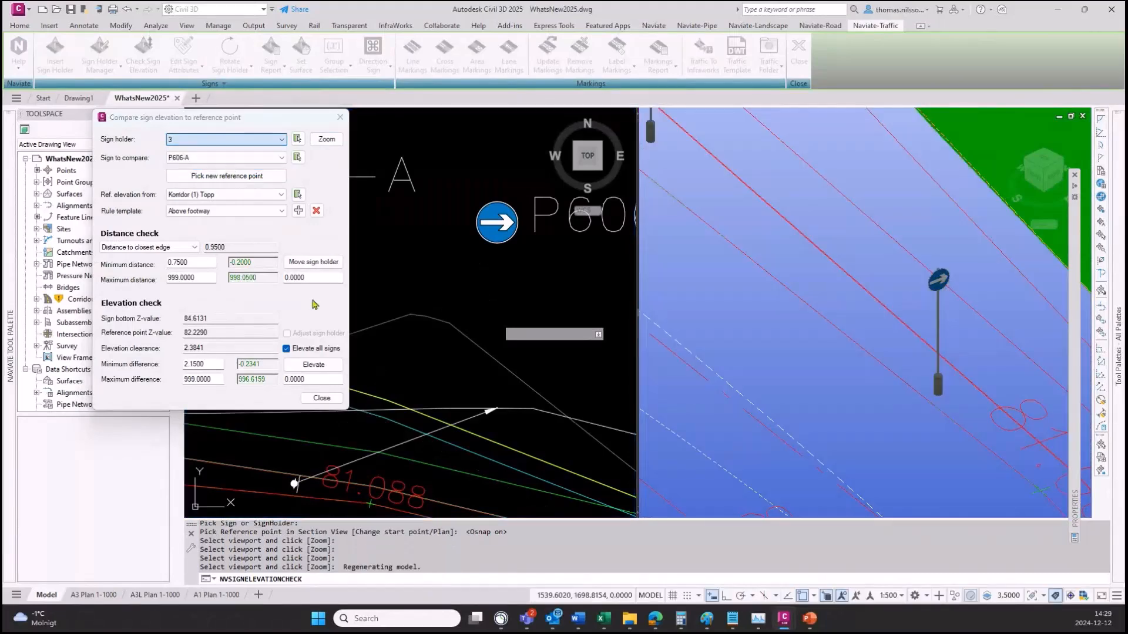
Pick a new reference point on the section line just west of sign holder 3's pole
{"action": "left_click", "coordinate": [227, 176]}
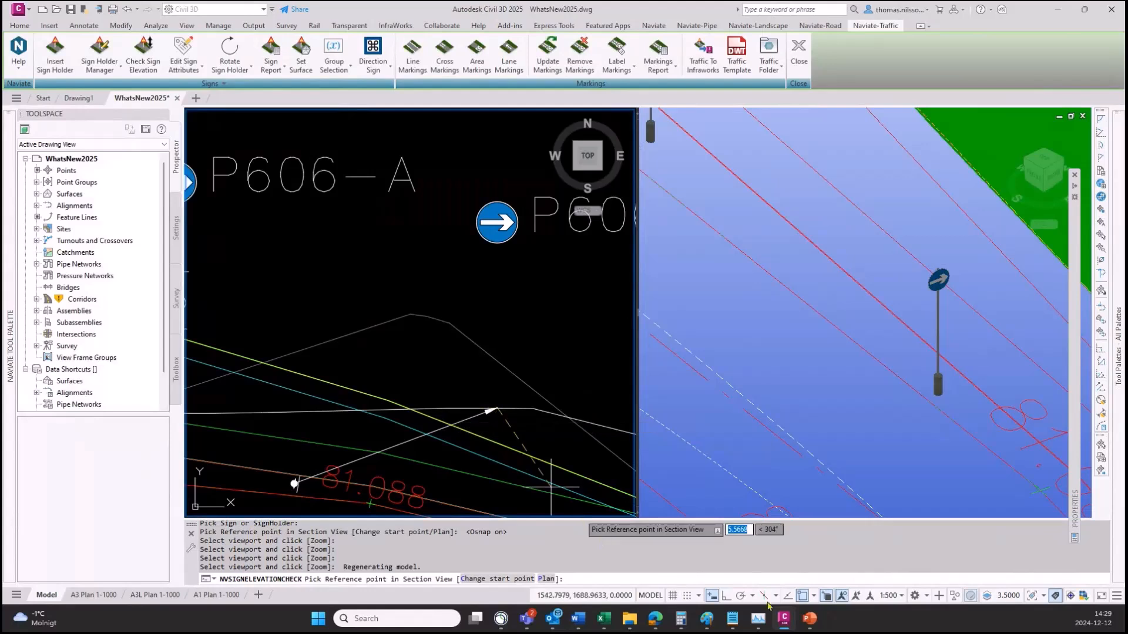
{"action": "left_click", "coordinate": [805, 596]}
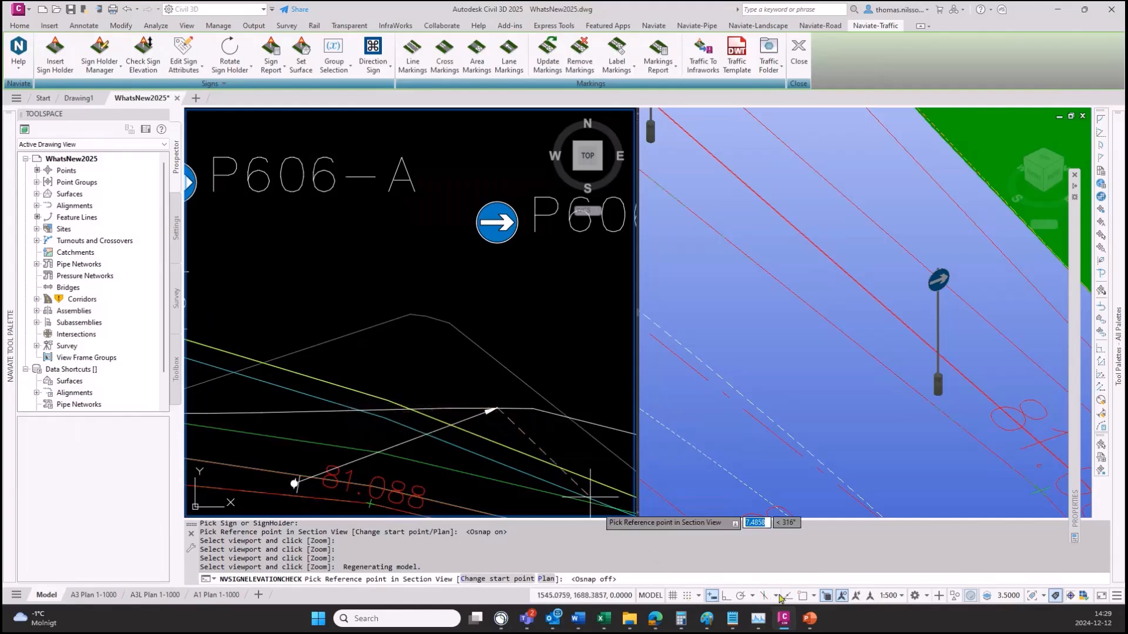
{"action": "left_click", "coordinate": [477, 408]}
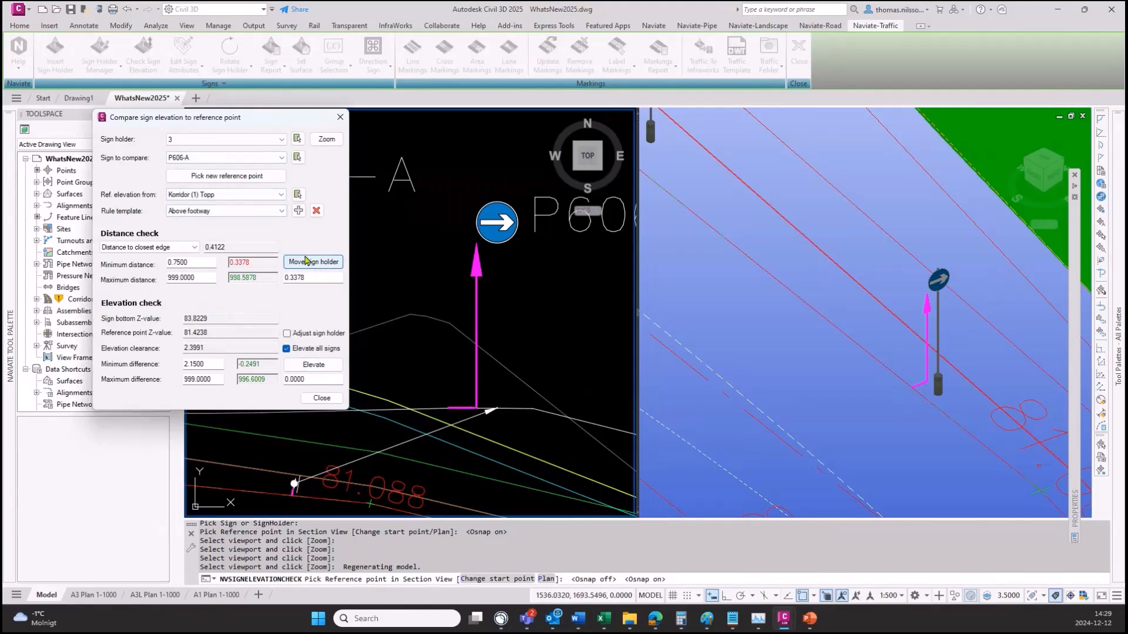
Move sign holder 3 by 0.3378 to meet the 0.7500 minimum distance to the closest edge, and finish the comparison
{"action": "left_click", "coordinate": [312, 263]}
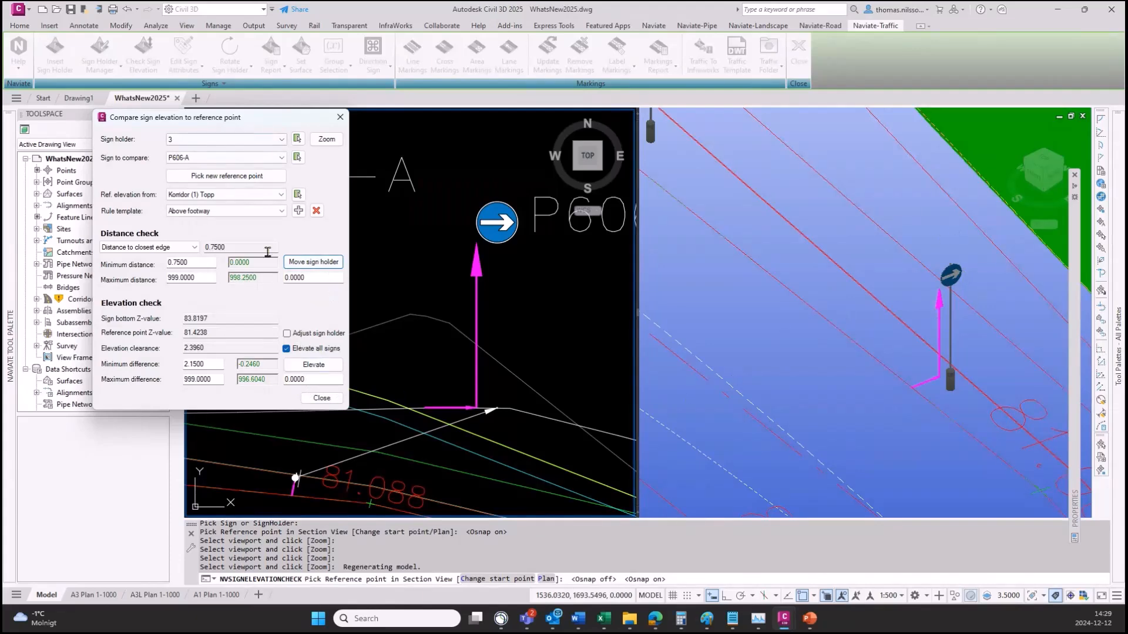
{"action": "left_click", "coordinate": [321, 398]}
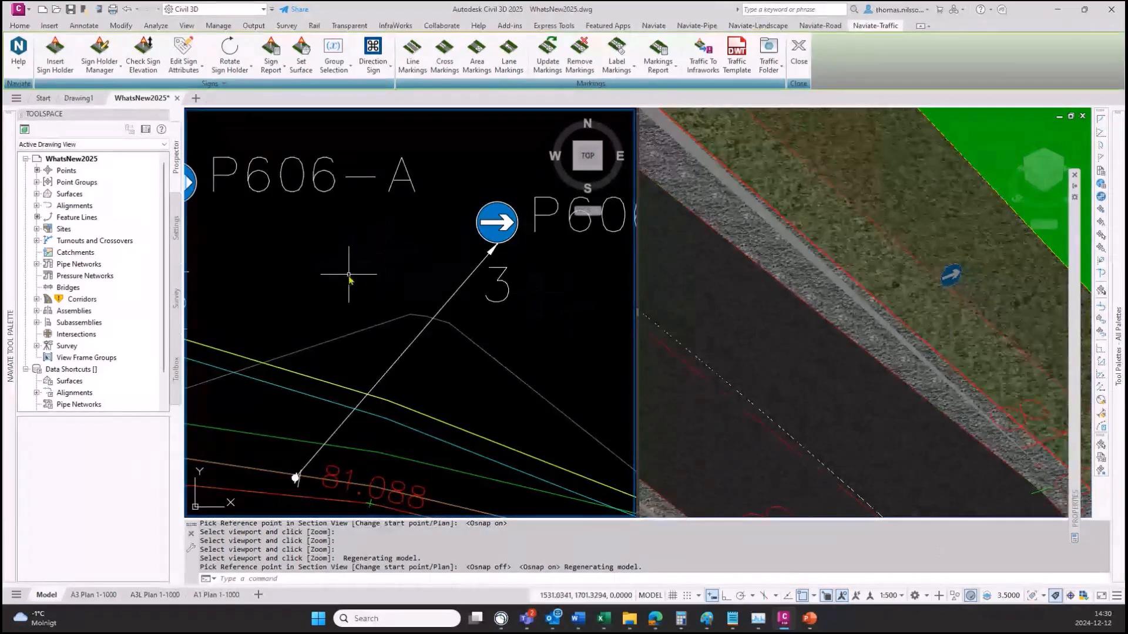
{"action": "key", "text": "Escape"}
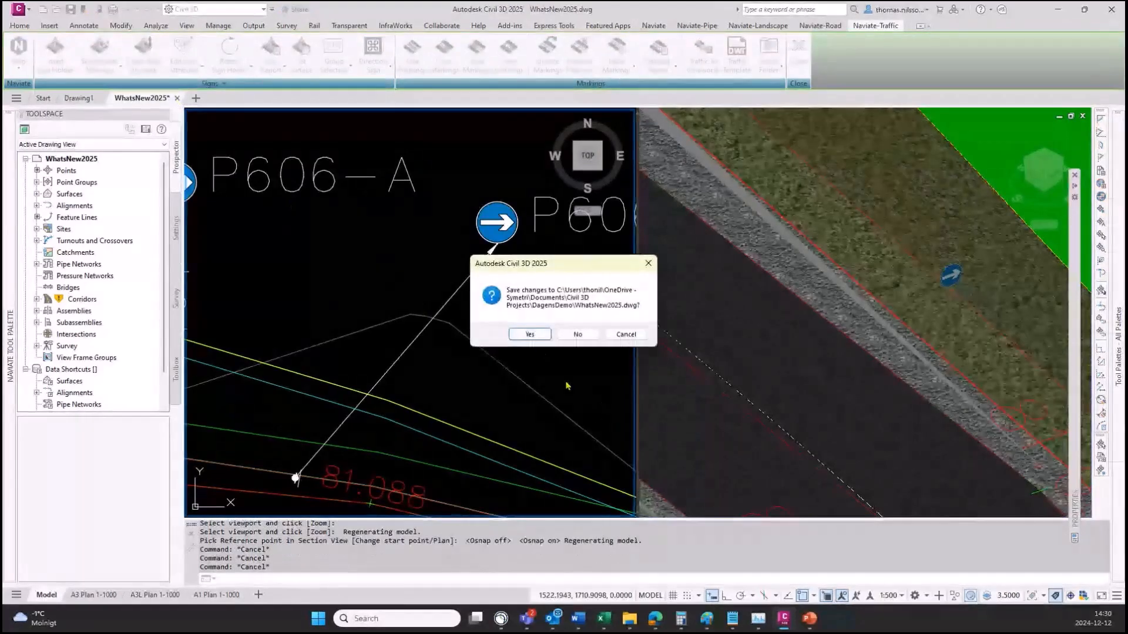
Close WhatsNew2025.dwg without saving its changes and reopen it from the recent drawings
{"action": "left_click", "coordinate": [577, 336]}
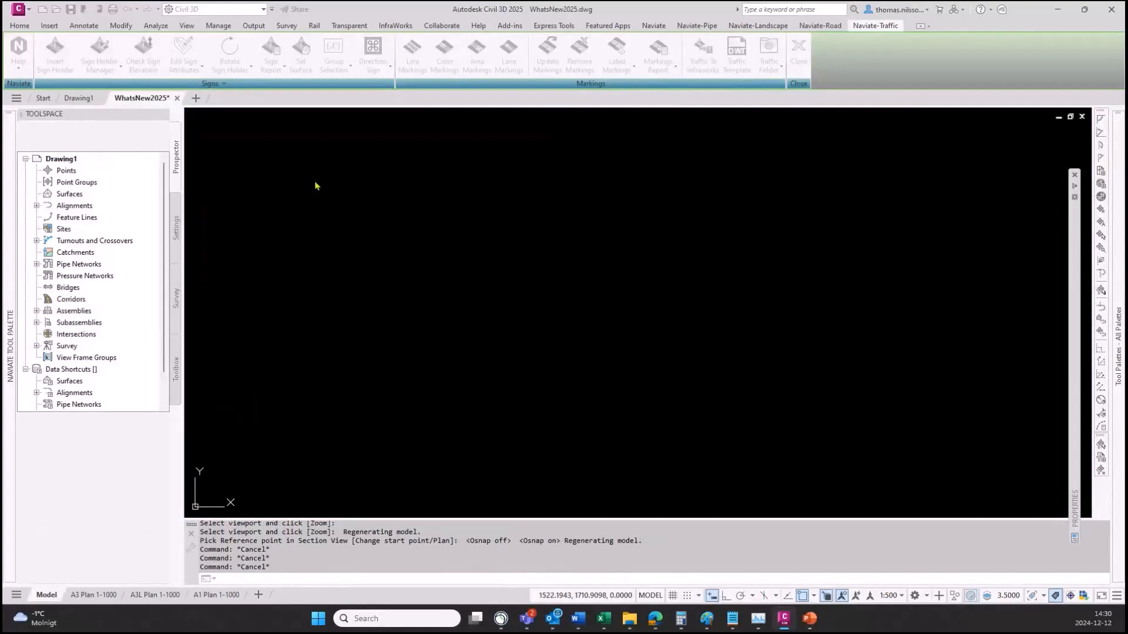
{"action": "left_click", "coordinate": [42, 98]}
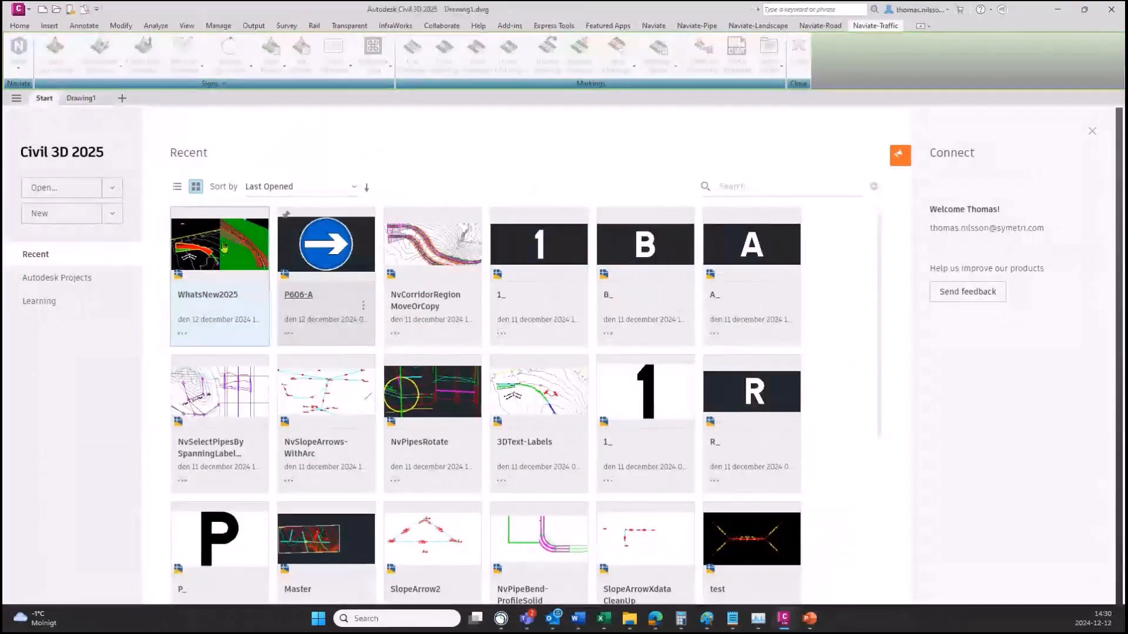
{"action": "left_click", "coordinate": [327, 254]}
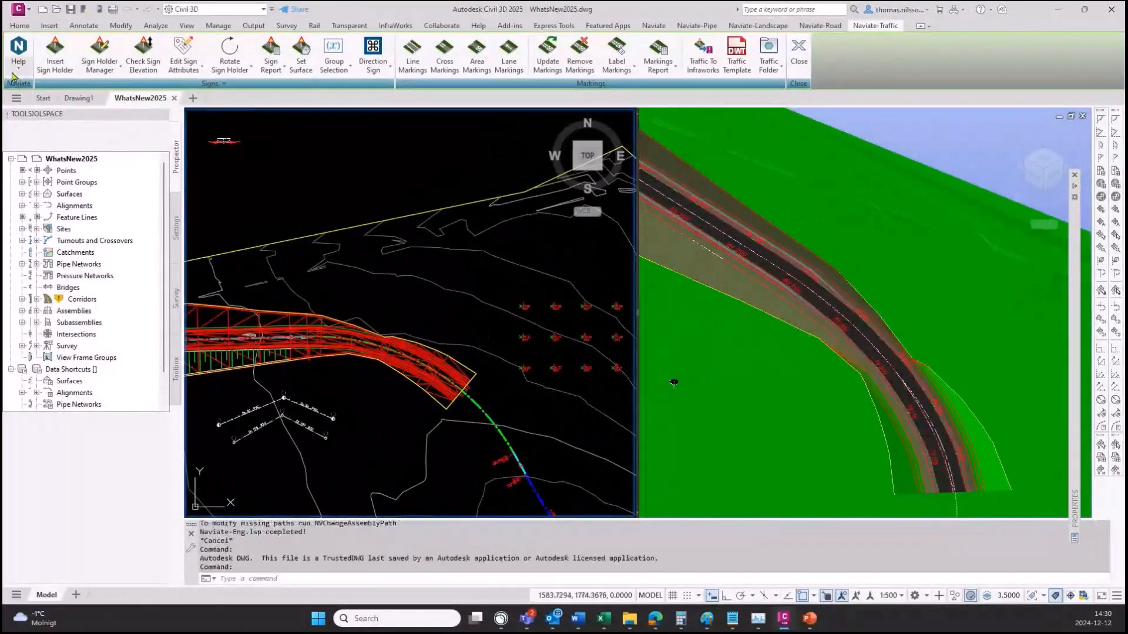
Set the Naviate profile's support folder to C:\Users\Public\Documents\Symetri\Naviate\Civil3D2025\SWE\Support
{"action": "left_click", "coordinate": [17, 70]}
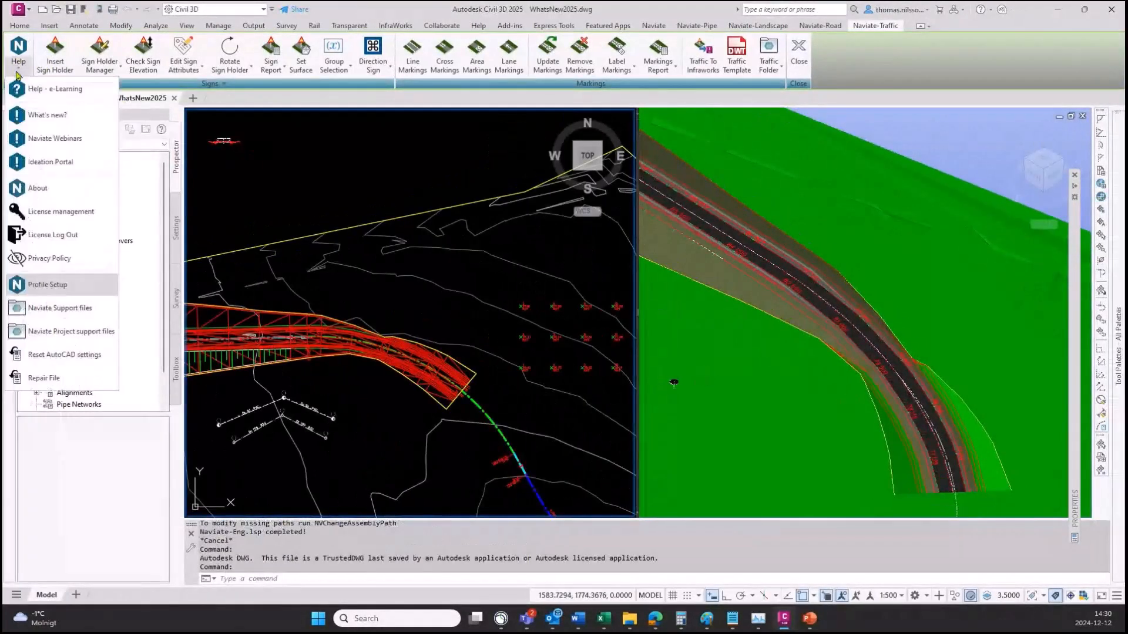
{"action": "left_click", "coordinate": [37, 288]}
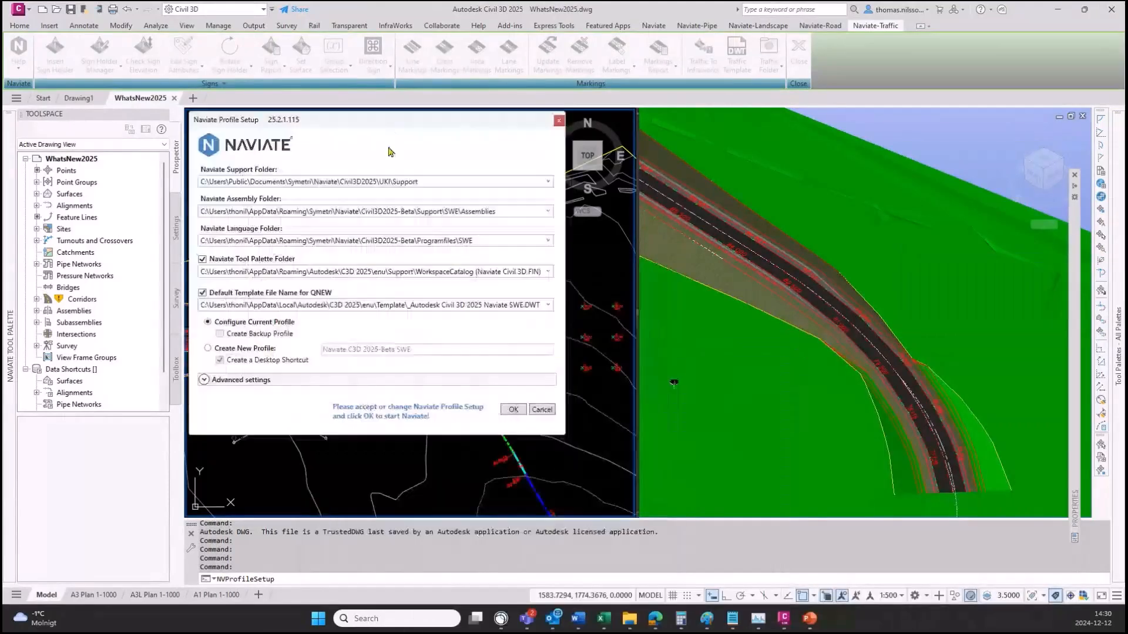
{"action": "left_click", "coordinate": [548, 181]}
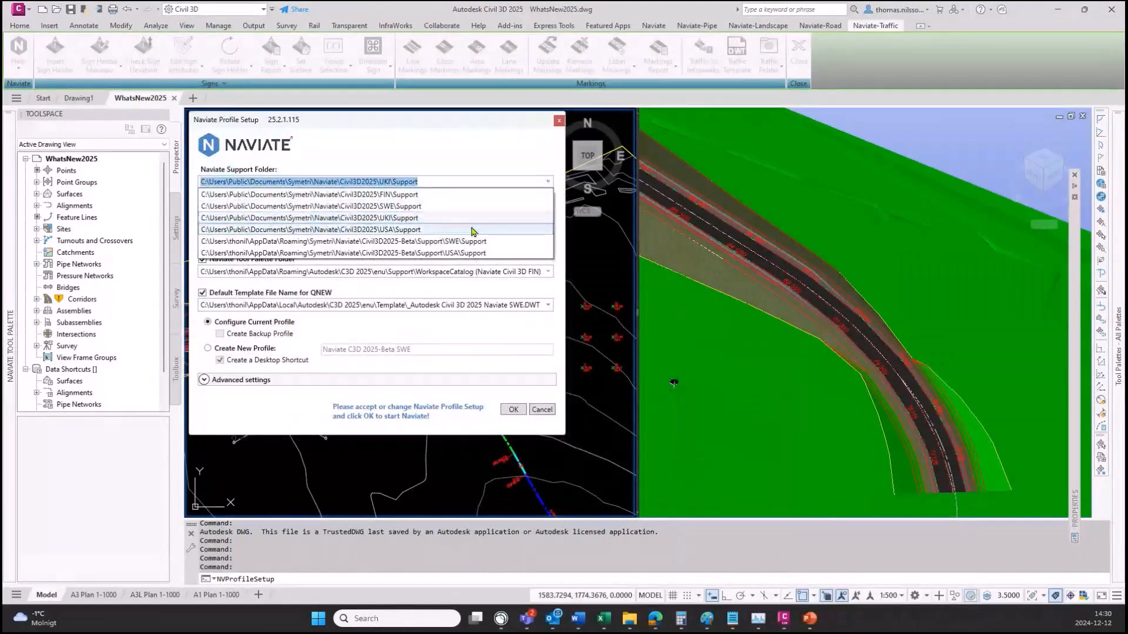
{"action": "left_click", "coordinate": [404, 206]}
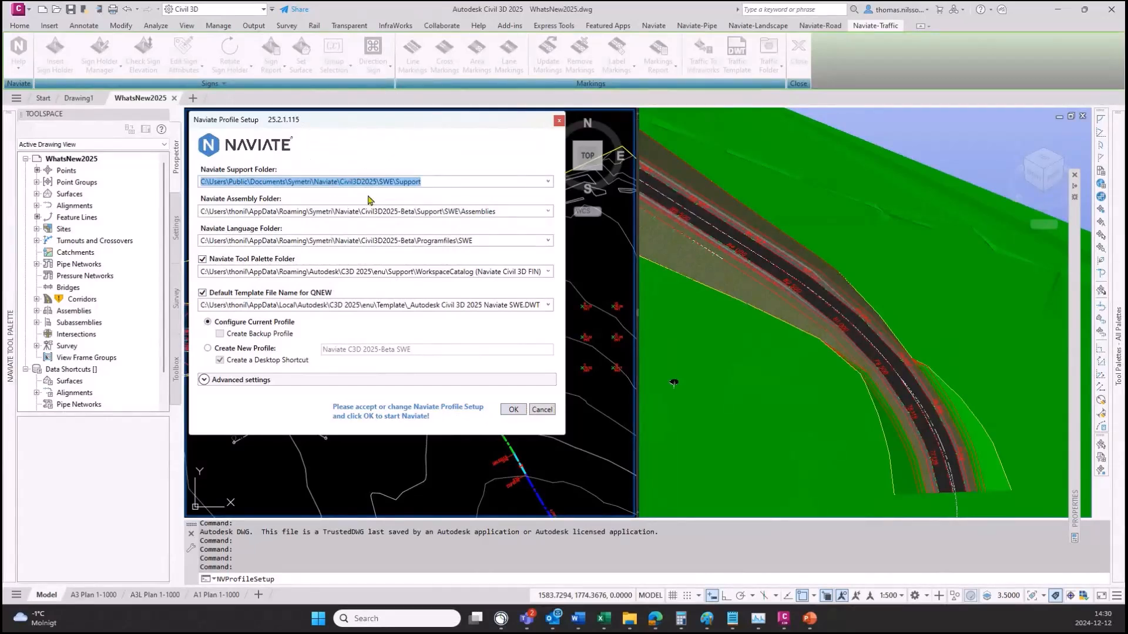
{"action": "left_click", "coordinate": [514, 409]}
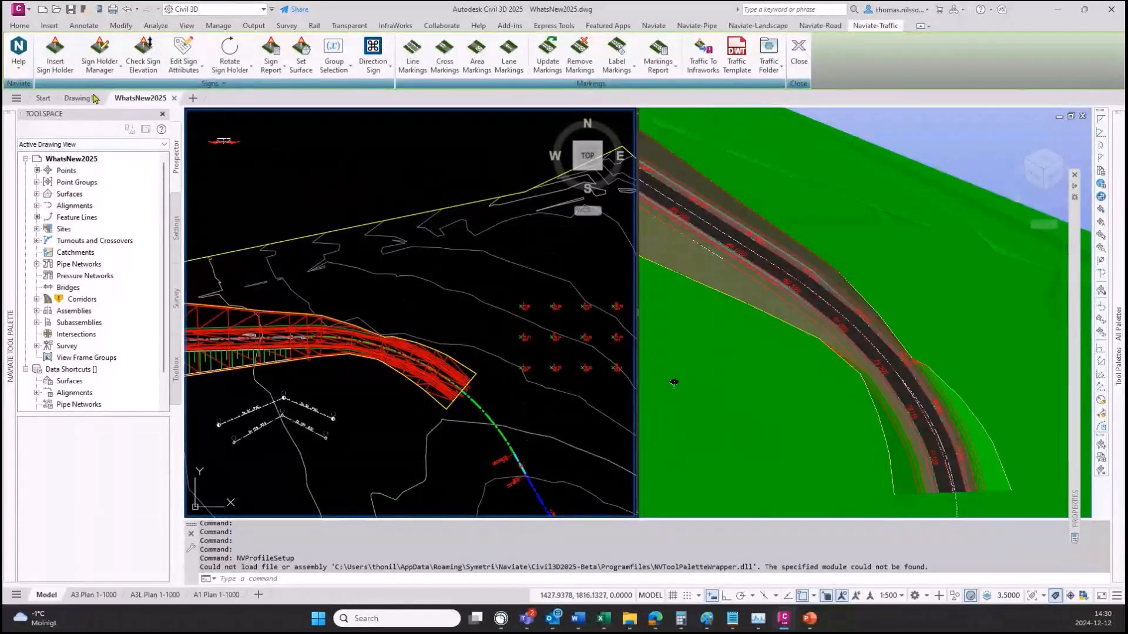
Hide the Korridor (1) Terrass surface
{"action": "mouse_move", "coordinate": [6, 157]}
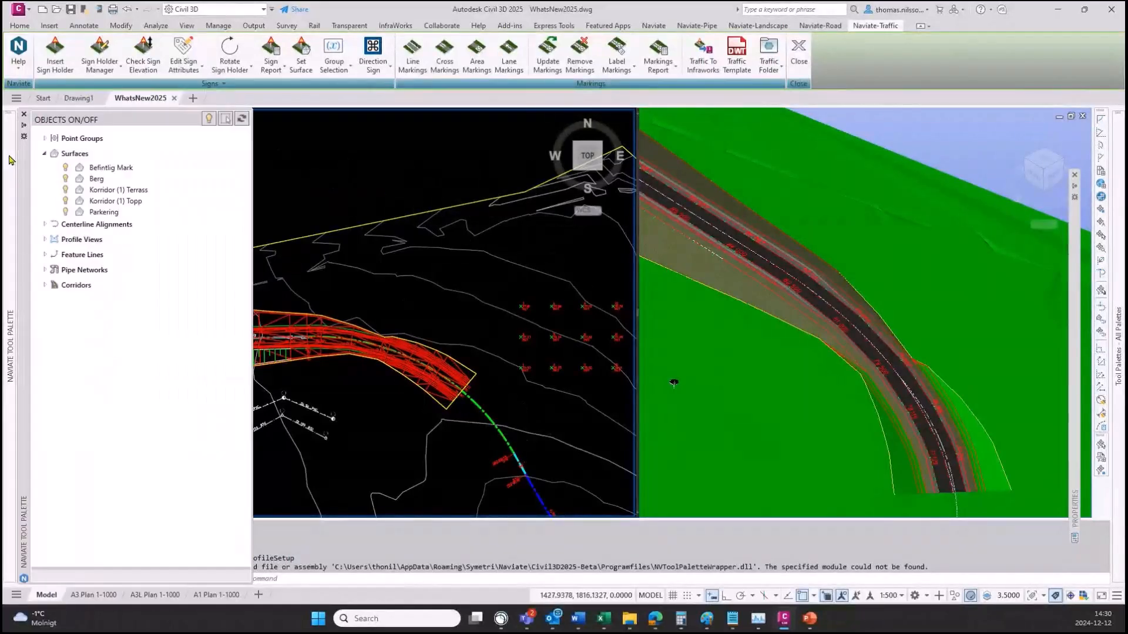
{"action": "left_click", "coordinate": [66, 190]}
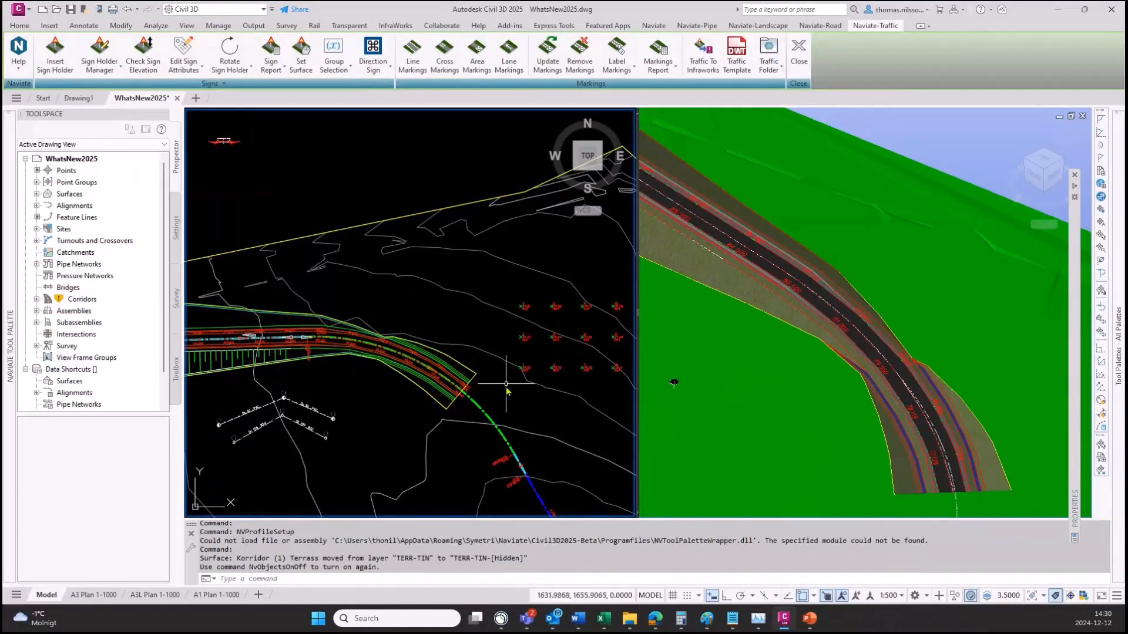
Set up a new sign holder with the Portal Fackverk 6x8x0.52 template and sign A1-1, and begin inserting it
{"action": "scroll", "coordinate": [423, 412], "scroll_direction": "up", "scroll_amount": 3}
{"action": "middle_click_drag", "start_coordinate": [318, 331], "coordinate": [340, 383]}
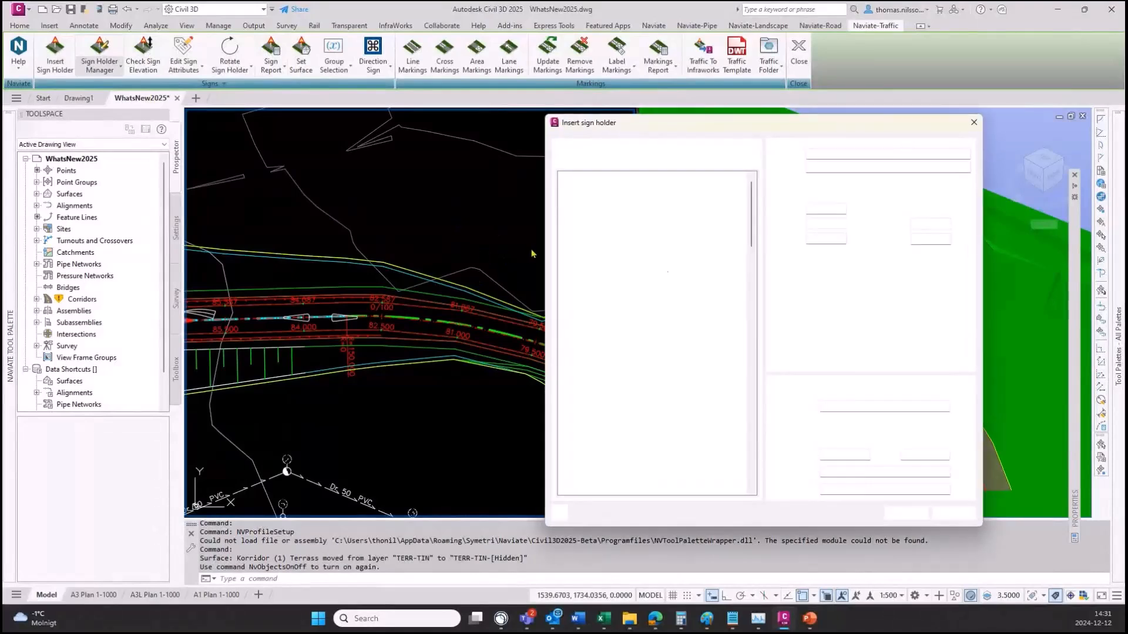
{"action": "left_click", "coordinate": [886, 181]}
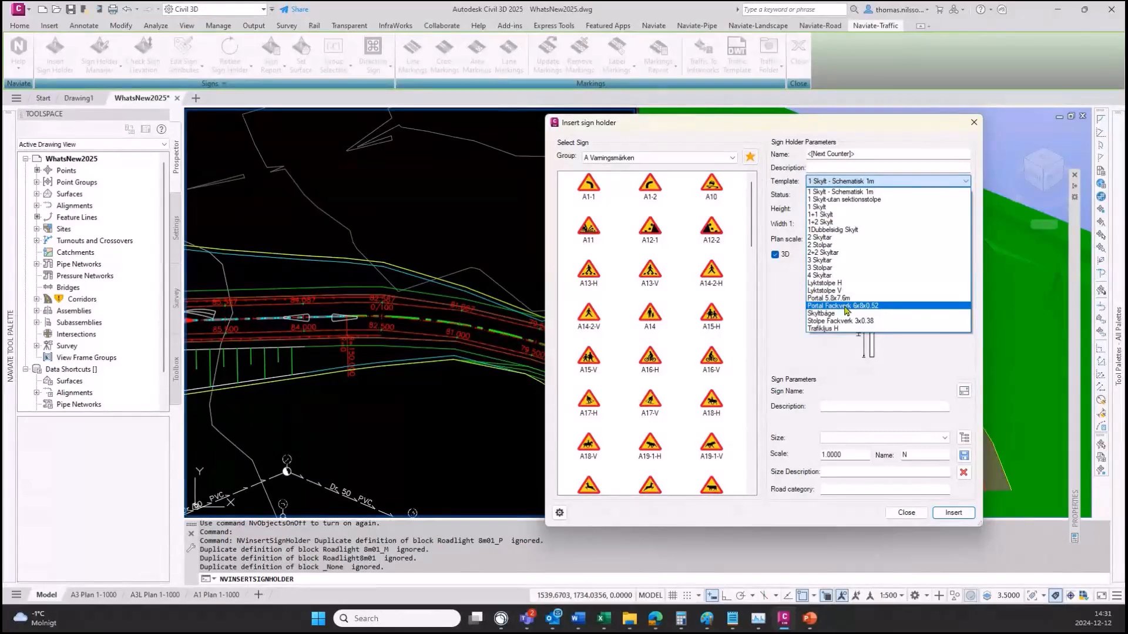
{"action": "left_click", "coordinate": [847, 307]}
{"action": "left_click", "coordinate": [588, 187]}
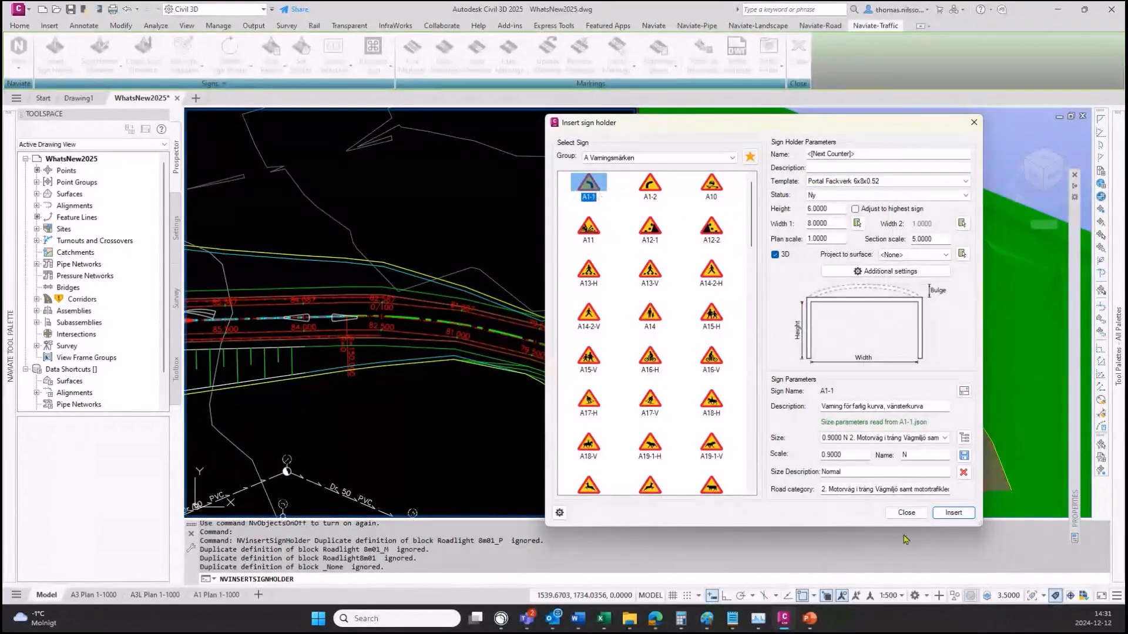
{"action": "left_click", "coordinate": [952, 513]}
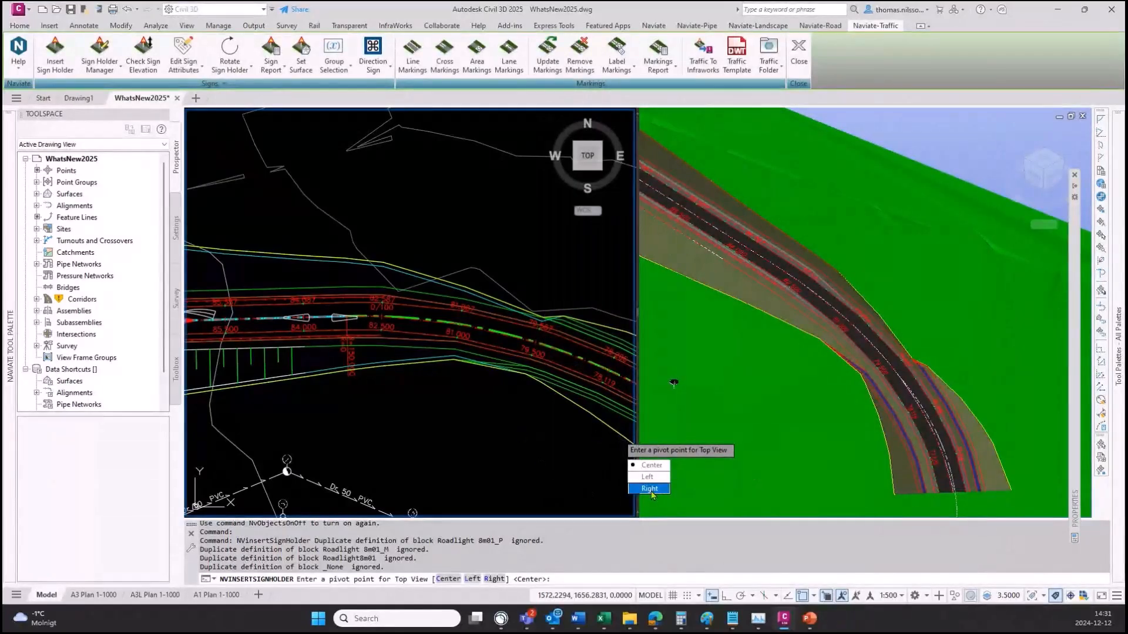
Use the right pivot point for the sign portal and align it to the green road centreline near the 81.000 label
{"action": "left_click", "coordinate": [654, 490]}
{"action": "left_click", "coordinate": [656, 492]}
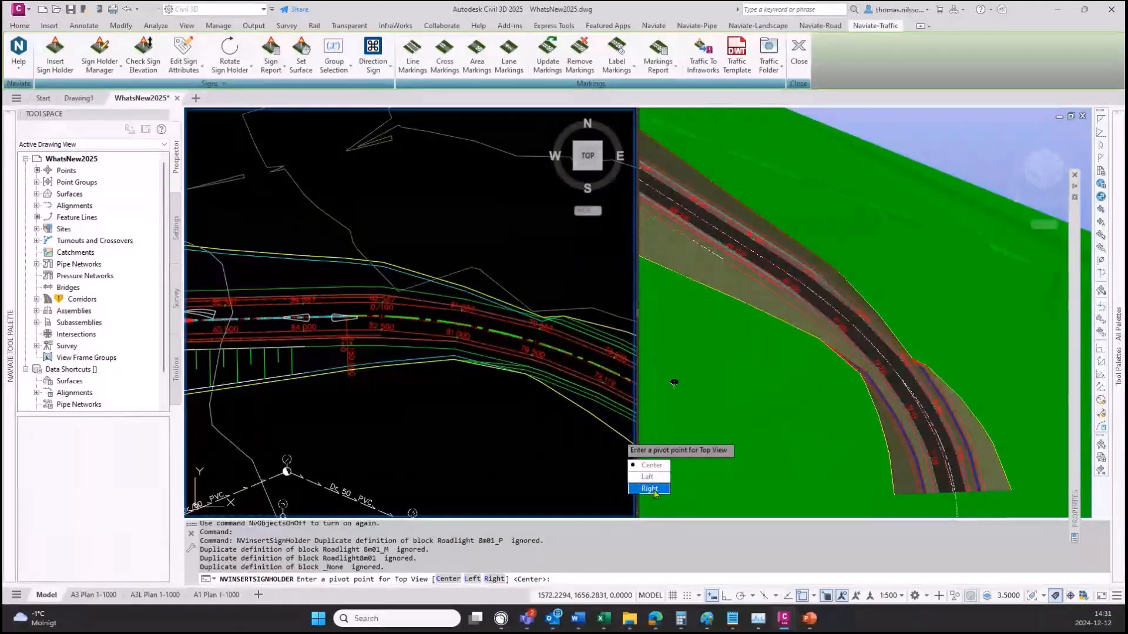
{"action": "left_click", "coordinate": [649, 489]}
{"action": "scroll", "coordinate": [459, 323], "scroll_direction": "up", "scroll_amount": 3}
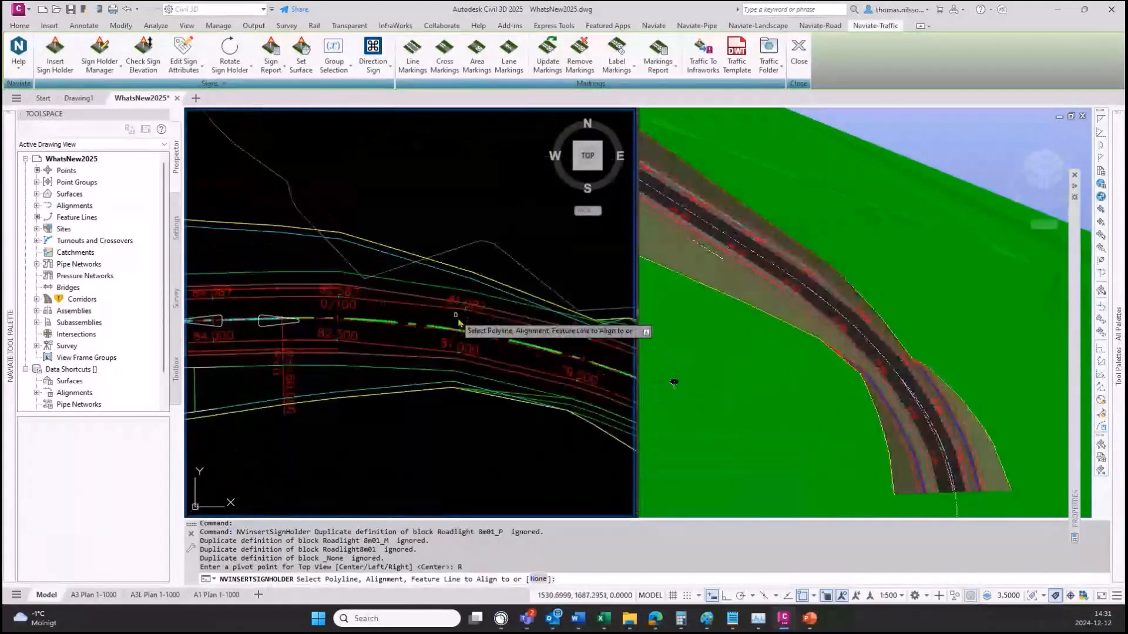
{"action": "scroll", "coordinate": [459, 322], "scroll_direction": "up", "scroll_amount": 3}
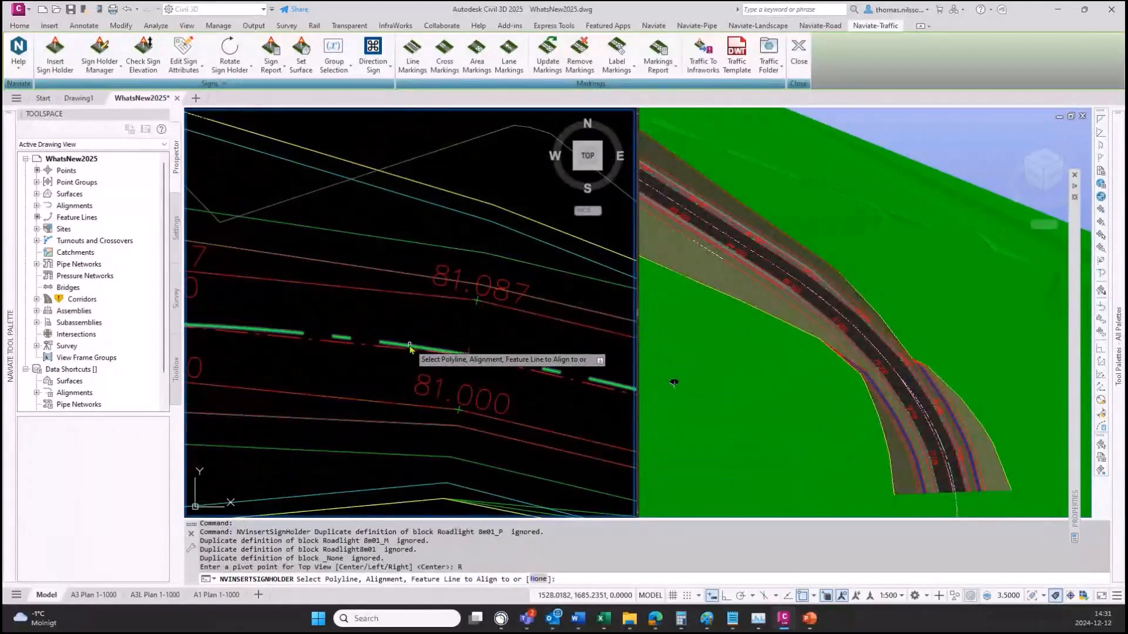
{"action": "left_click", "coordinate": [409, 349]}
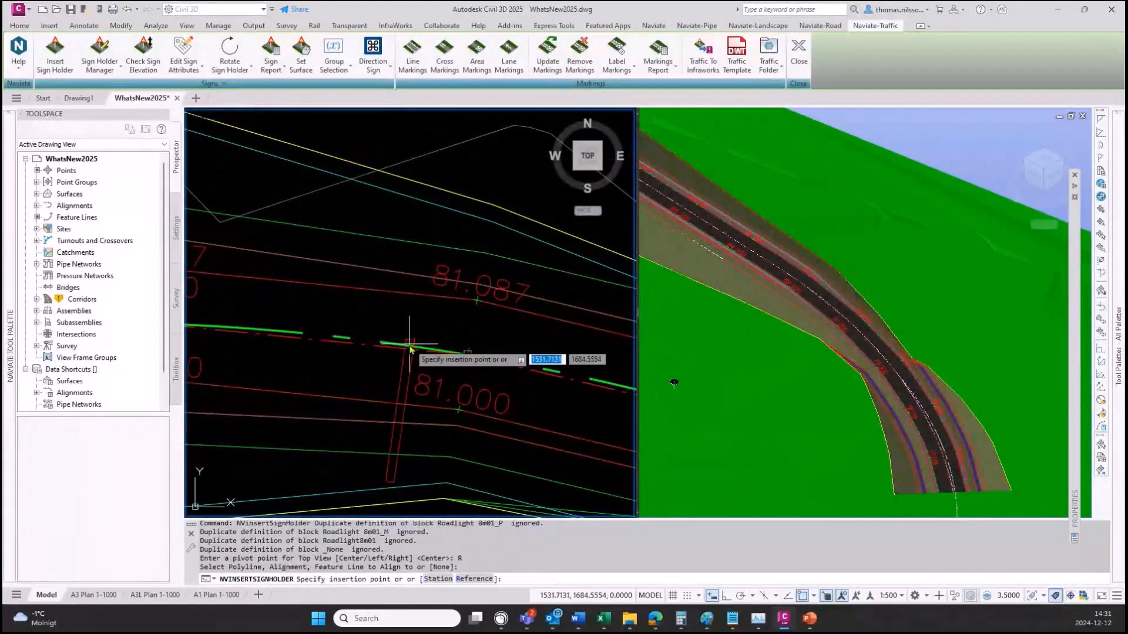
Place the portal sign holder across the road with the default rotation, and its section view above the road at rotation 0
{"action": "left_click", "coordinate": [349, 280]}
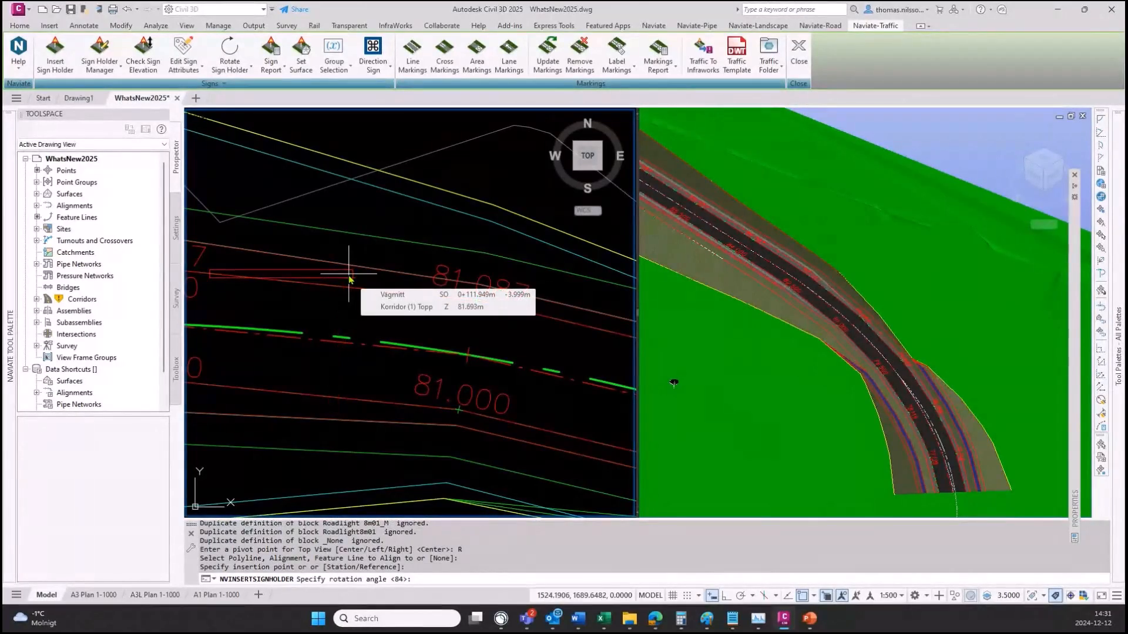
{"action": "key", "text": "Return"}
{"action": "scroll", "coordinate": [378, 275], "scroll_direction": "down", "scroll_amount": 4}
{"action": "scroll", "coordinate": [378, 275], "scroll_direction": "down", "scroll_amount": 3}
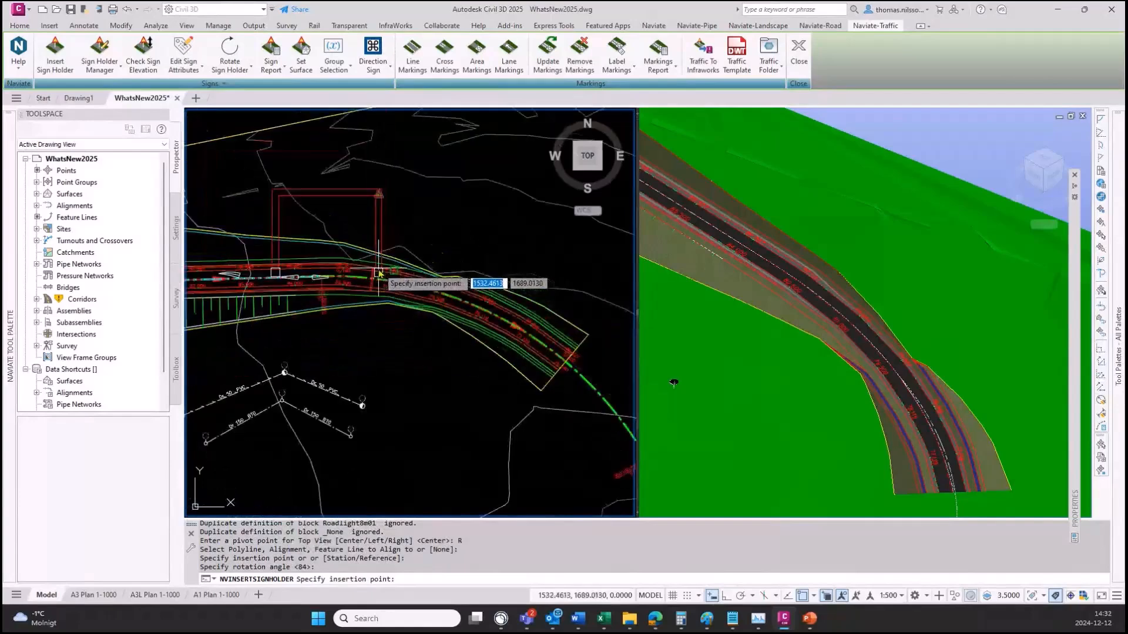
{"action": "left_click", "coordinate": [424, 227]}
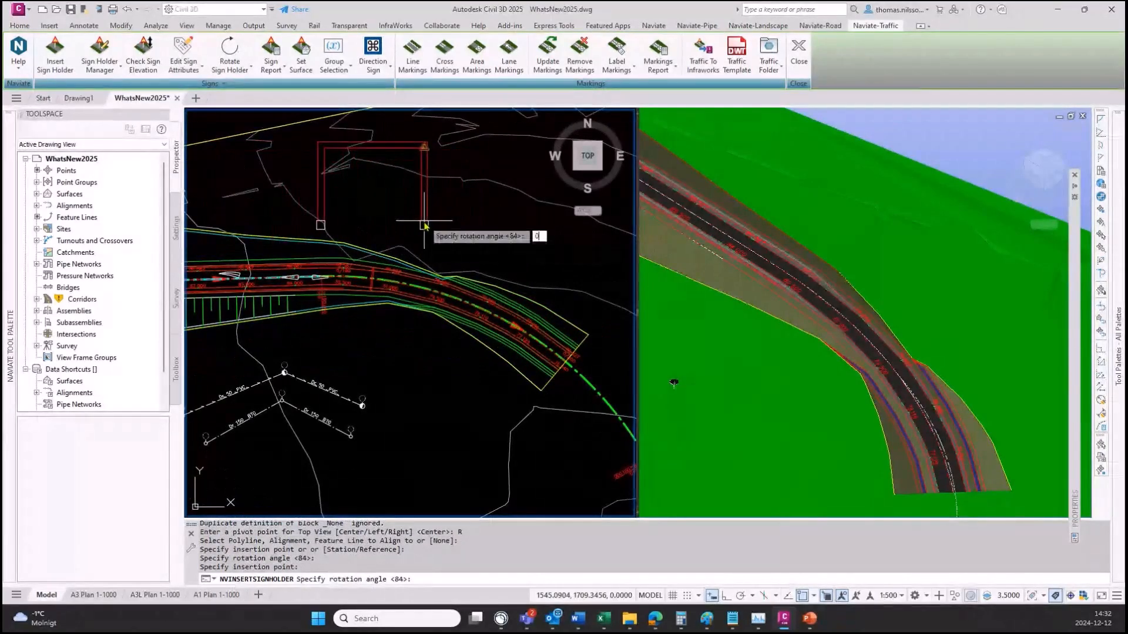
{"action": "key", "text": "Return"}
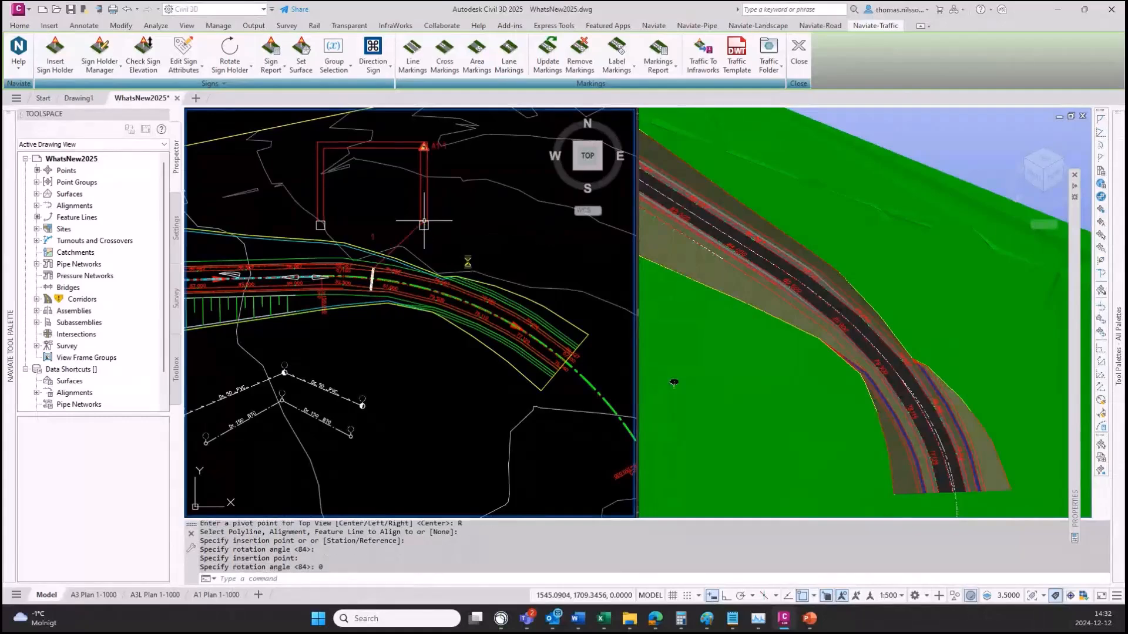
Set the portal sign holder's surface to Korridor (1) Topp in the sign holder manager
{"action": "scroll", "coordinate": [442, 202], "scroll_direction": "up", "scroll_amount": 5}
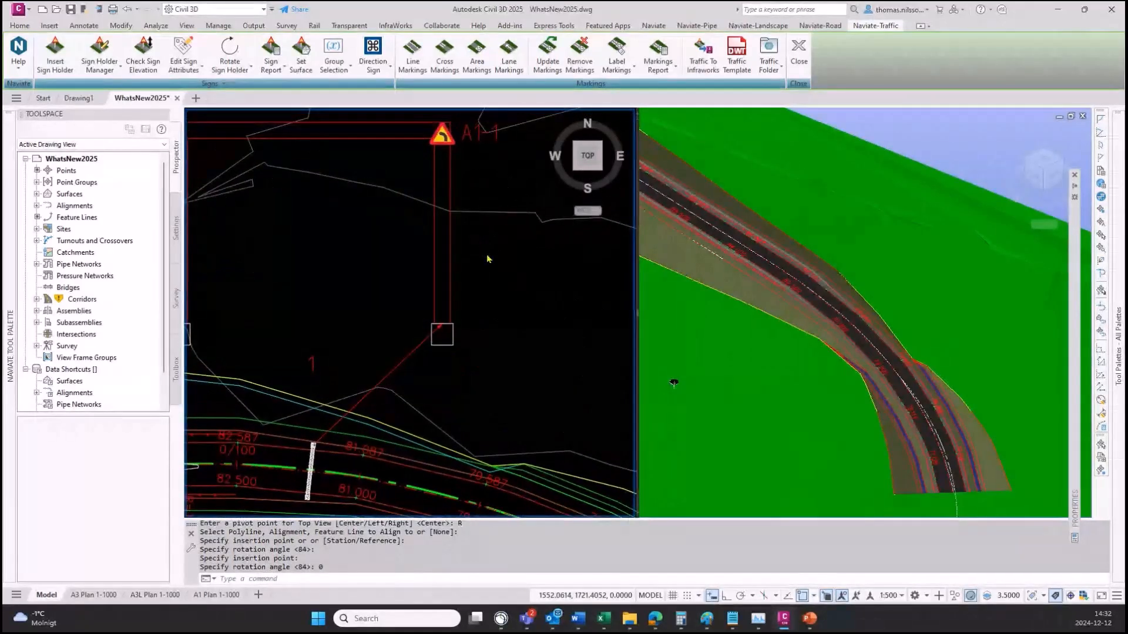
{"action": "left_click", "coordinate": [739, 302]}
{"action": "scroll", "coordinate": [739, 302], "scroll_direction": "up", "scroll_amount": 4}
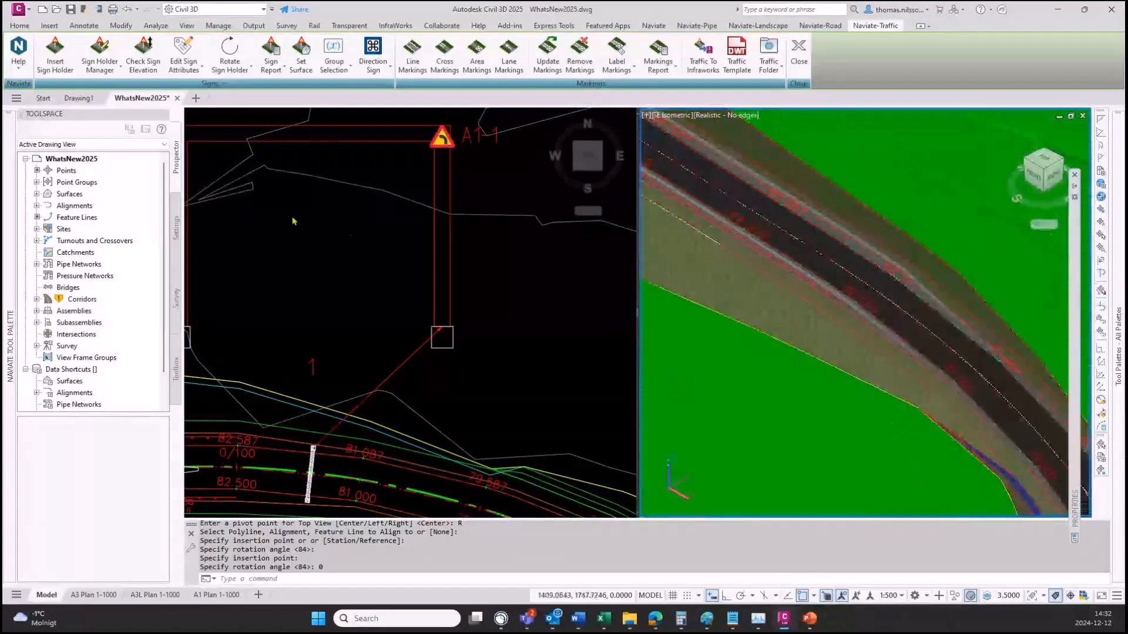
{"action": "left_click", "coordinate": [100, 52]}
{"action": "left_click", "coordinate": [338, 202]}
{"action": "middle_click_drag", "start_coordinate": [318, 206], "coordinate": [365, 208]}
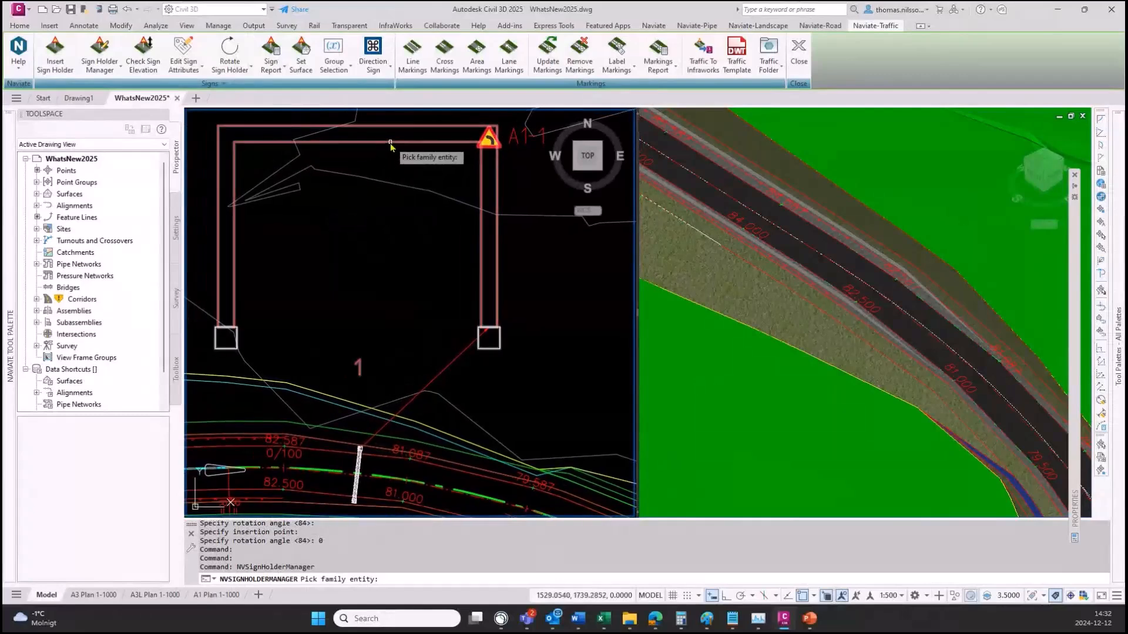
{"action": "left_click", "coordinate": [501, 342]}
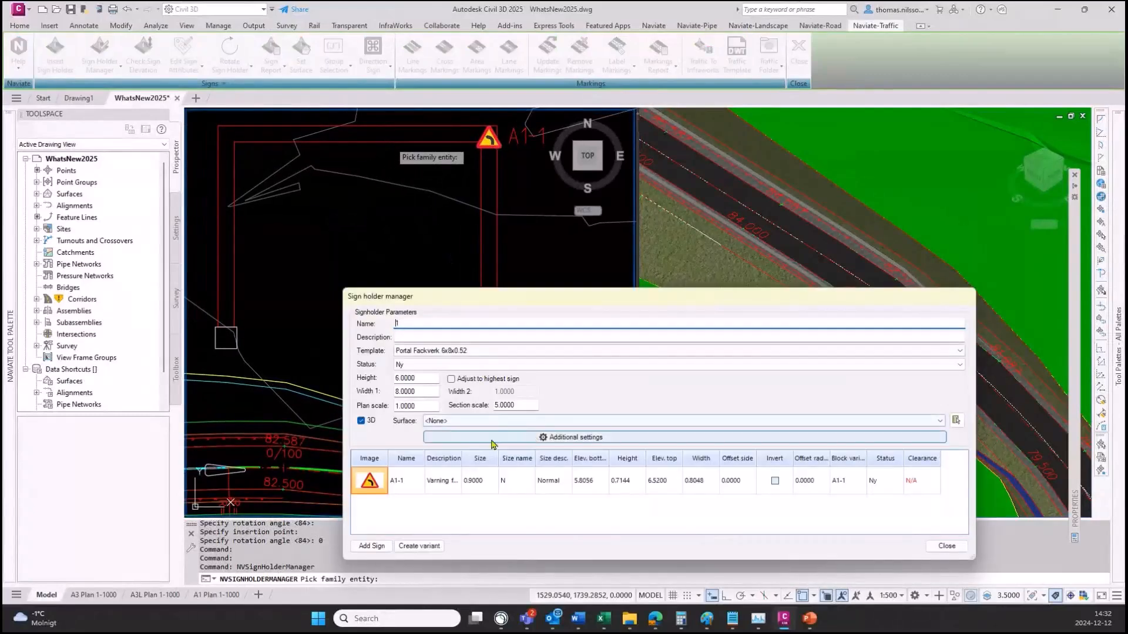
{"action": "left_click", "coordinate": [455, 420]}
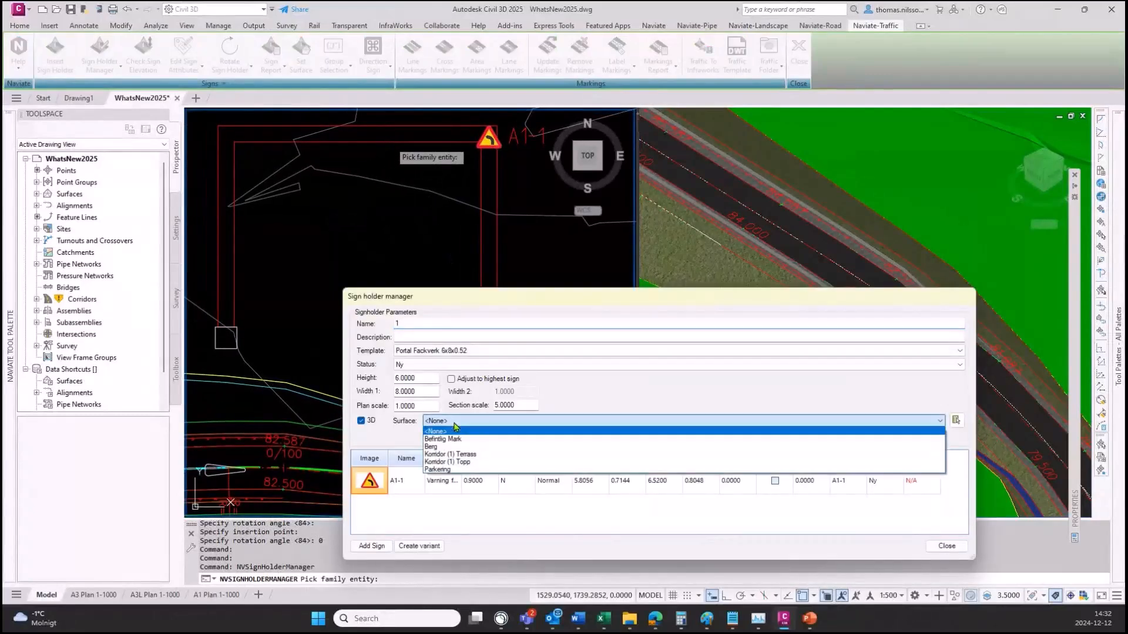
{"action": "left_click", "coordinate": [456, 463]}
{"action": "left_click_drag", "start_coordinate": [771, 304], "coordinate": [447, 279]}
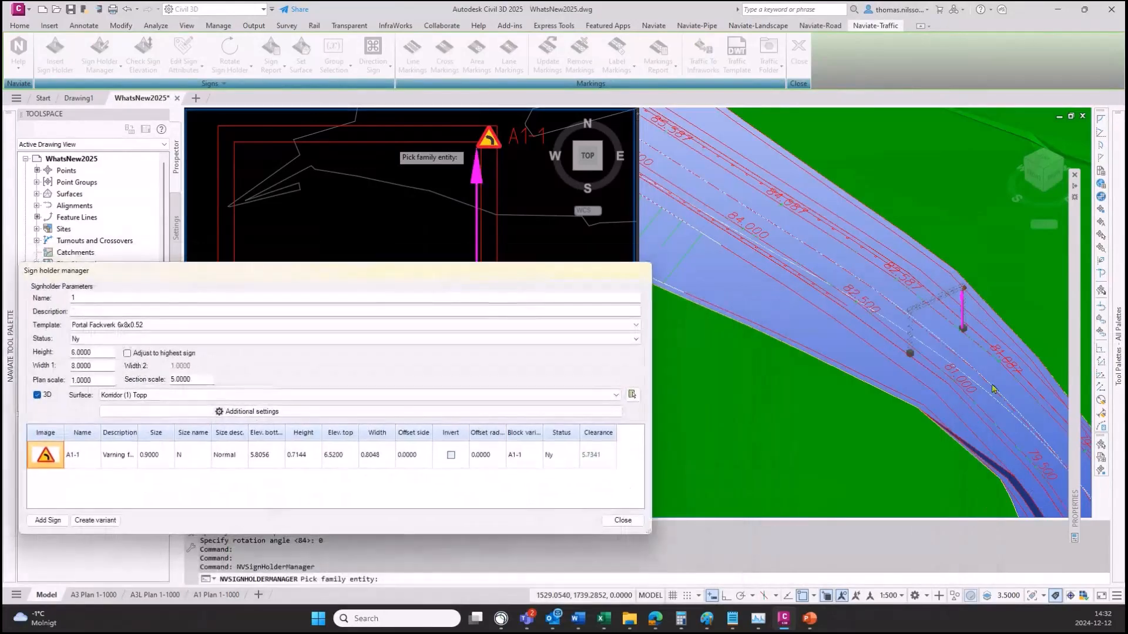
{"action": "left_click", "coordinate": [623, 521]}
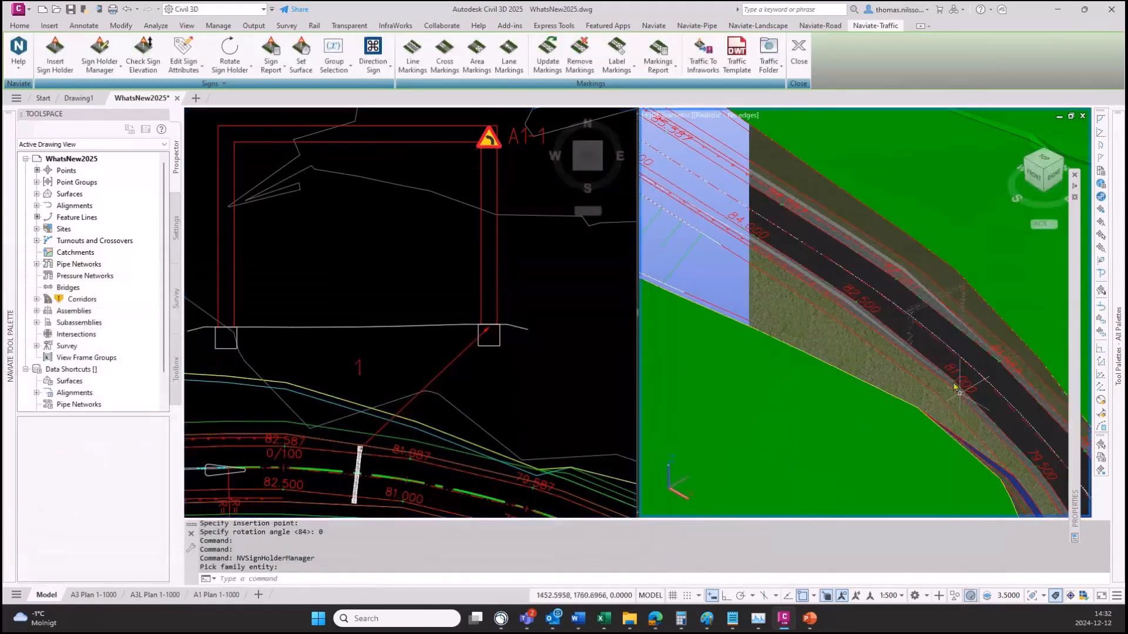
{"action": "scroll", "coordinate": [948, 372], "scroll_direction": "up", "scroll_amount": 5}
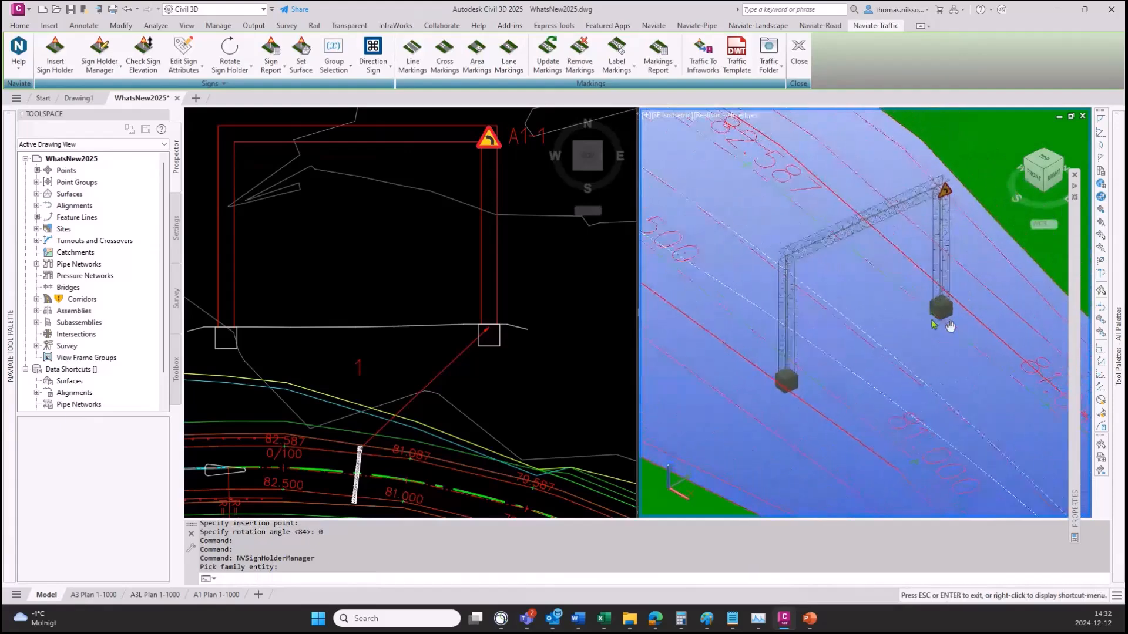
{"action": "scroll", "coordinate": [933, 320], "scroll_direction": "up", "scroll_amount": 2}
{"action": "left_click", "coordinate": [604, 365]}
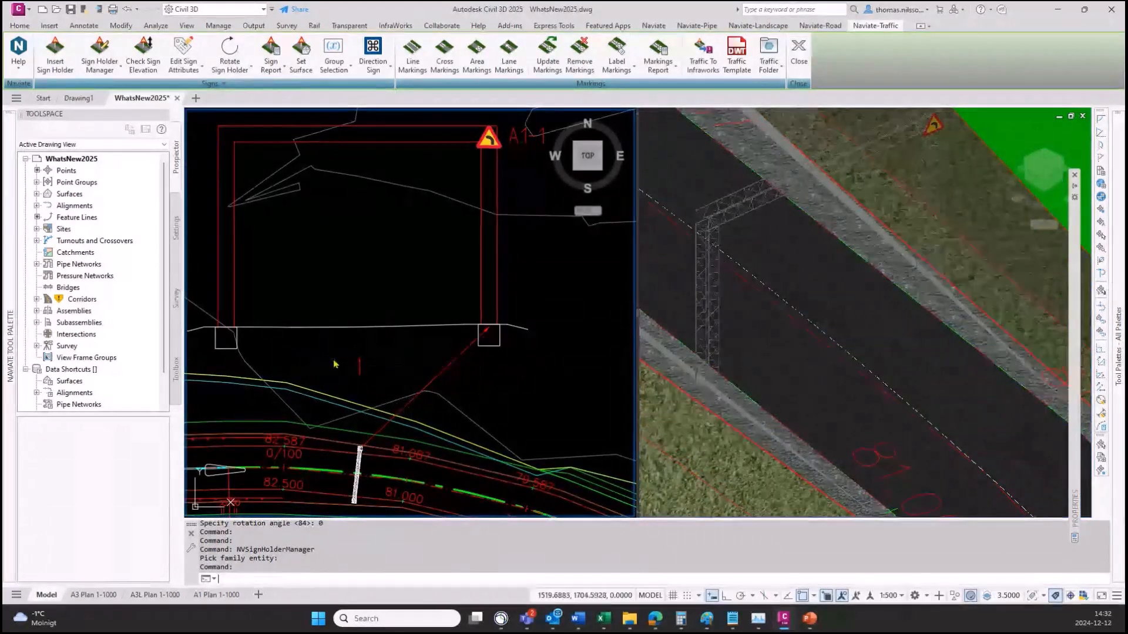
{"action": "key", "text": "Return"}
{"action": "left_click", "coordinate": [513, 306]}
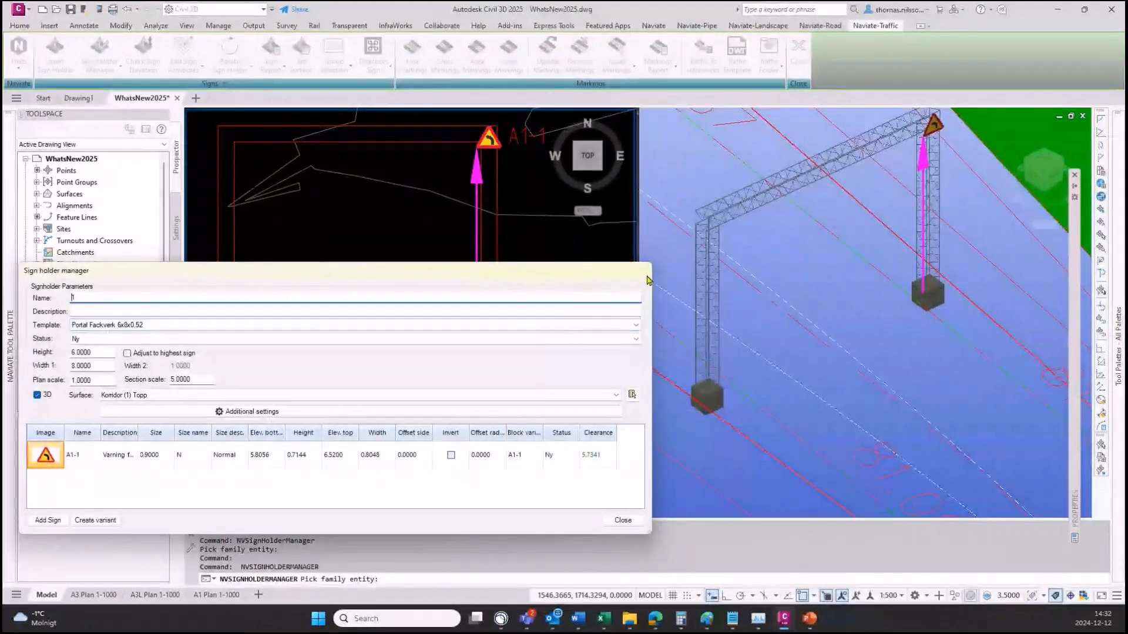
{"action": "left_click", "coordinate": [623, 520]}
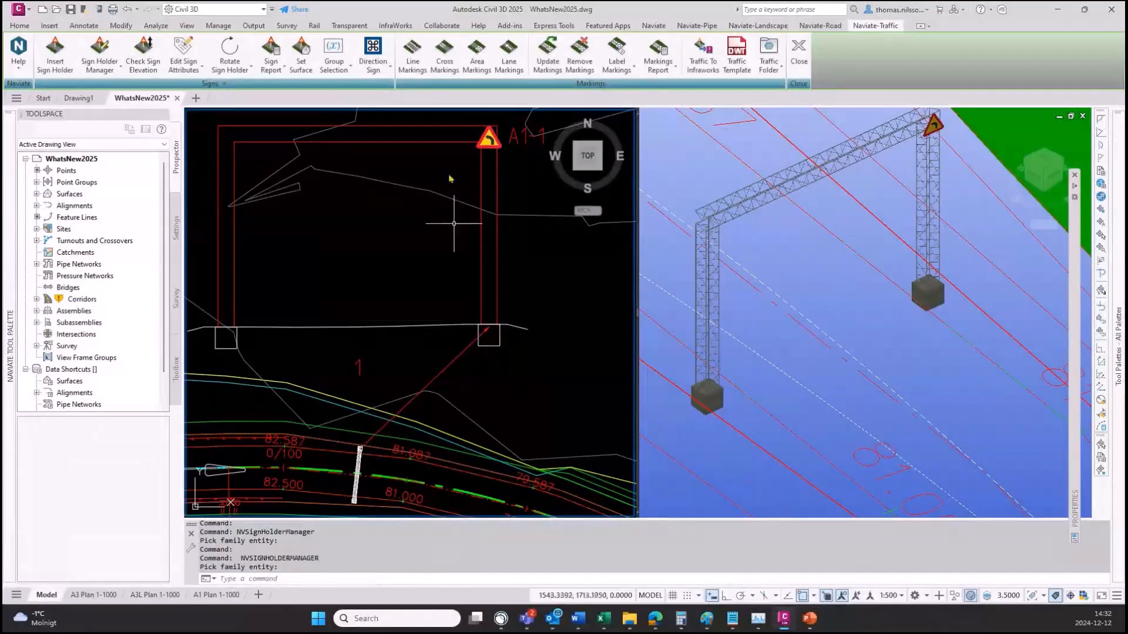
Start a direction sign in empty space above the portal's section view, named 123 and created from a template
{"action": "left_click", "coordinate": [372, 53]}
{"action": "scroll", "coordinate": [415, 271], "scroll_direction": "down", "scroll_amount": 4}
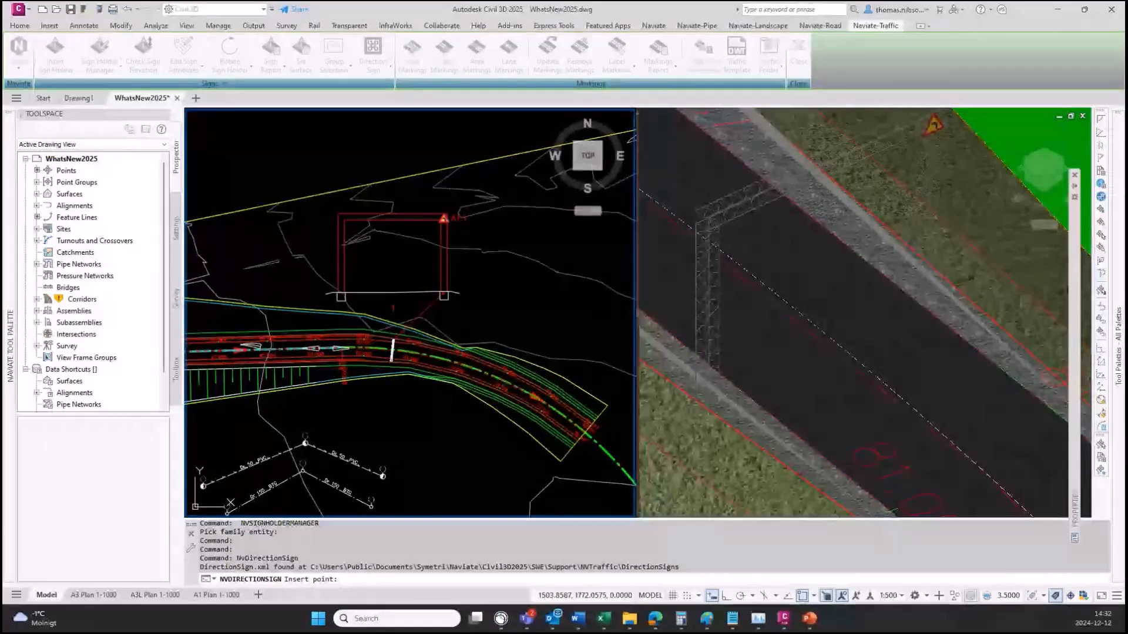
{"action": "left_click_drag", "start_coordinate": [2, 303], "coordinate": [349, 205]}
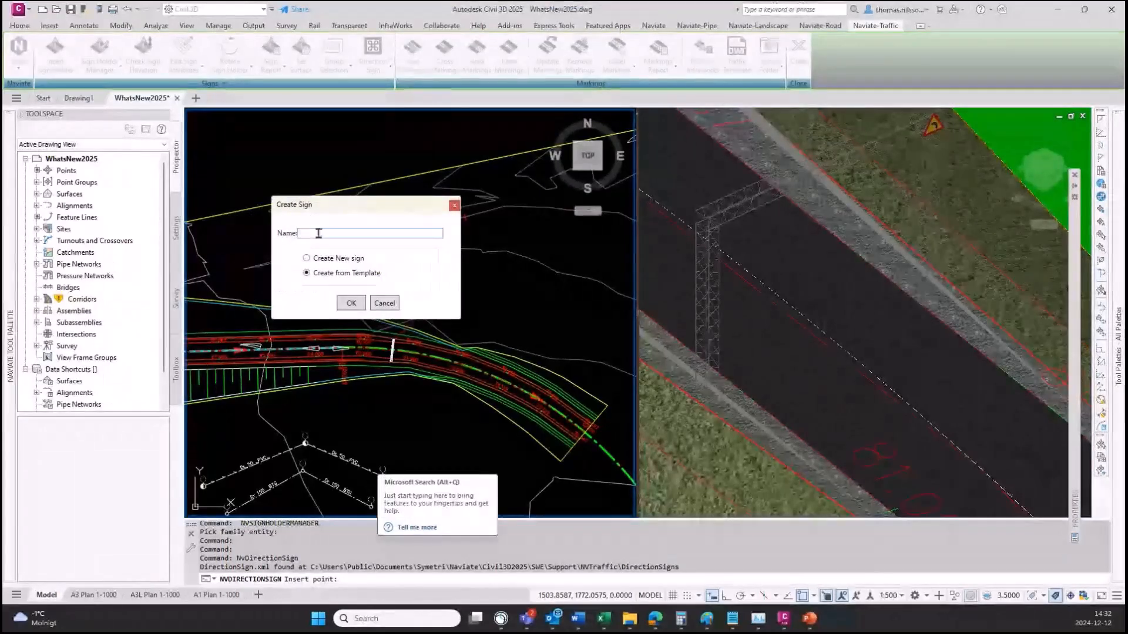
{"action": "type", "text": "123"}
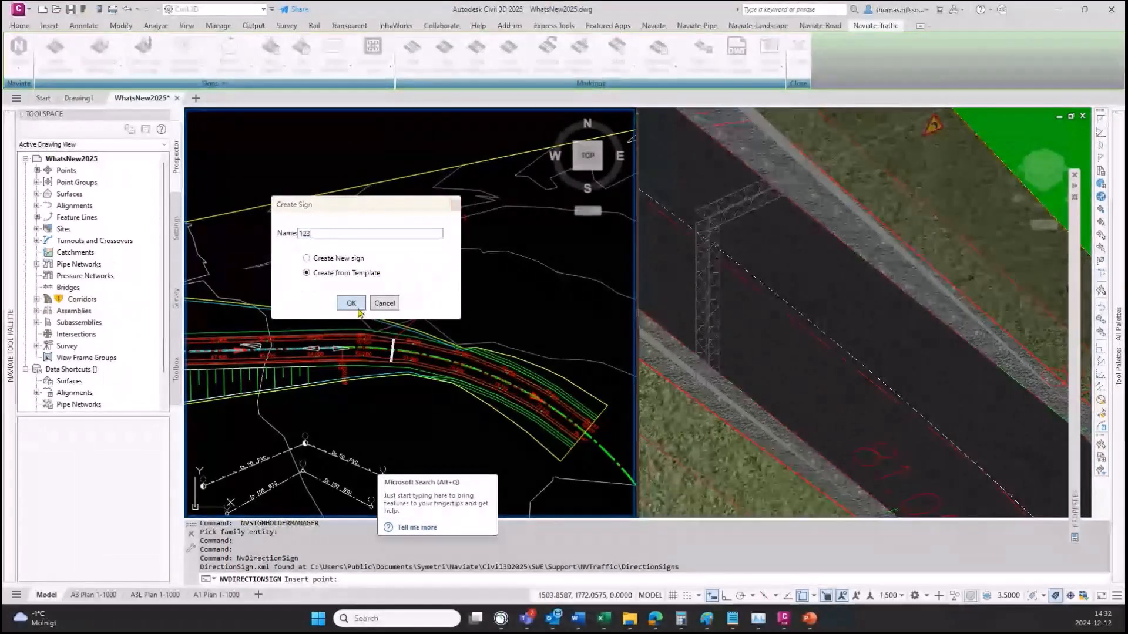
{"action": "left_click", "coordinate": [357, 306]}
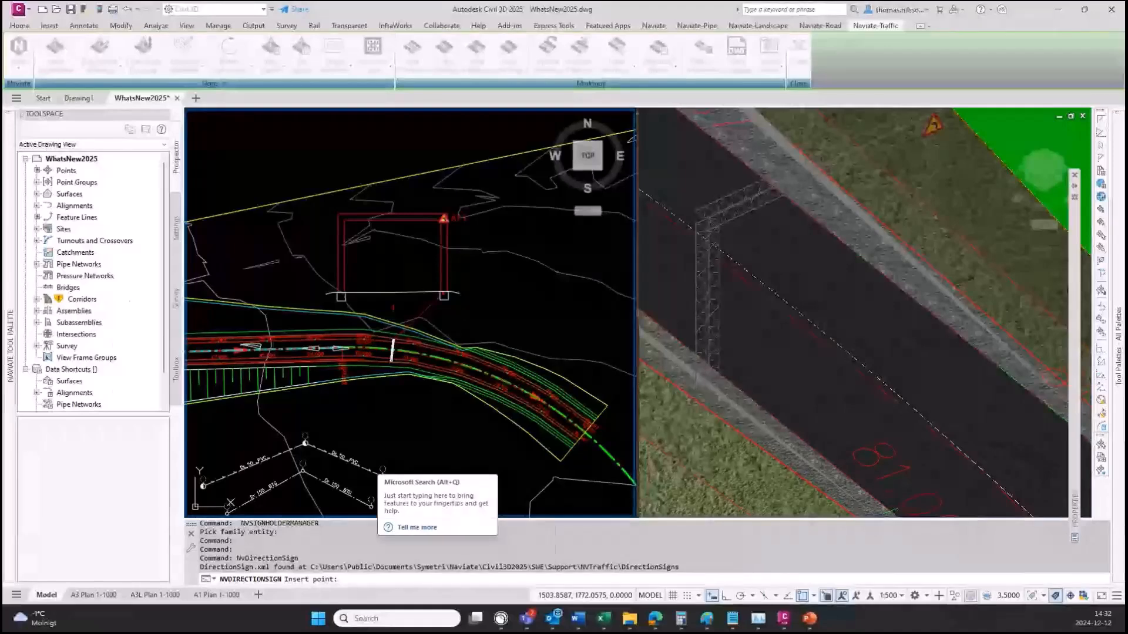
Load the F01-2.trf template and insert the resulting direction sign into the drawing
{"action": "left_click", "coordinate": [330, 269]}
{"action": "scroll", "coordinate": [470, 449], "scroll_direction": "down", "scroll_amount": 1}
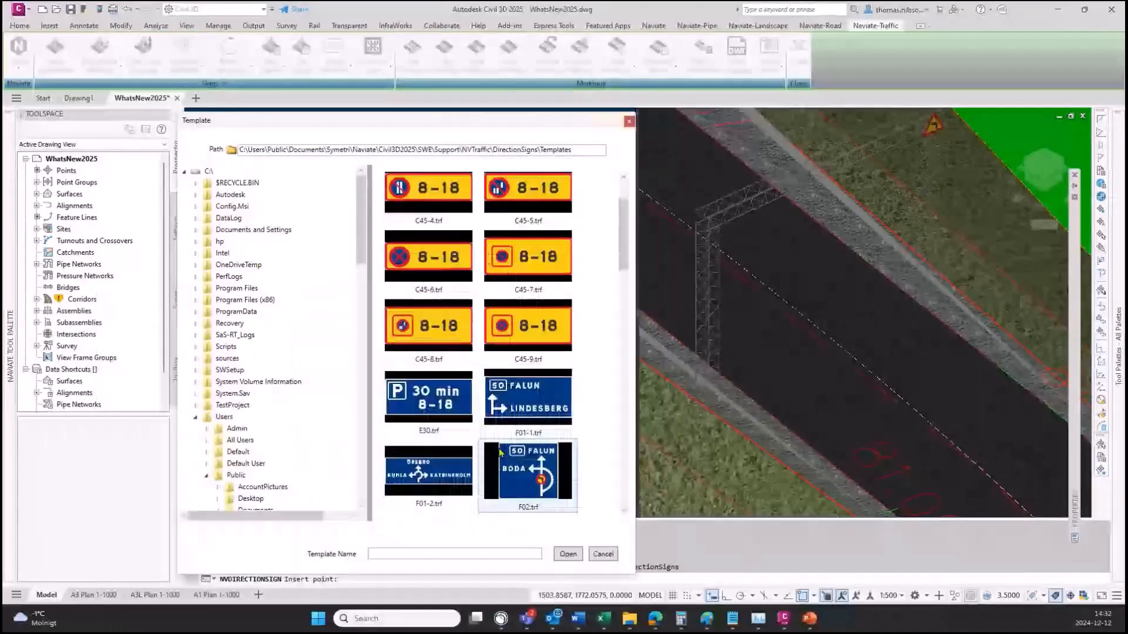
{"action": "scroll", "coordinate": [447, 452], "scroll_direction": "down", "scroll_amount": 2}
{"action": "left_click", "coordinate": [440, 453]}
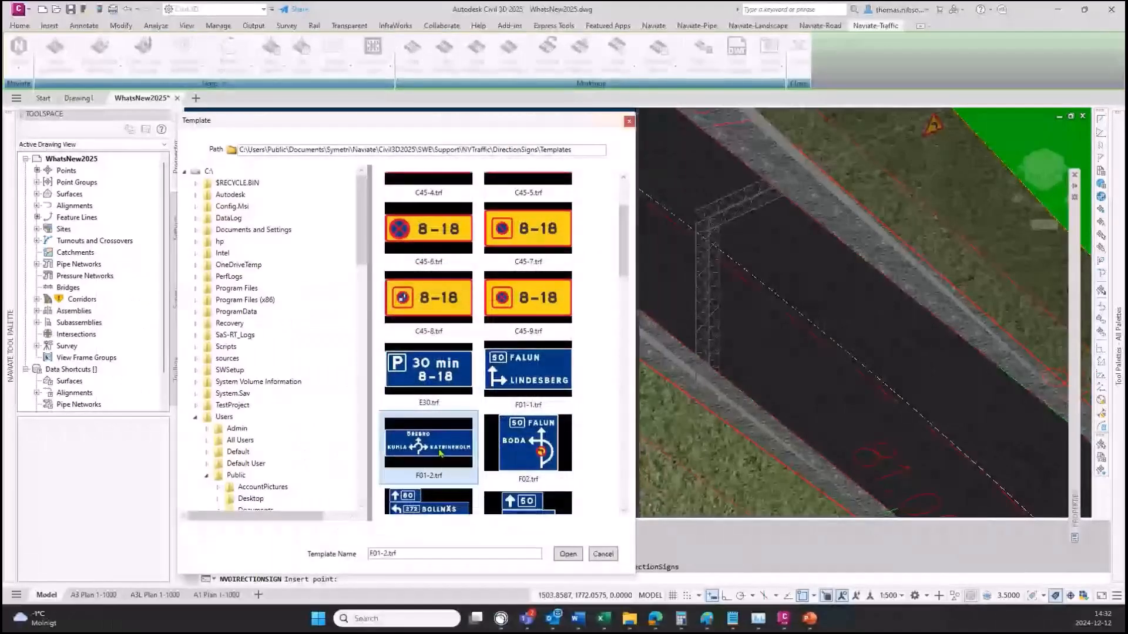
{"action": "left_click", "coordinate": [567, 554]}
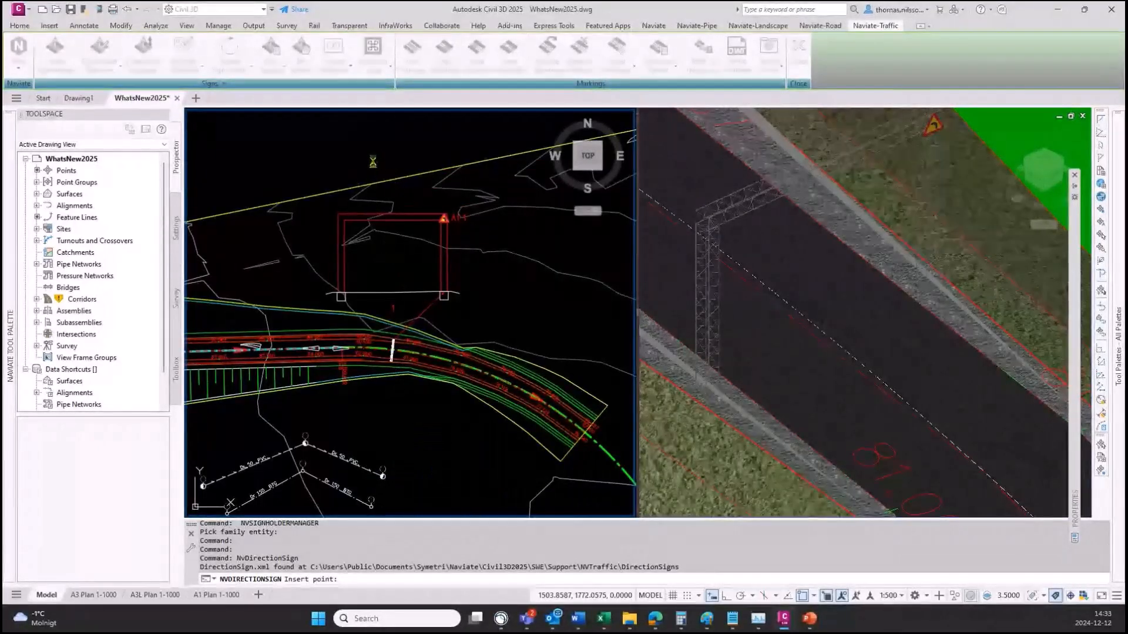
{"action": "left_click", "coordinate": [411, 175]}
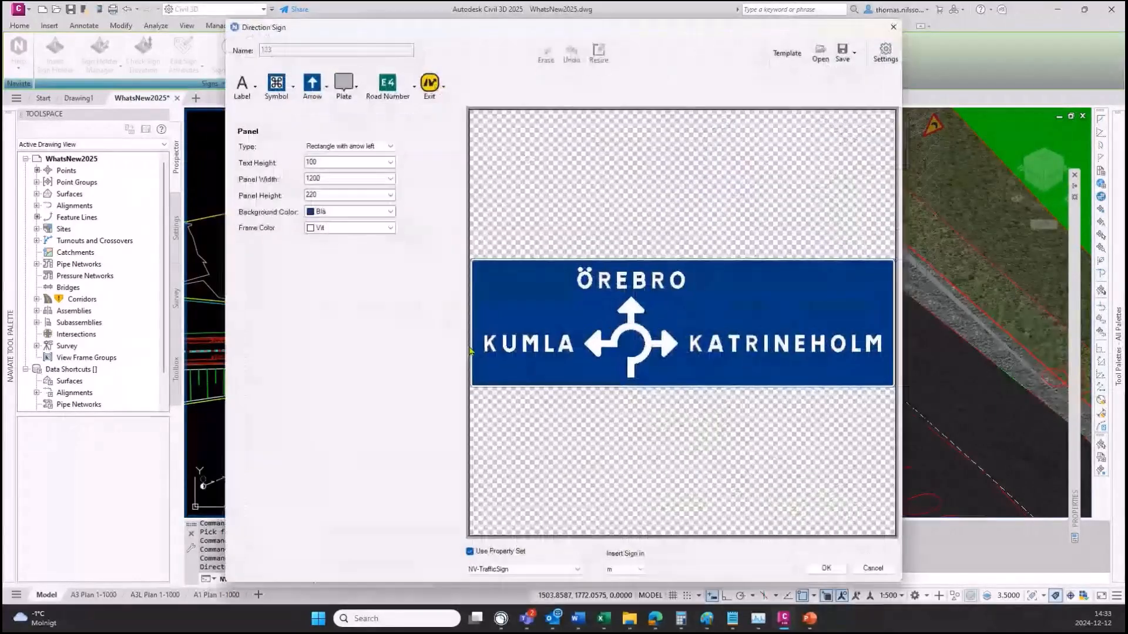
{"action": "left_click", "coordinate": [827, 570]}
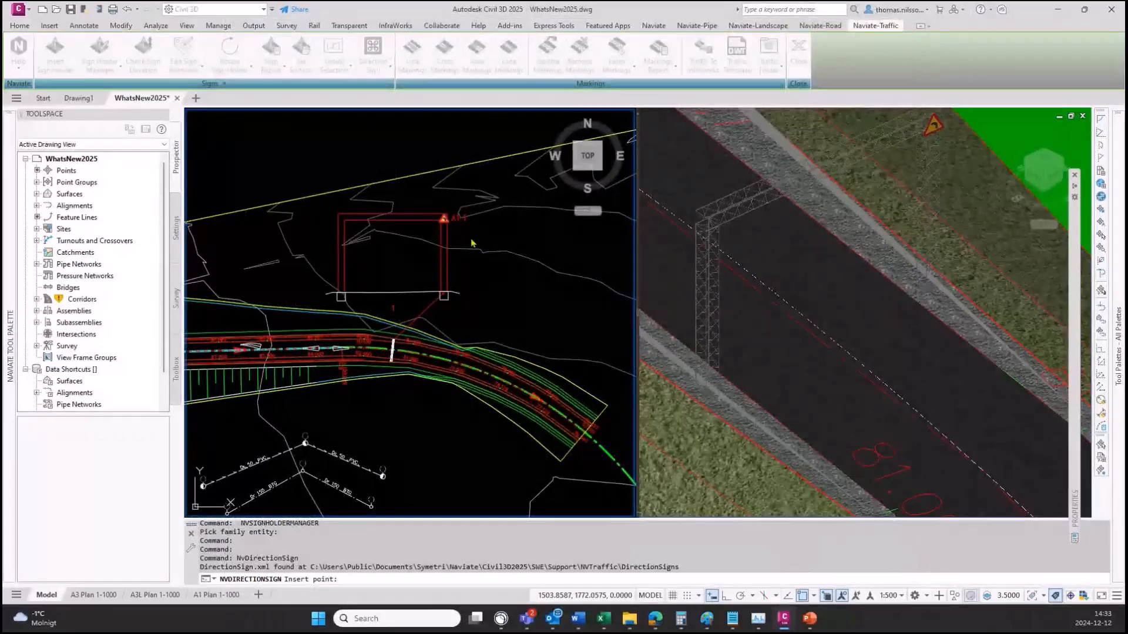
Start adding a sign to the portal in the sign holder manager, with the sign group set to Z Exporterade Lokaliseringstavlor
{"action": "scroll", "coordinate": [341, 148], "scroll_direction": "up", "scroll_amount": 8}
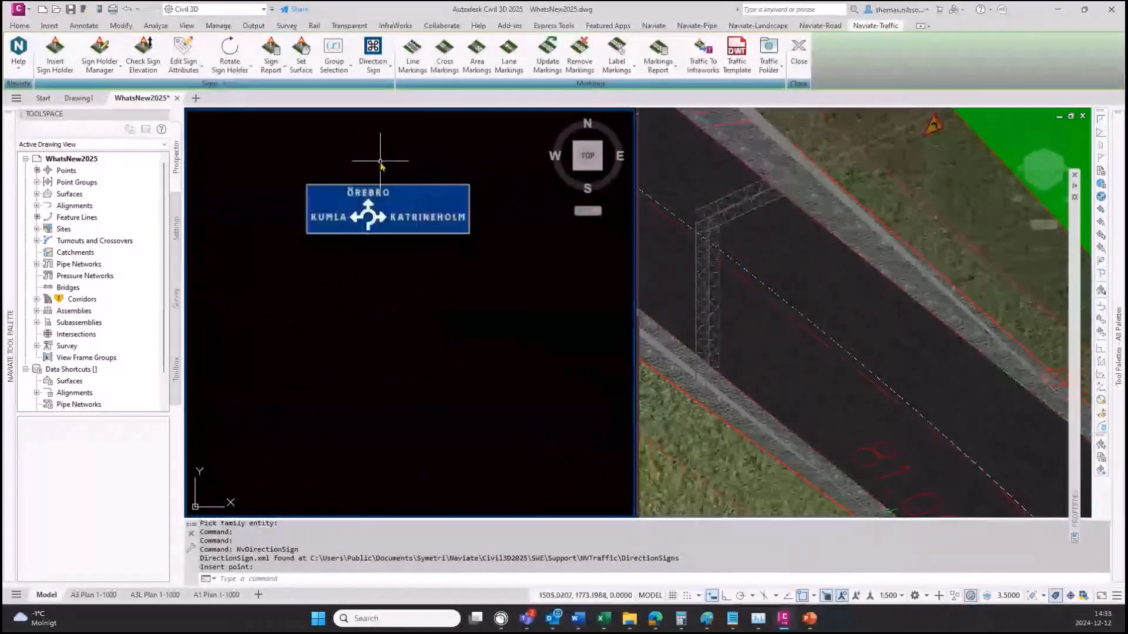
{"action": "scroll", "coordinate": [406, 247], "scroll_direction": "down", "scroll_amount": 8}
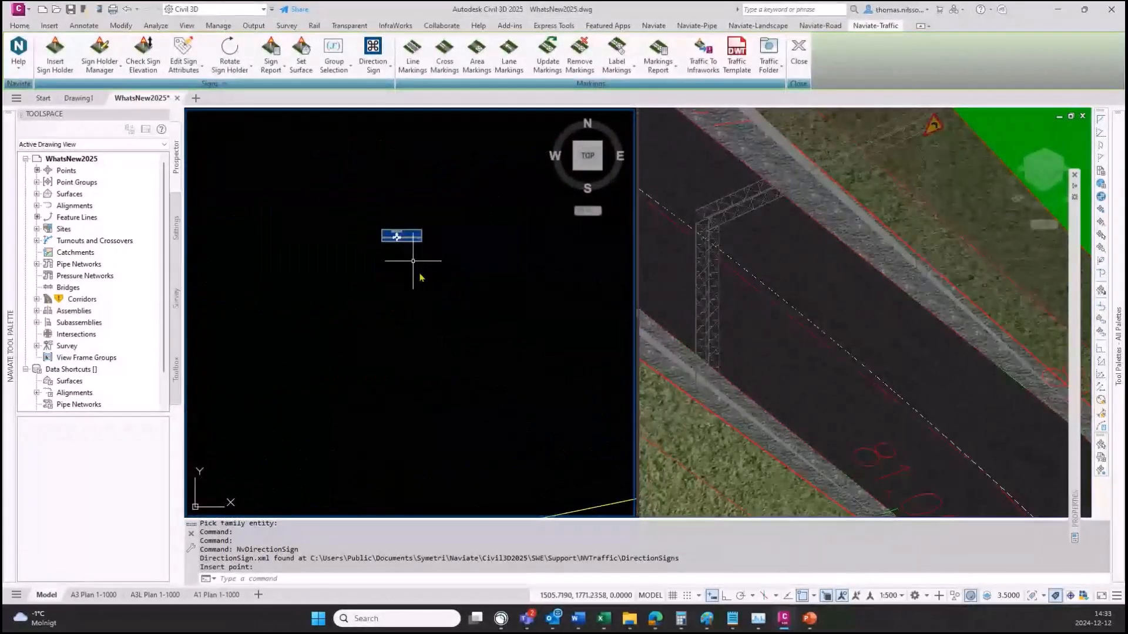
{"action": "scroll", "coordinate": [489, 418], "scroll_direction": "up", "scroll_amount": 5}
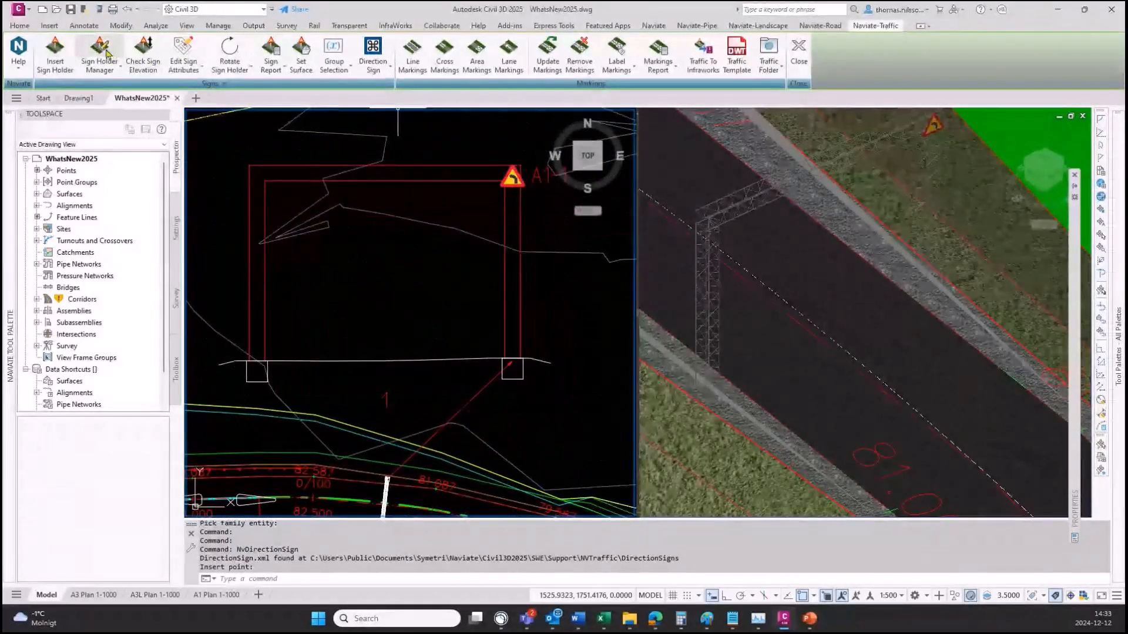
{"action": "left_click", "coordinate": [123, 63]}
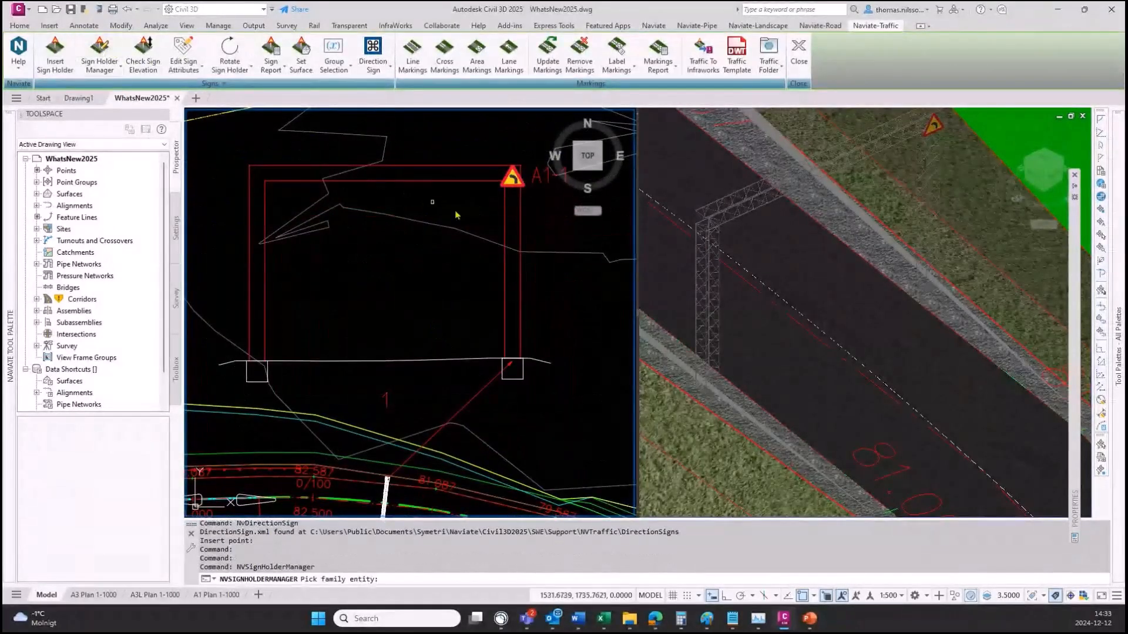
{"action": "left_click", "coordinate": [474, 182]}
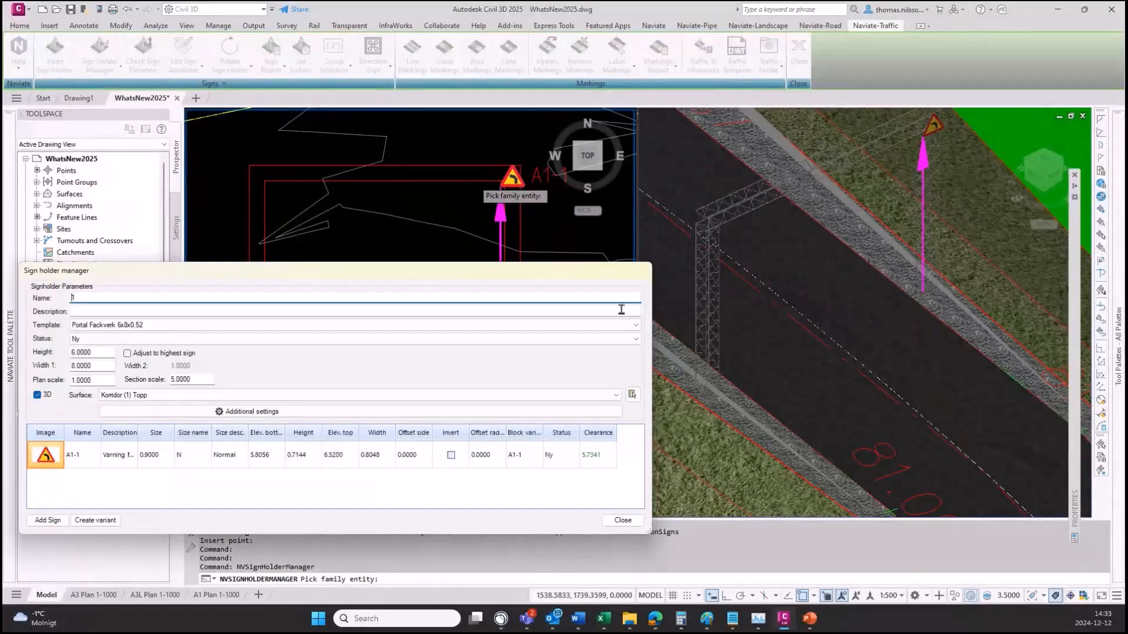
{"action": "left_click", "coordinate": [47, 520]}
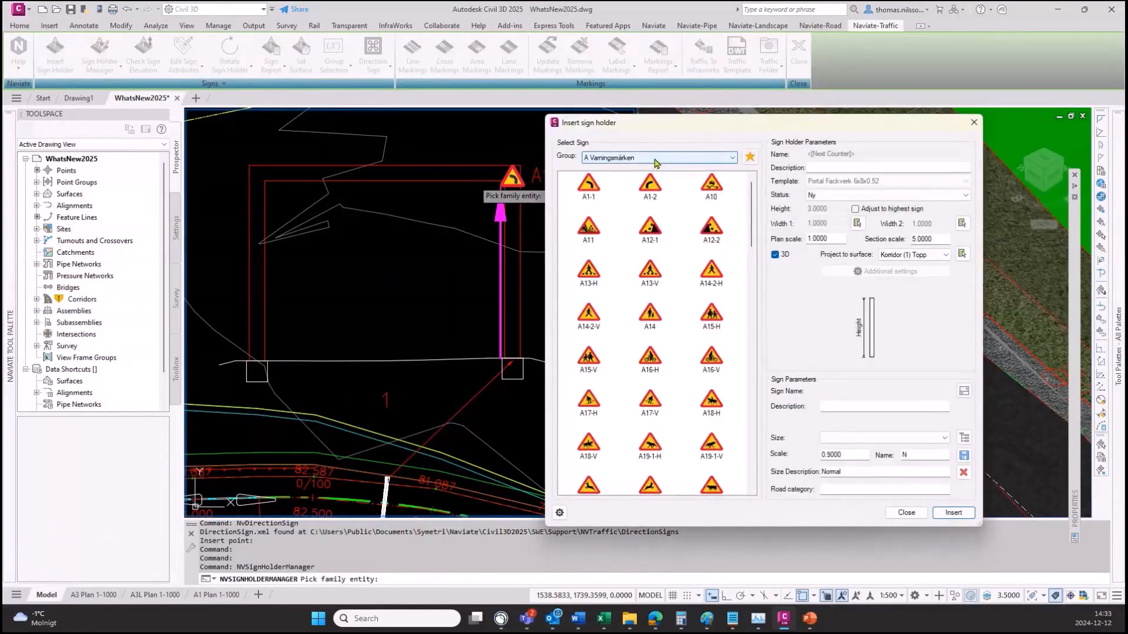
{"action": "left_click", "coordinate": [652, 159]}
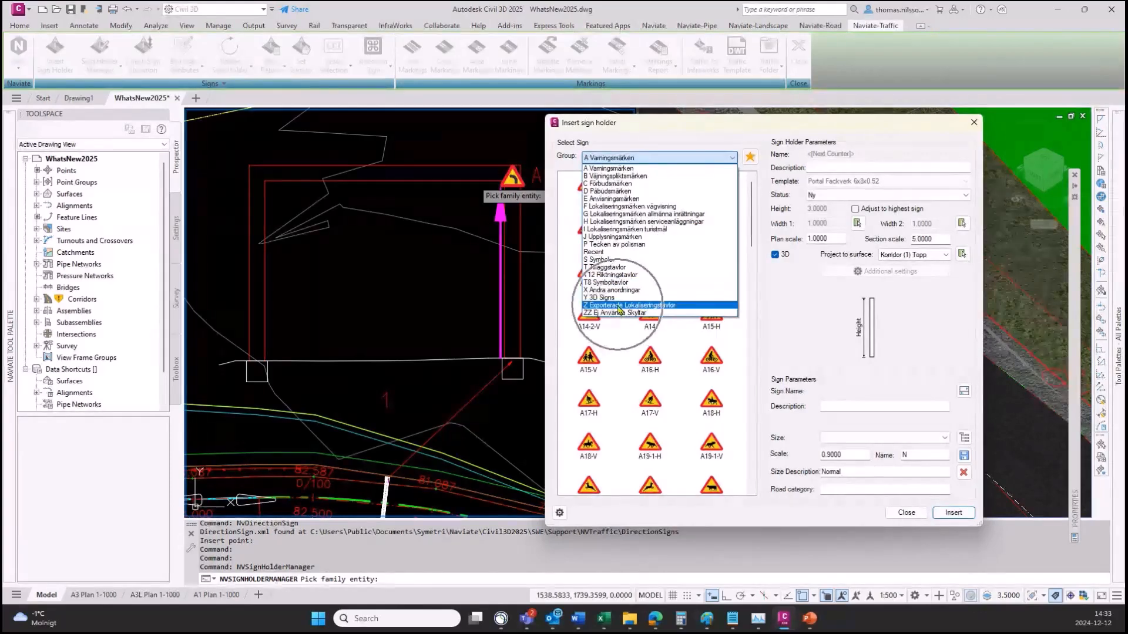
{"action": "left_click", "coordinate": [618, 306]}
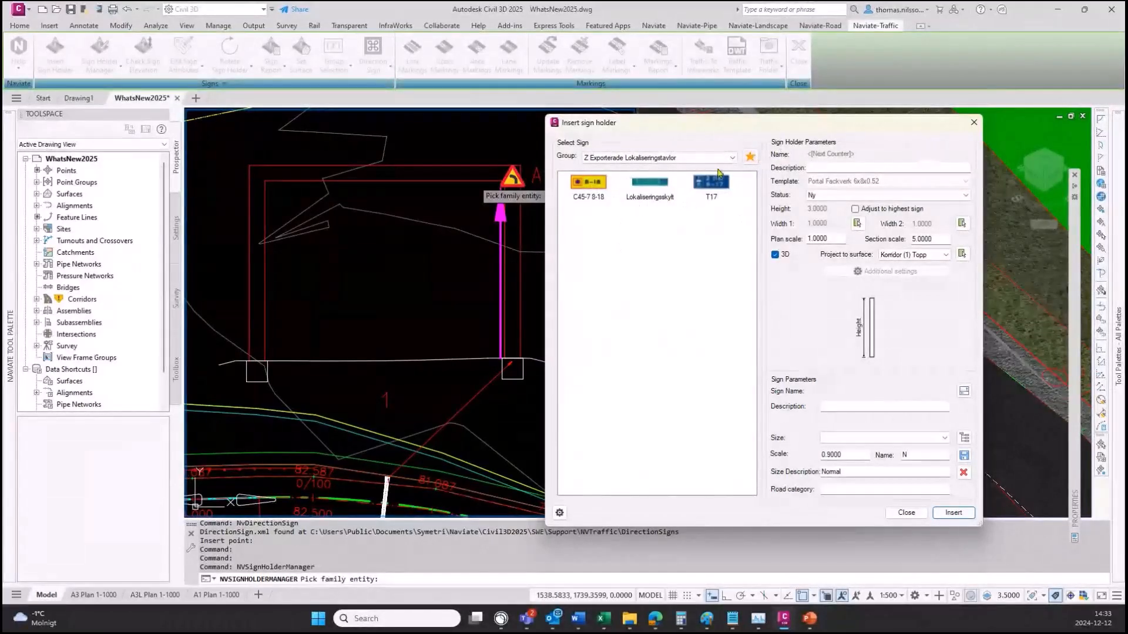
Pick direction sign 123 from the drawing as the sign to add and set its scale to 1
{"action": "left_click", "coordinate": [963, 393]}
{"action": "left_click", "coordinate": [966, 395]}
{"action": "middle_click_drag", "start_coordinate": [416, 202], "coordinate": [504, 401]}
{"action": "left_click", "coordinate": [362, 182]}
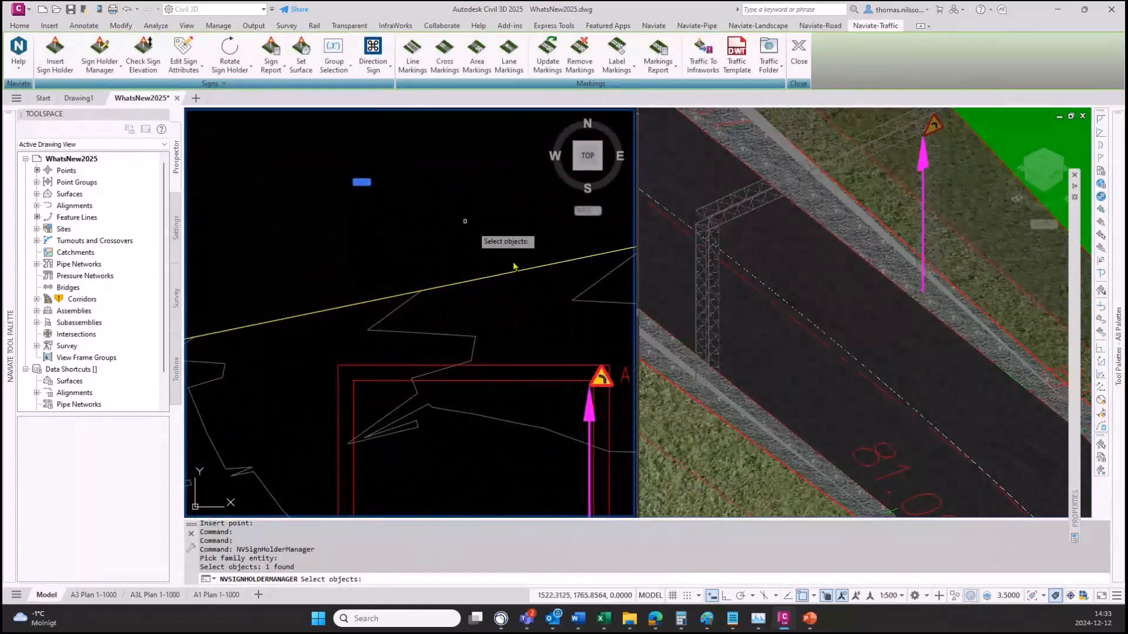
{"action": "key", "text": "Return"}
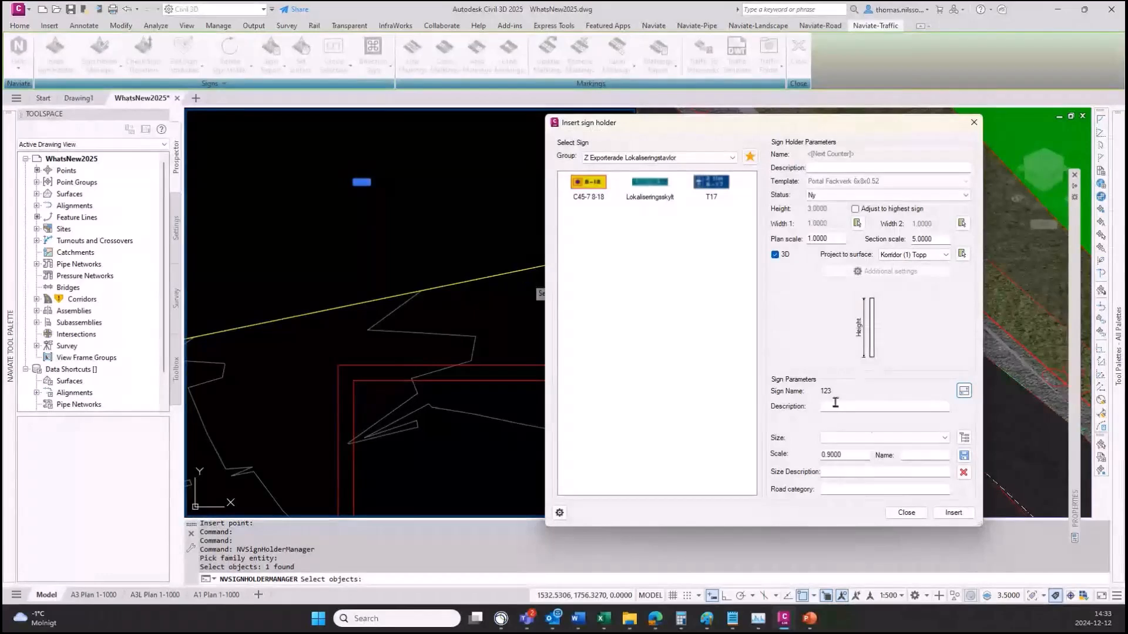
{"action": "double_click", "coordinate": [858, 456]}
{"action": "type", "text": "1"}
{"action": "key", "text": "Tab"}
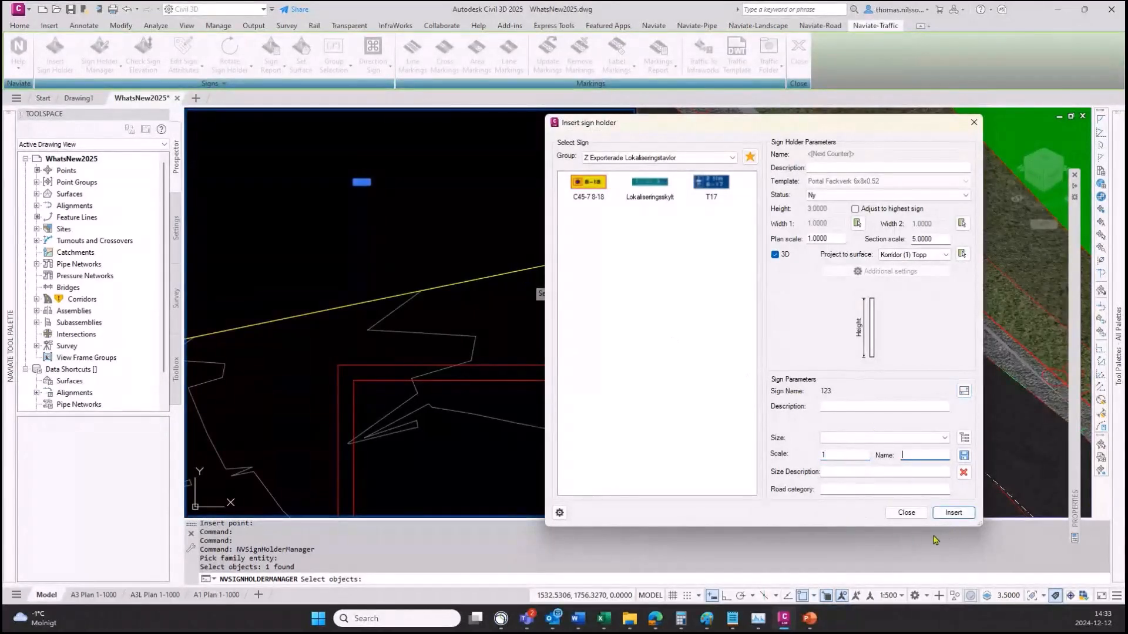
Insert direction sign 123 on the portal's crossbeam in the section view, with object snap turned off
{"action": "left_click", "coordinate": [954, 517]}
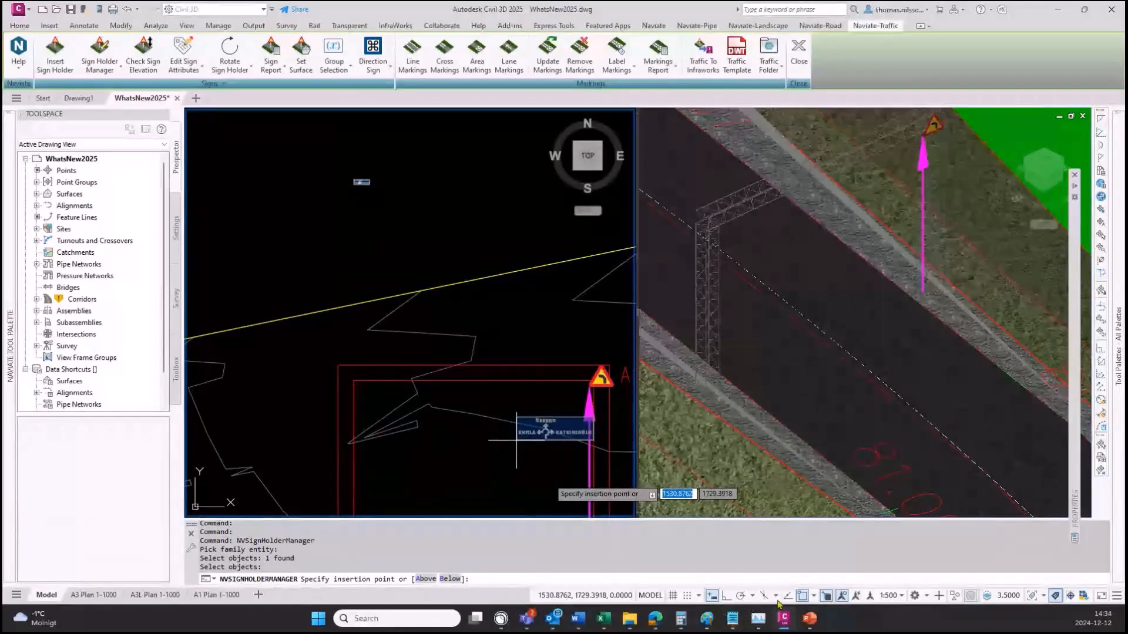
{"action": "left_click", "coordinate": [803, 595]}
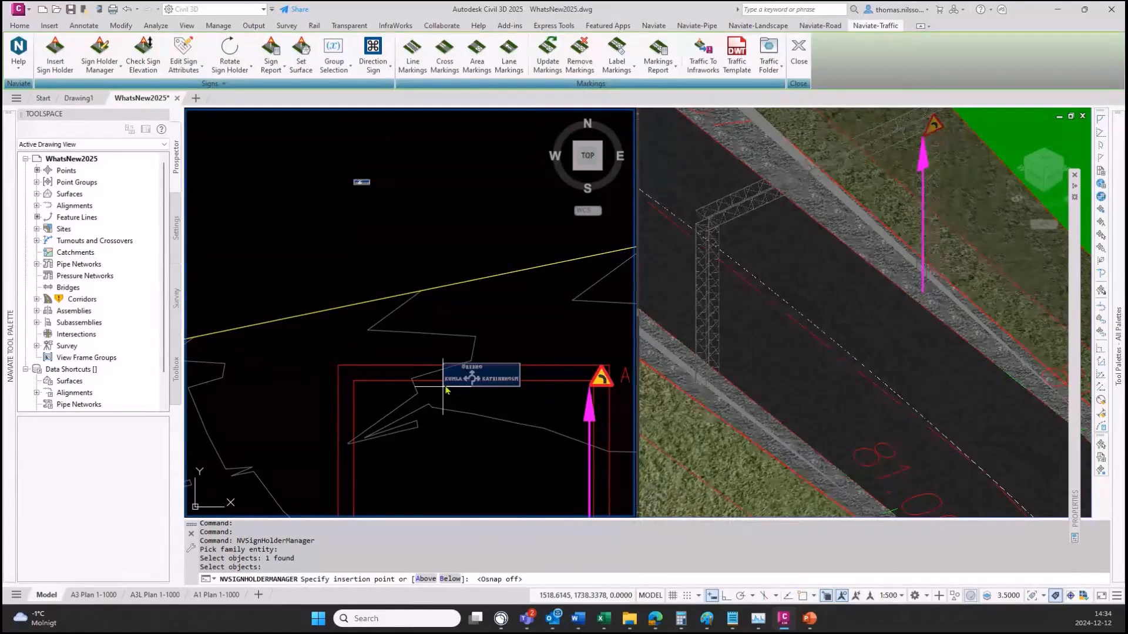
{"action": "left_click", "coordinate": [446, 390]}
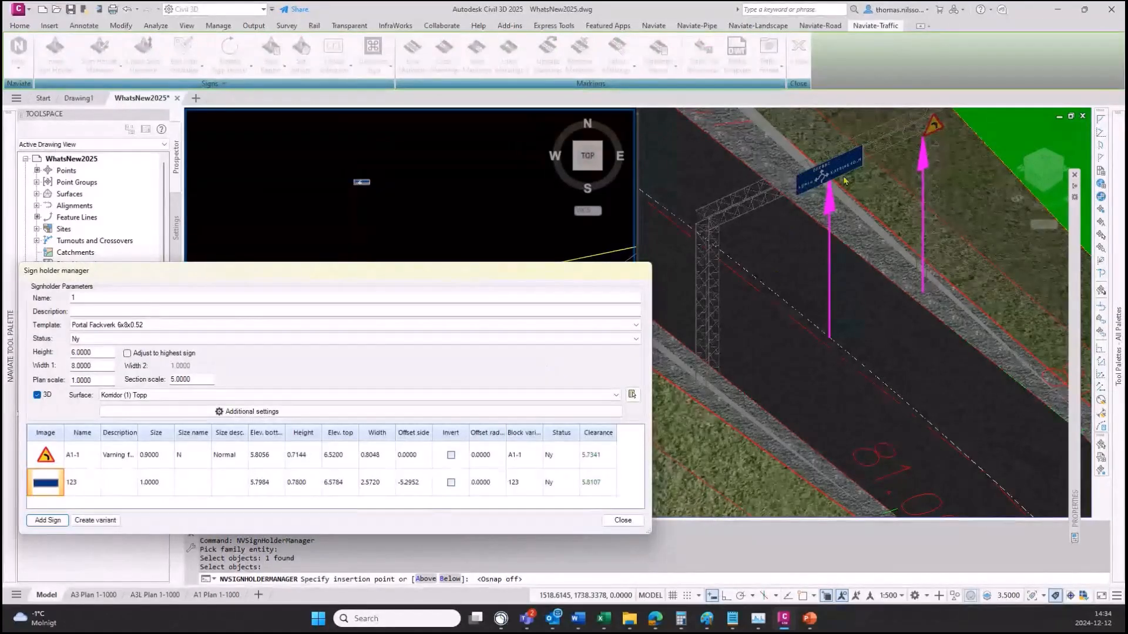
Set the clearance of sign 123 to 5.9 in the sign holder manager
{"action": "left_click_drag", "start_coordinate": [497, 275], "coordinate": [510, 72]}
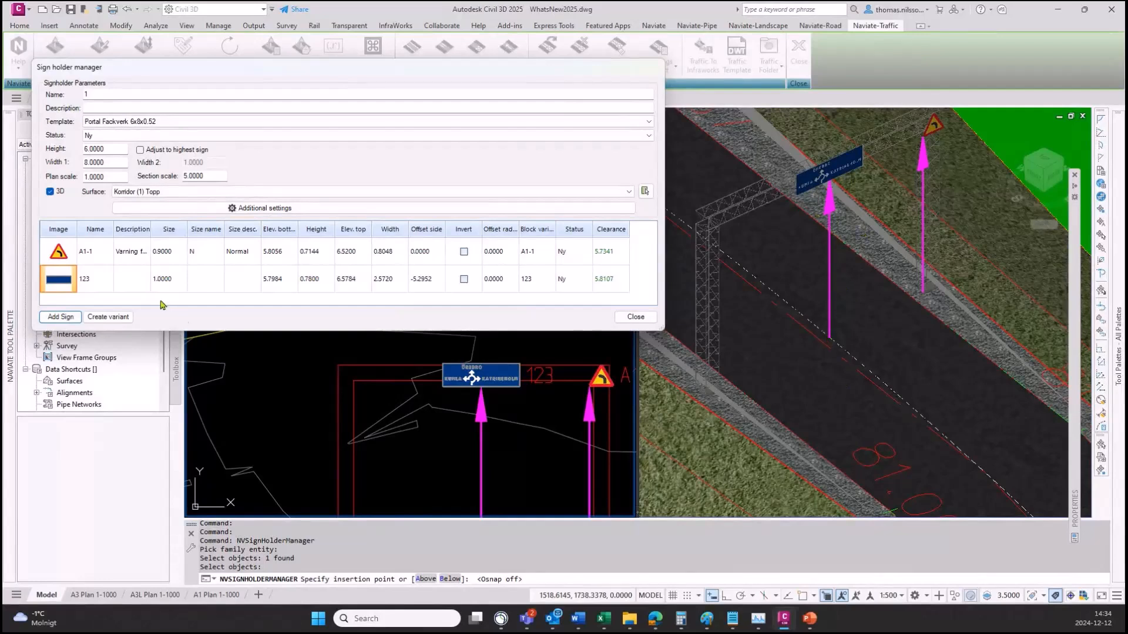
{"action": "left_click", "coordinate": [618, 288]}
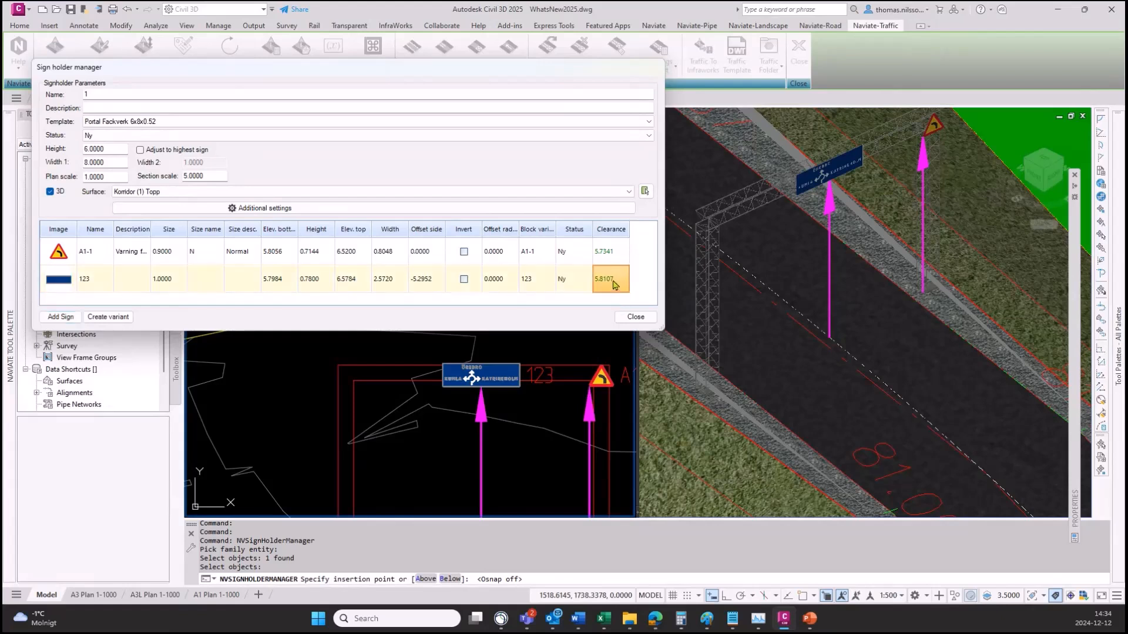
{"action": "left_click", "coordinate": [620, 284]}
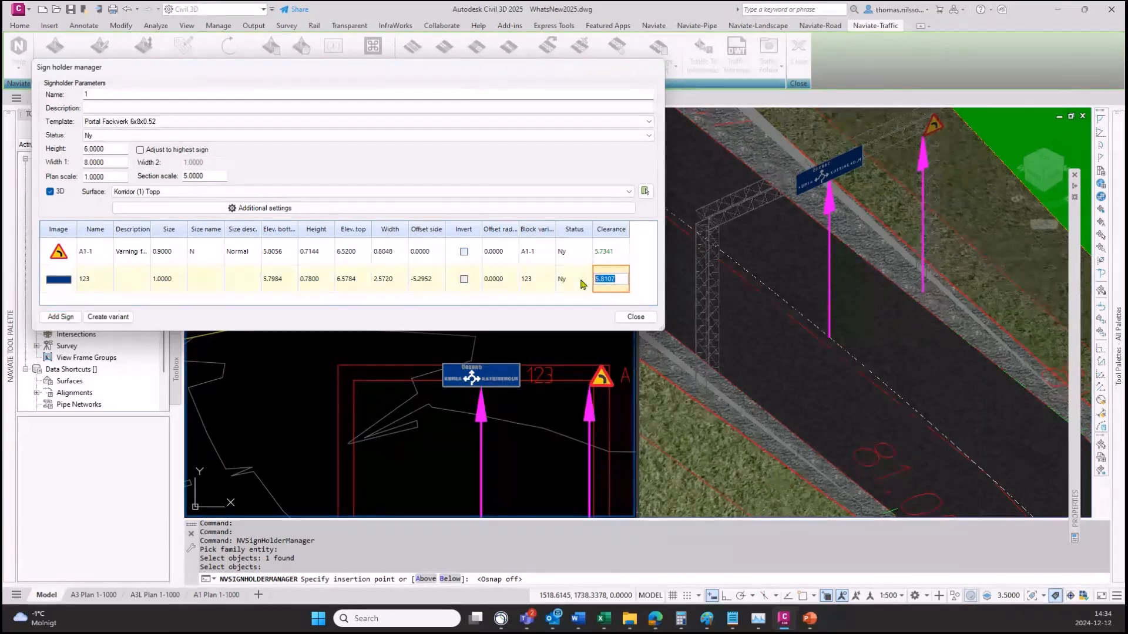
{"action": "type", "text": "5.9"}
{"action": "key", "text": "Return"}
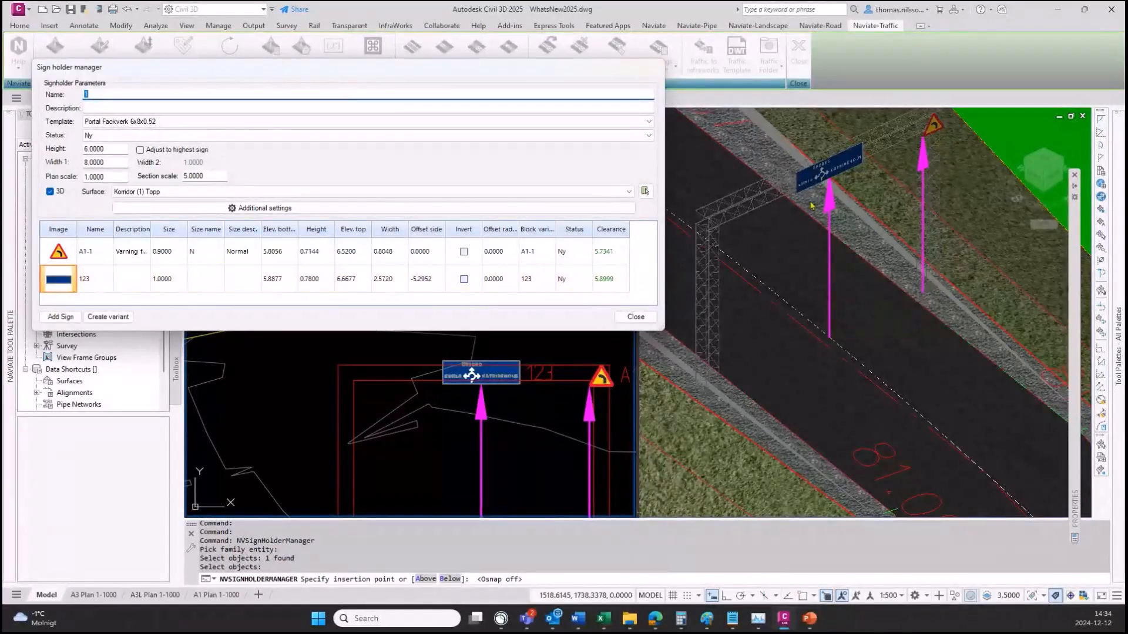
Try a clearance of 5 for sign 123 and set it back to 5.9
{"action": "double_click", "coordinate": [612, 280]}
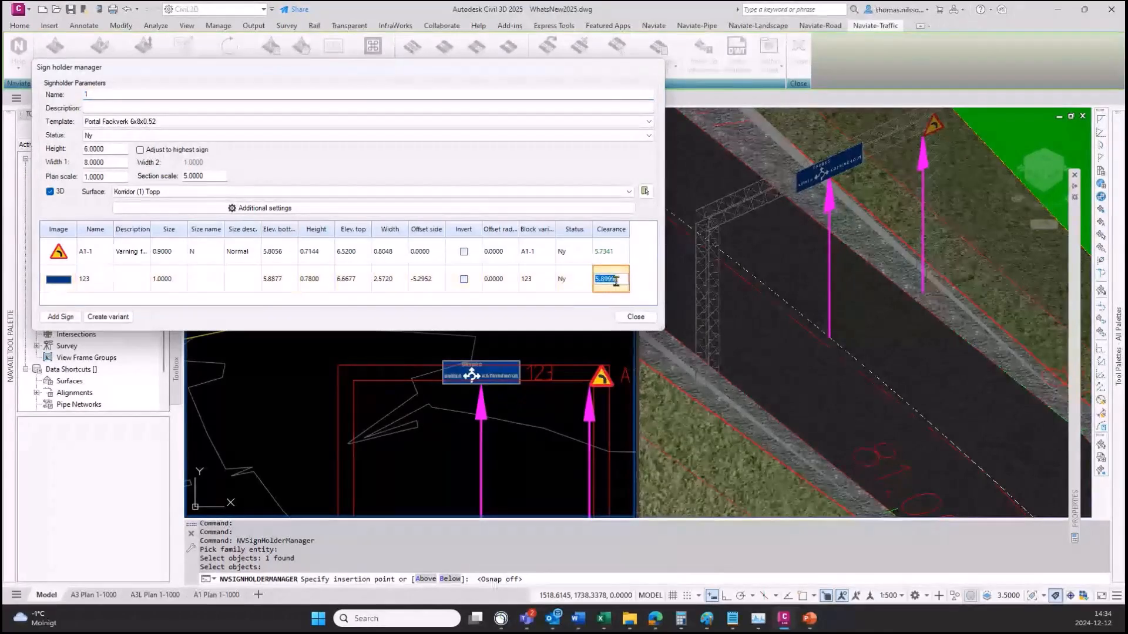
{"action": "type", "text": "6"}
{"action": "key", "text": "Return"}
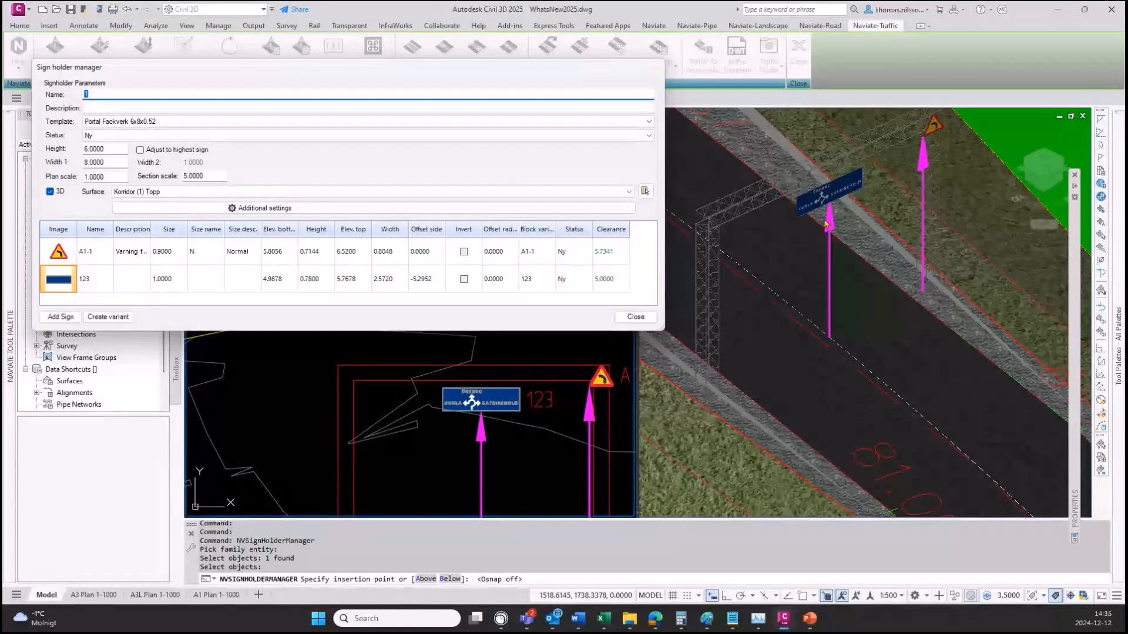
{"action": "left_click", "coordinate": [612, 279]}
{"action": "left_click", "coordinate": [617, 280]}
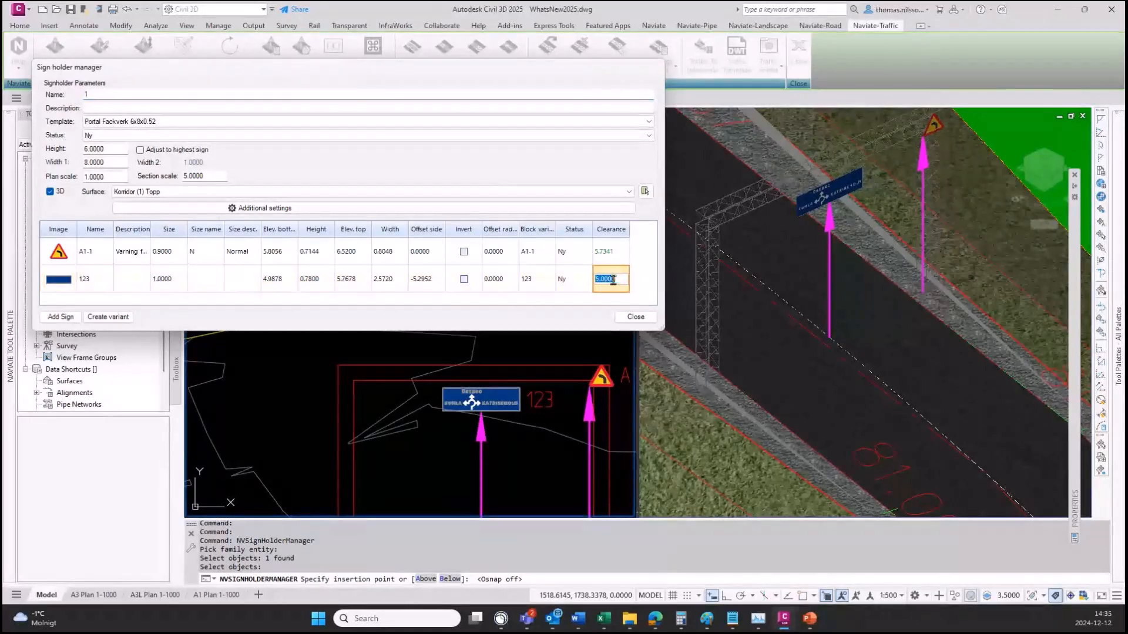
{"action": "type", "text": "5.9"}
{"action": "key", "text": "Return"}
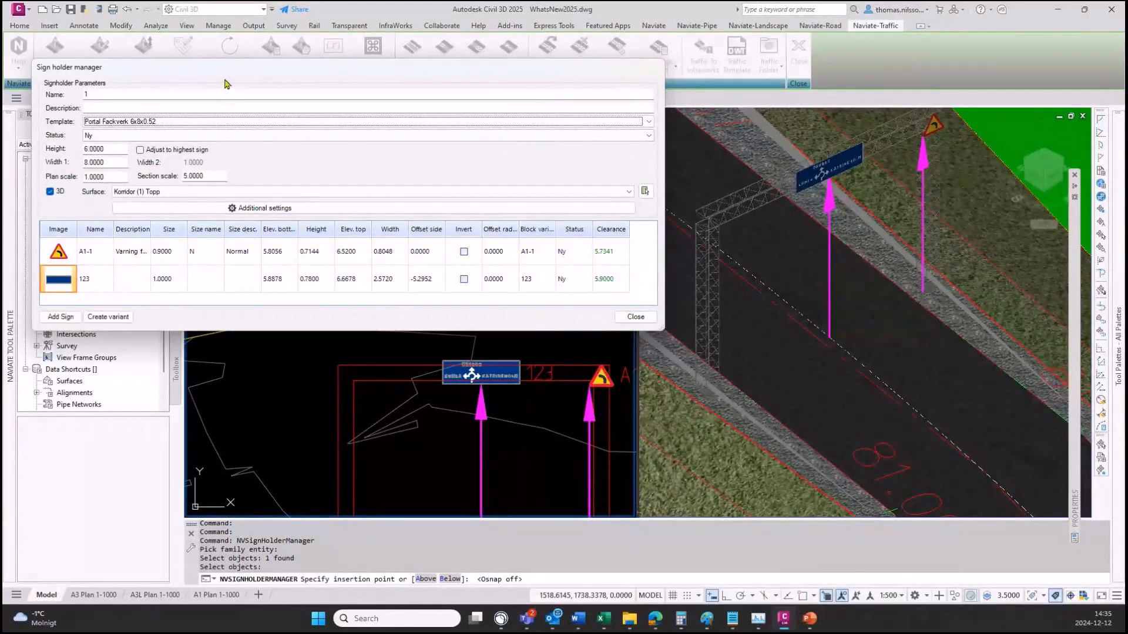
Add the TrafficLight-RedYellow sign from the Y 3D Signs group to the portal's left post in the section view and close the manager
{"action": "left_click_drag", "start_coordinate": [229, 68], "coordinate": [263, 53]}
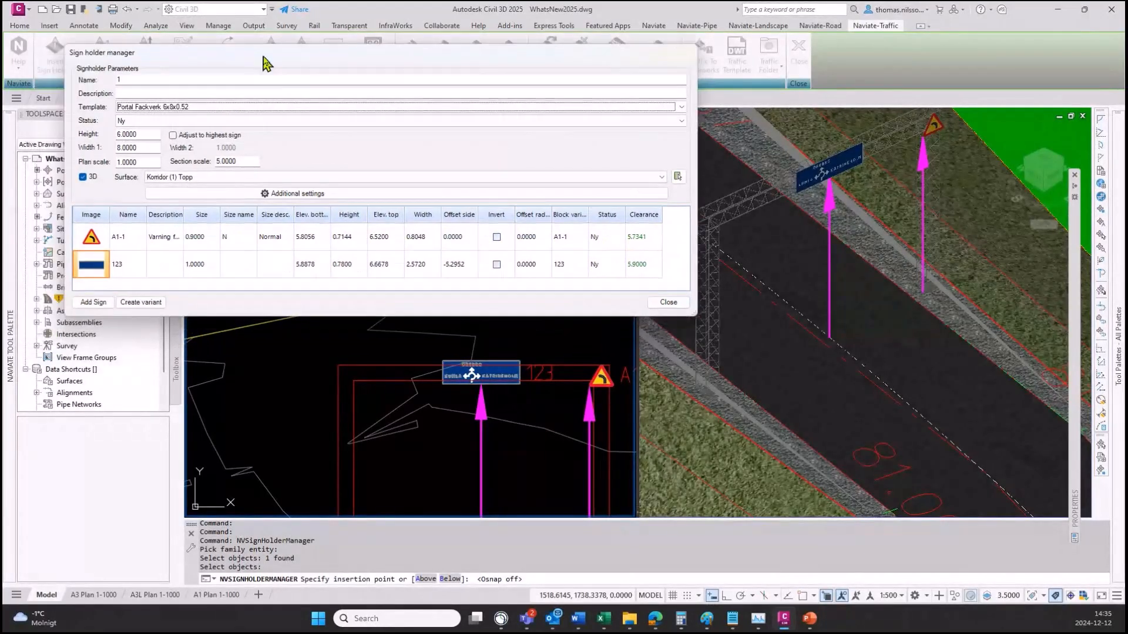
{"action": "left_click", "coordinate": [94, 301]}
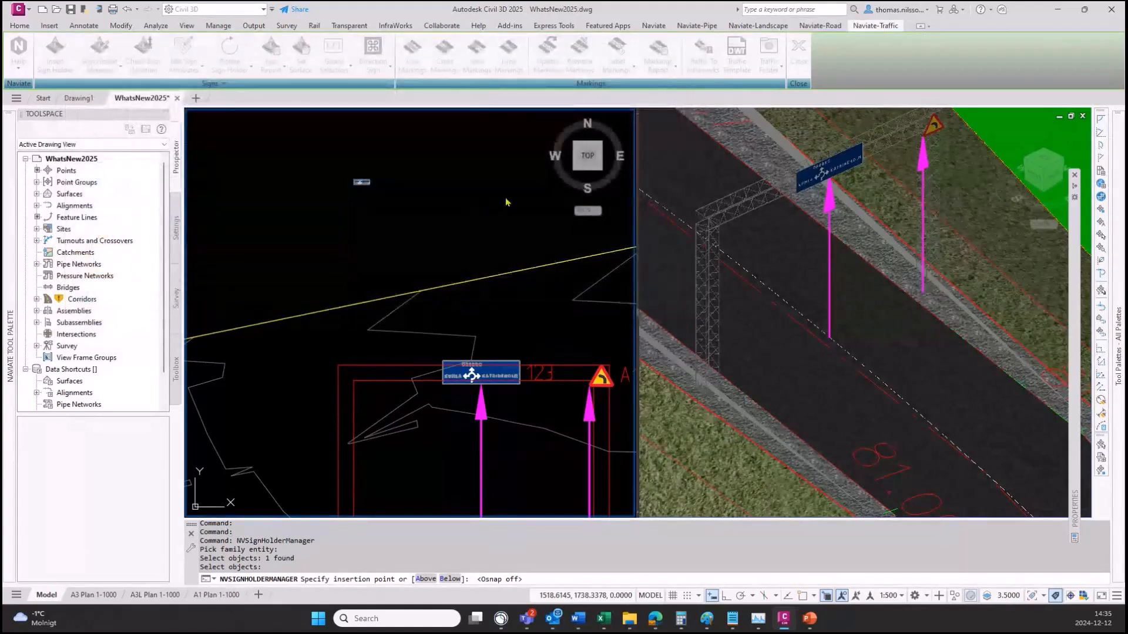
{"action": "left_click", "coordinate": [650, 158]}
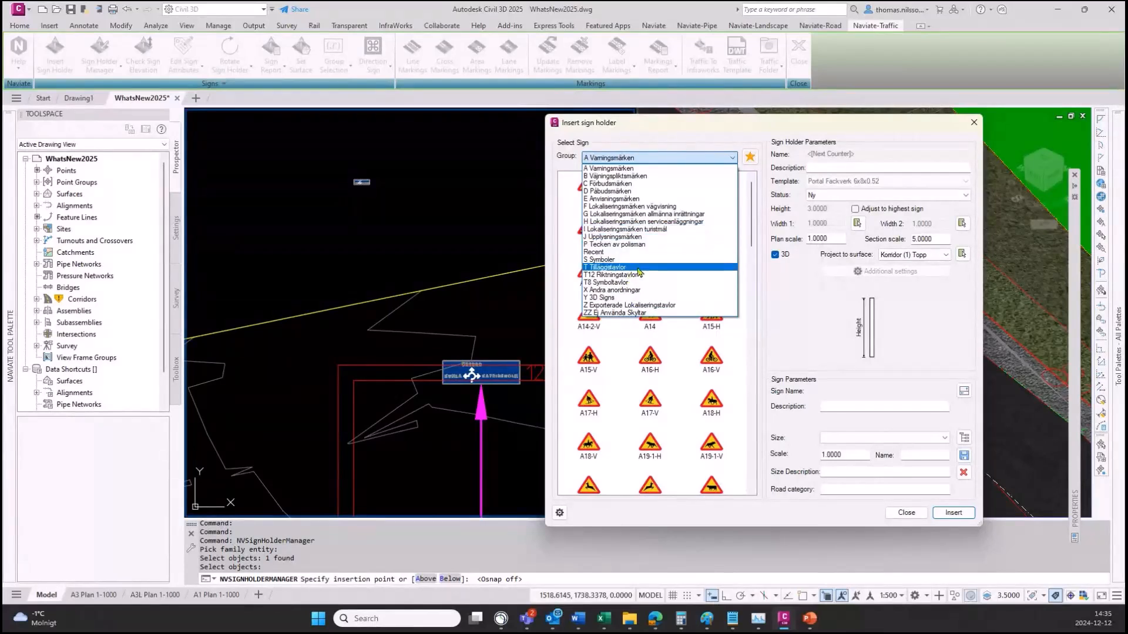
{"action": "left_click", "coordinate": [663, 297]}
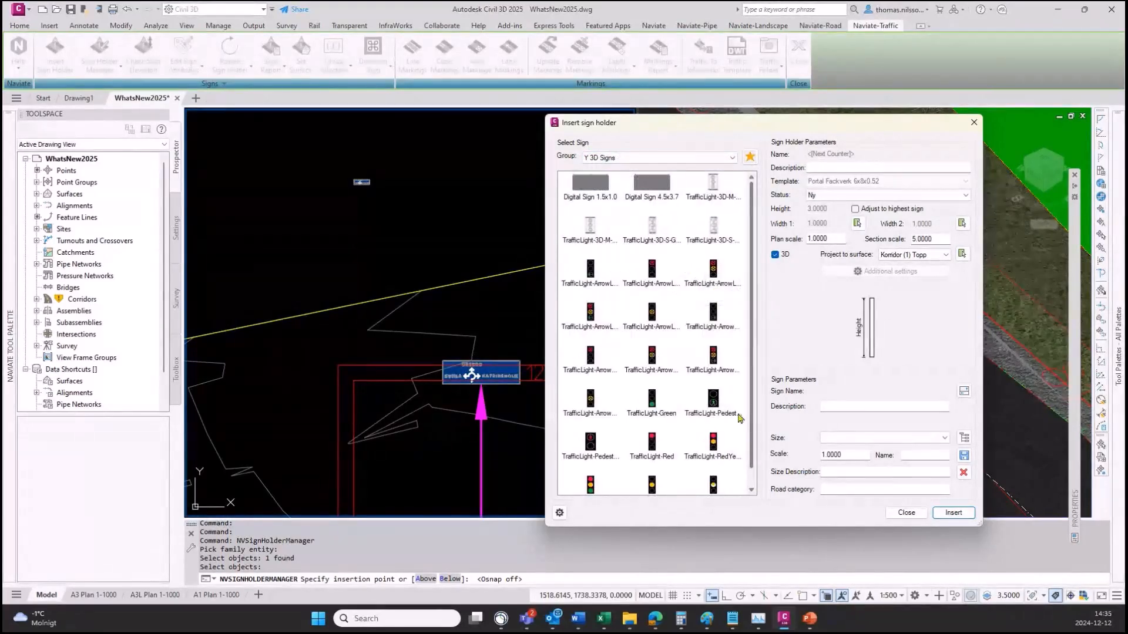
{"action": "left_click", "coordinate": [715, 443]}
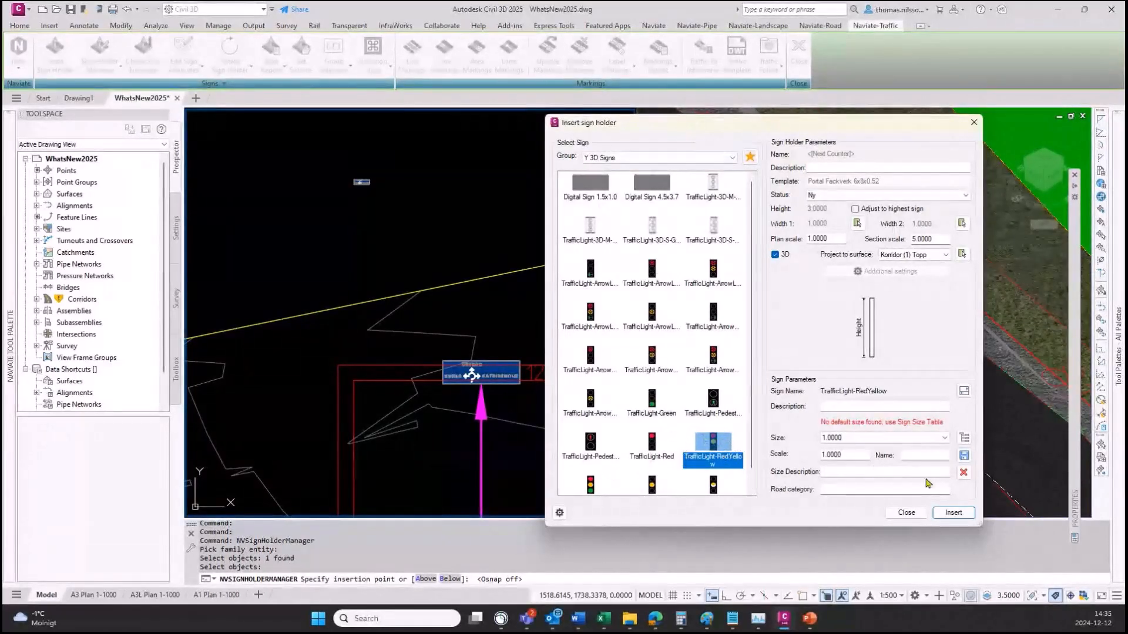
{"action": "left_click", "coordinate": [953, 513]}
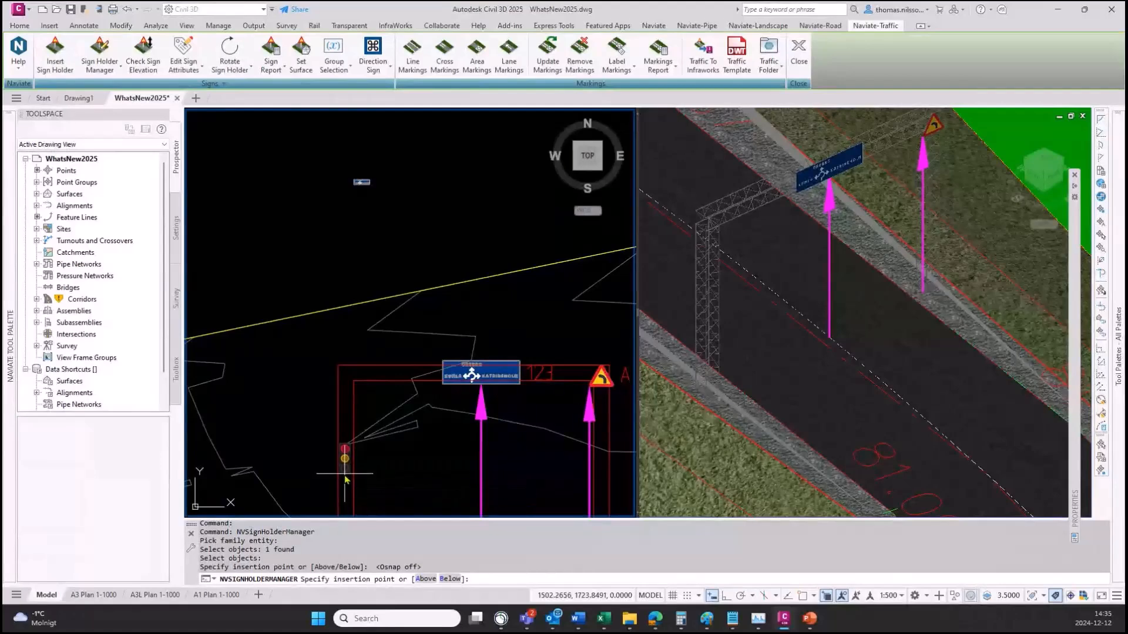
{"action": "left_click", "coordinate": [345, 480]}
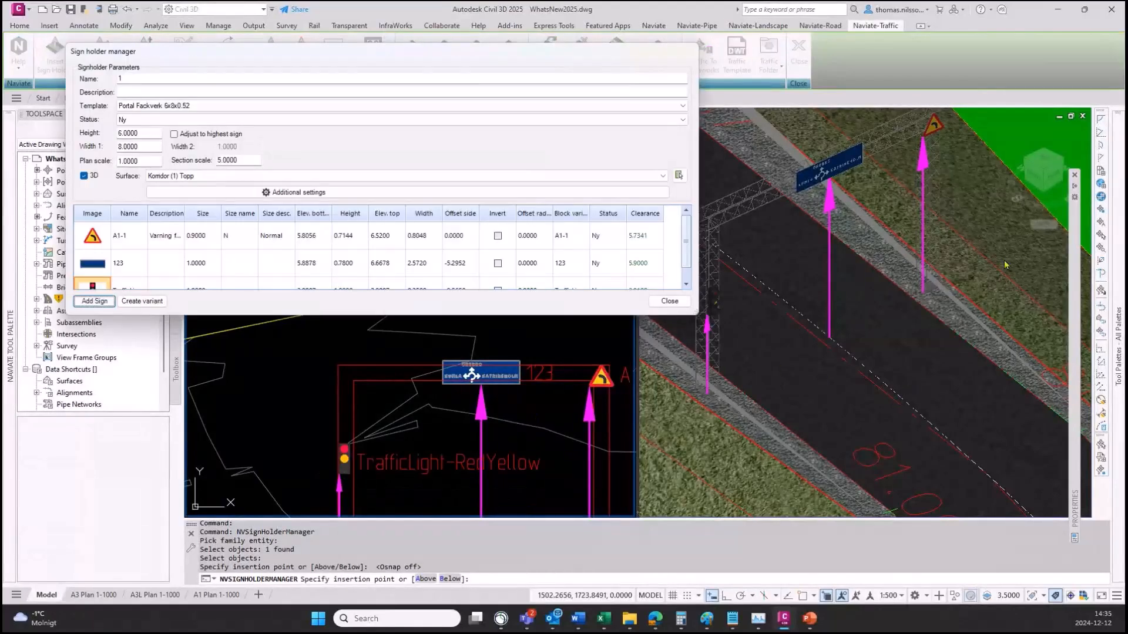
{"action": "left_click", "coordinate": [670, 301]}
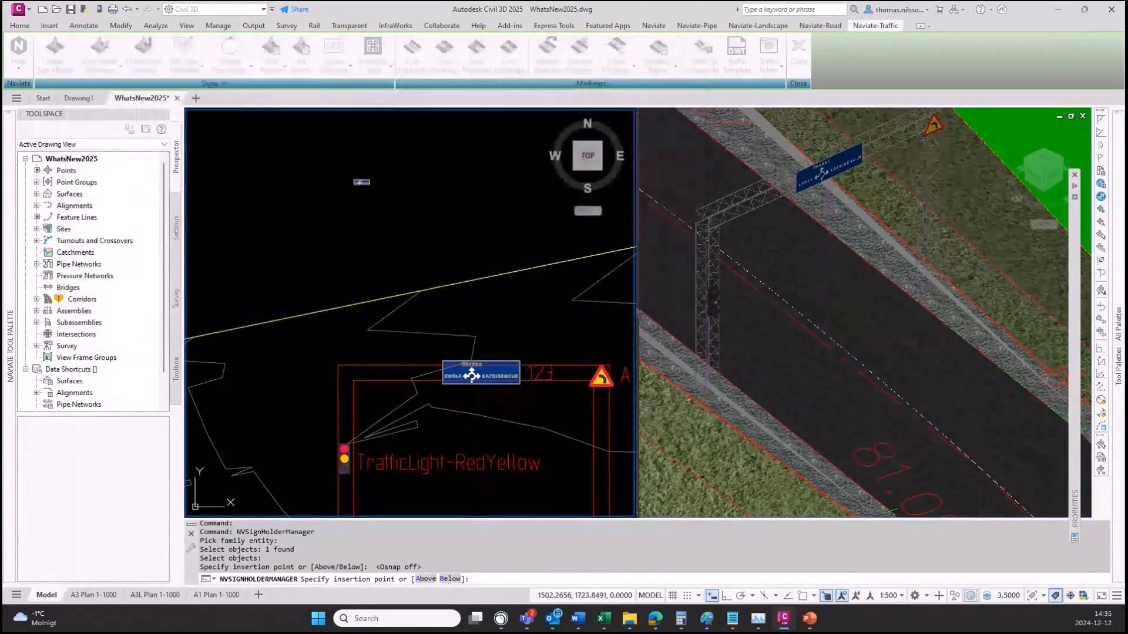
Examine the traffic light on the portal post up close in the 3D view, the section view and the plan
{"action": "left_click", "coordinate": [765, 358]}
{"action": "scroll", "coordinate": [707, 320], "scroll_direction": "up", "scroll_amount": 6}
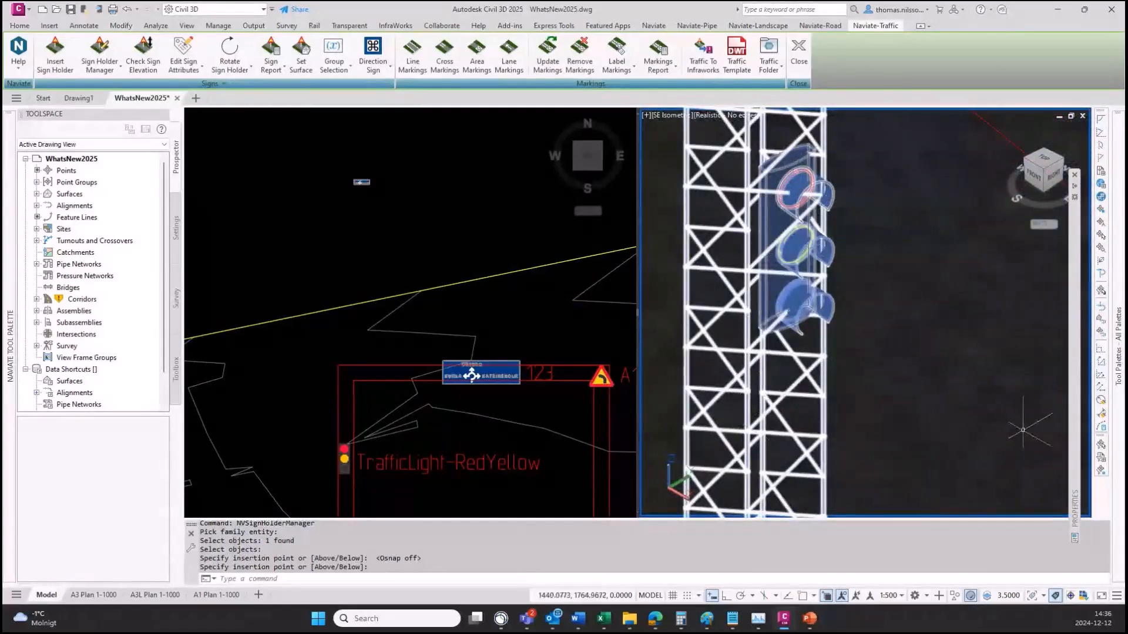
{"action": "left_click", "coordinate": [351, 491]}
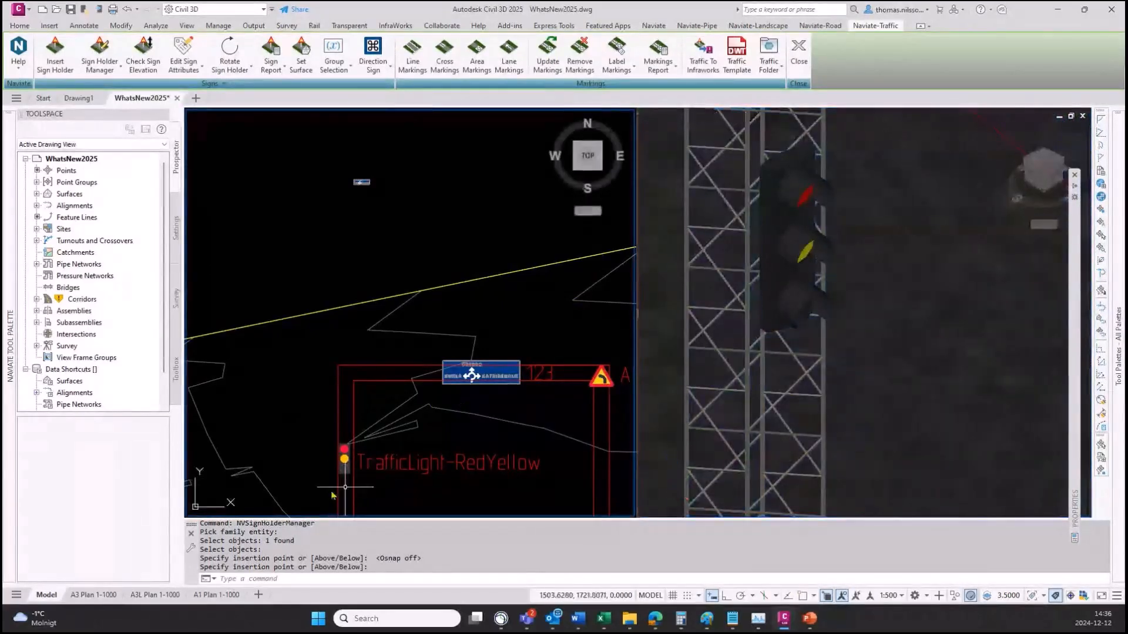
{"action": "scroll", "coordinate": [351, 491], "scroll_direction": "up", "scroll_amount": 6}
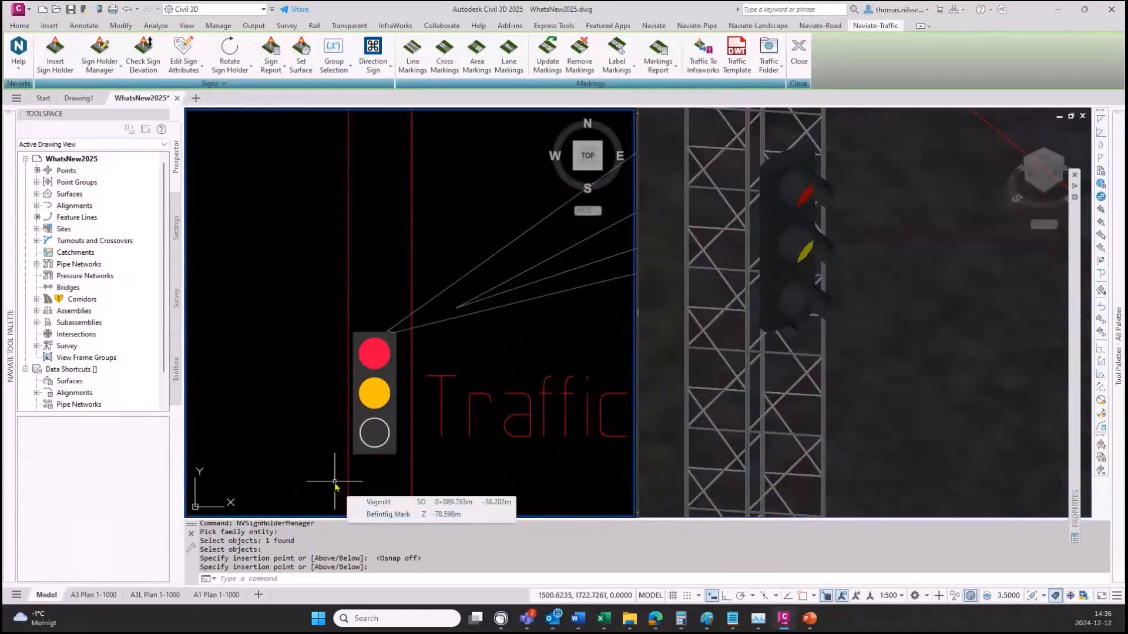
{"action": "scroll", "coordinate": [335, 483], "scroll_direction": "down", "scroll_amount": 10}
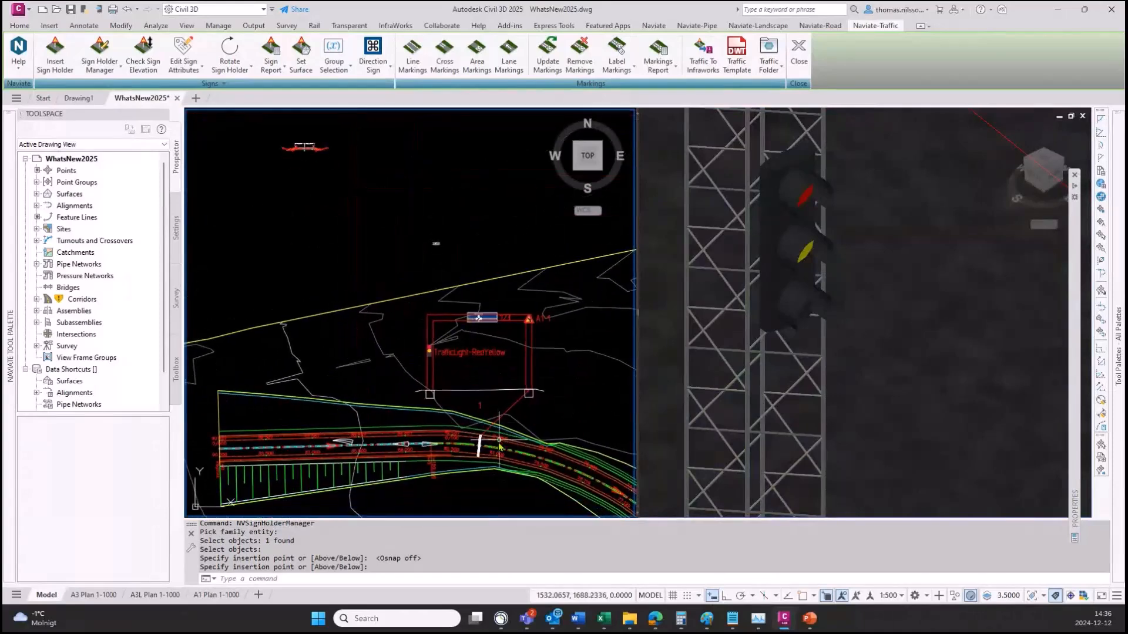
{"action": "scroll", "coordinate": [499, 437], "scroll_direction": "up", "scroll_amount": 6}
{"action": "scroll", "coordinate": [452, 429], "scroll_direction": "up", "scroll_amount": 6}
{"action": "middle_click_drag", "start_coordinate": [404, 464], "coordinate": [448, 151]}
{"action": "scroll", "coordinate": [387, 446], "scroll_direction": "up", "scroll_amount": 6}
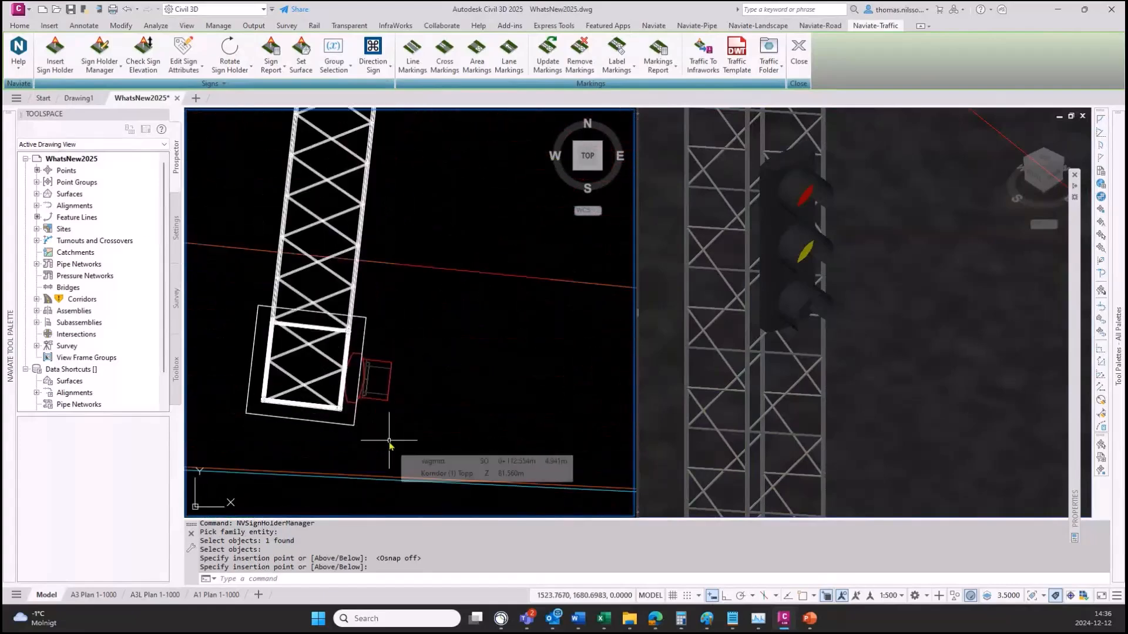
{"action": "scroll", "coordinate": [390, 440], "scroll_direction": "down", "scroll_amount": 6}
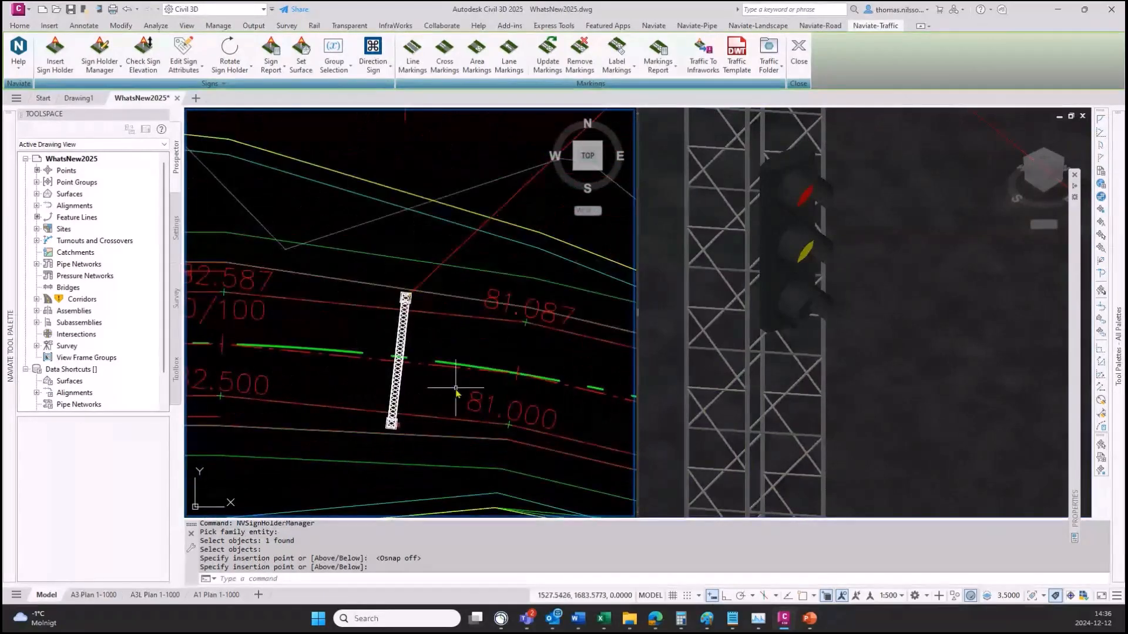
{"action": "scroll", "coordinate": [456, 387], "scroll_direction": "down", "scroll_amount": 8}
{"action": "middle_click_drag", "start_coordinate": [500, 347], "coordinate": [423, 363]}
{"action": "scroll", "coordinate": [431, 354], "scroll_direction": "up", "scroll_amount": 2}
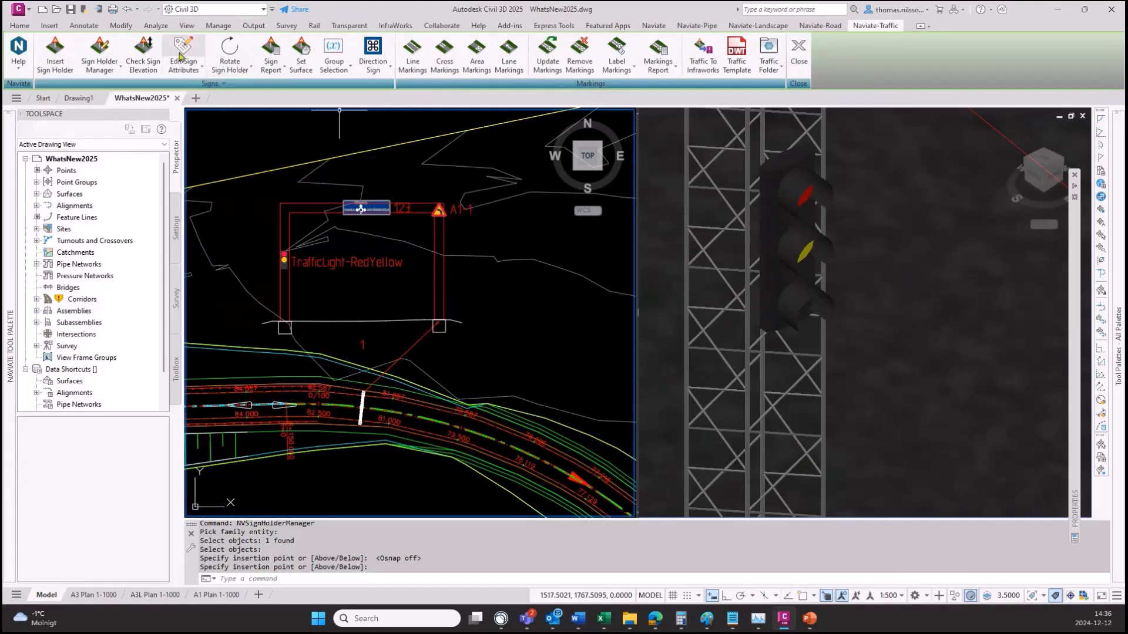
Open the portal in the sign holder manager, set its section scale to 3 and close the manager
{"action": "left_click", "coordinate": [99, 50]}
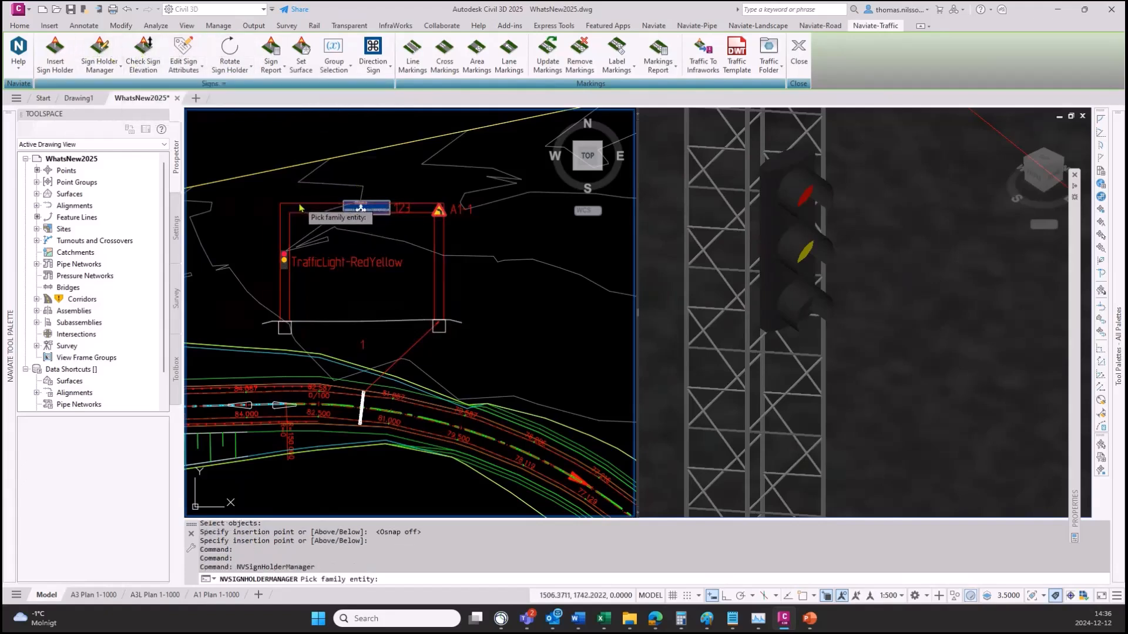
{"action": "left_click", "coordinate": [361, 207]}
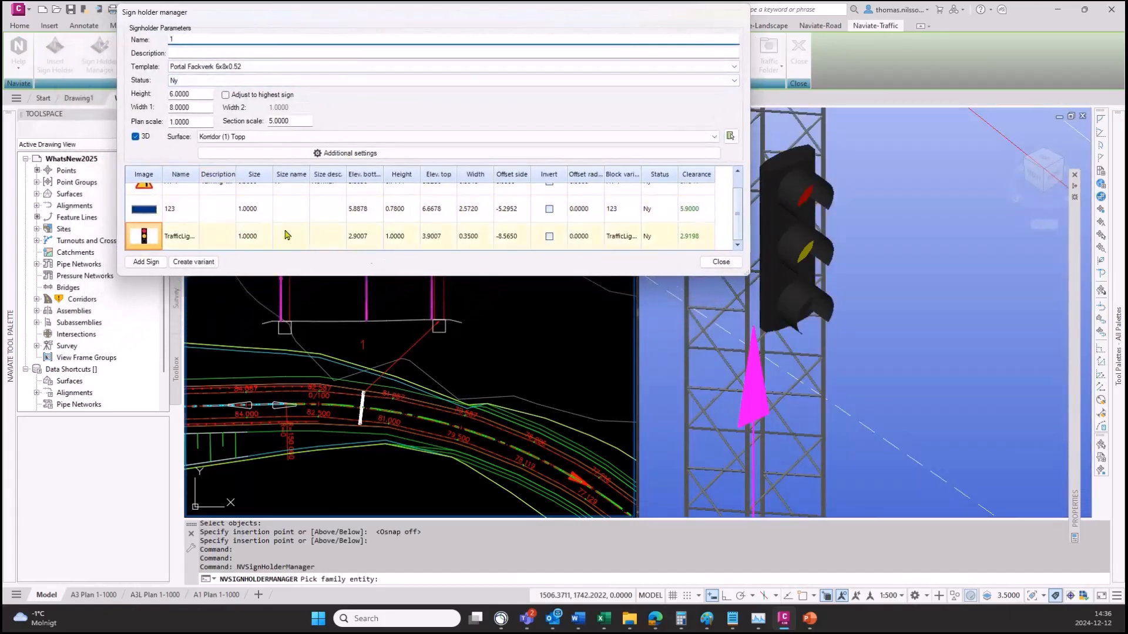
{"action": "mouse_move", "coordinate": [496, 24]}
{"action": "left_mouse_down"}
{"action": "mouse_move", "coordinate": [574, 156]}
{"action": "mouse_move", "coordinate": [702, 264]}
{"action": "mouse_move", "coordinate": [753, 349]}
{"action": "left_mouse_up"}
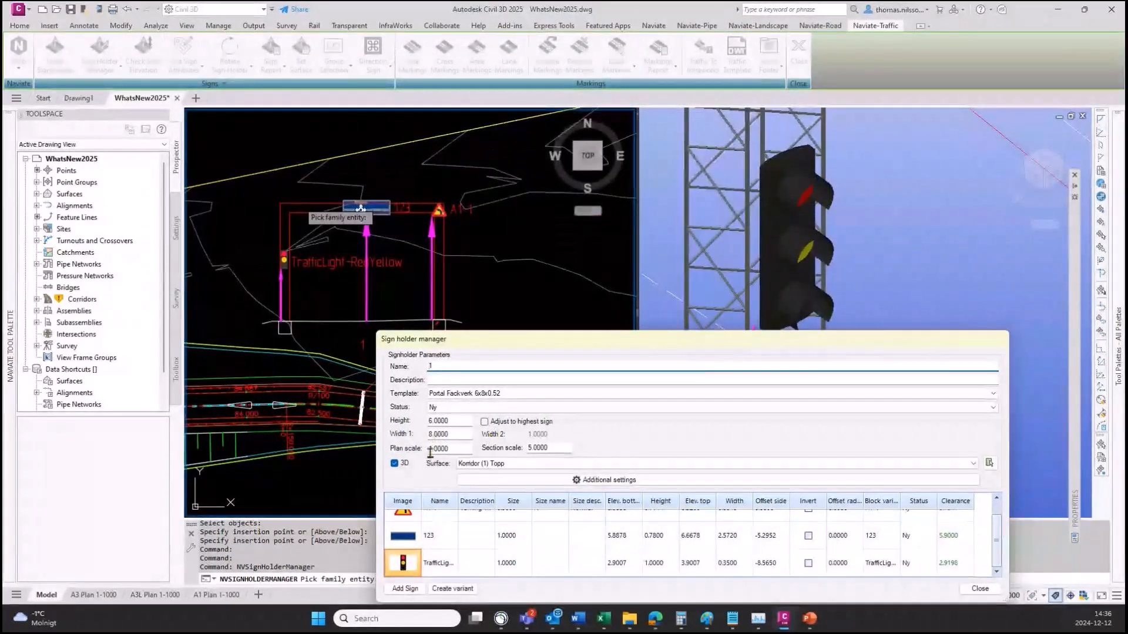
{"action": "left_click_drag", "start_coordinate": [565, 449], "coordinate": [529, 449]}
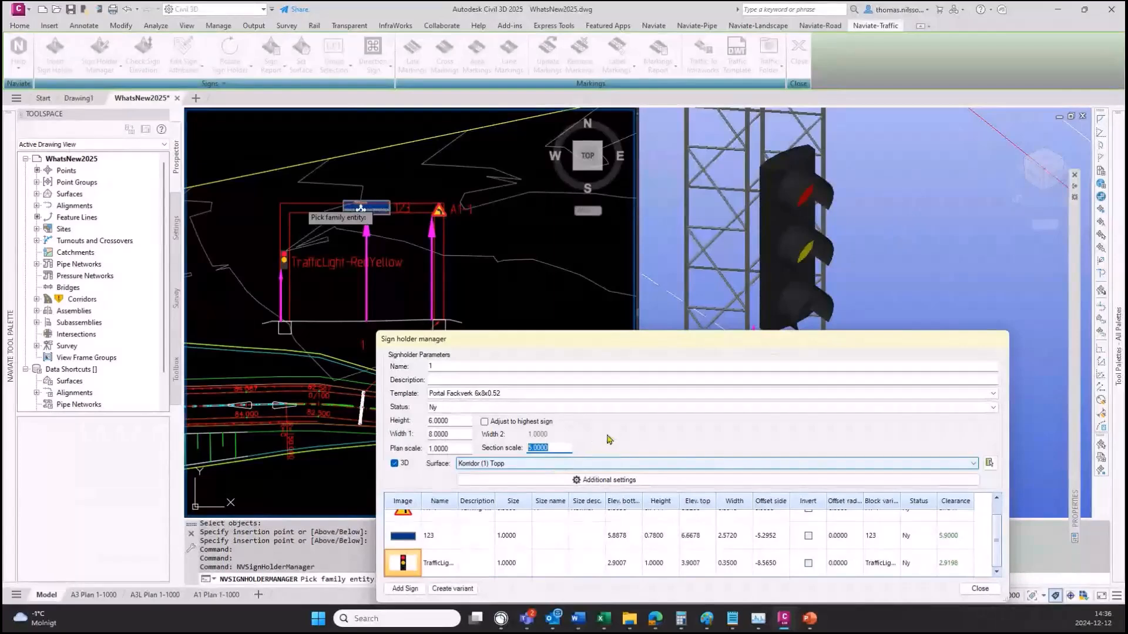
{"action": "left_click_drag", "start_coordinate": [636, 340], "coordinate": [641, 299]}
{"action": "type", "text": "3"}
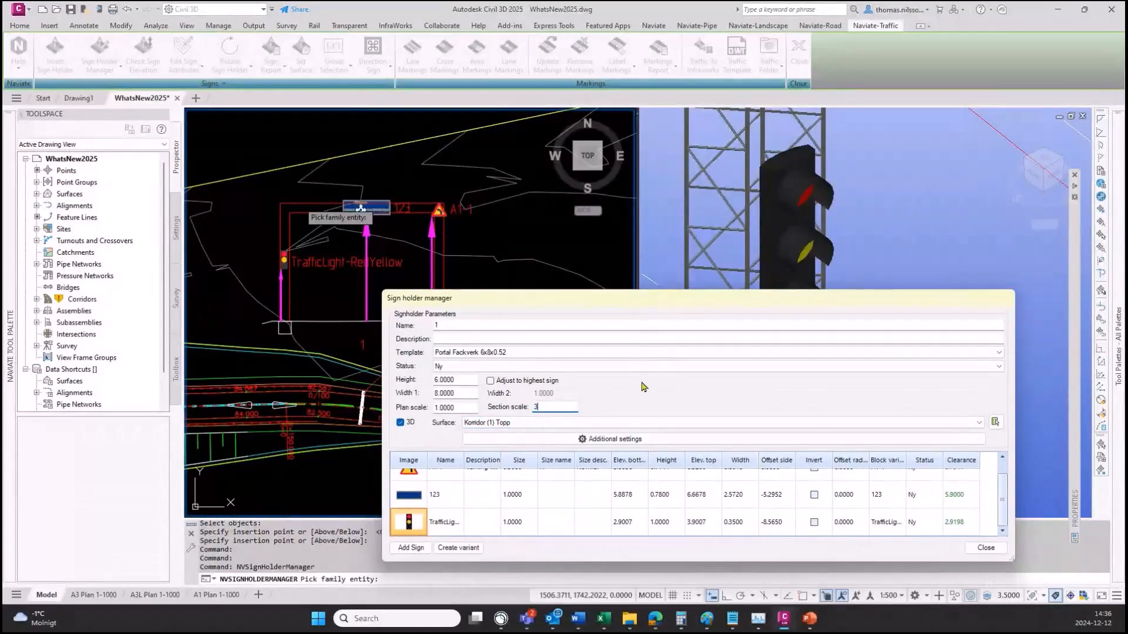
{"action": "key", "text": "Tab"}
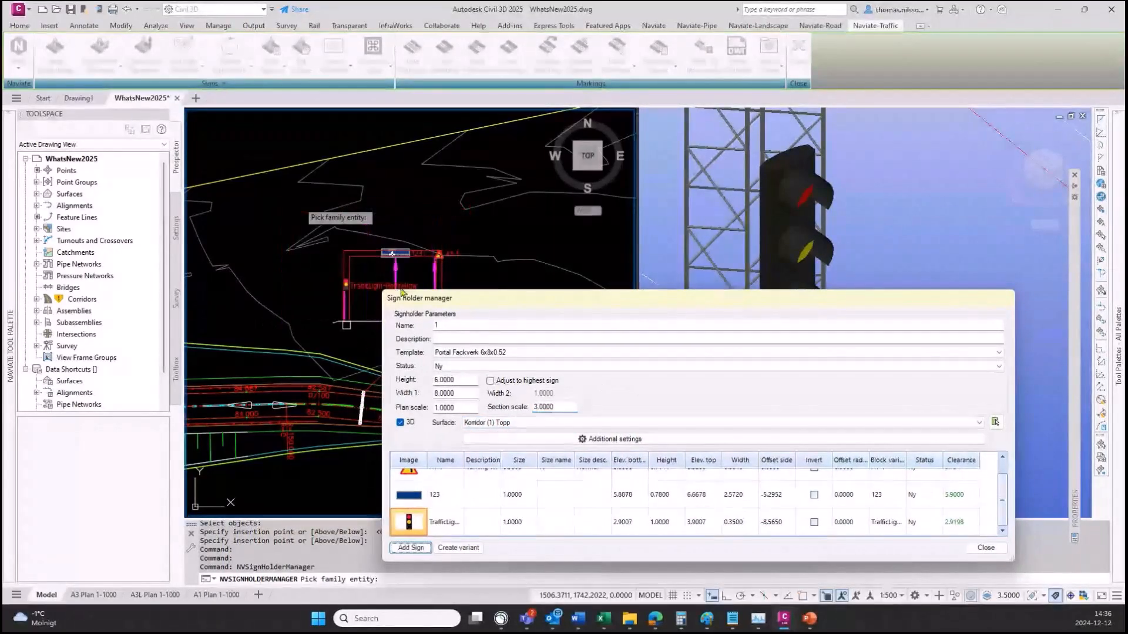
{"action": "left_click", "coordinate": [986, 548]}
{"action": "key", "text": "Escape"}
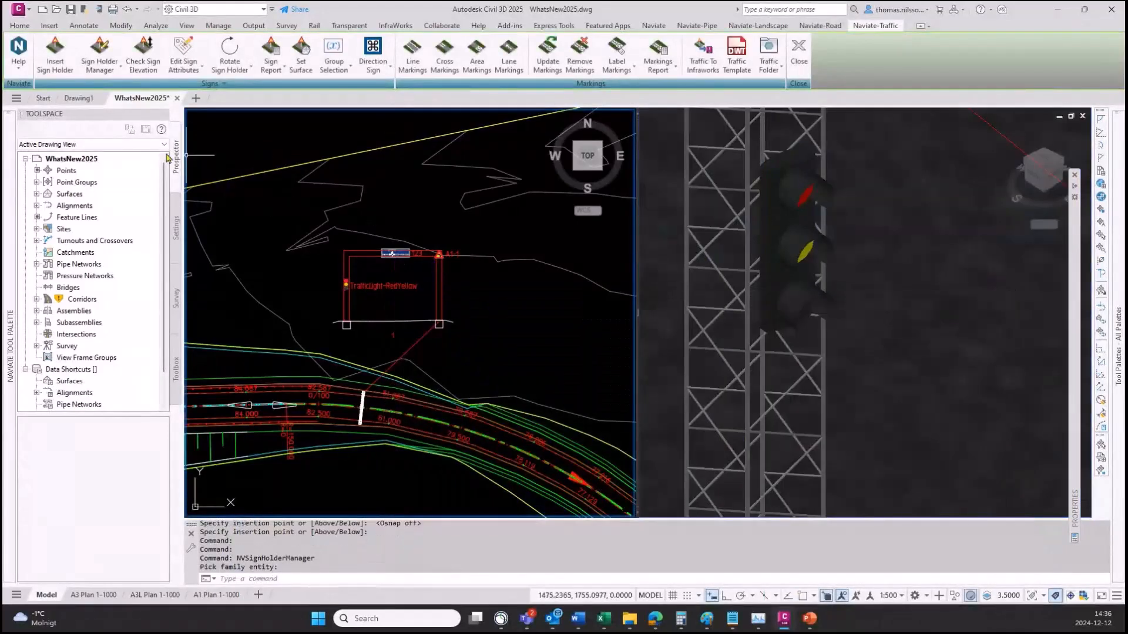
Review the multiple-edit parameters for all sign holders in the drawing and leave the dialog without applying changes
{"action": "left_click", "coordinate": [114, 77]}
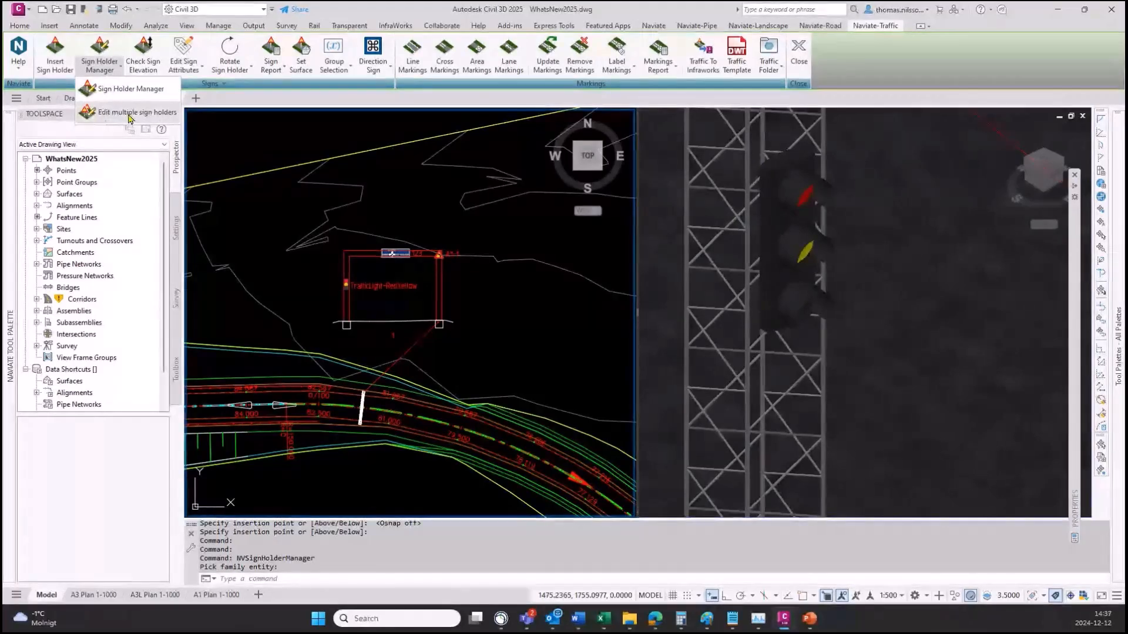
{"action": "left_click", "coordinate": [153, 114]}
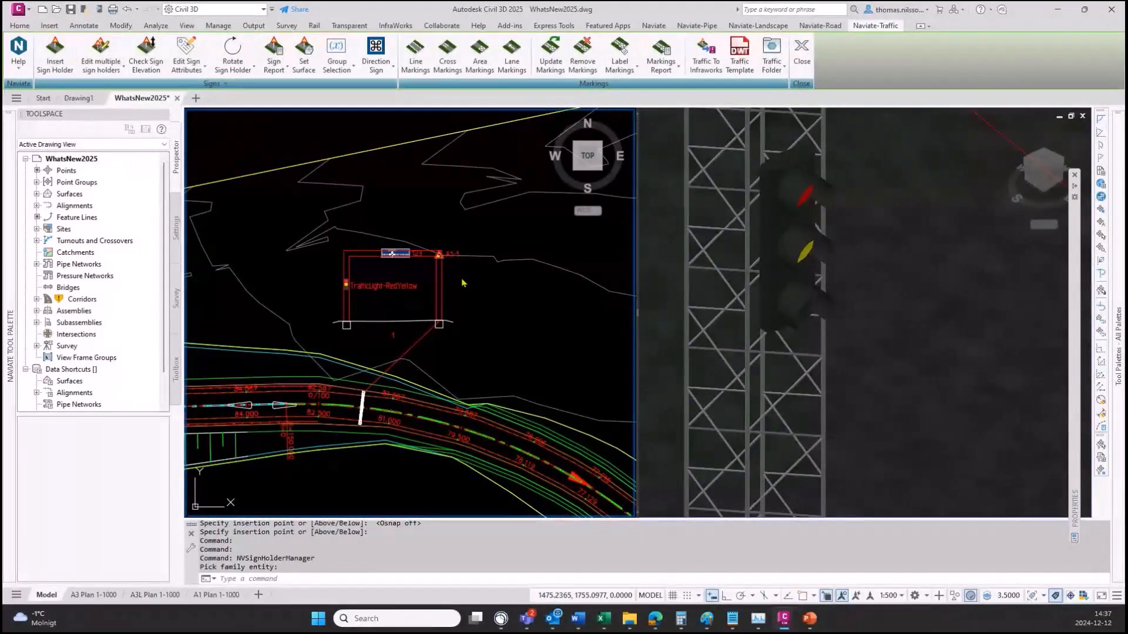
{"action": "left_click_drag", "start_coordinate": [899, 327], "coordinate": [647, 219]}
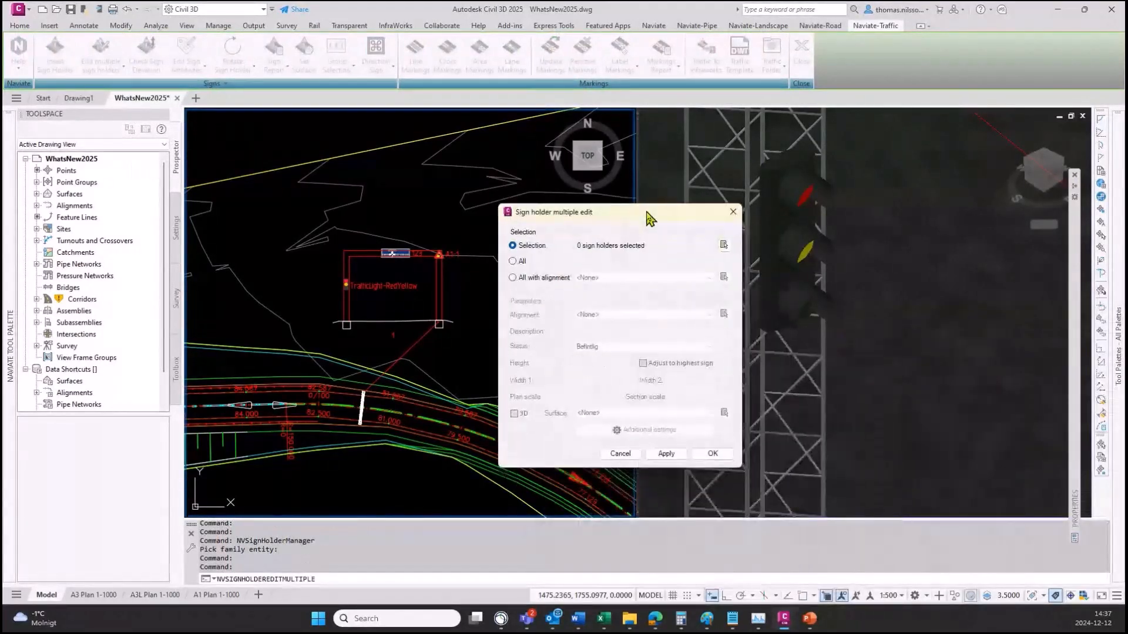
{"action": "left_click", "coordinate": [513, 262]}
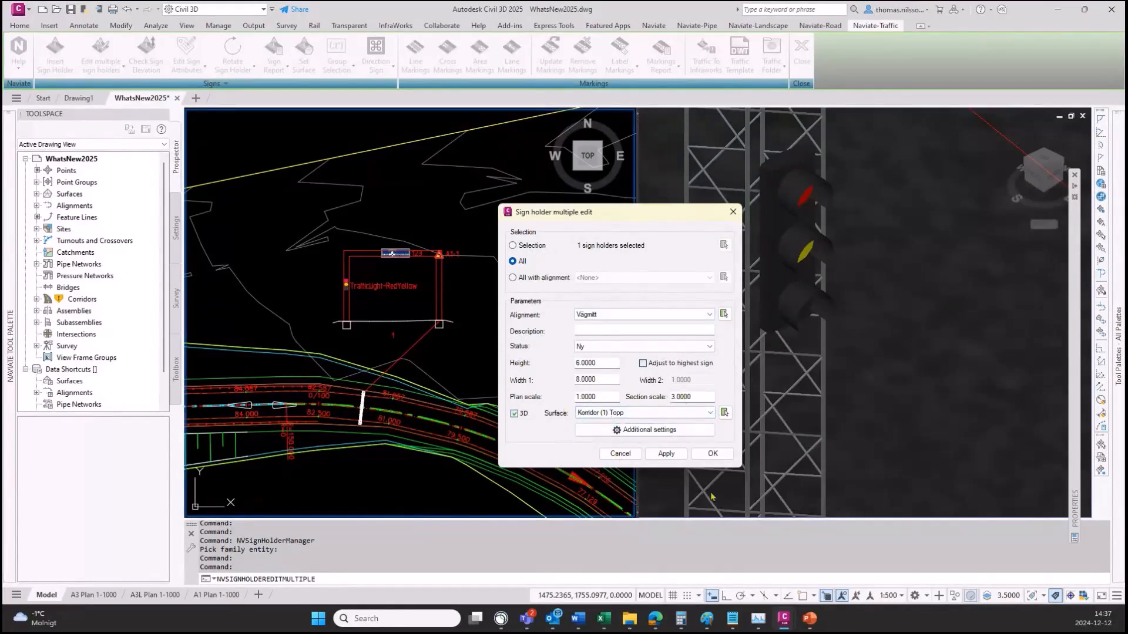
{"action": "left_click", "coordinate": [620, 456]}
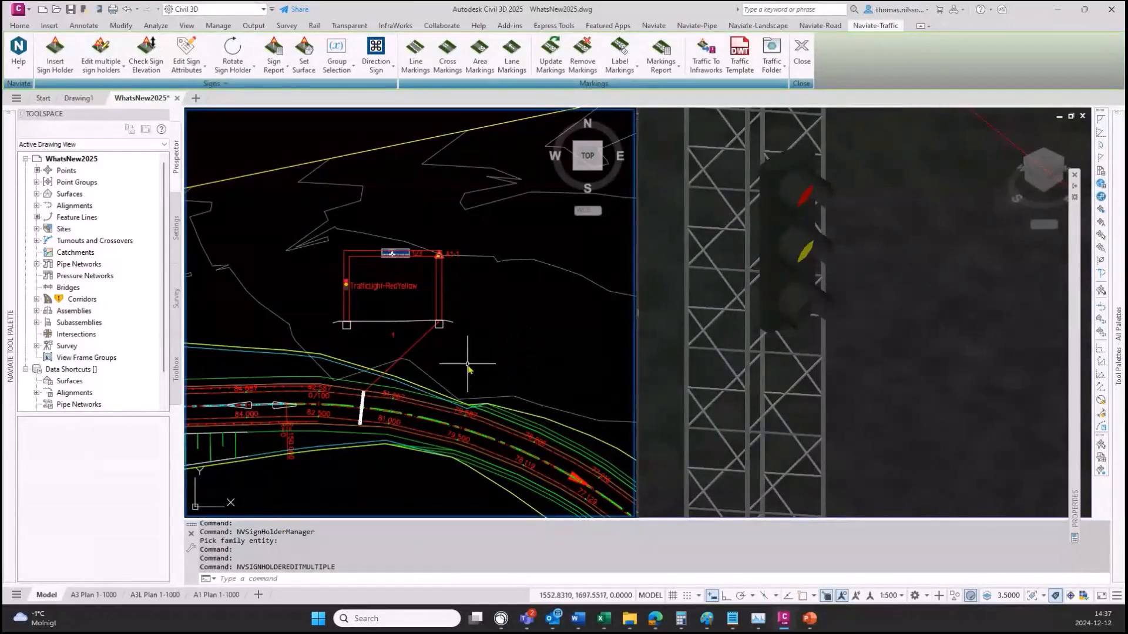
Open the layer properties manager and filter its list to the SKYLTLAGER group
{"action": "mouse_move", "coordinate": [468, 364]}
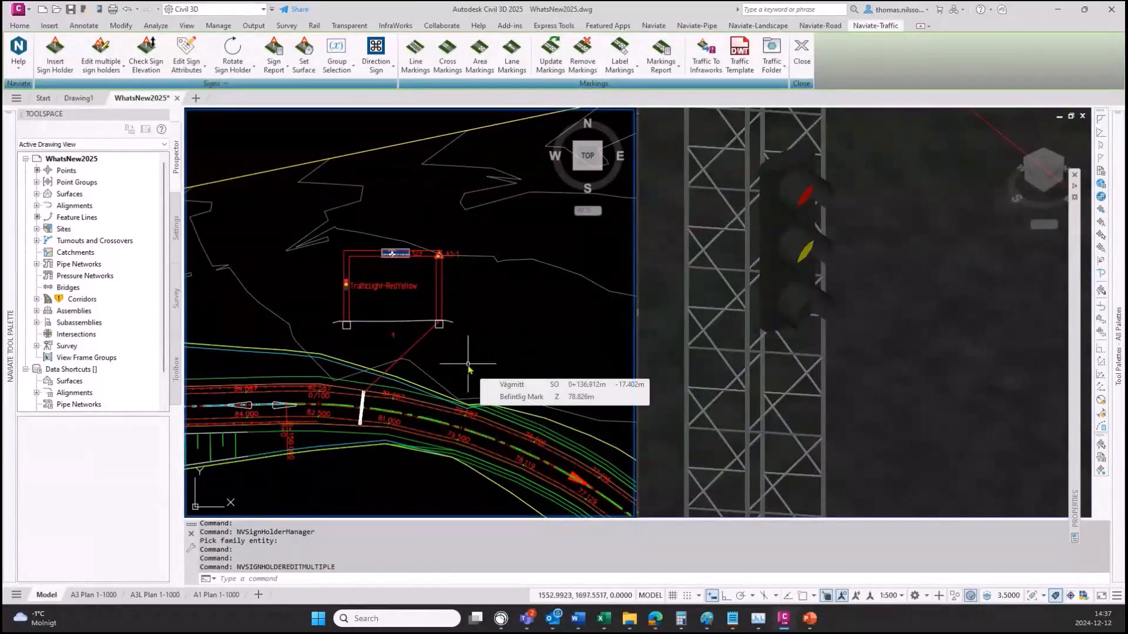
{"action": "key", "text": "Up"}
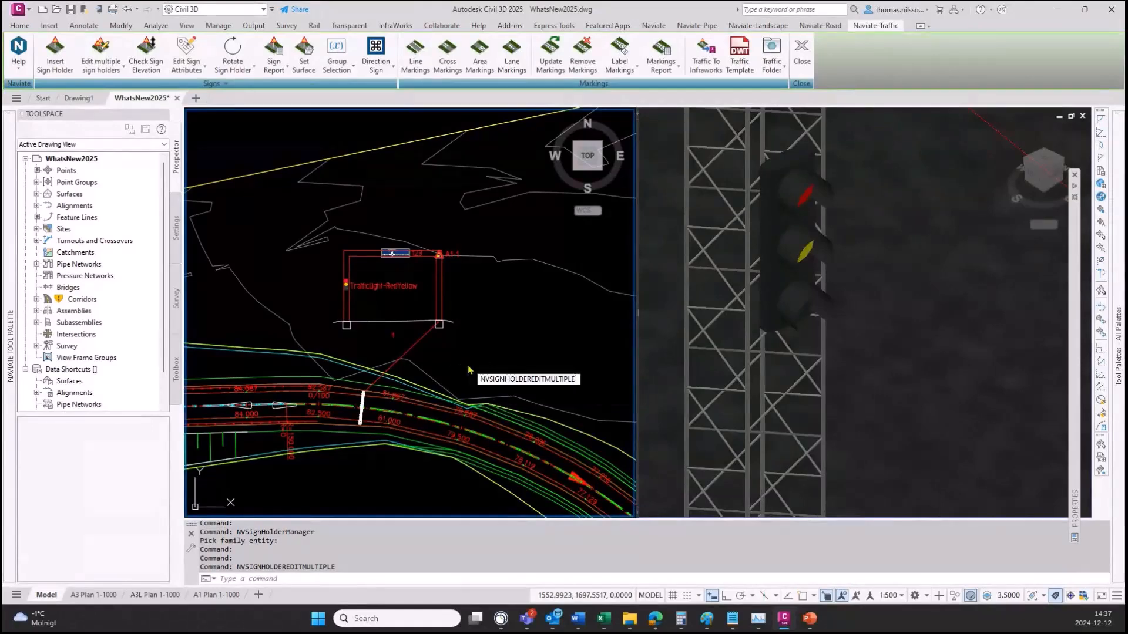
{"action": "left_click", "coordinate": [528, 316]}
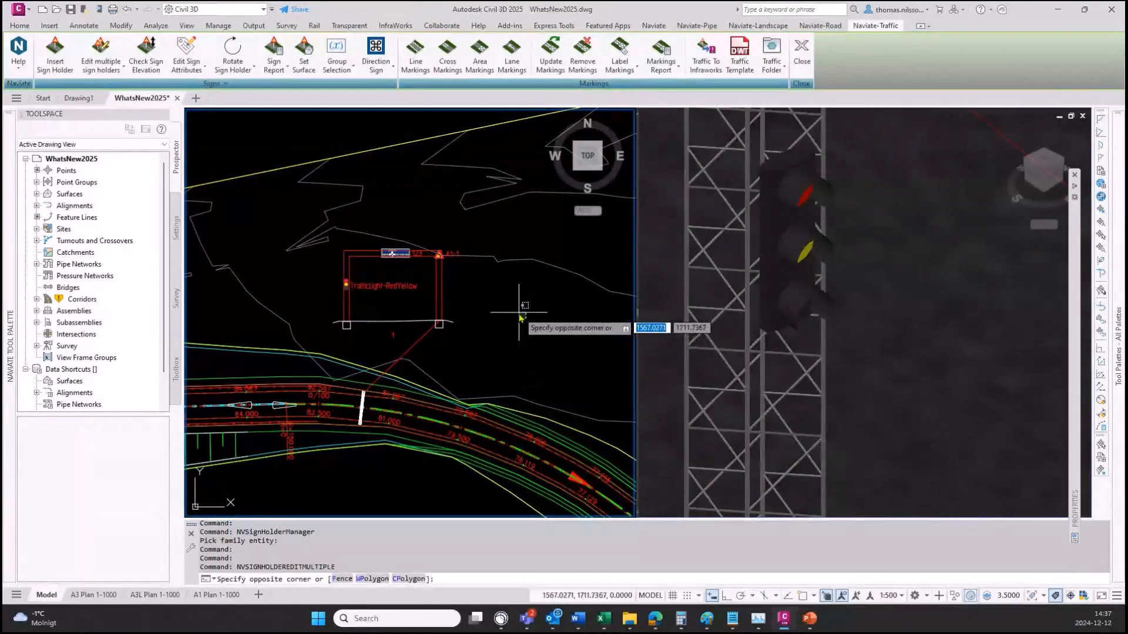
{"action": "type", "text": "LA"}
{"action": "key", "text": "Return"}
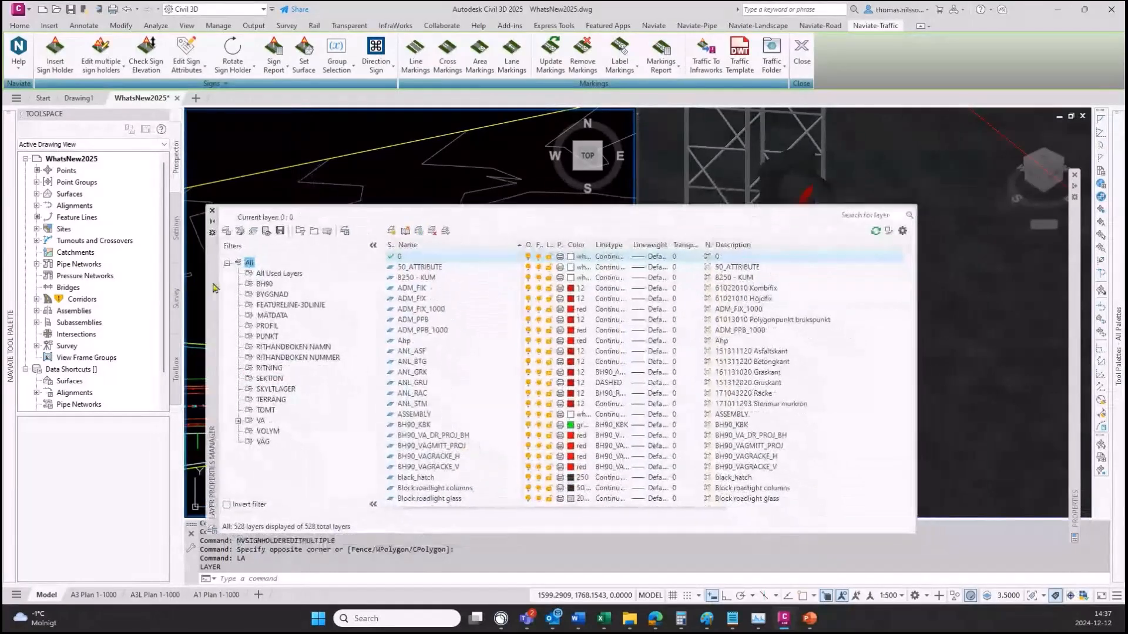
{"action": "left_click", "coordinate": [275, 389]}
Examine the sign layers in the SKYLTLAGER filter, including their names, colours and descriptions, in a widened layer manager
{"action": "scroll", "coordinate": [730, 437], "scroll_direction": "down", "scroll_amount": 1}
{"action": "scroll", "coordinate": [730, 438], "scroll_direction": "down", "scroll_amount": 5}
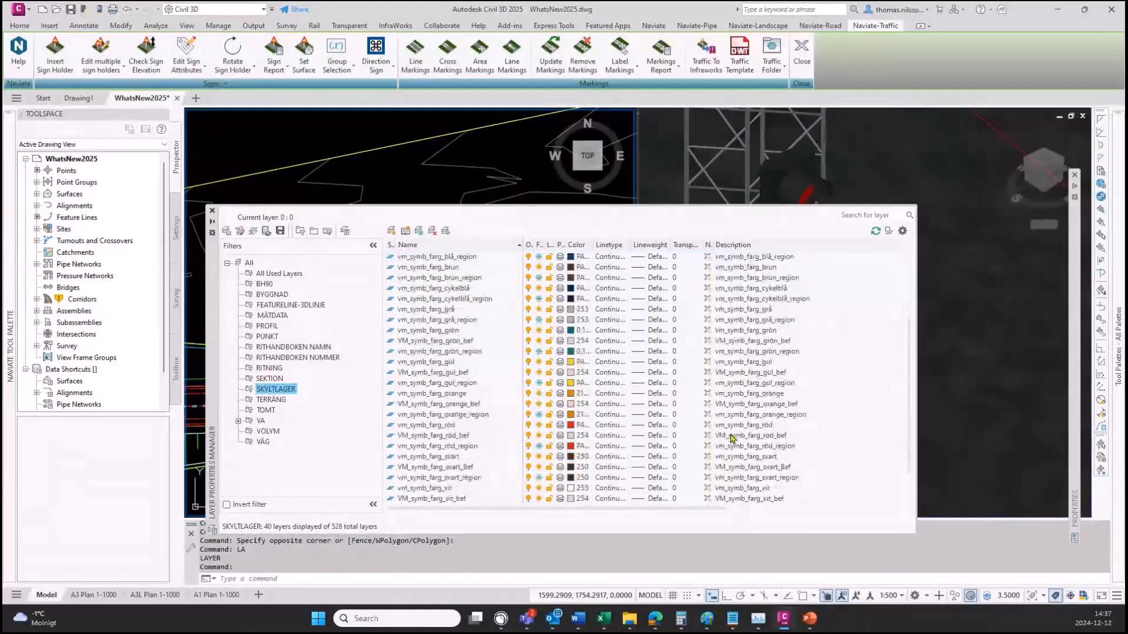
{"action": "scroll", "coordinate": [741, 447], "scroll_direction": "up", "scroll_amount": 6}
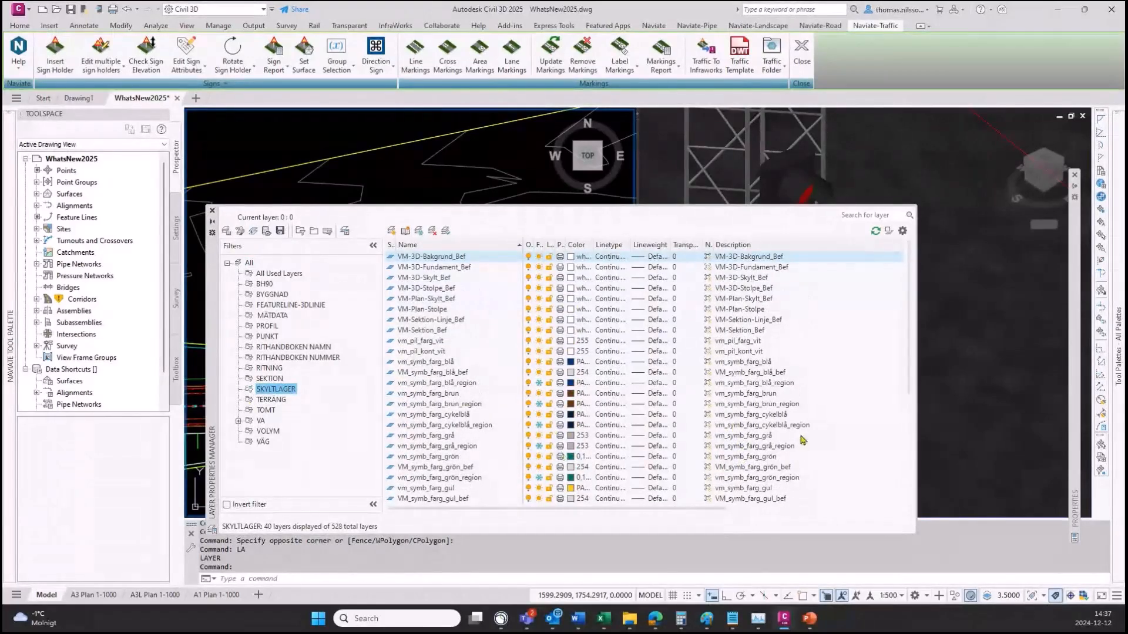
{"action": "scroll", "coordinate": [614, 444], "scroll_direction": "down", "scroll_amount": 6}
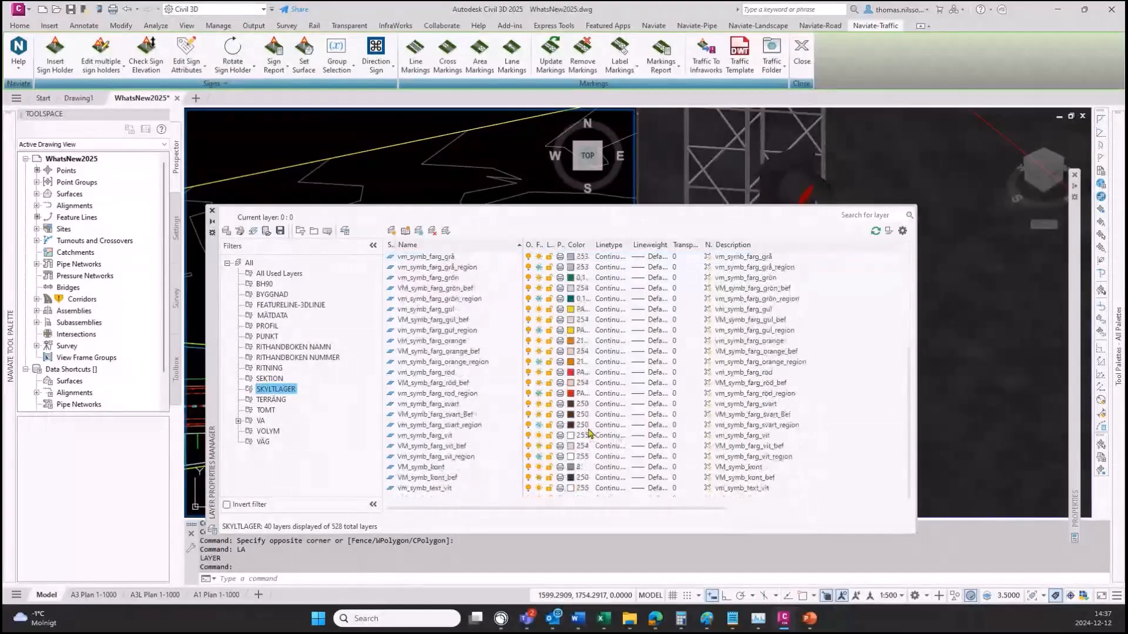
{"action": "scroll", "coordinate": [797, 464], "scroll_direction": "up", "scroll_amount": 6}
{"action": "scroll", "coordinate": [767, 386], "scroll_direction": "down", "scroll_amount": 5}
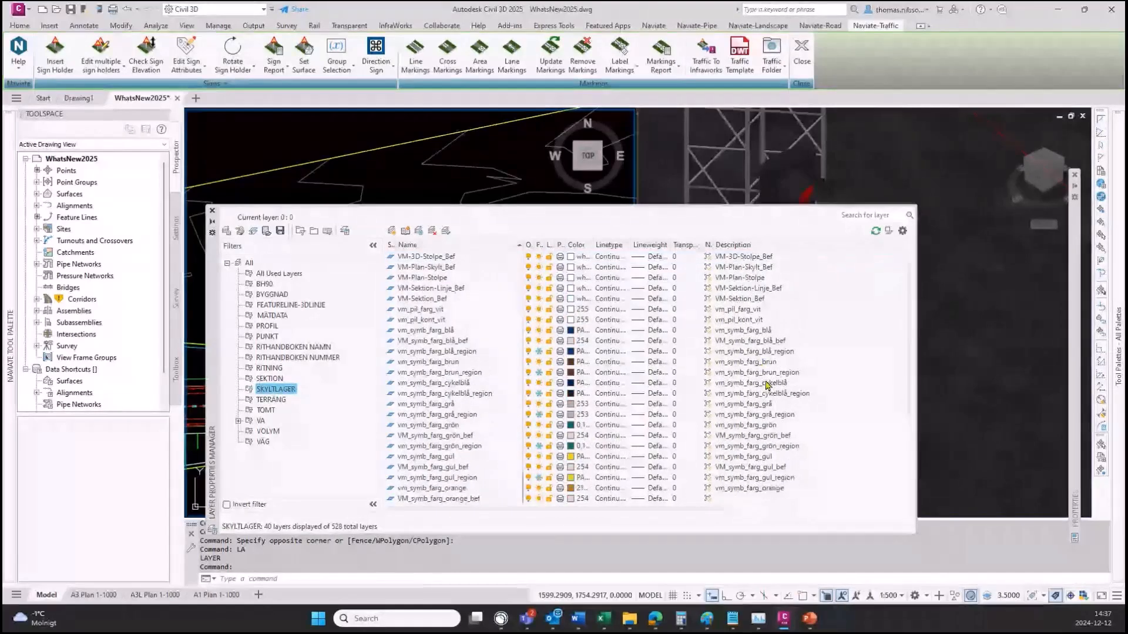
{"action": "left_click", "coordinate": [272, 399]}
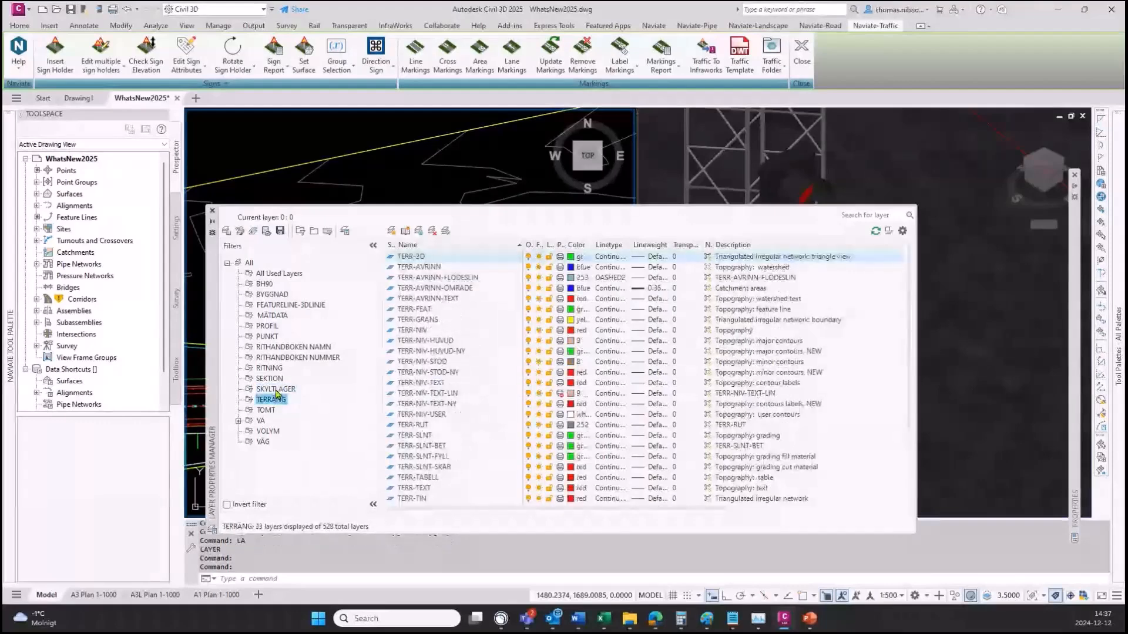
{"action": "left_click", "coordinate": [276, 390]}
{"action": "scroll", "coordinate": [805, 433], "scroll_direction": "down", "scroll_amount": 6}
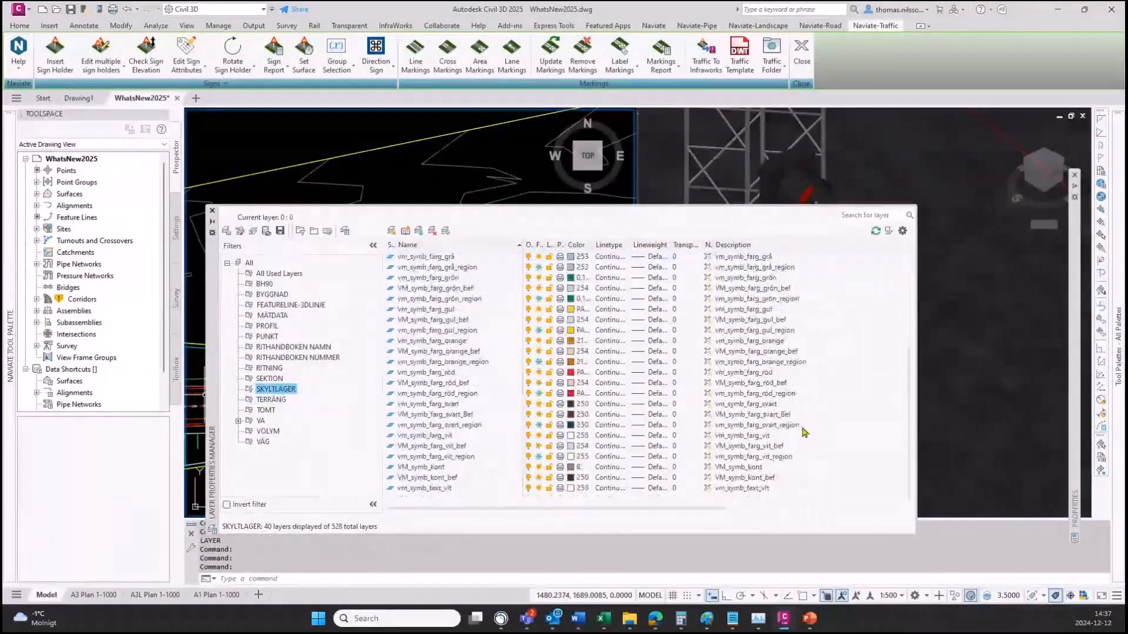
{"action": "scroll", "coordinate": [806, 436], "scroll_direction": "up", "scroll_amount": 6}
{"action": "scroll", "coordinate": [806, 418], "scroll_direction": "down", "scroll_amount": 6}
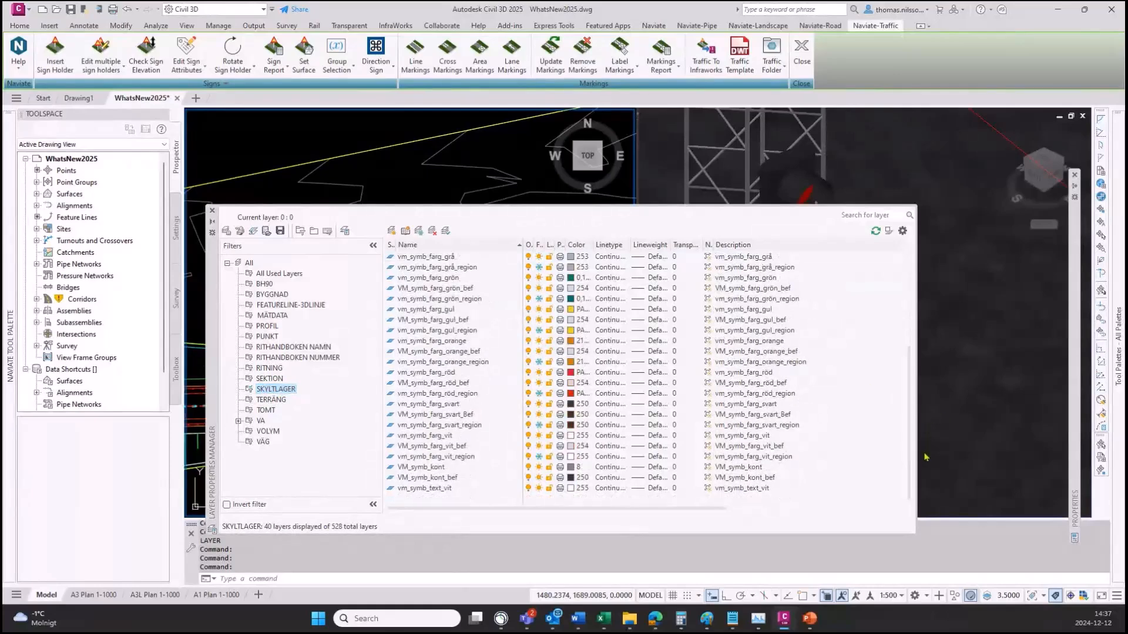
{"action": "left_click_drag", "start_coordinate": [917, 472], "coordinate": [986, 478]}
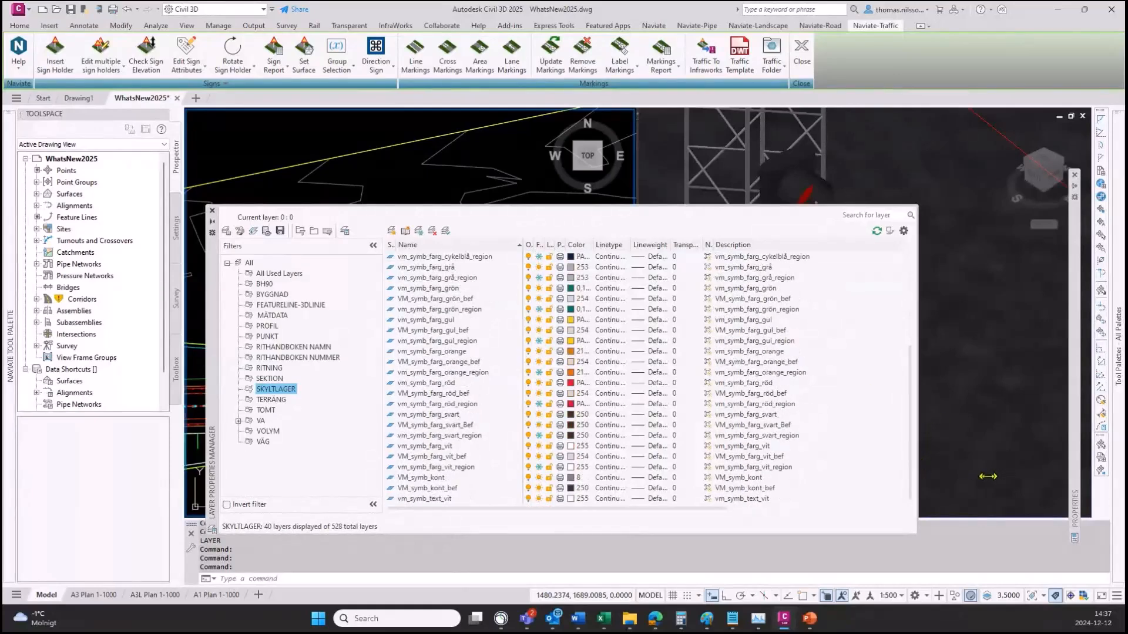
{"action": "scroll", "coordinate": [729, 411], "scroll_direction": "up", "scroll_amount": 5}
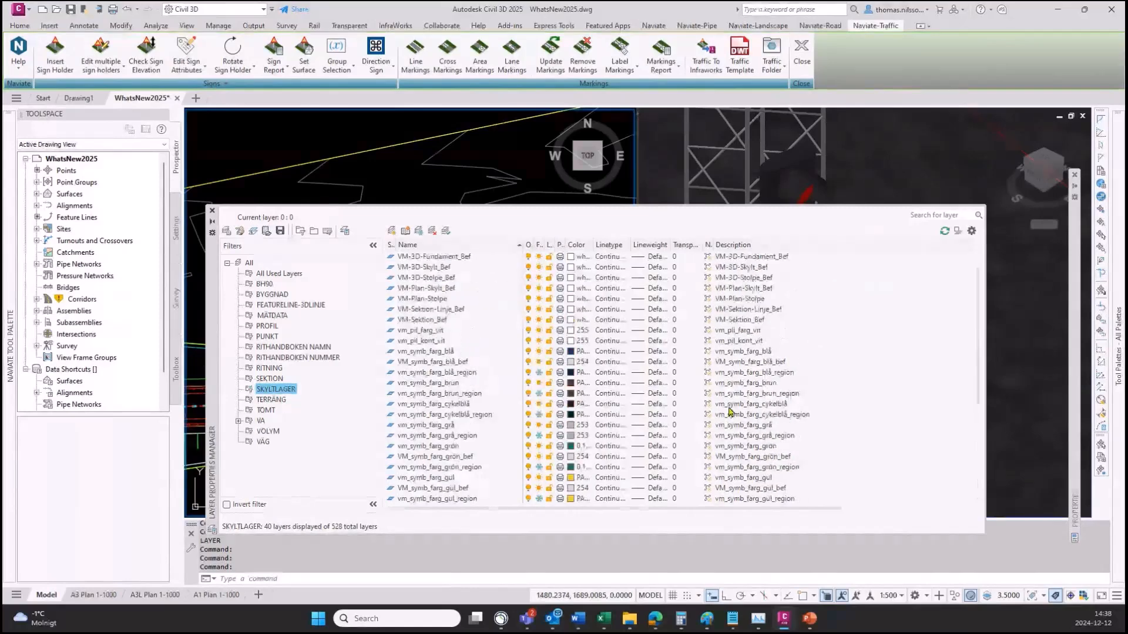
{"action": "scroll", "coordinate": [729, 411], "scroll_direction": "down", "scroll_amount": 5}
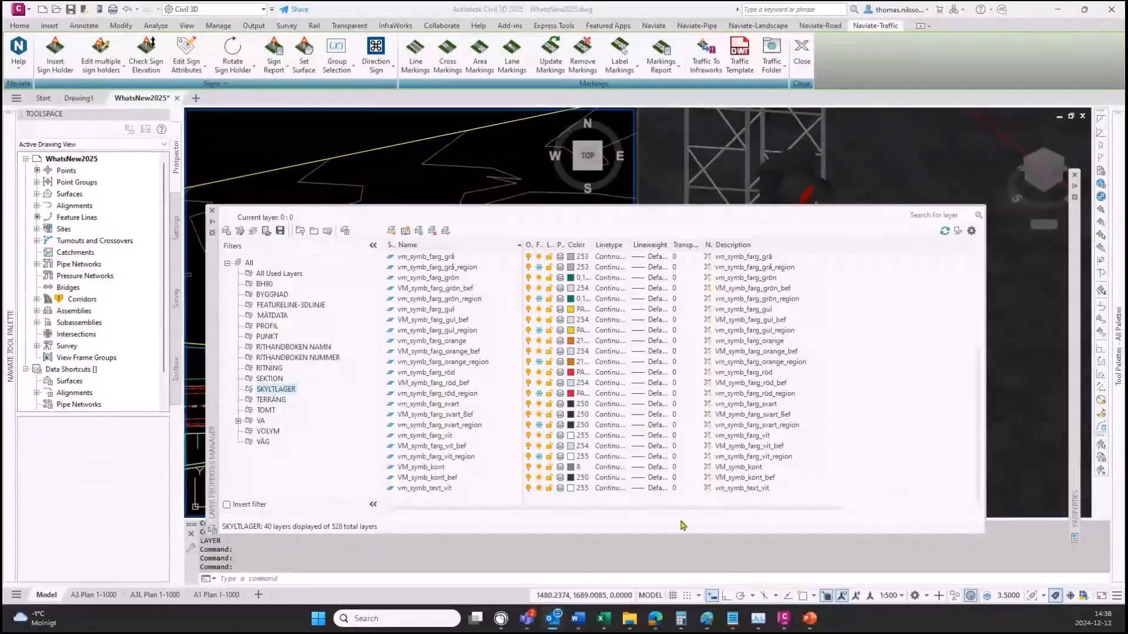
{"action": "mouse_move", "coordinate": [529, 620]}
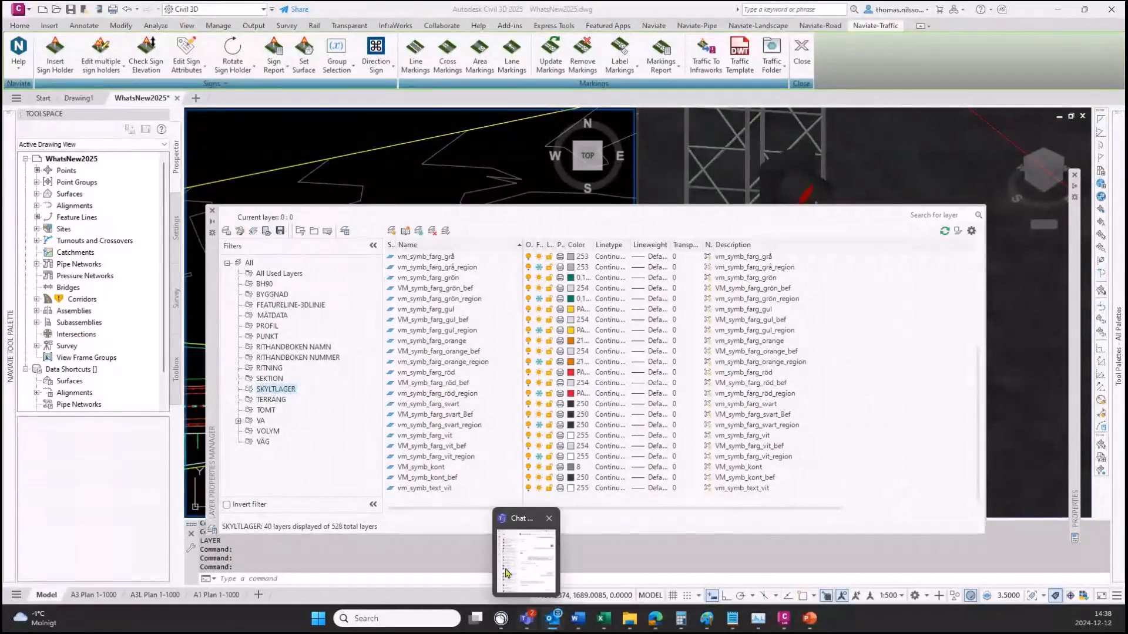
{"action": "mouse_move", "coordinate": [525, 558]}
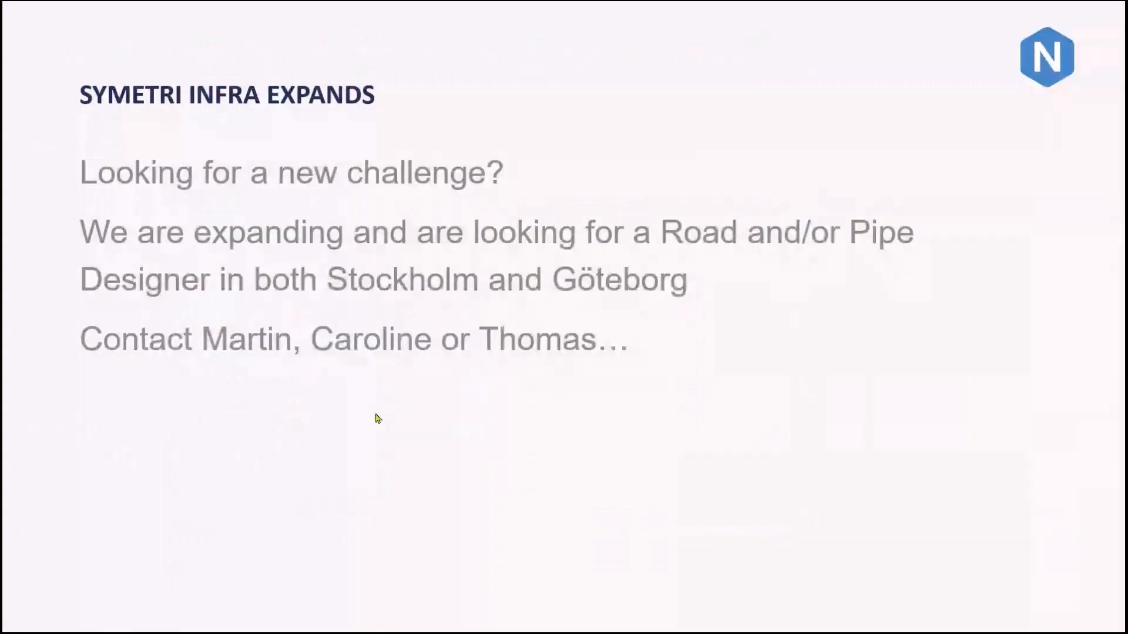
{"action": "key", "text": "Right"}
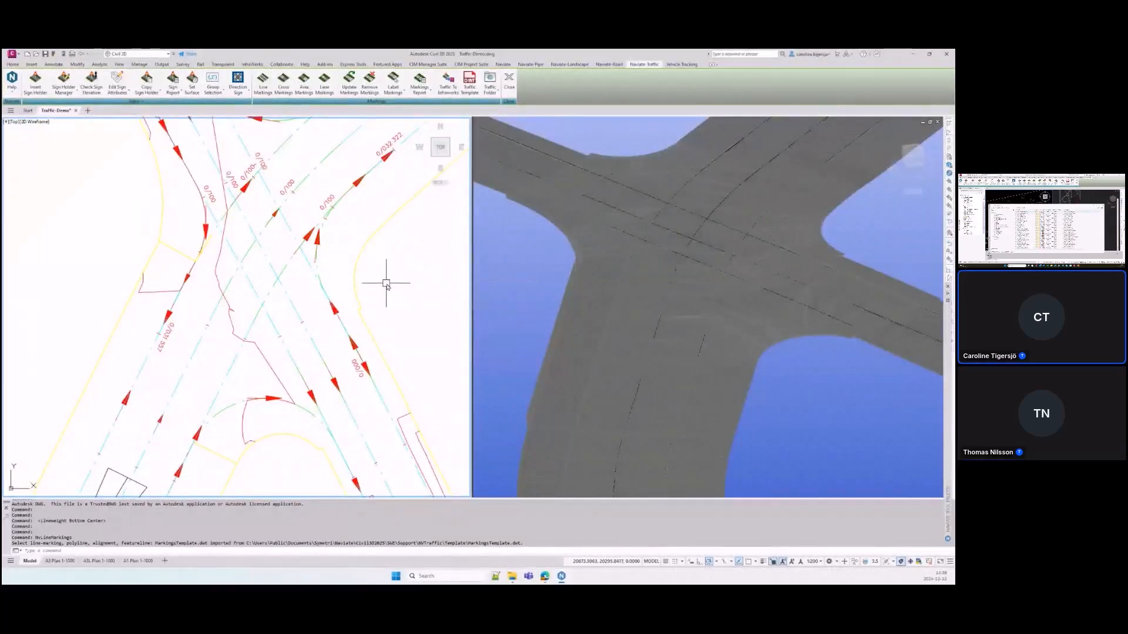
Start an area marking on the closed wedge-shaped polyline in the intersection's lower-left approach in the plan view
{"action": "middle_click_drag", "start_coordinate": [390, 277], "coordinate": [407, 255]}
{"action": "middle_click_drag", "start_coordinate": [258, 310], "coordinate": [300, 221]}
{"action": "middle_click_drag", "start_coordinate": [236, 332], "coordinate": [316, 219]}
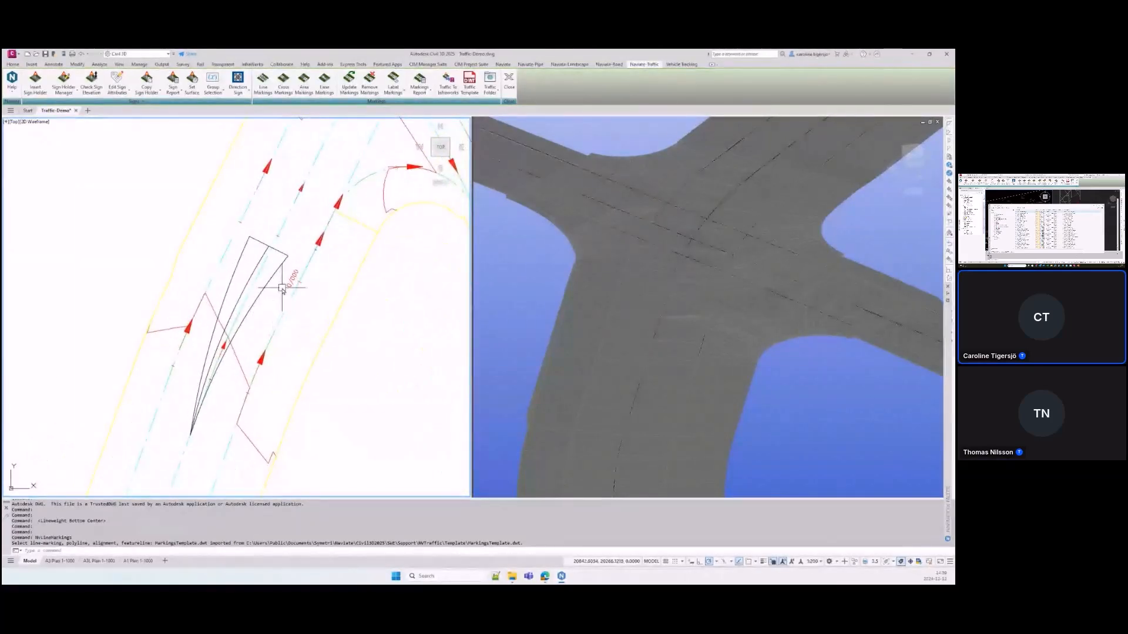
{"action": "left_click", "coordinate": [808, 389]}
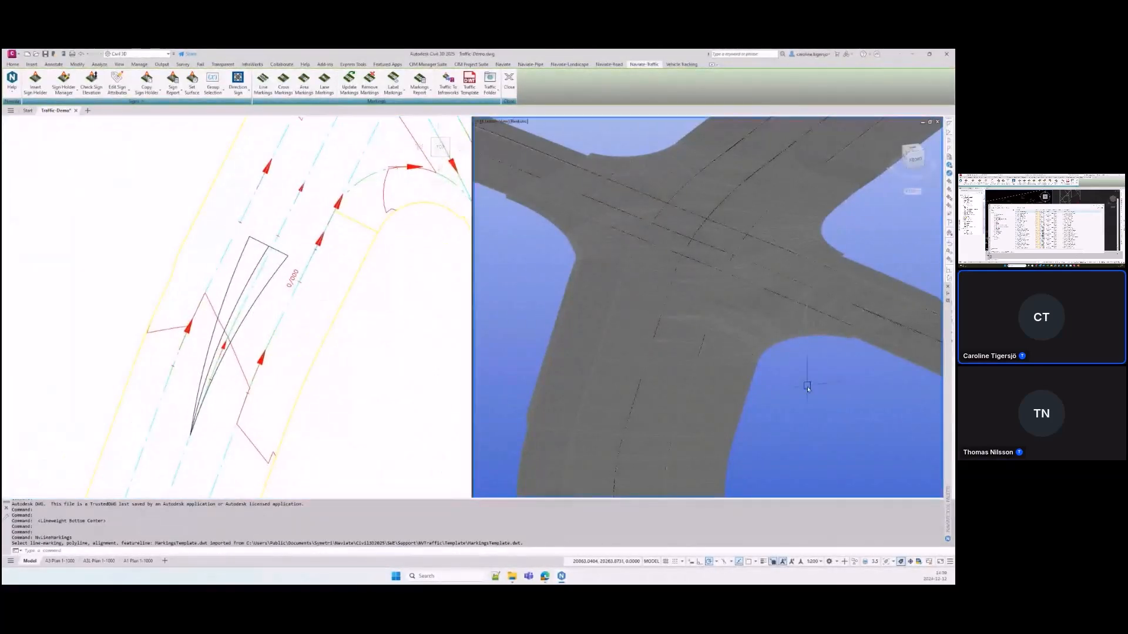
{"action": "middle_click_drag", "start_coordinate": [682, 418], "coordinate": [723, 329]}
{"action": "left_click", "coordinate": [314, 329]}
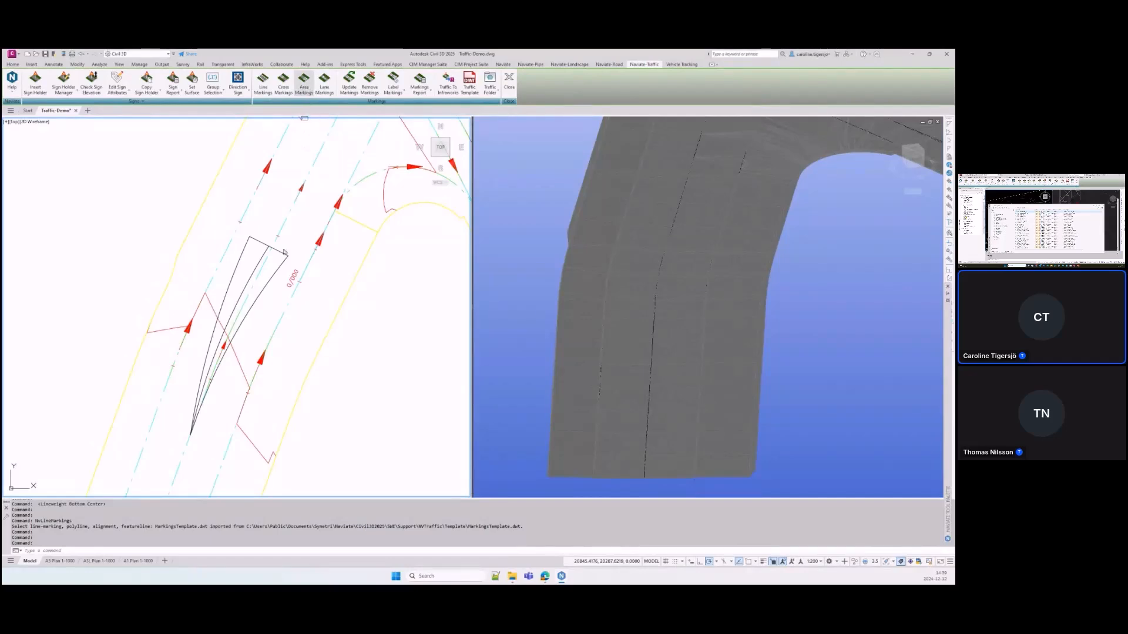
{"action": "left_click", "coordinate": [305, 88]}
{"action": "scroll", "coordinate": [270, 302], "scroll_direction": "up", "scroll_amount": 3}
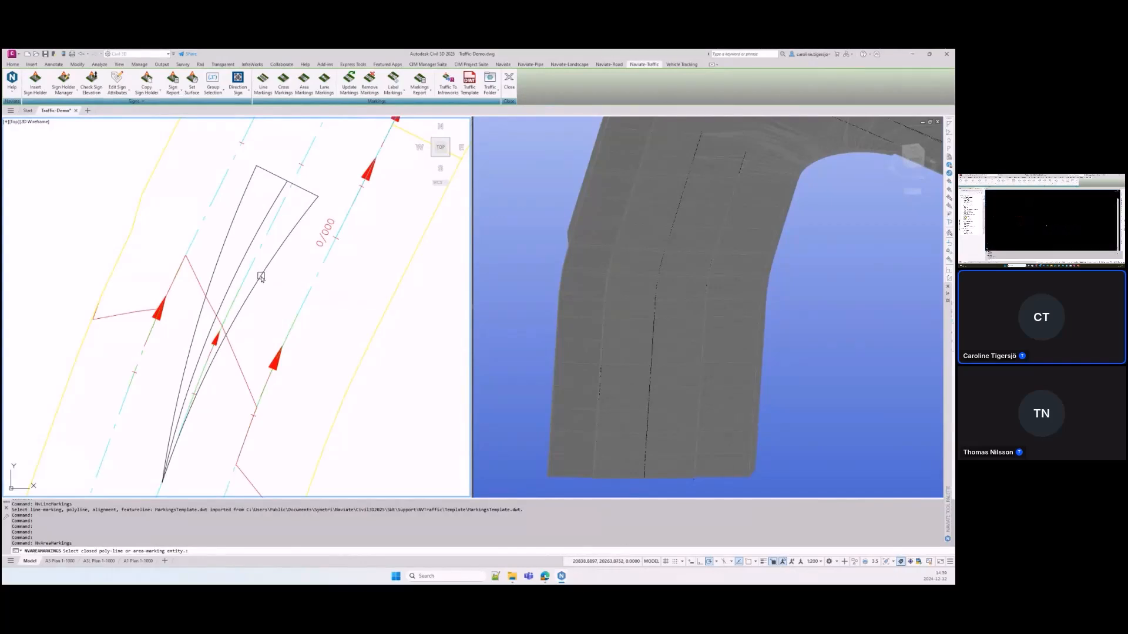
{"action": "left_click", "coordinate": [263, 274]}
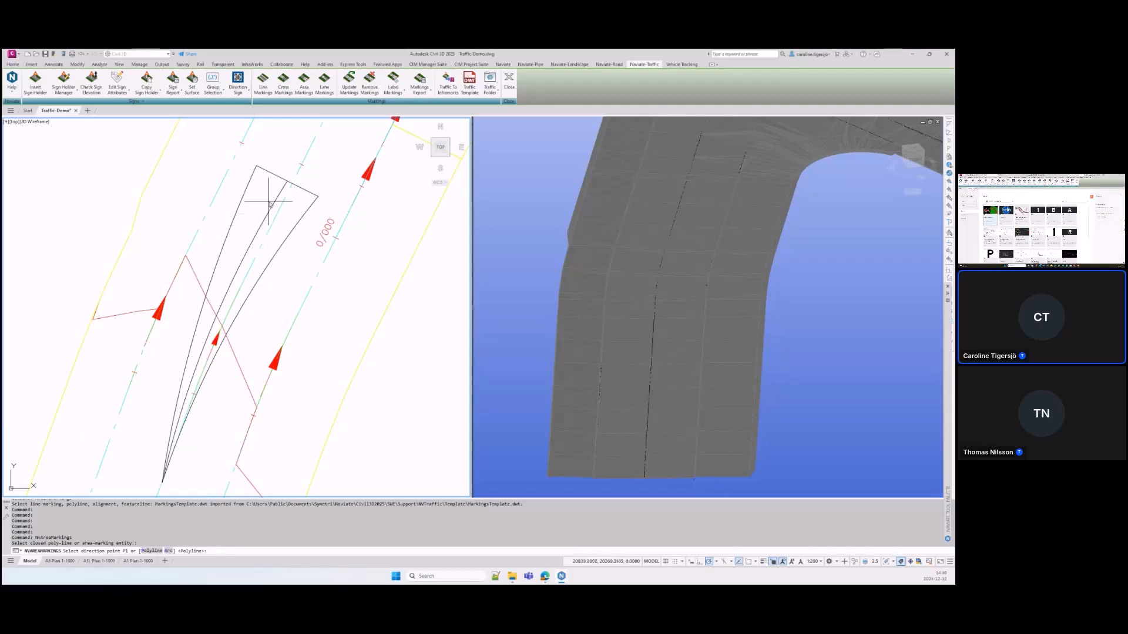
Use the arc through the middle of the wedge as the marking direction, reverse it, and create the area marking with auto preview enabled
{"action": "left_click", "coordinate": [170, 552]}
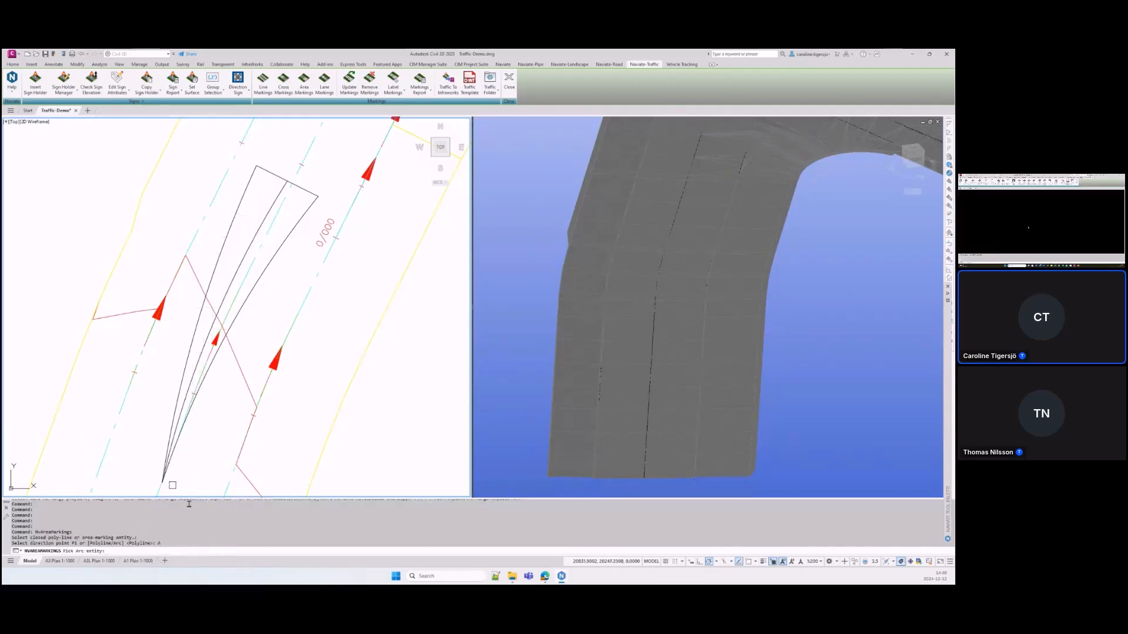
{"action": "left_click", "coordinate": [237, 270]}
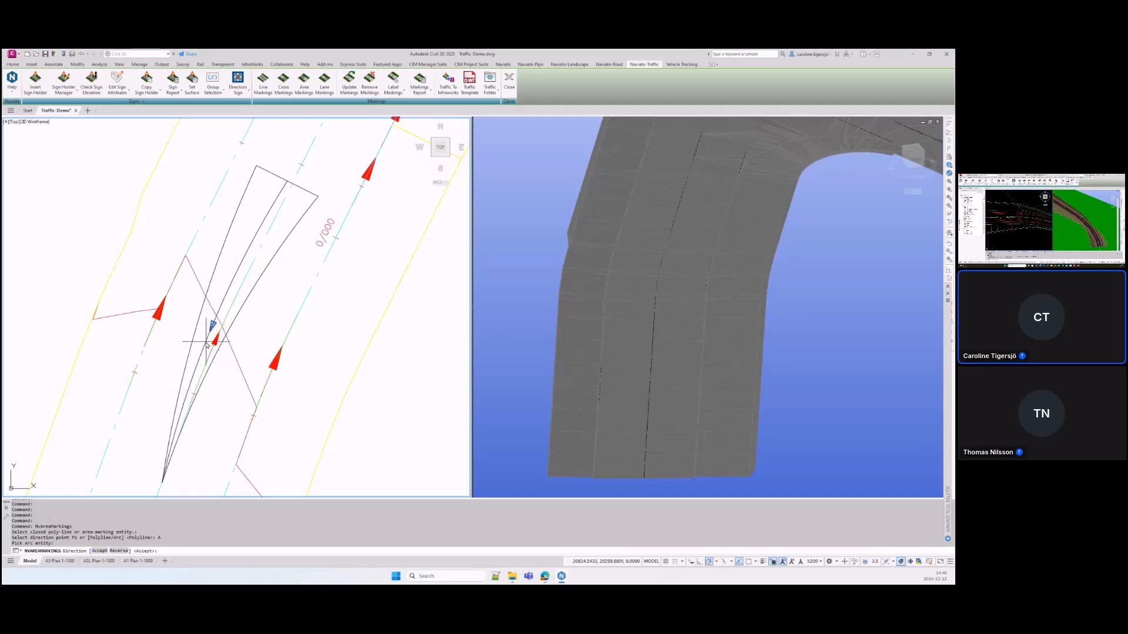
{"action": "left_click", "coordinate": [116, 552]}
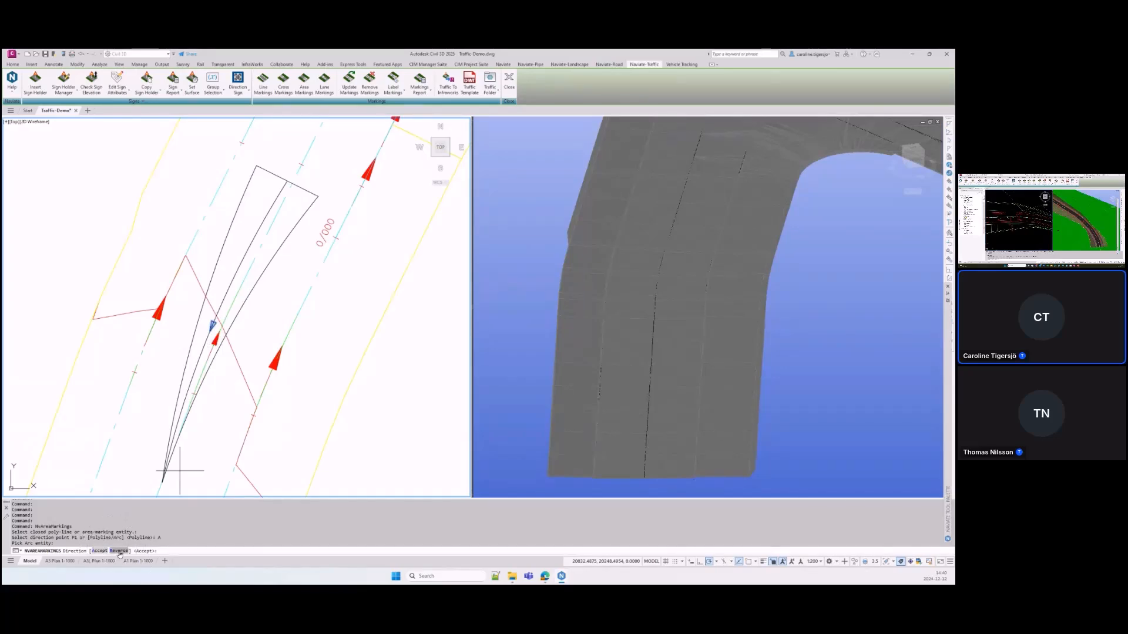
{"action": "left_click", "coordinate": [119, 552]}
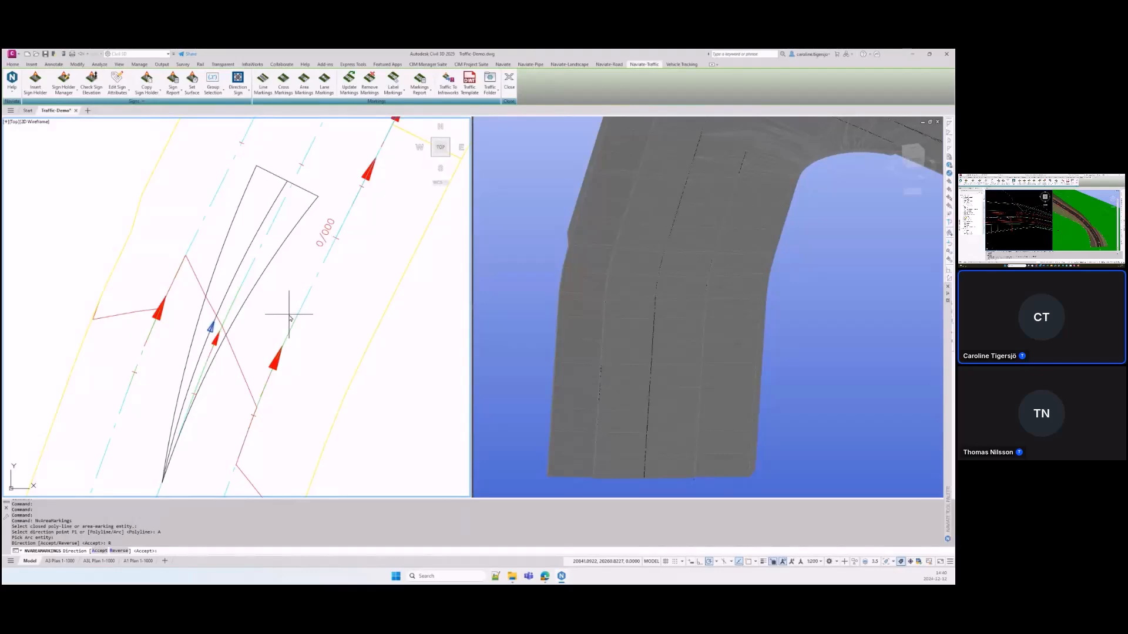
{"action": "key", "text": "Return"}
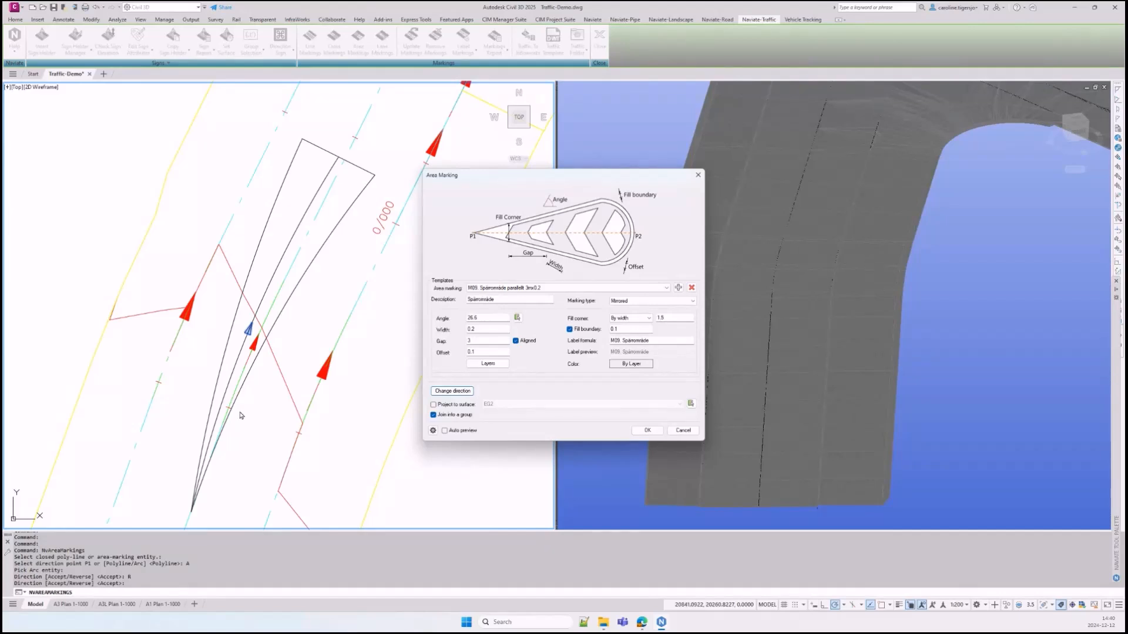
{"action": "left_click", "coordinate": [445, 431]}
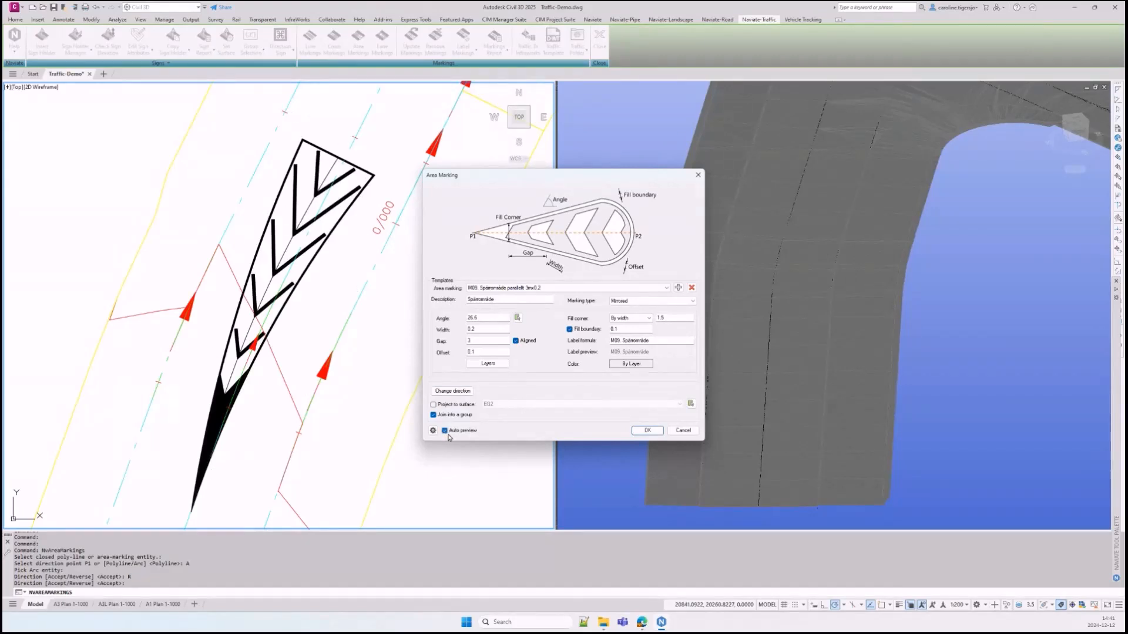
{"action": "left_click", "coordinate": [648, 431]}
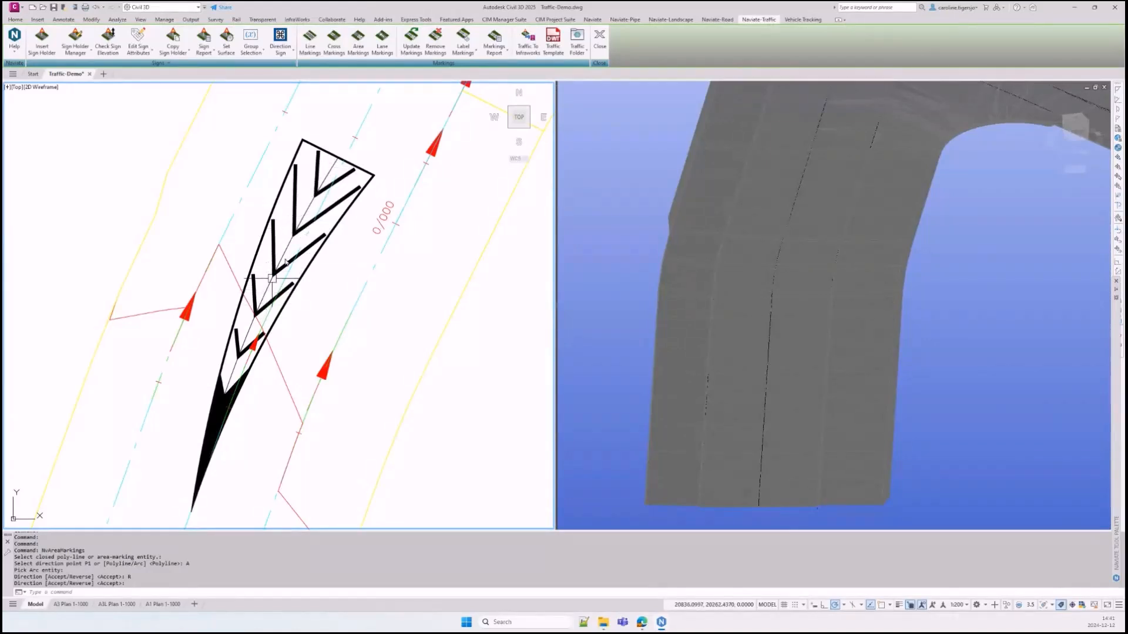
Stretch the wide end of the area marking's boundary polyline outward along the road in the plan view
{"action": "left_click", "coordinate": [333, 153]}
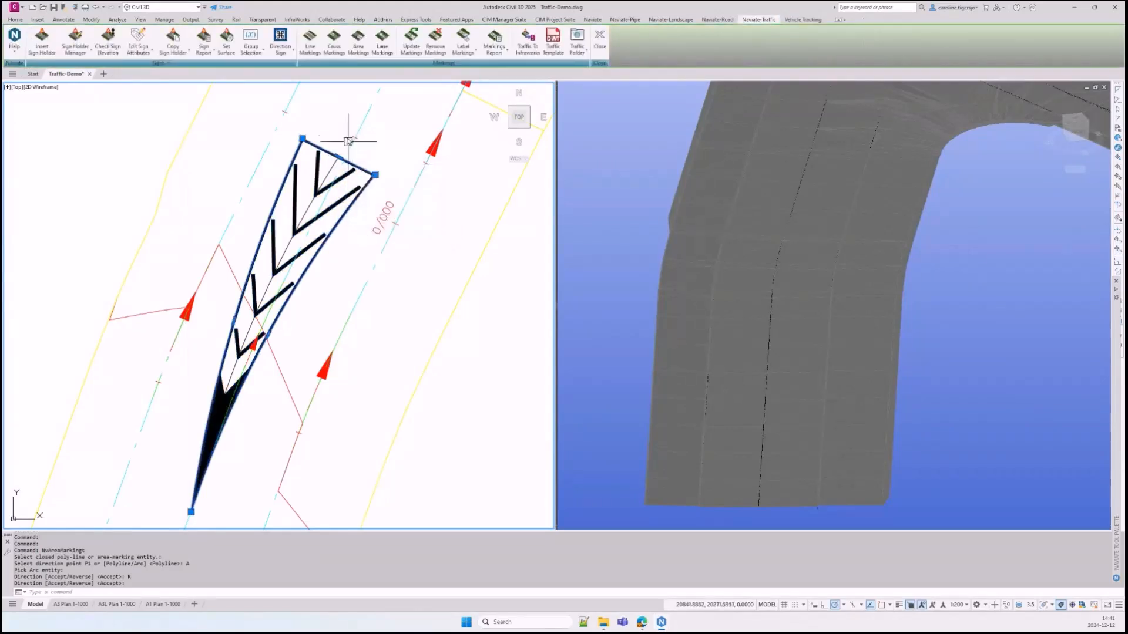
{"action": "middle_click_drag", "start_coordinate": [348, 141], "coordinate": [338, 175]}
{"action": "left_click", "coordinate": [330, 191]}
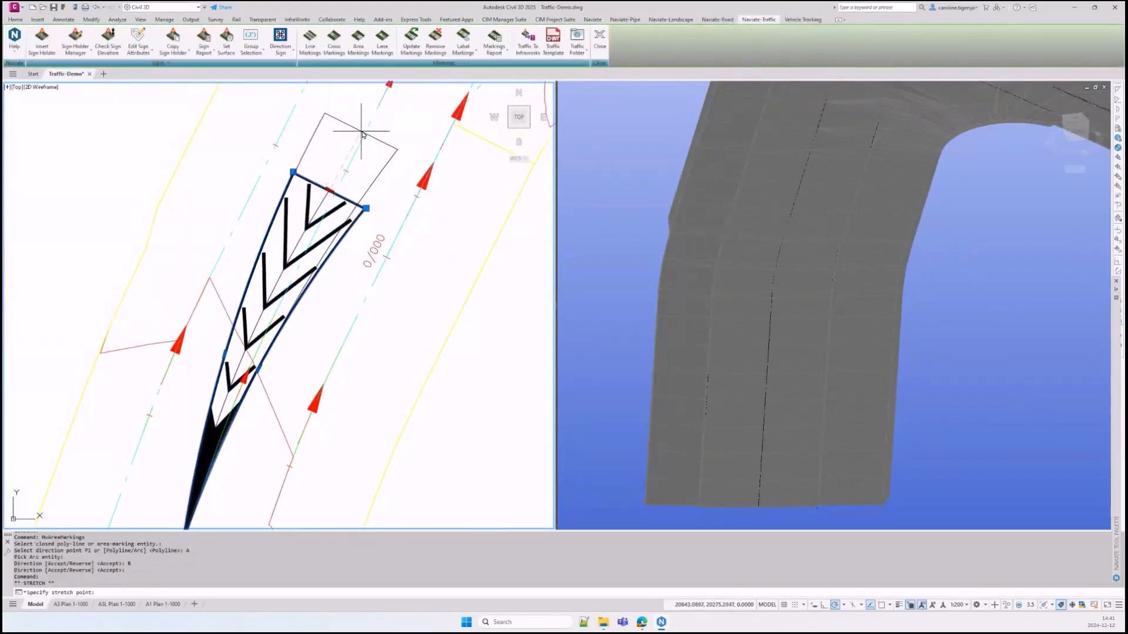
{"action": "key", "text": "Escape"}
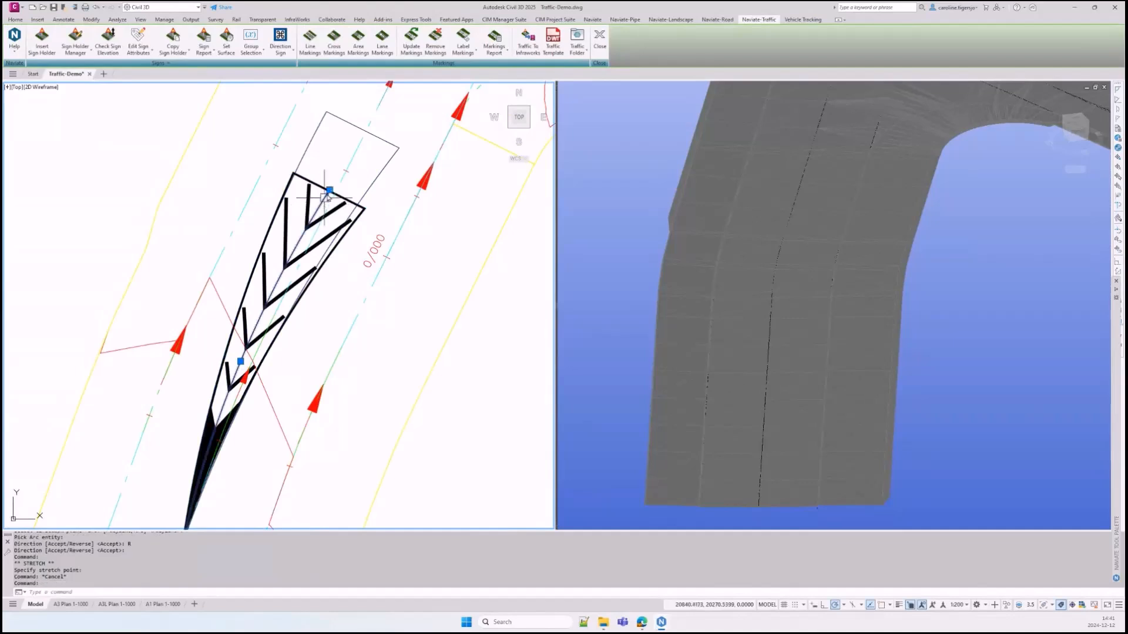
Stretch the direction arc's end to the midpoint of the boundary's extended wide edge
{"action": "left_click", "coordinate": [330, 191]}
{"action": "type", "text": "mid"}
{"action": "key", "text": "Return"}
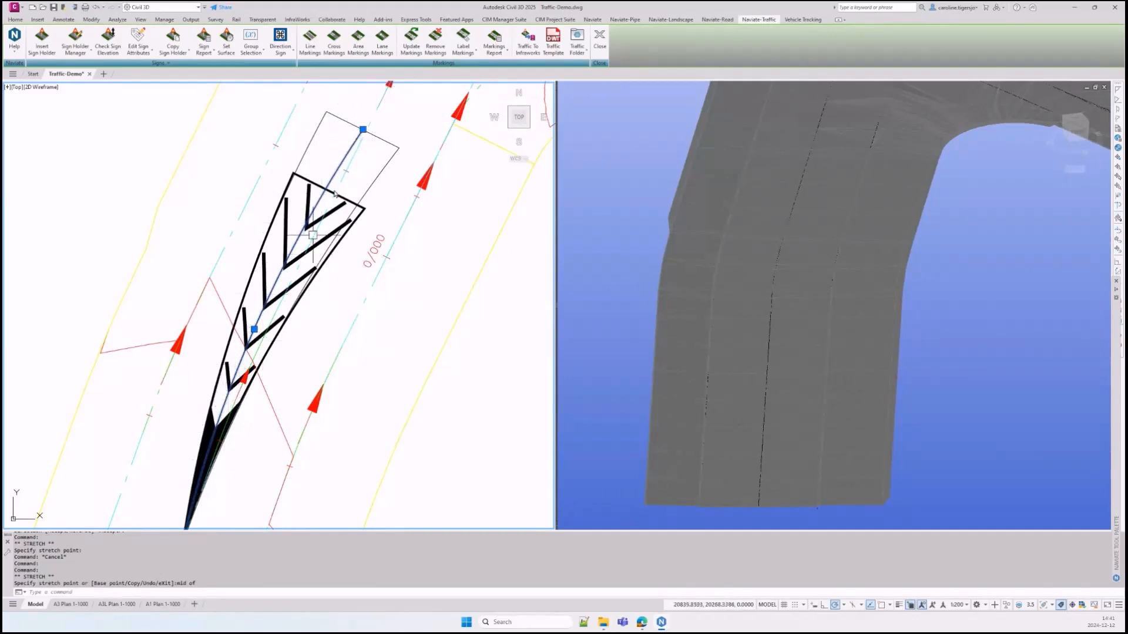
{"action": "key", "text": "Escape"}
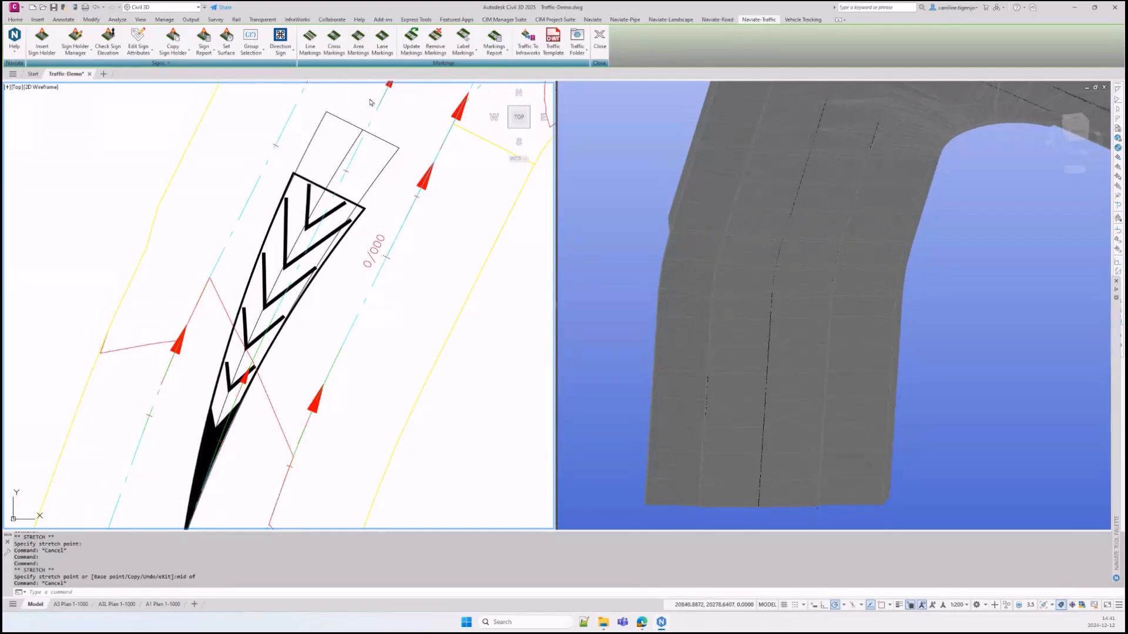
Update the area marking to the stretched boundary with auto preview on and project it to the RoadCurbTop surface
{"action": "left_click", "coordinate": [358, 40]}
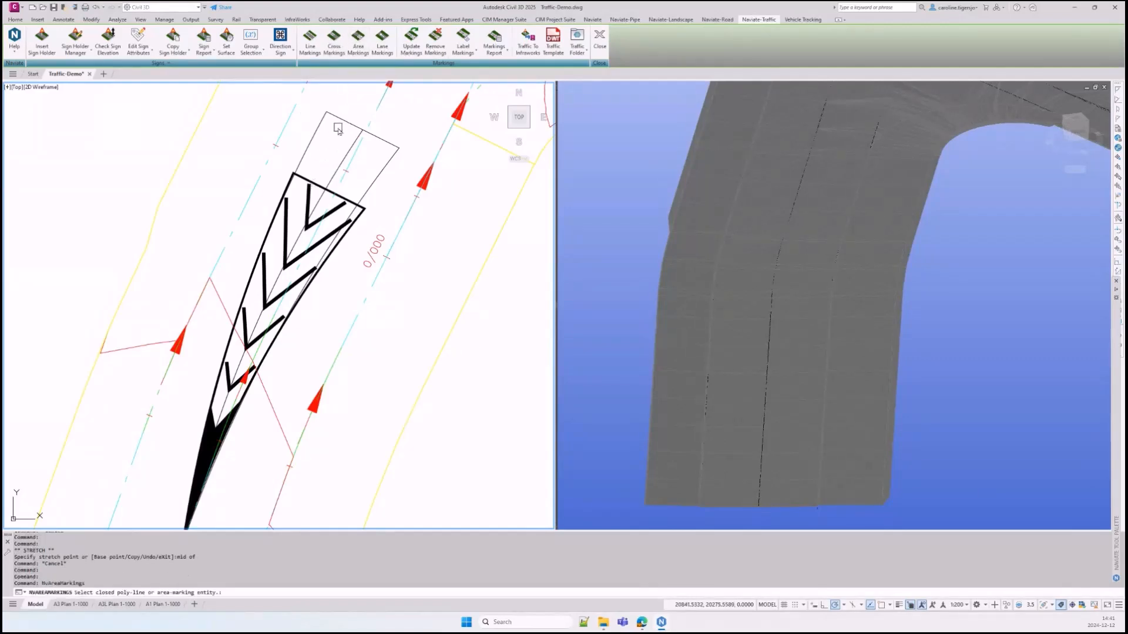
{"action": "left_click", "coordinate": [329, 189]}
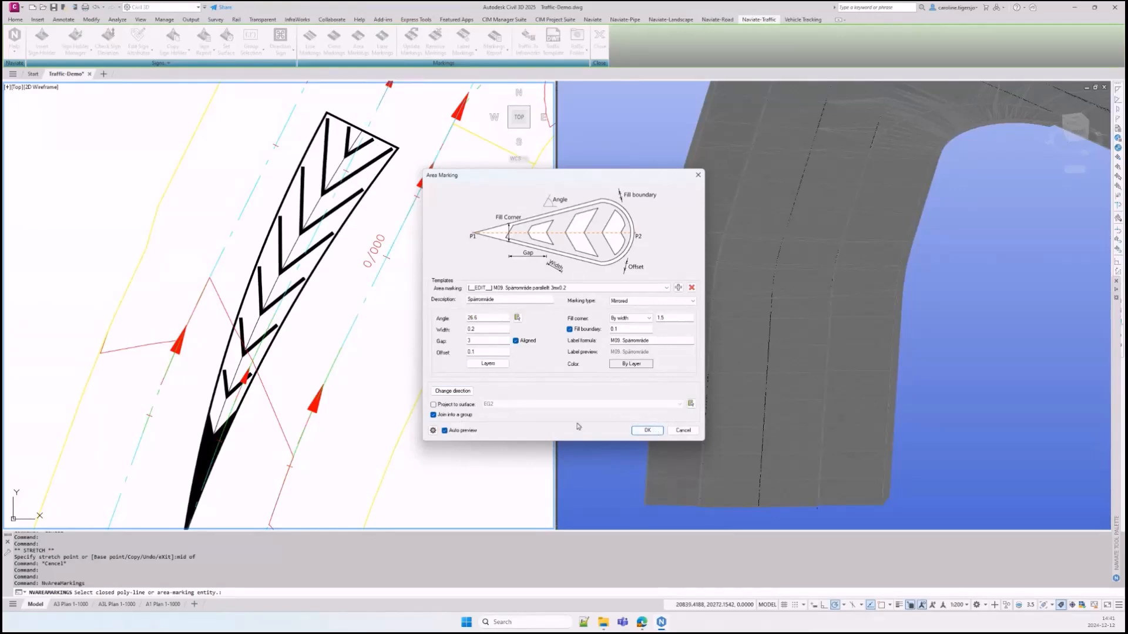
{"action": "left_click", "coordinate": [468, 405]}
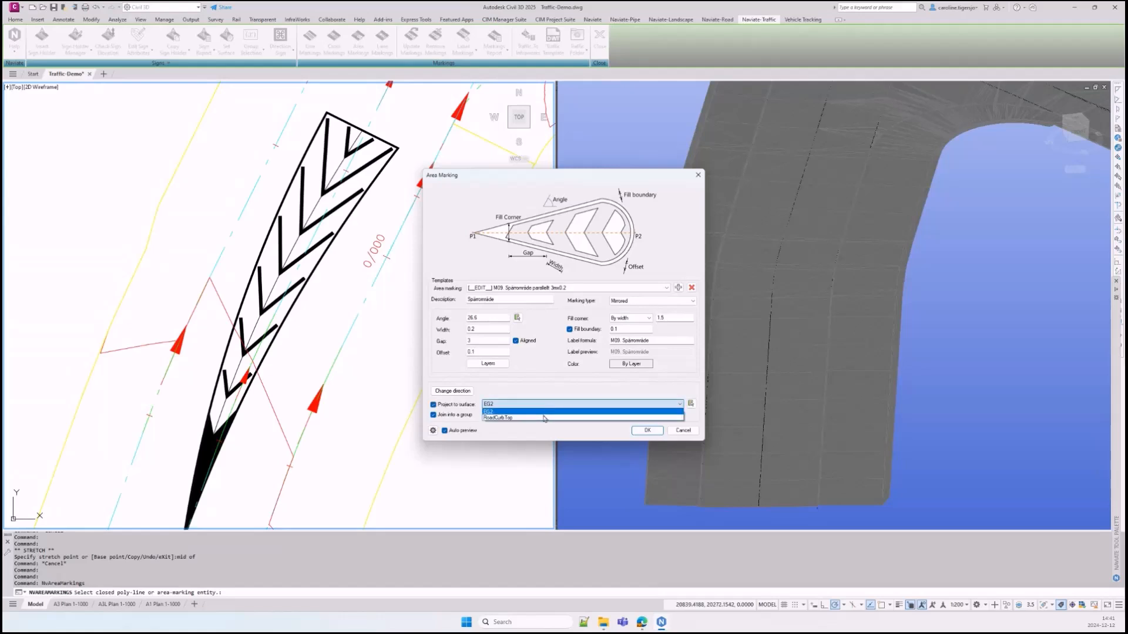
{"action": "left_click", "coordinate": [647, 430]}
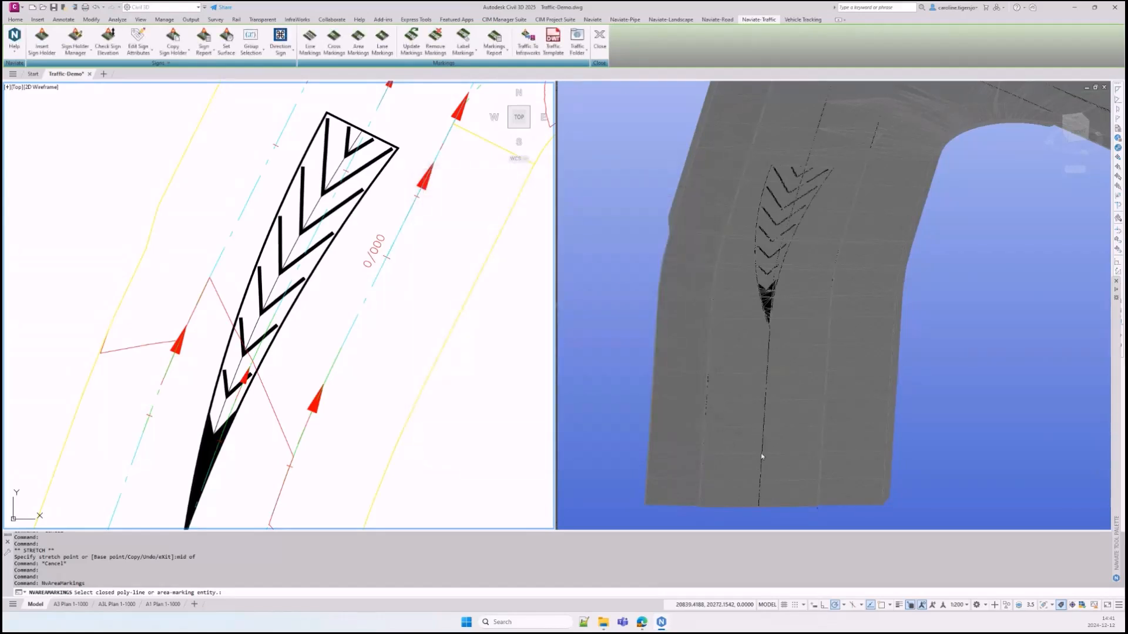
Examine the projected area marking on the road surface in the 3D view, up close and across the intersection
{"action": "left_click", "coordinate": [837, 209]}
{"action": "scroll", "coordinate": [783, 182], "scroll_direction": "up", "scroll_amount": 6}
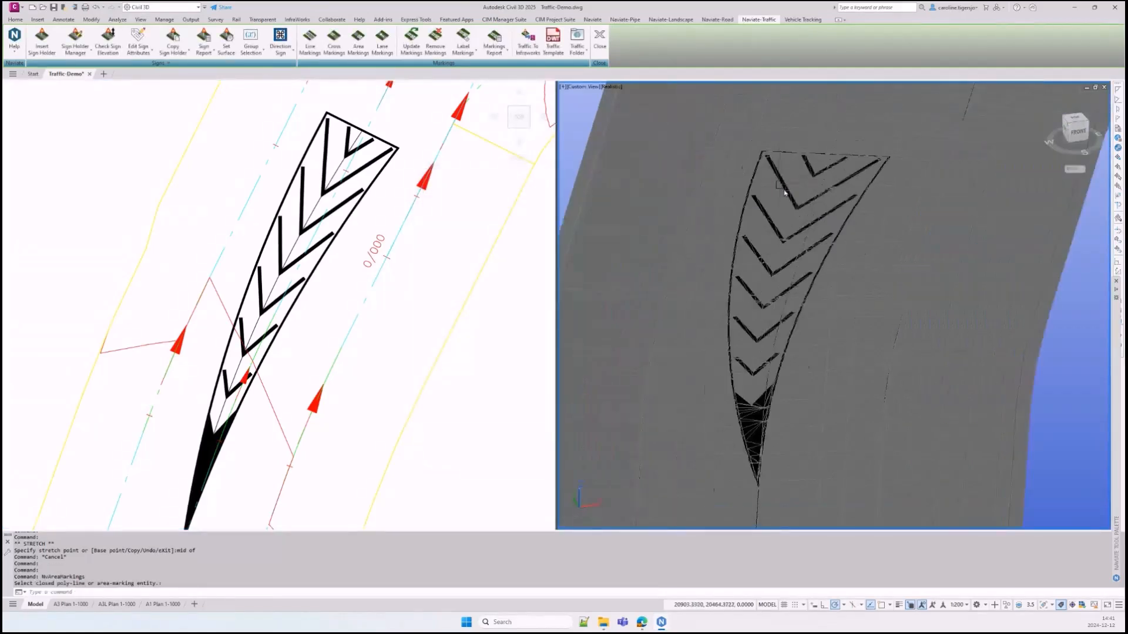
{"action": "scroll", "coordinate": [741, 385], "scroll_direction": "down", "scroll_amount": 5}
{"action": "scroll", "coordinate": [743, 395], "scroll_direction": "down", "scroll_amount": 3}
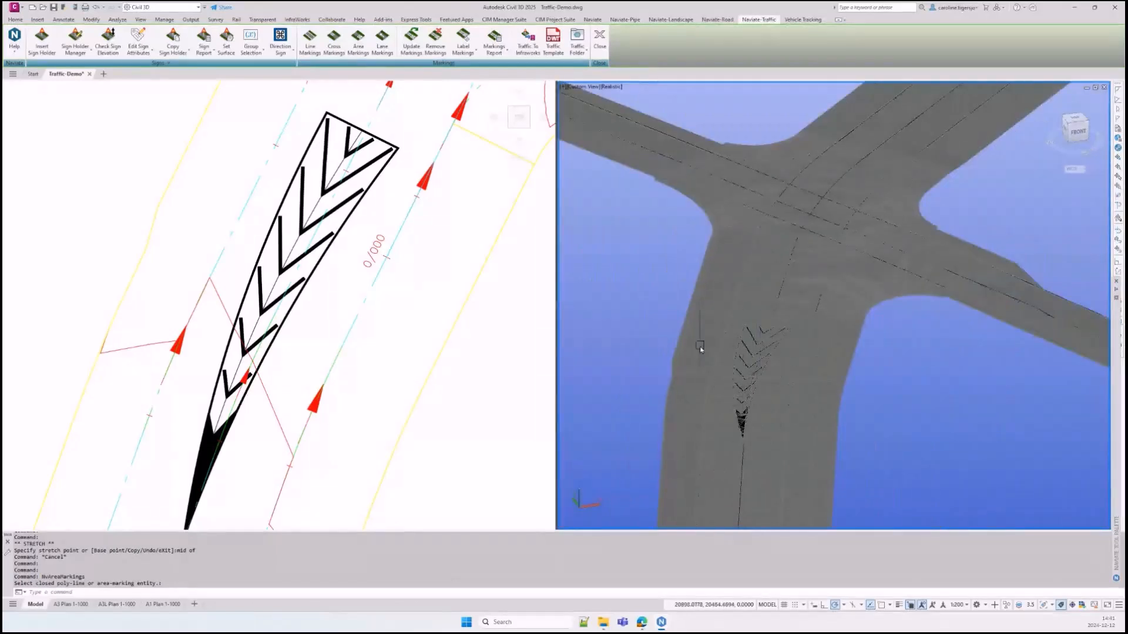
{"action": "scroll", "coordinate": [760, 255], "scroll_direction": "down", "scroll_amount": 3}
{"action": "middle_click_drag", "start_coordinate": [849, 187], "coordinate": [682, 328]}
Find the unmarked wedge in the north-east approach in the plan view and check its boundary and middle polyline
{"action": "left_click", "coordinate": [403, 277]}
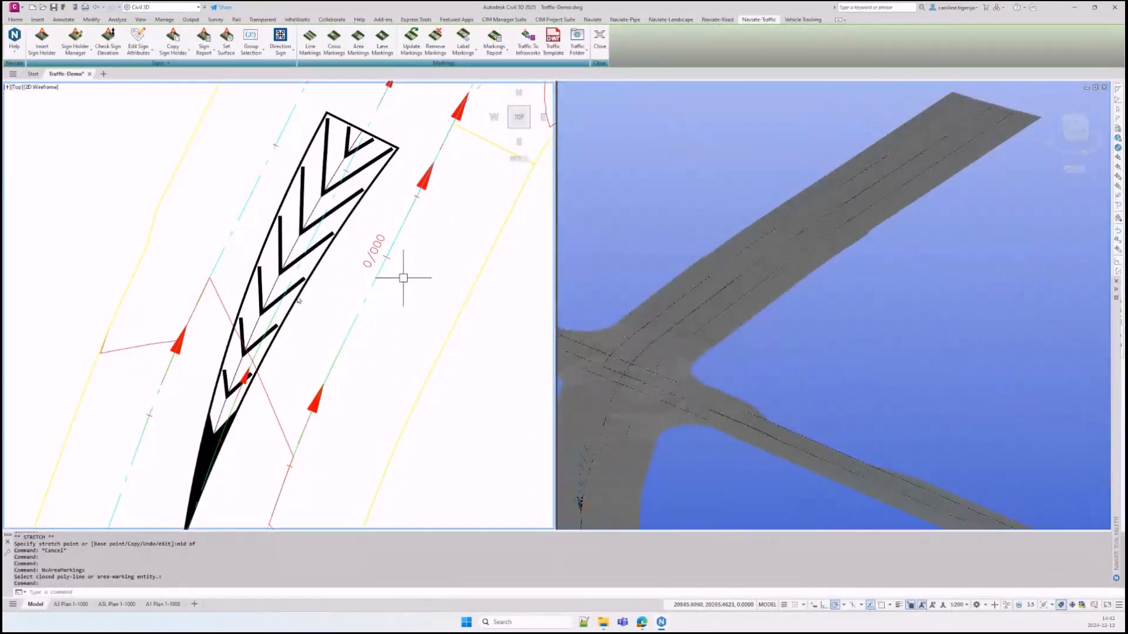
{"action": "scroll", "coordinate": [360, 252], "scroll_direction": "down", "scroll_amount": 6}
{"action": "scroll", "coordinate": [347, 253], "scroll_direction": "up", "scroll_amount": 8}
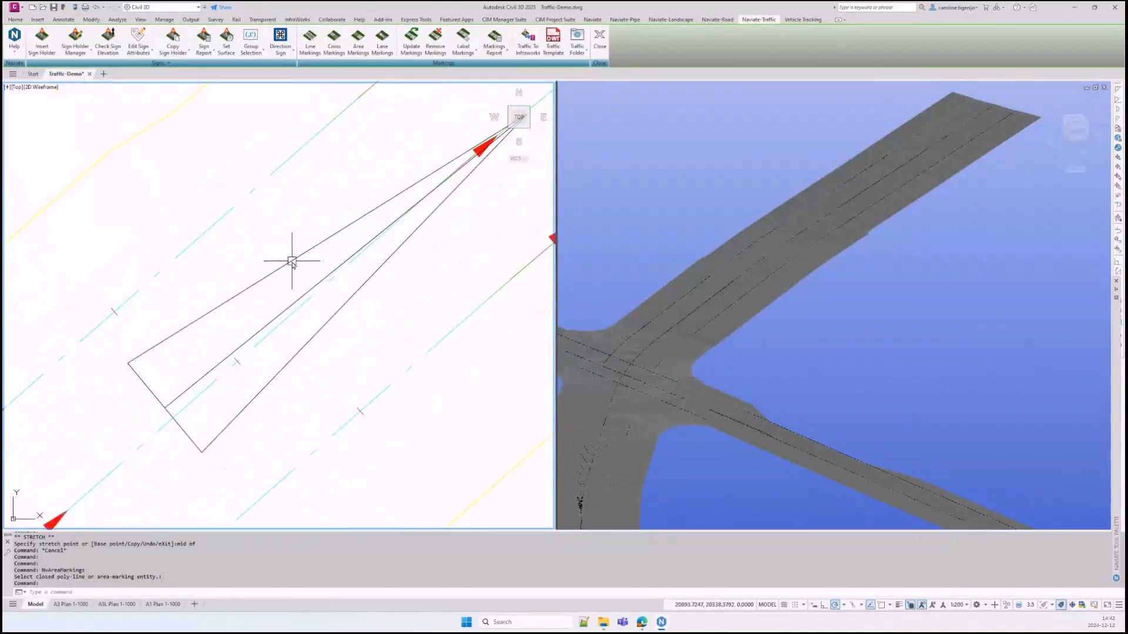
{"action": "left_click", "coordinate": [292, 261]}
{"action": "key", "text": "Escape"}
{"action": "left_click", "coordinate": [317, 287]}
{"action": "key", "text": "Escape"}
Start an area marking on the north-east wedge, using its middle polyline as the direction and reversing it
{"action": "left_click", "coordinate": [361, 43]}
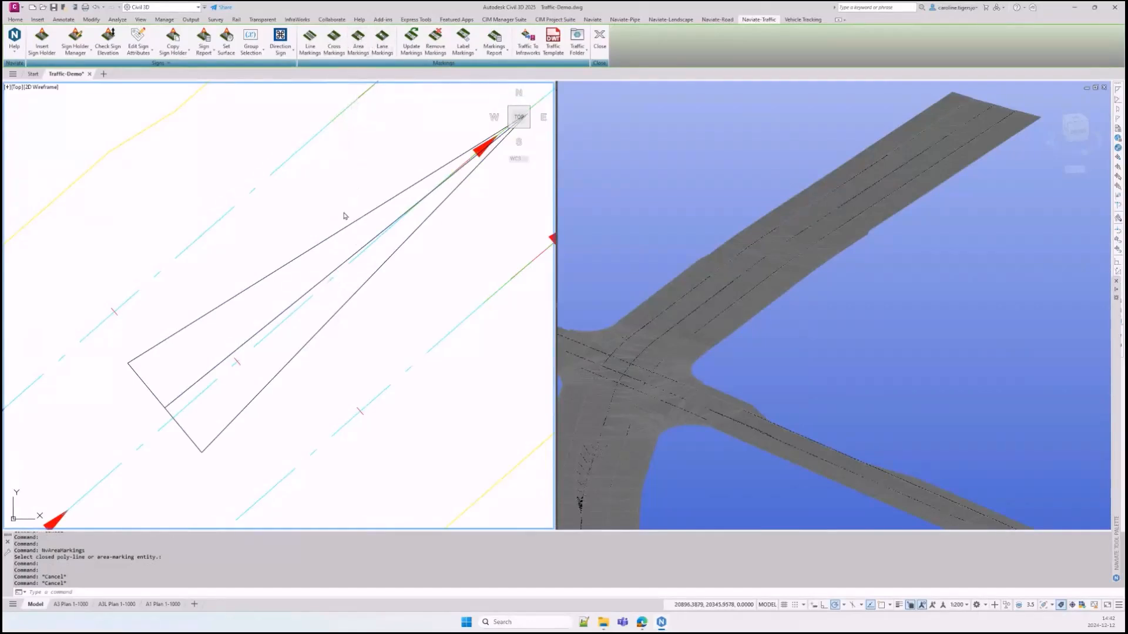
{"action": "left_click", "coordinate": [344, 228]}
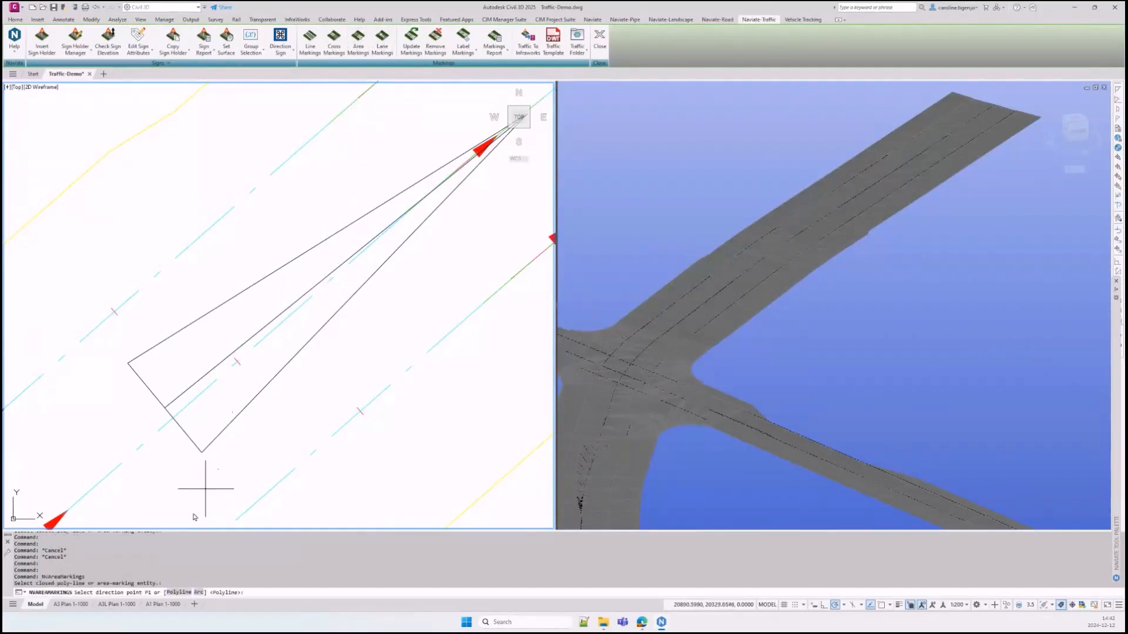
{"action": "left_click", "coordinate": [181, 593]}
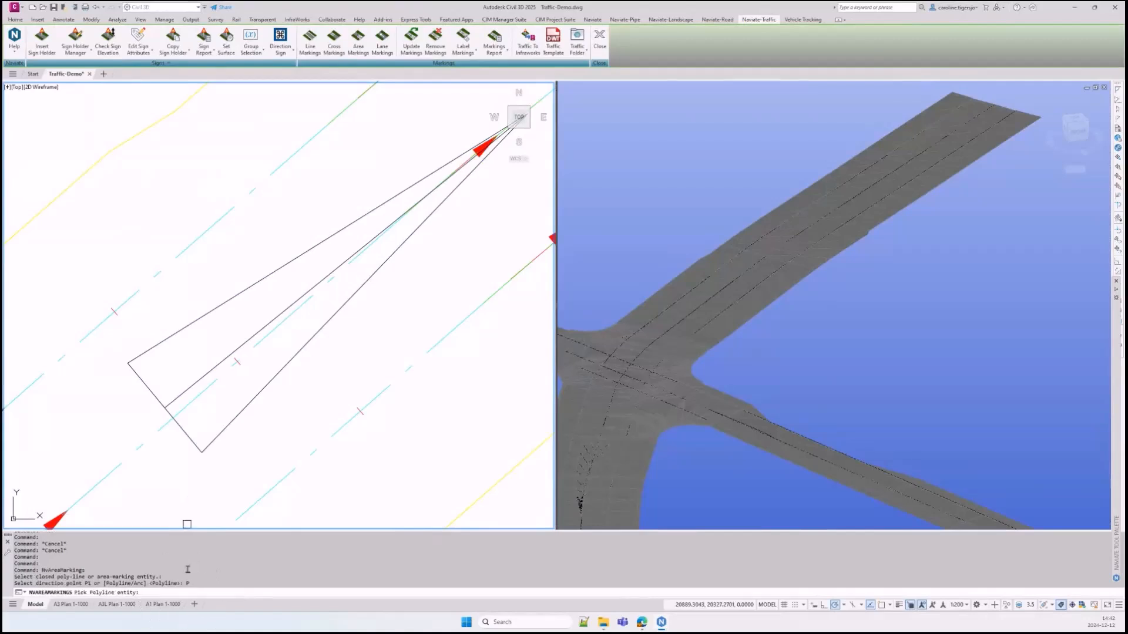
{"action": "left_click", "coordinate": [317, 286]}
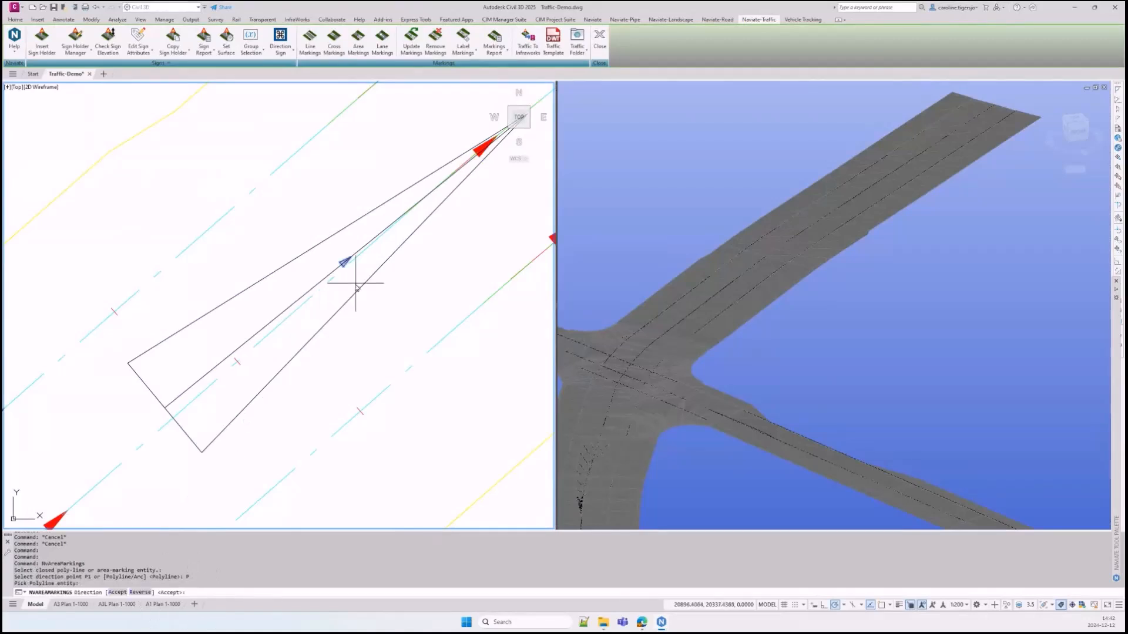
{"action": "key", "text": "Return"}
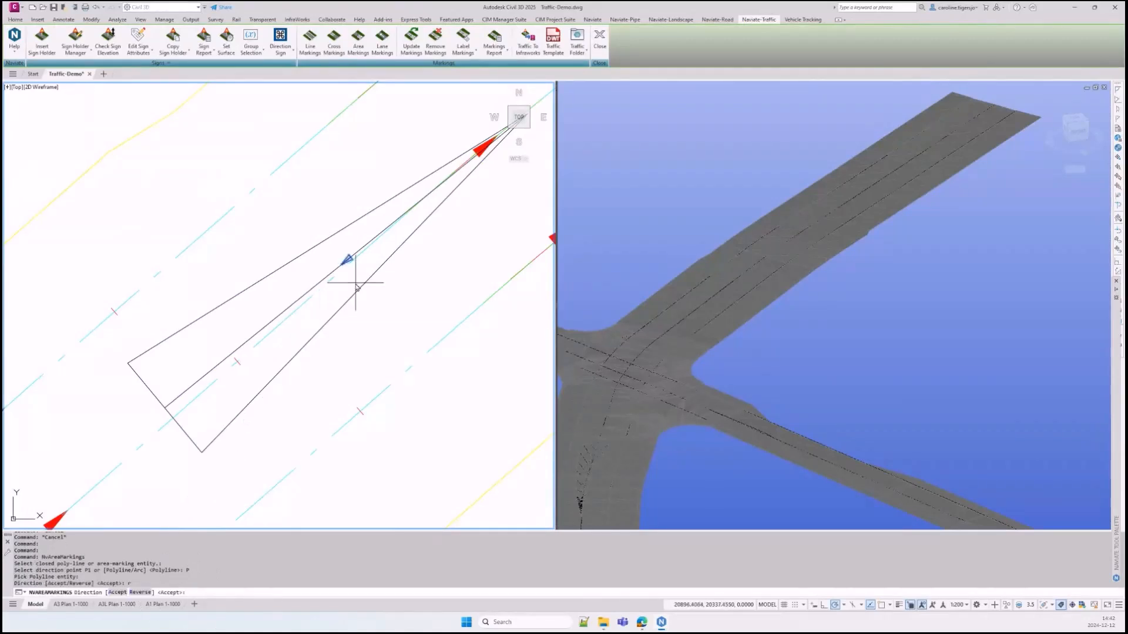
{"action": "key", "text": "Return"}
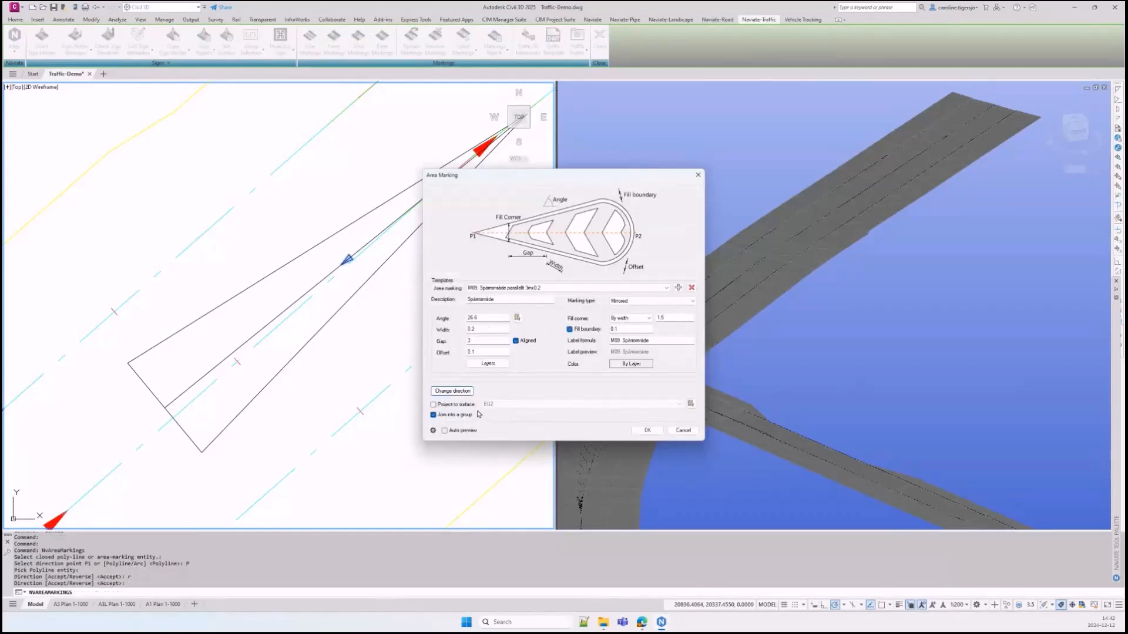
Enable auto preview, turn off 90° corners in the area marking settings, and create the marking on the north-east wedge
{"action": "left_click", "coordinate": [444, 431]}
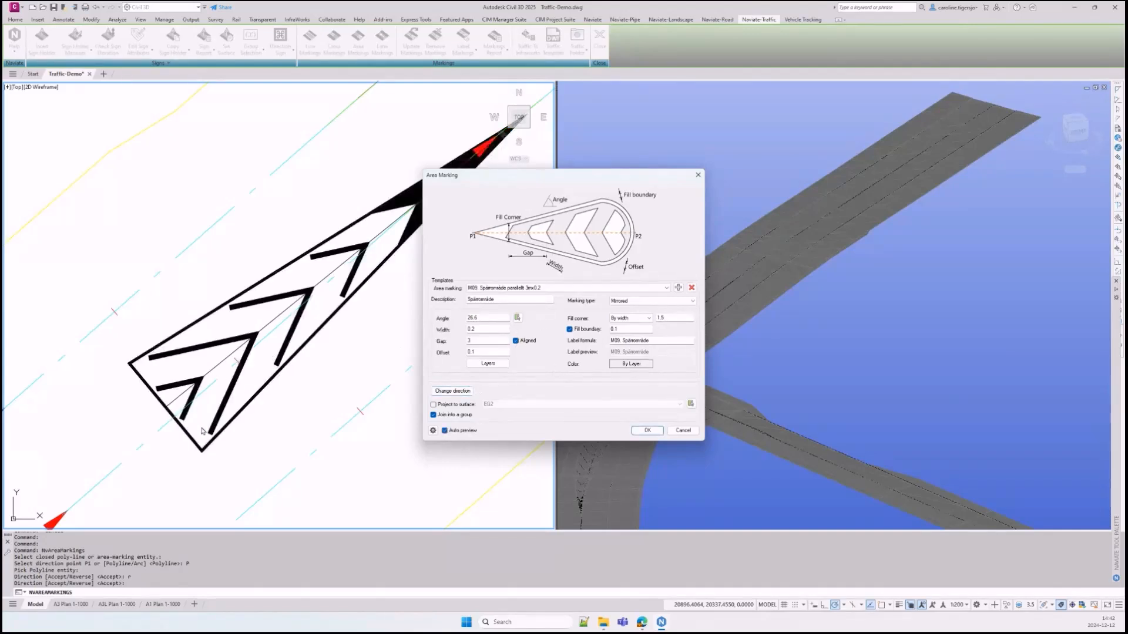
{"action": "key", "text": "ctrl"}
{"action": "key", "text": "ctrl"}
{"action": "left_click", "coordinate": [433, 431]}
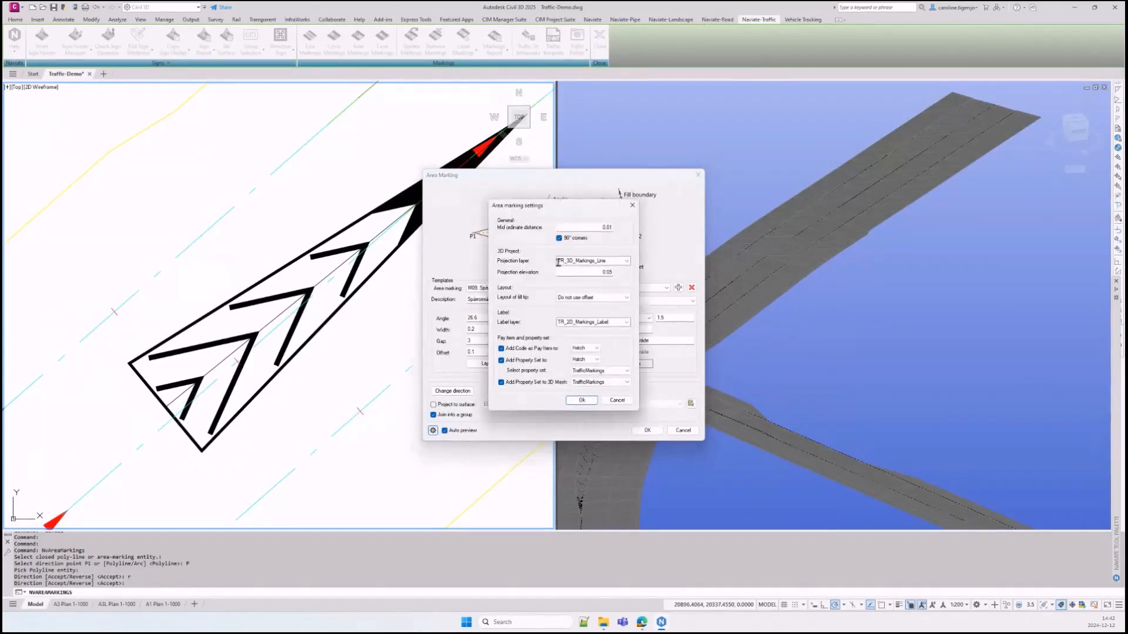
{"action": "left_click", "coordinate": [582, 400]}
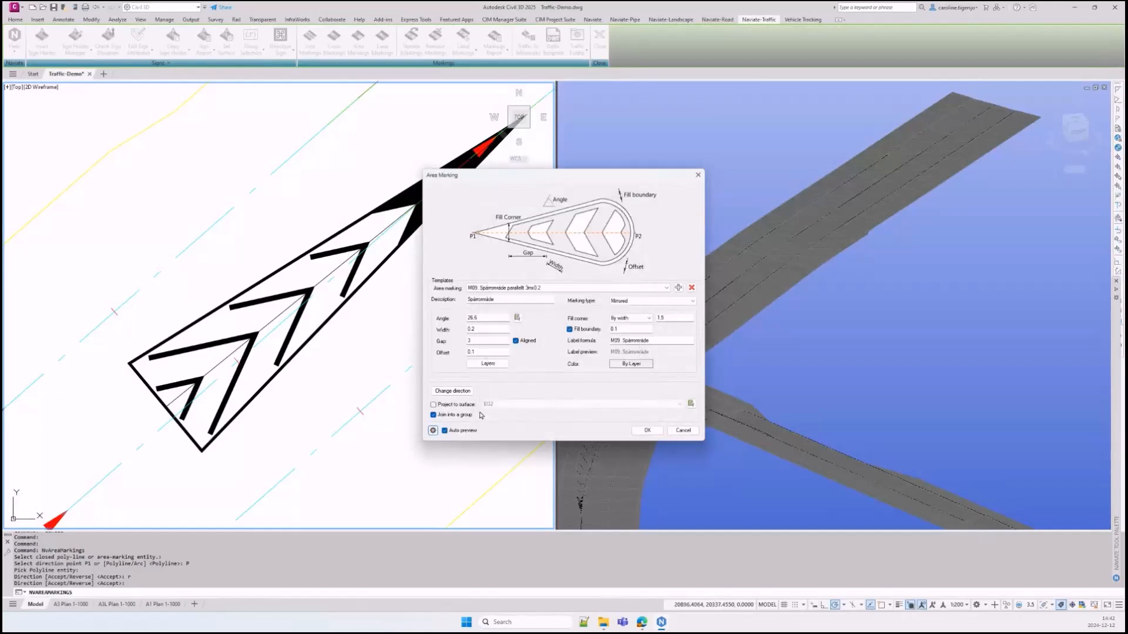
{"action": "left_click", "coordinate": [433, 430]}
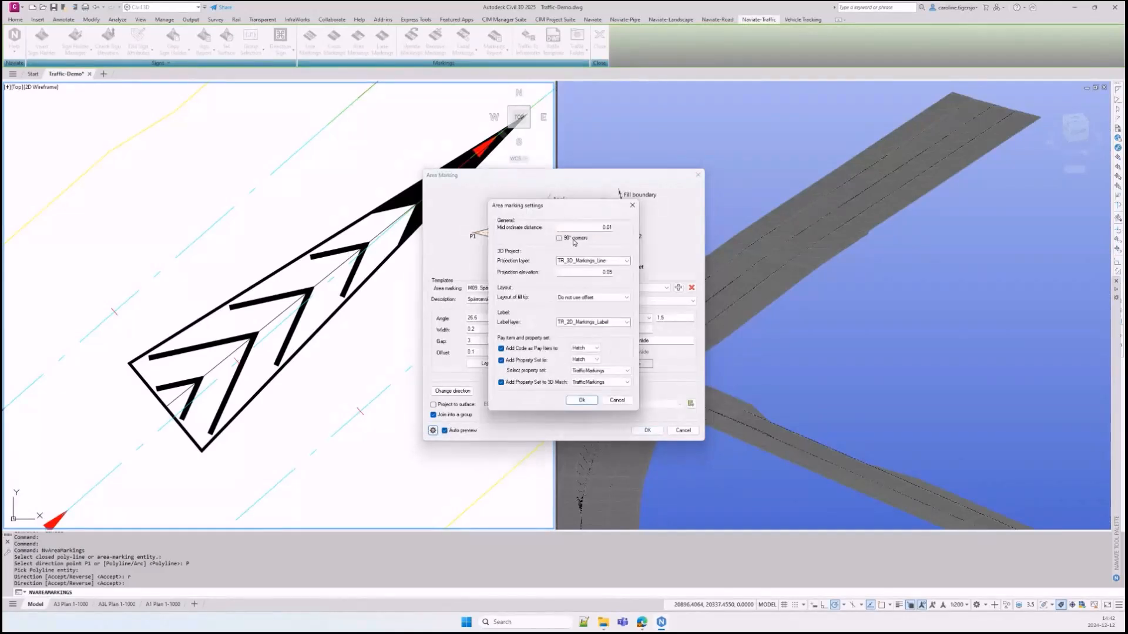
{"action": "left_click", "coordinate": [582, 402]}
{"action": "left_click", "coordinate": [645, 431]}
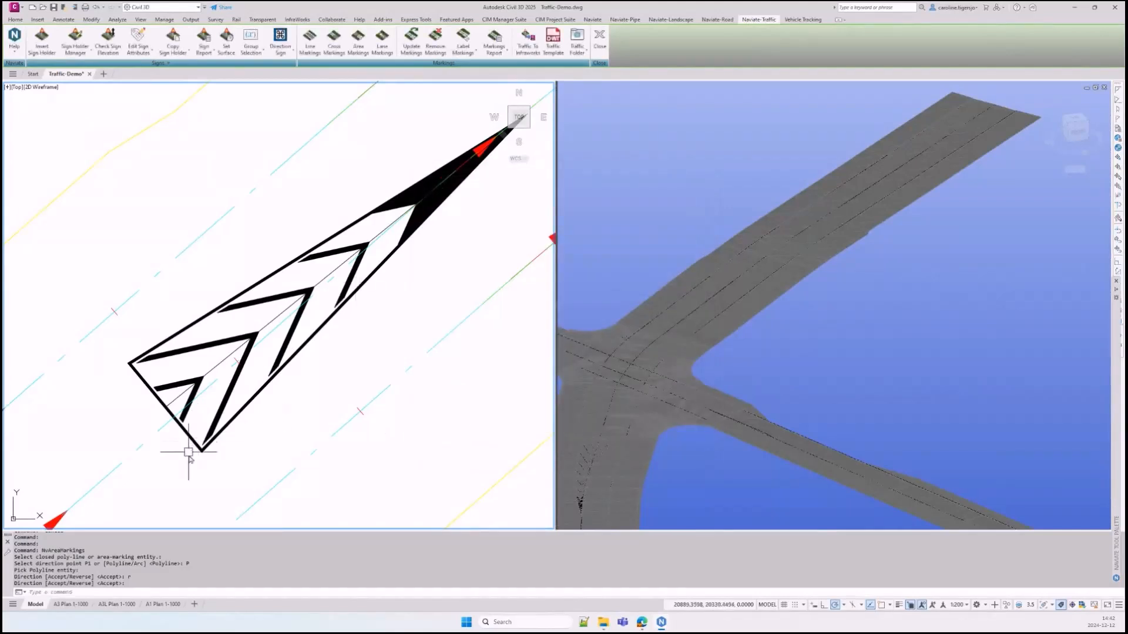
Edit the north-east area marking to turn 90° corners back on in its settings and apply the change
{"action": "scroll", "coordinate": [197, 448], "scroll_direction": "up", "scroll_amount": 4}
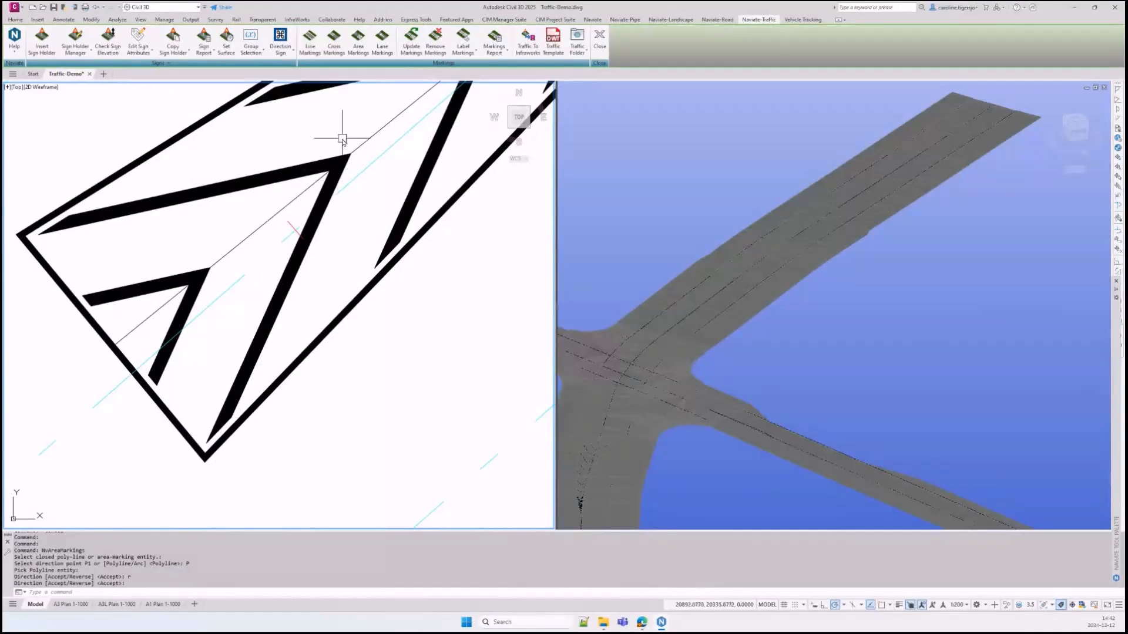
{"action": "left_click", "coordinate": [358, 42]}
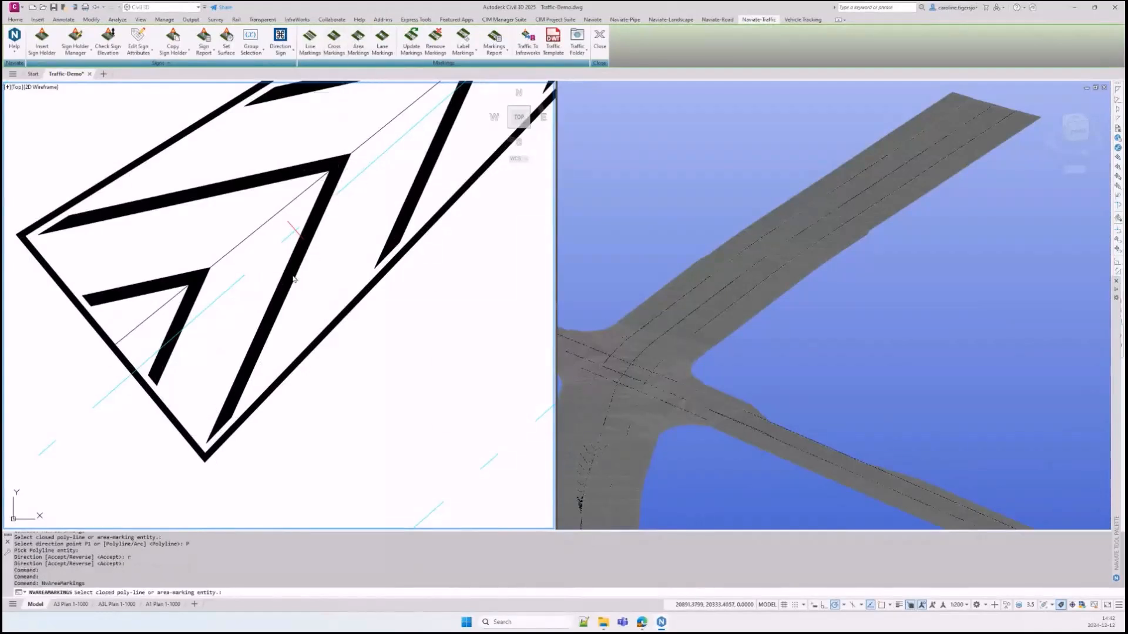
{"action": "left_click", "coordinate": [296, 276]}
{"action": "left_click", "coordinate": [433, 431]}
{"action": "left_click", "coordinate": [559, 239]}
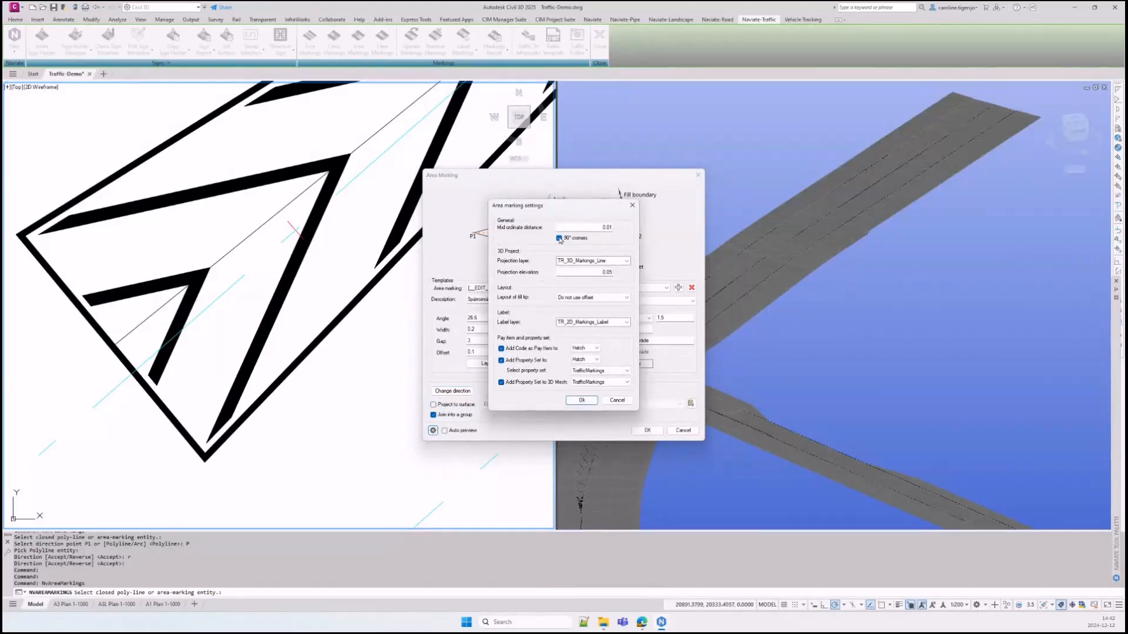
{"action": "left_click", "coordinate": [581, 401]}
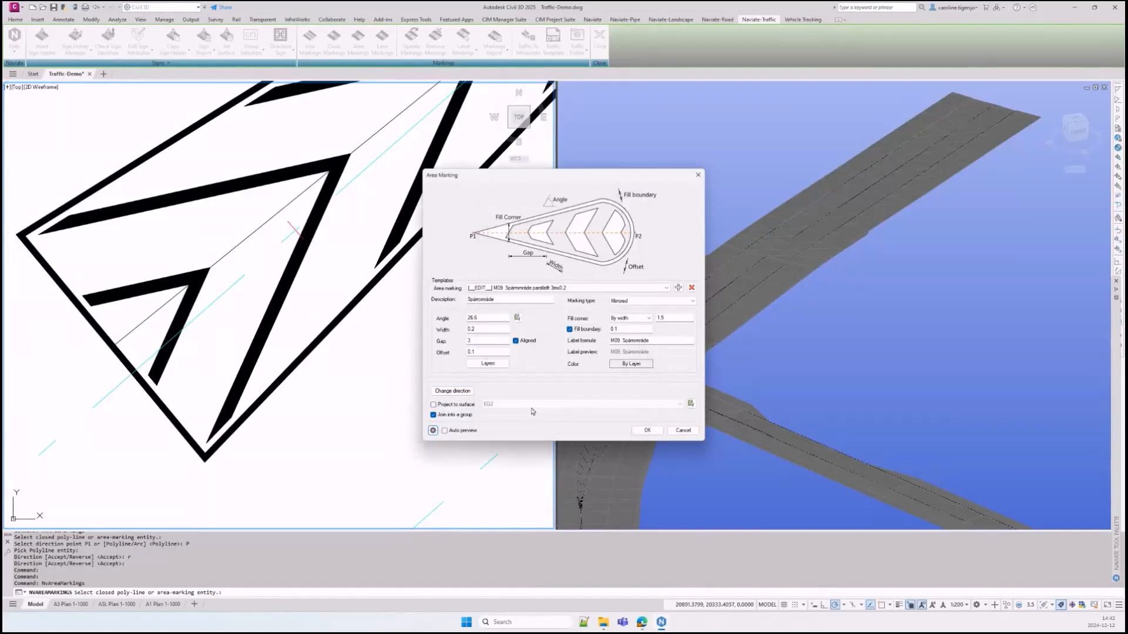
{"action": "left_click", "coordinate": [647, 431]}
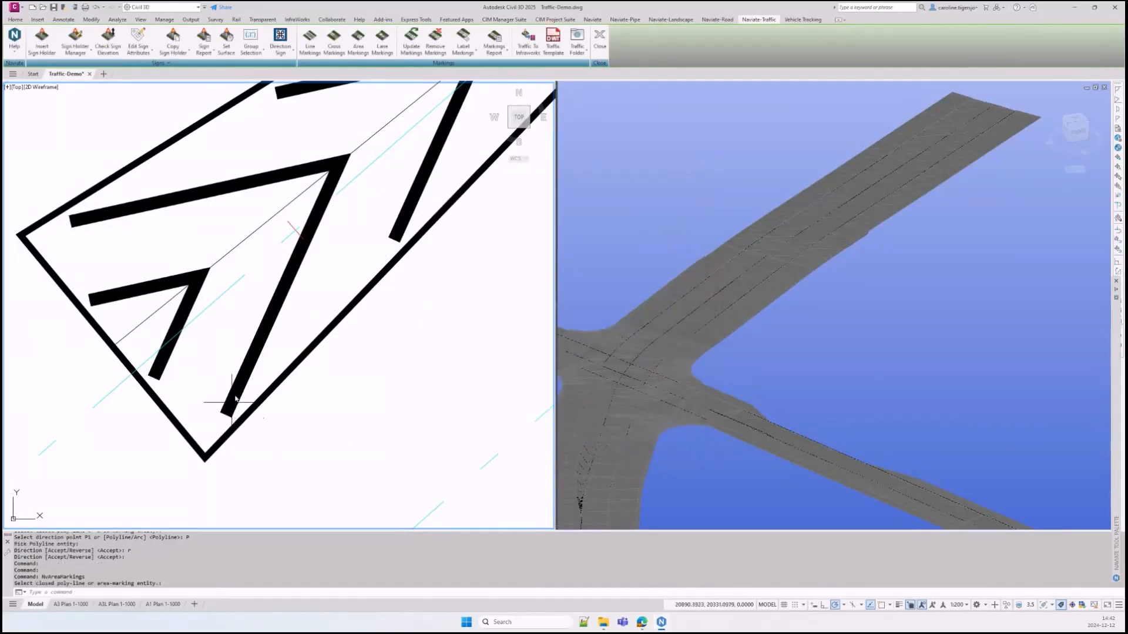
{"action": "scroll", "coordinate": [385, 291], "scroll_direction": "down", "scroll_amount": 3}
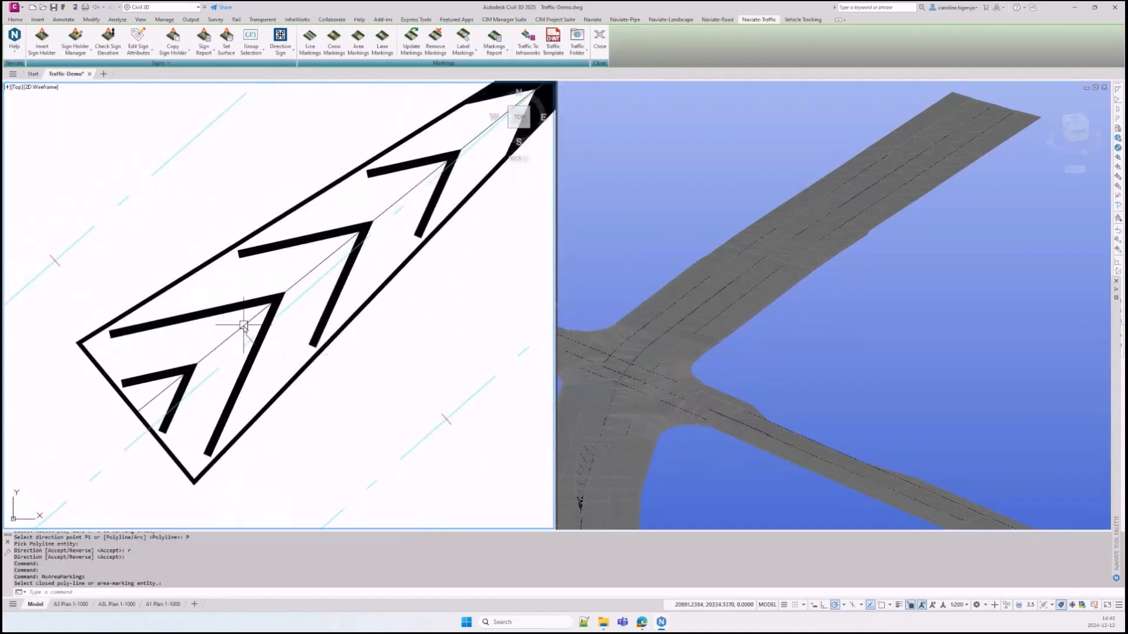
{"action": "middle_click_drag", "start_coordinate": [350, 305], "coordinate": [312, 340]}
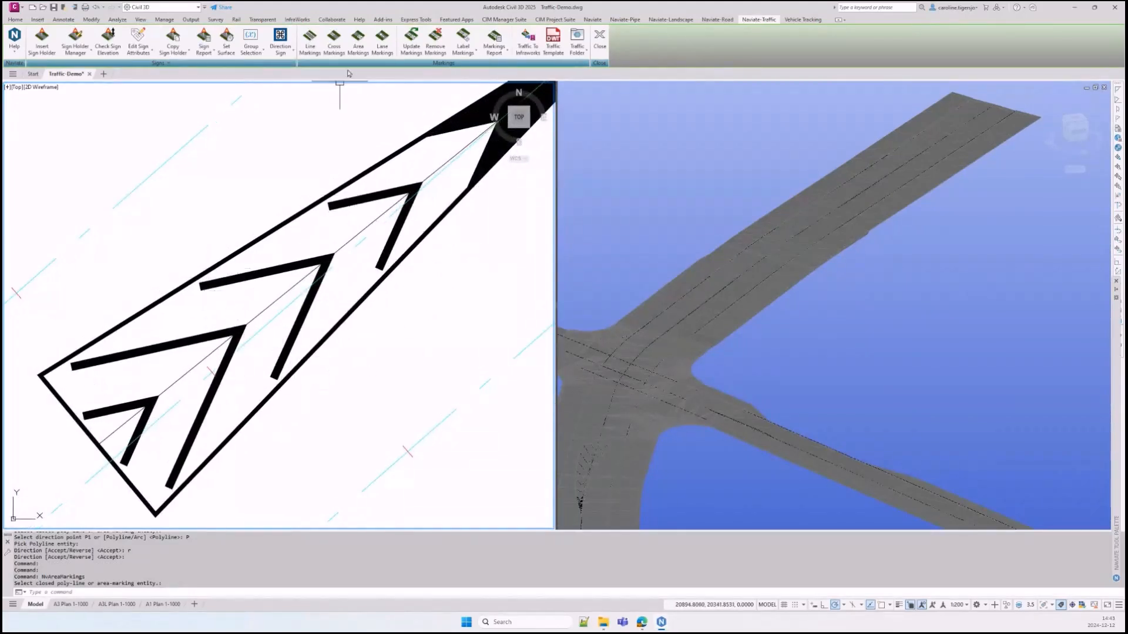
{"action": "left_click", "coordinate": [360, 44]}
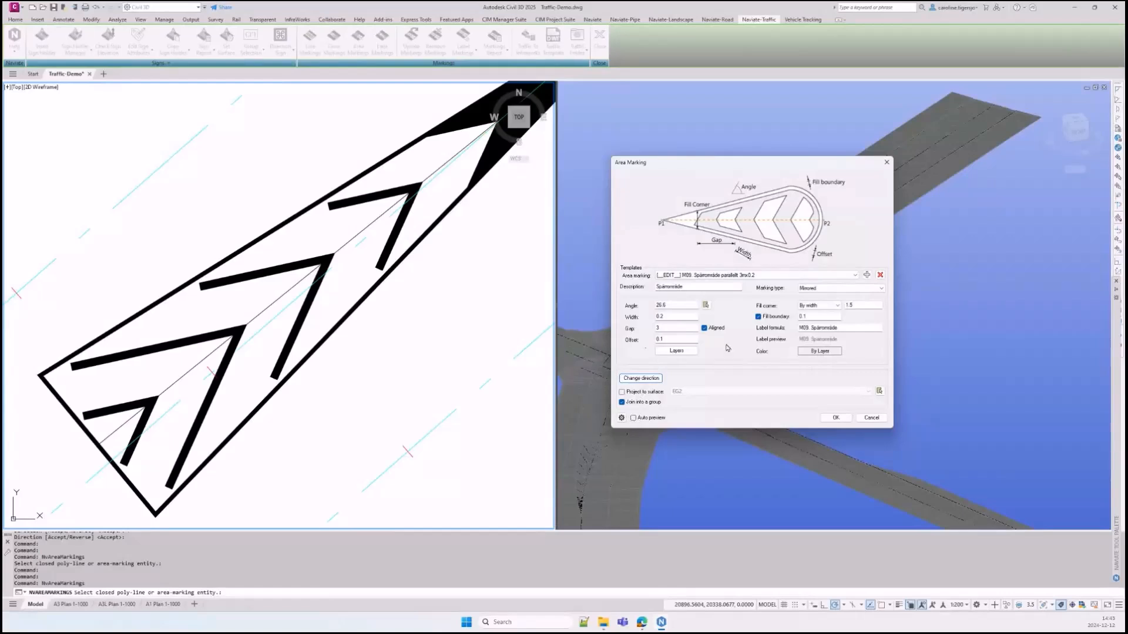
{"action": "left_click", "coordinate": [869, 421]}
{"action": "left_click", "coordinate": [463, 266]}
{"action": "left_click", "coordinate": [500, 229]}
Edit the north-east area marking with auto preview turned on and set its fill corner to By length
{"action": "scroll", "coordinate": [315, 372], "scroll_direction": "up", "scroll_amount": 5}
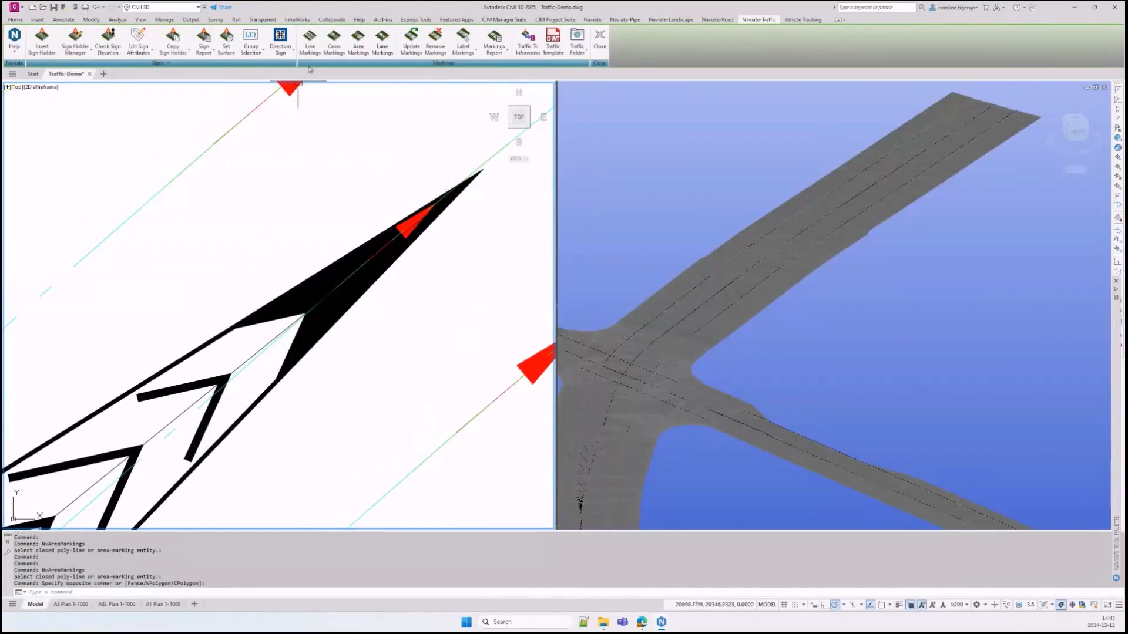
{"action": "left_click", "coordinate": [359, 42]}
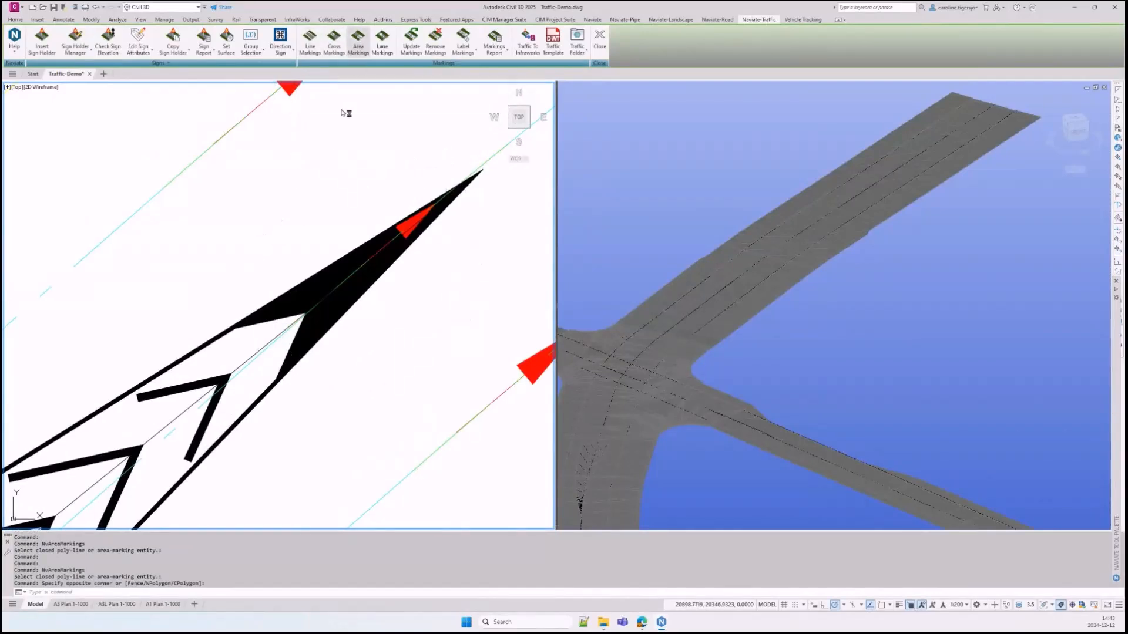
{"action": "left_click", "coordinate": [278, 332]}
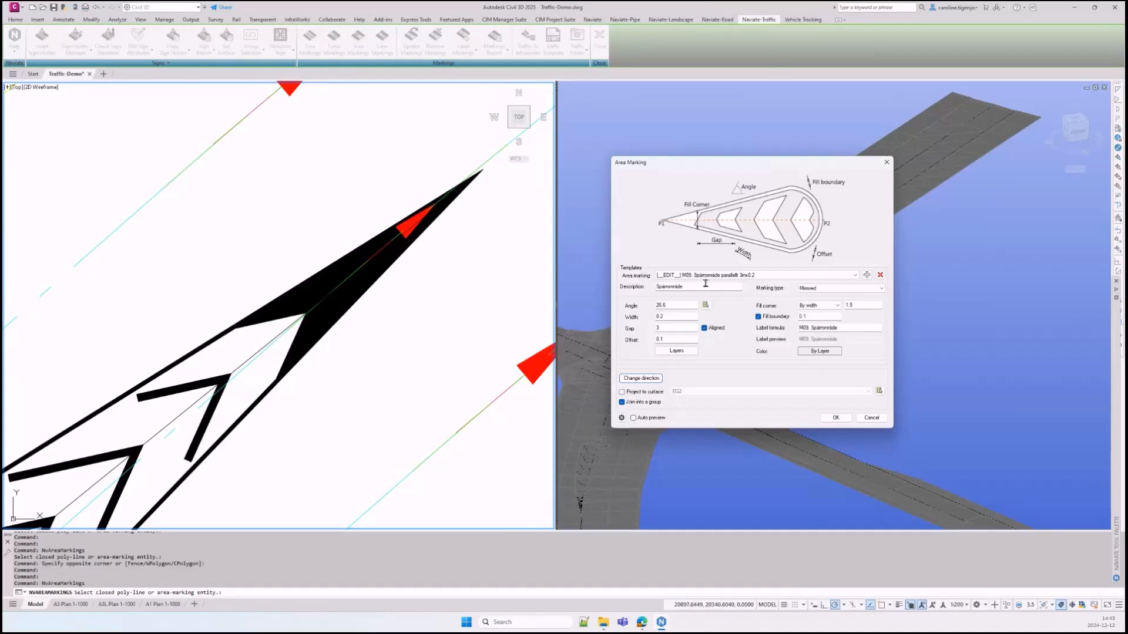
{"action": "left_click", "coordinate": [649, 419]}
{"action": "left_click", "coordinate": [816, 307]}
{"action": "left_click", "coordinate": [826, 308]}
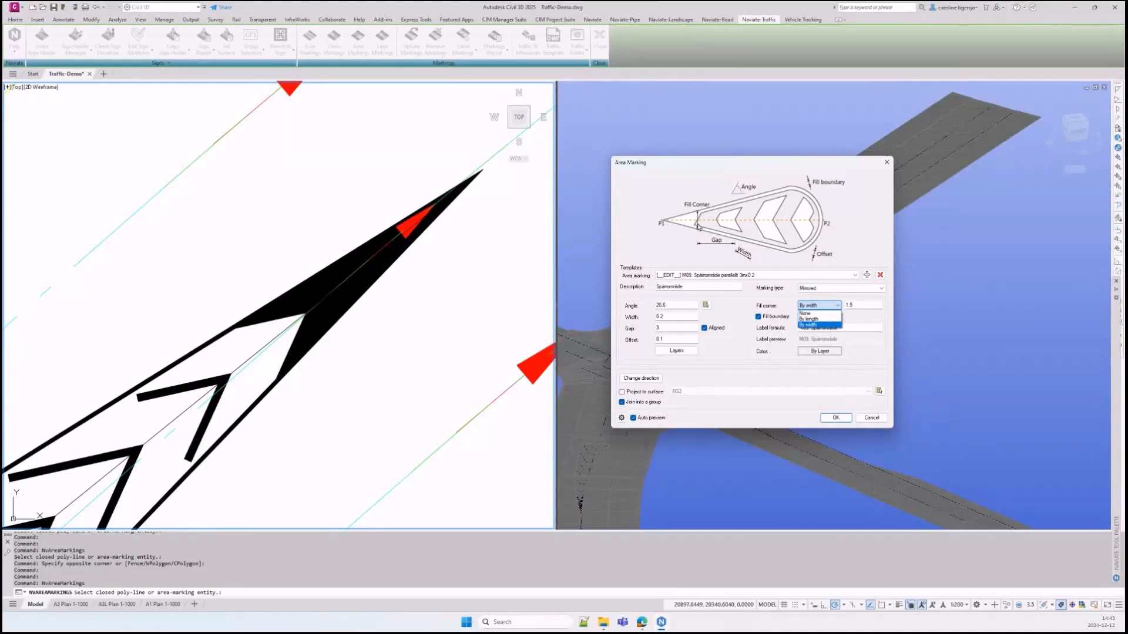
{"action": "left_click", "coordinate": [814, 320]}
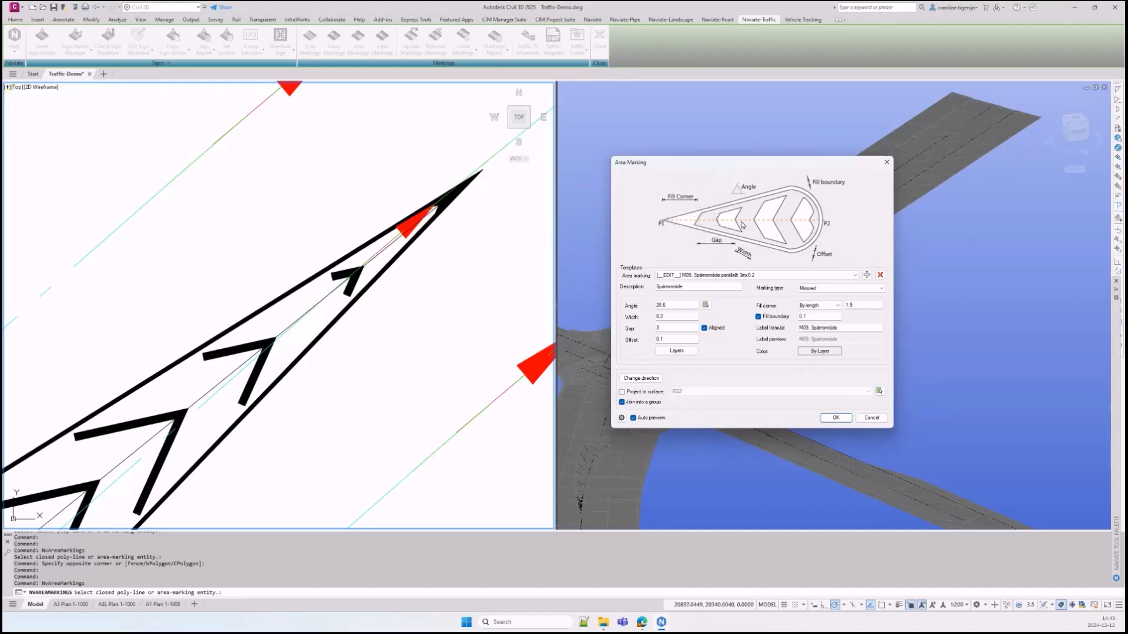
Try a fill corner length of 3 on the north-east area marking, followed by the fill corner option None
{"action": "double_click", "coordinate": [856, 306]}
{"action": "type", "text": "3"}
{"action": "key", "text": "Tab"}
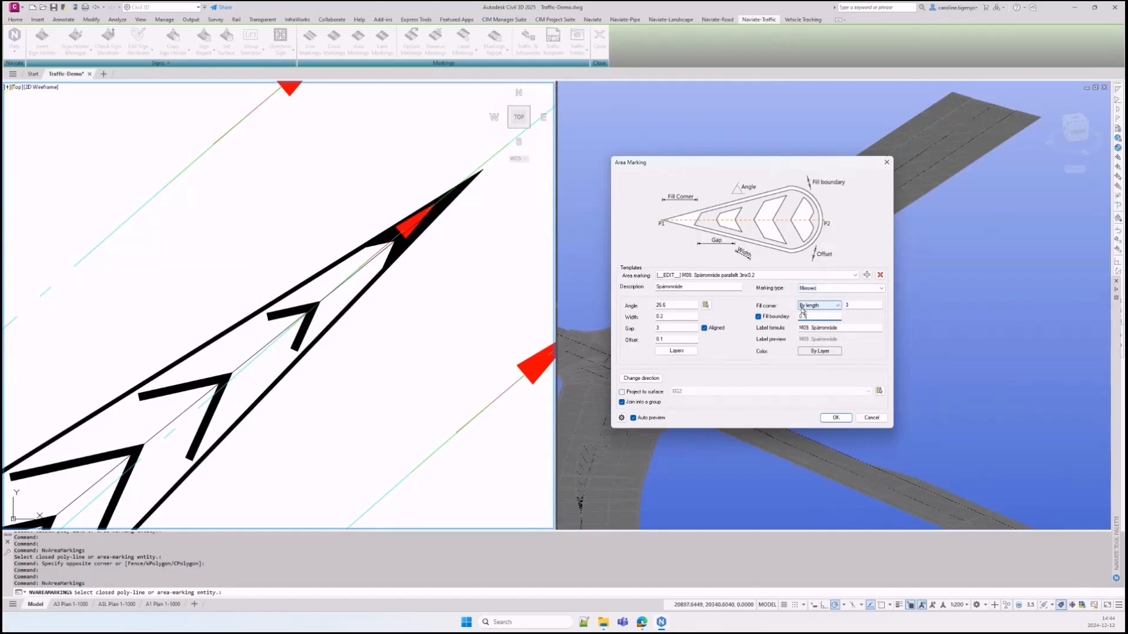
{"action": "left_click", "coordinate": [823, 306]}
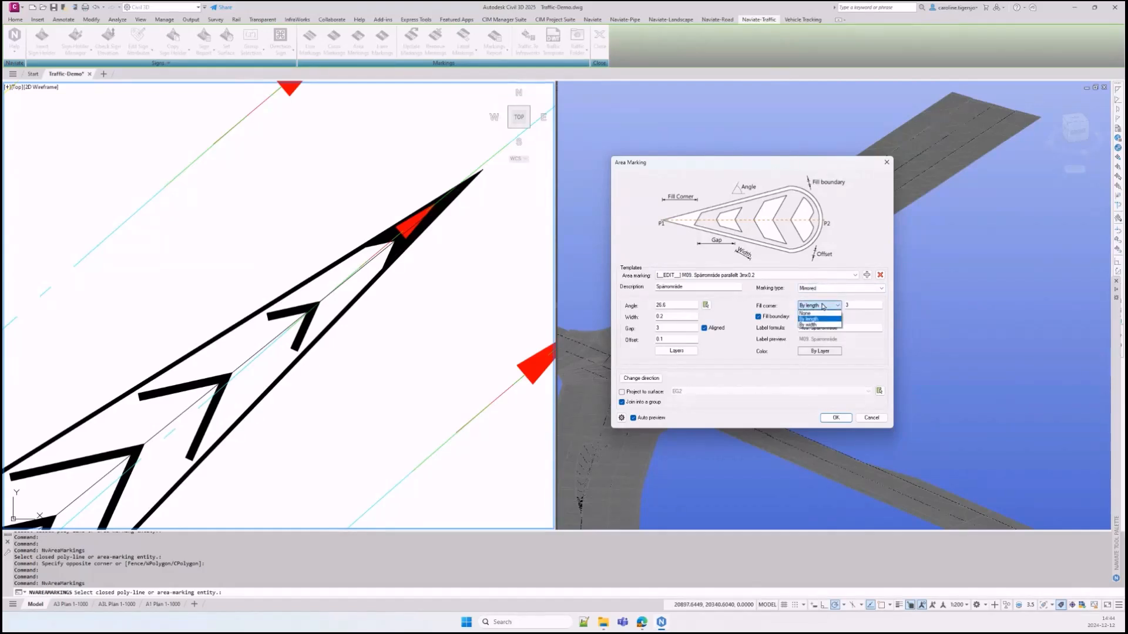
{"action": "left_click", "coordinate": [806, 313]}
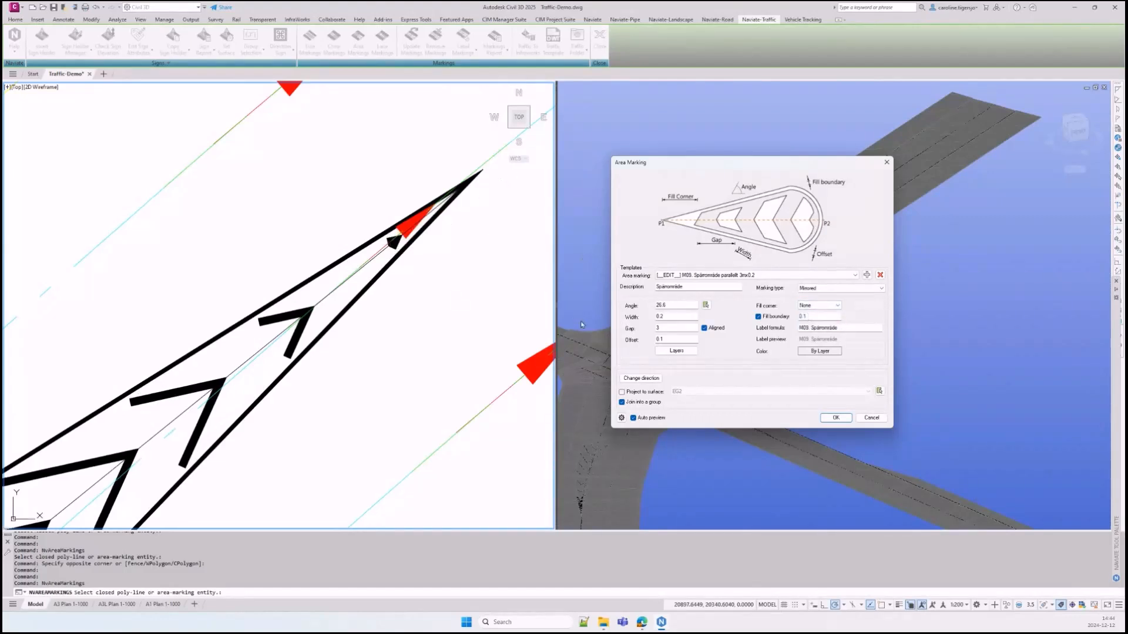
Set the area marking's fill corner to By width with a value of 1.5
{"action": "left_click", "coordinate": [820, 306]}
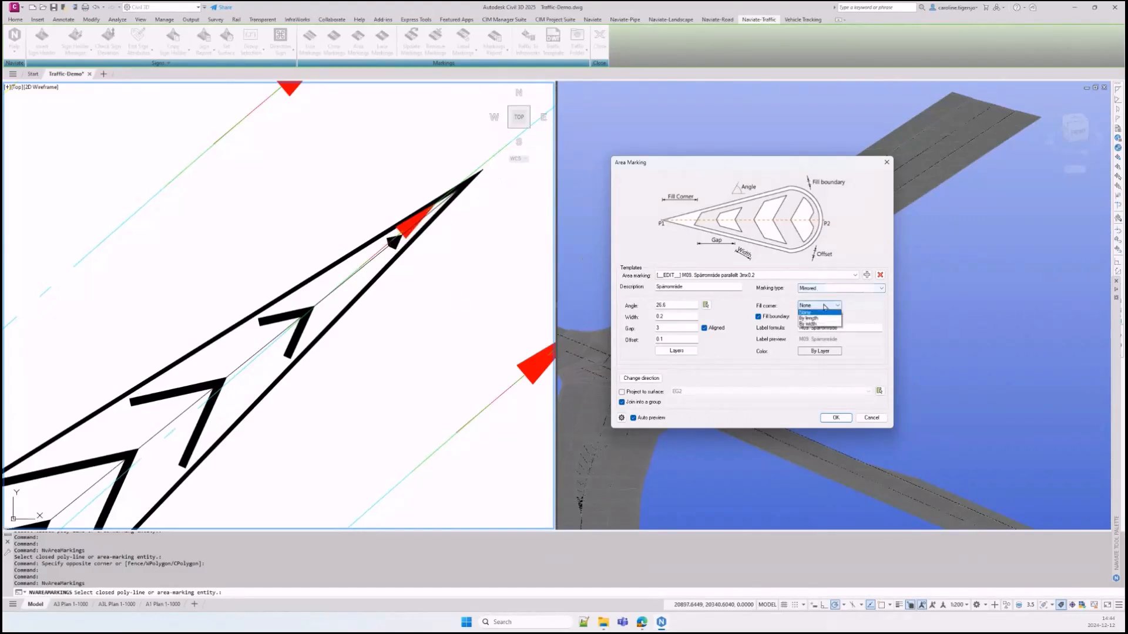
{"action": "left_click", "coordinate": [816, 326]}
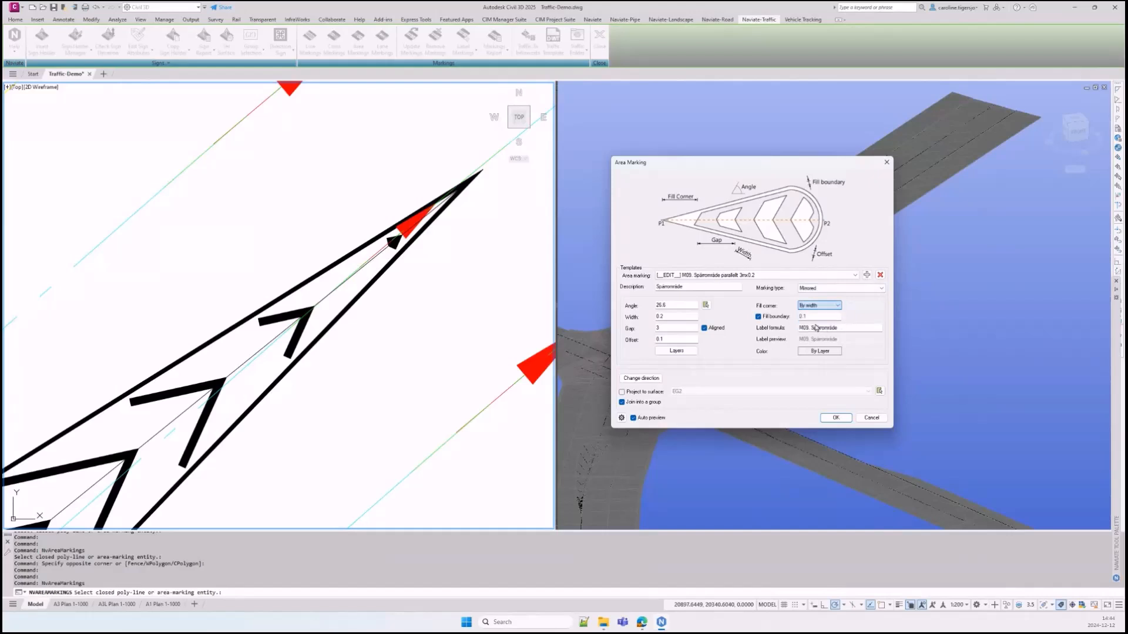
{"action": "left_click_drag", "start_coordinate": [873, 306], "coordinate": [827, 309]}
{"action": "type", "text": "1.5"}
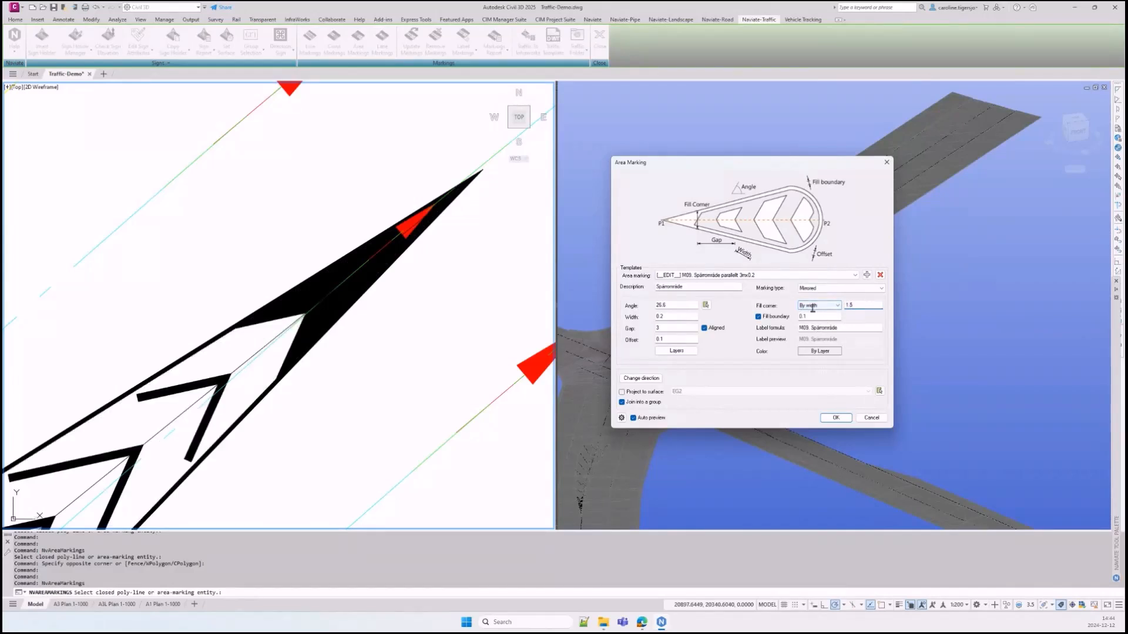
{"action": "key", "text": "Tab"}
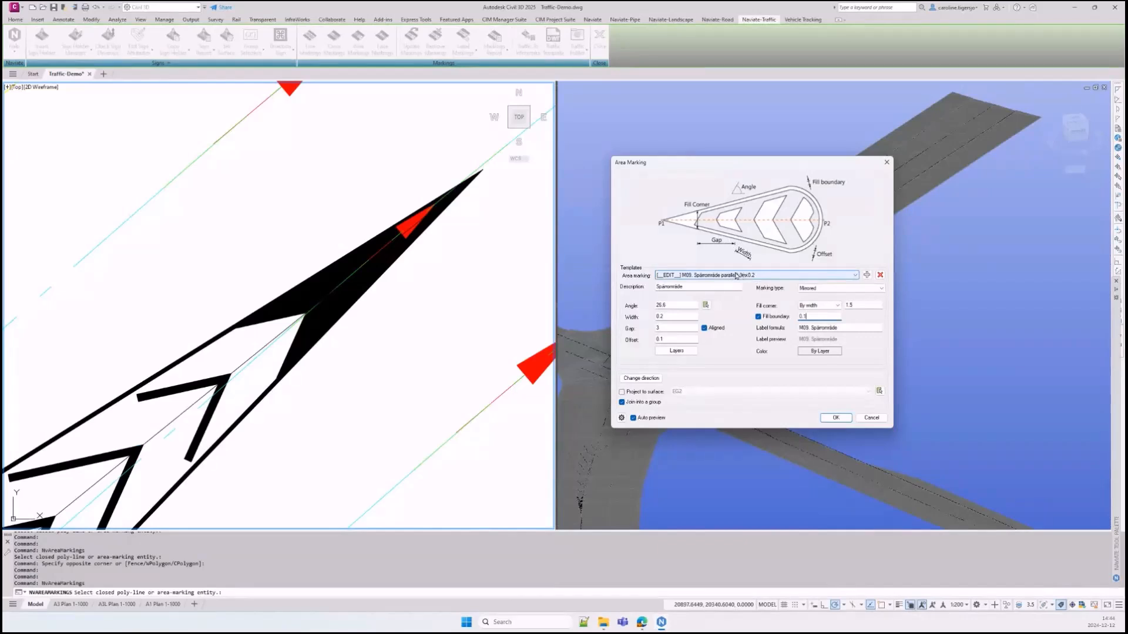
Set the fill corner to By length and apply the changes to the north-east area marking
{"action": "left_click", "coordinate": [830, 306]}
{"action": "left_click", "coordinate": [819, 319]}
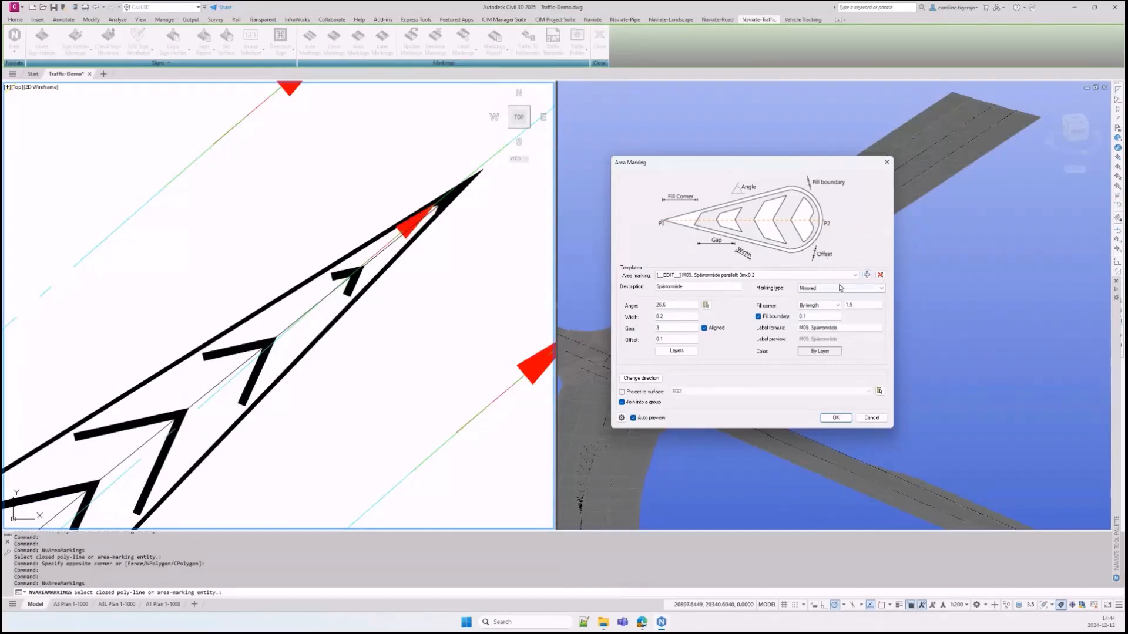
{"action": "left_click", "coordinate": [838, 418]}
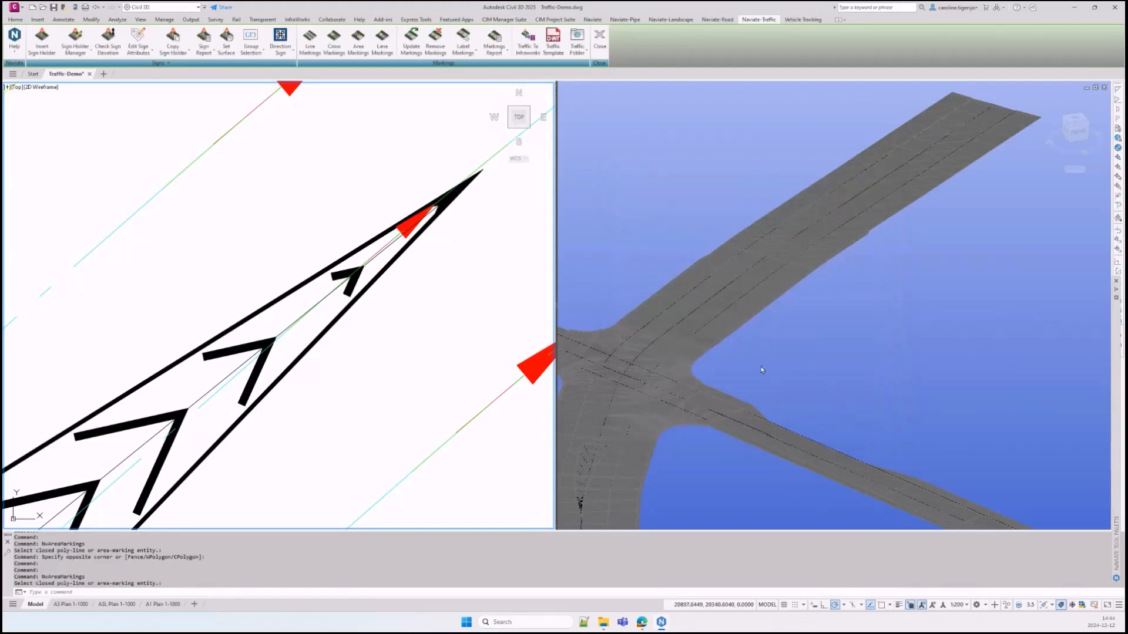
Start a line marking on the middle alignment running south-west to north-east through the intersection in the plan view
{"action": "left_click", "coordinate": [766, 368]}
{"action": "middle_click_drag", "start_coordinate": [709, 375], "coordinate": [730, 352]}
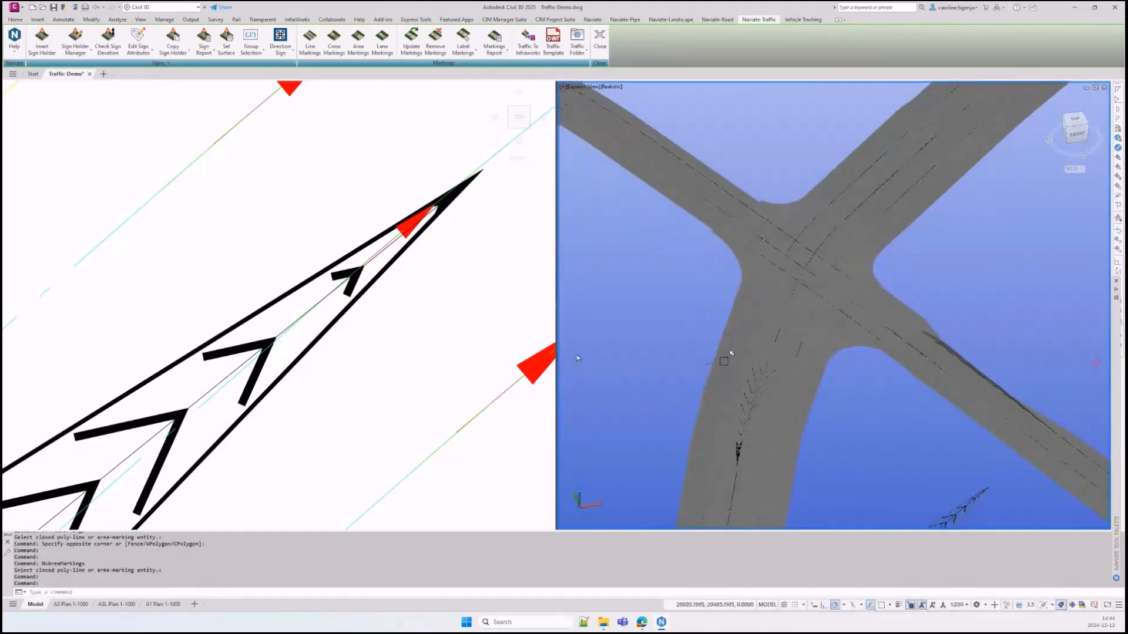
{"action": "left_click", "coordinate": [483, 325]}
{"action": "scroll", "coordinate": [453, 351], "scroll_direction": "down", "scroll_amount": 6}
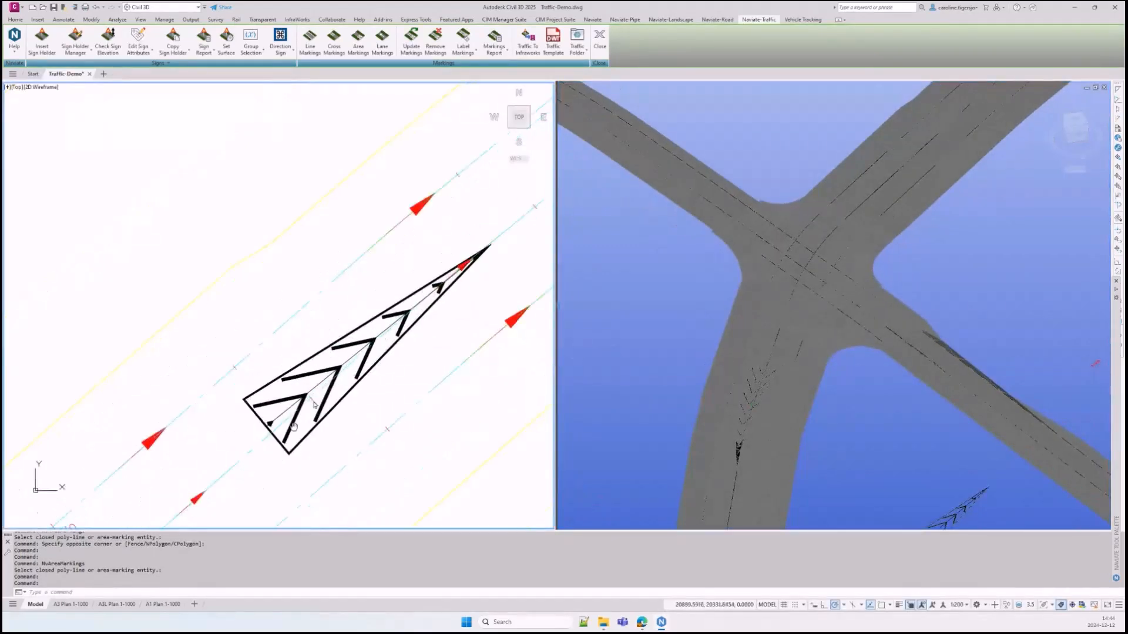
{"action": "middle_click_drag", "start_coordinate": [286, 418], "coordinate": [438, 269]}
{"action": "mouse_move", "coordinate": [249, 438]}
{"action": "middle_mouse_down"}
{"action": "mouse_move", "coordinate": [359, 303]}
{"action": "mouse_move", "coordinate": [331, 318]}
{"action": "middle_mouse_up"}
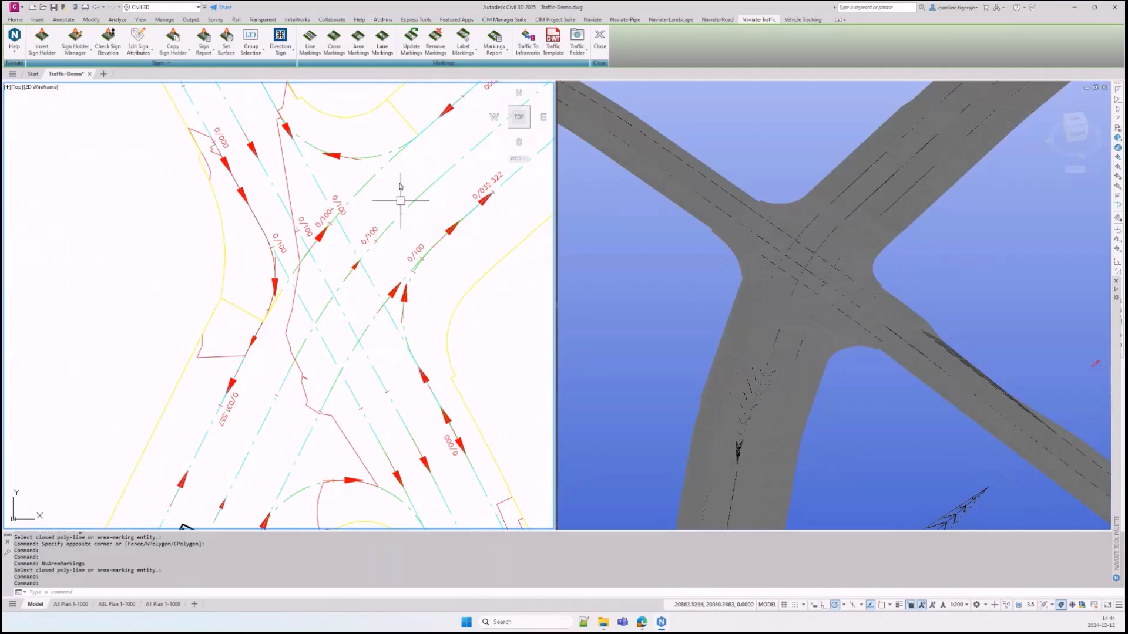
{"action": "left_click", "coordinate": [311, 54]}
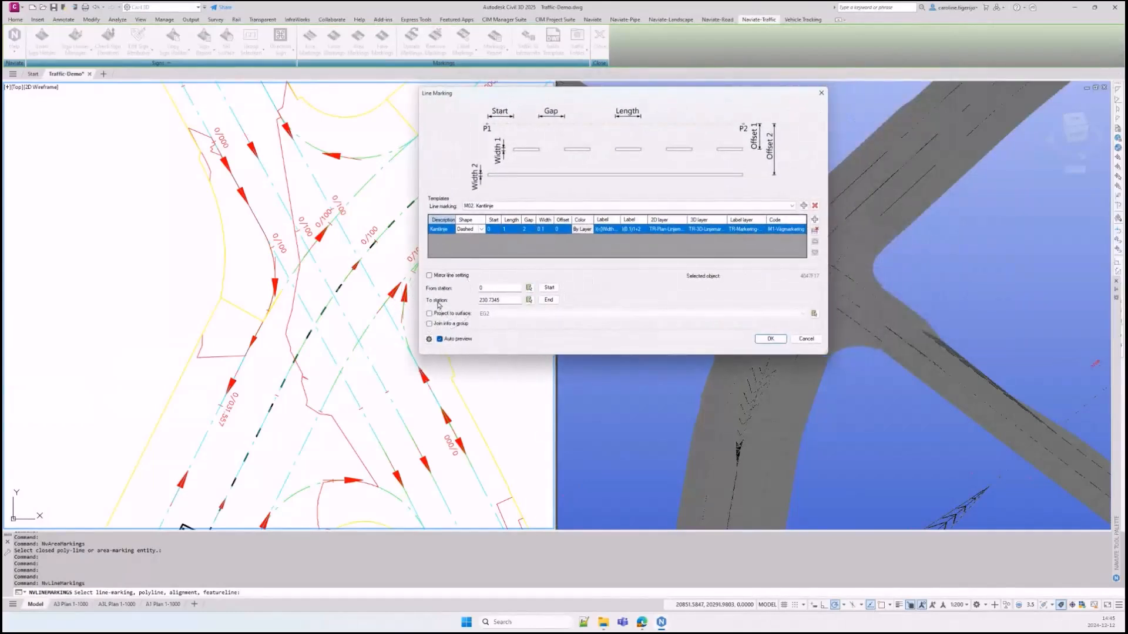
{"action": "left_click_drag", "start_coordinate": [477, 96], "coordinate": [585, 66]}
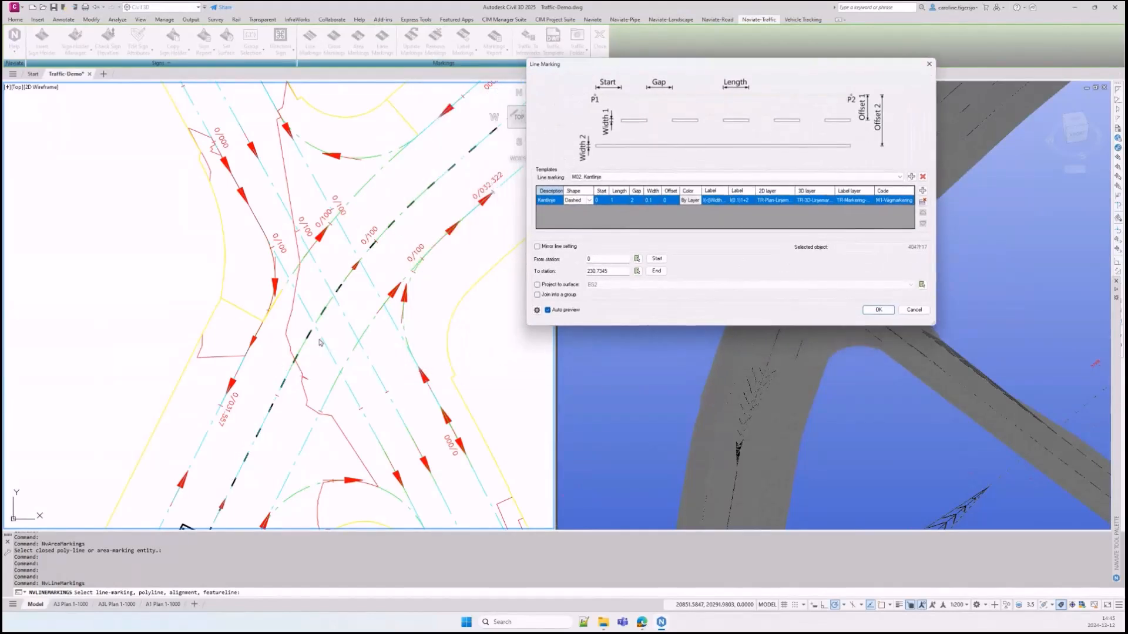
Pick an end station of 85.285 south-west of the crossing and create the line marking with the M01. Mittlinje 3+9 template
{"action": "key", "text": "ctrl"}
{"action": "left_click", "coordinate": [656, 271]}
{"action": "left_click", "coordinate": [637, 271]}
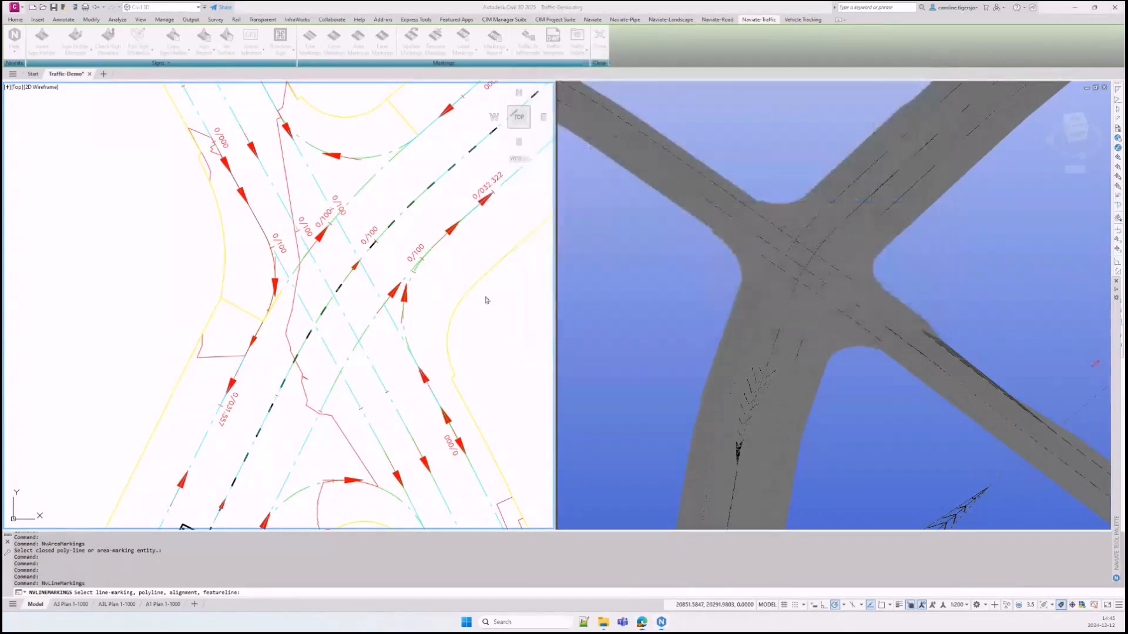
{"action": "left_click", "coordinate": [311, 358]}
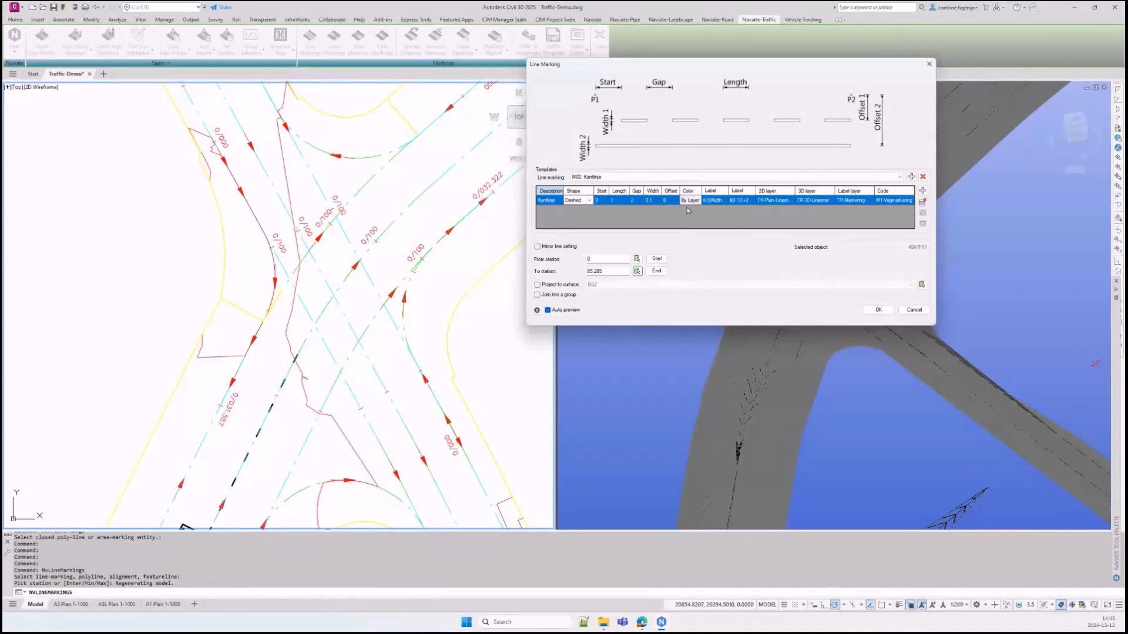
{"action": "left_click", "coordinate": [665, 177]}
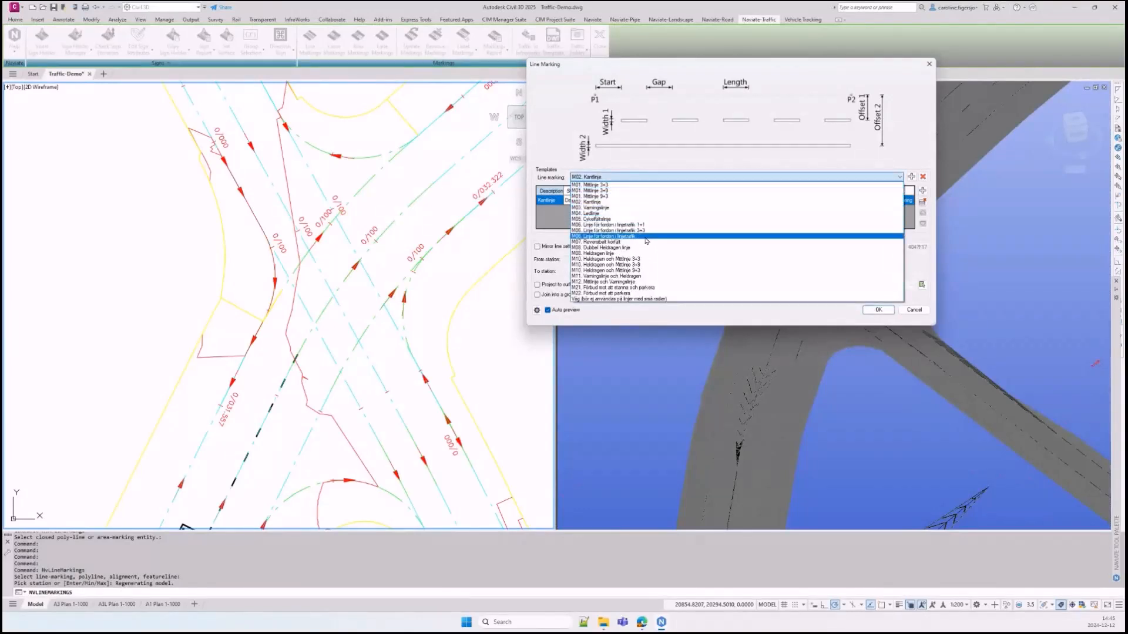
{"action": "left_click", "coordinate": [650, 191]}
{"action": "left_click", "coordinate": [875, 311]}
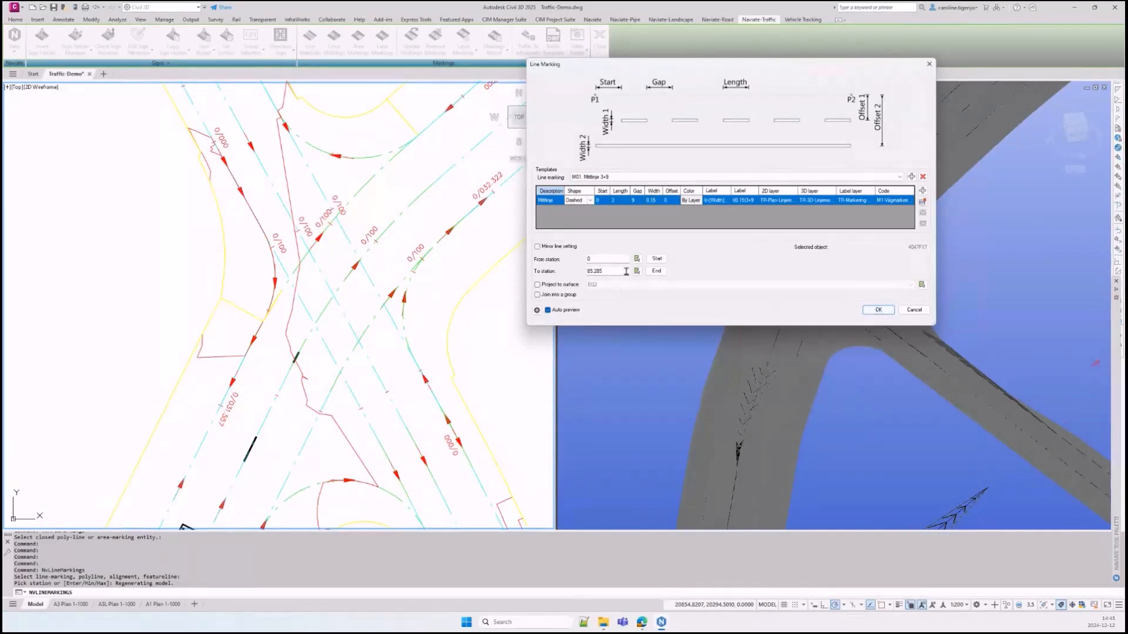
{"action": "left_click", "coordinate": [878, 310]}
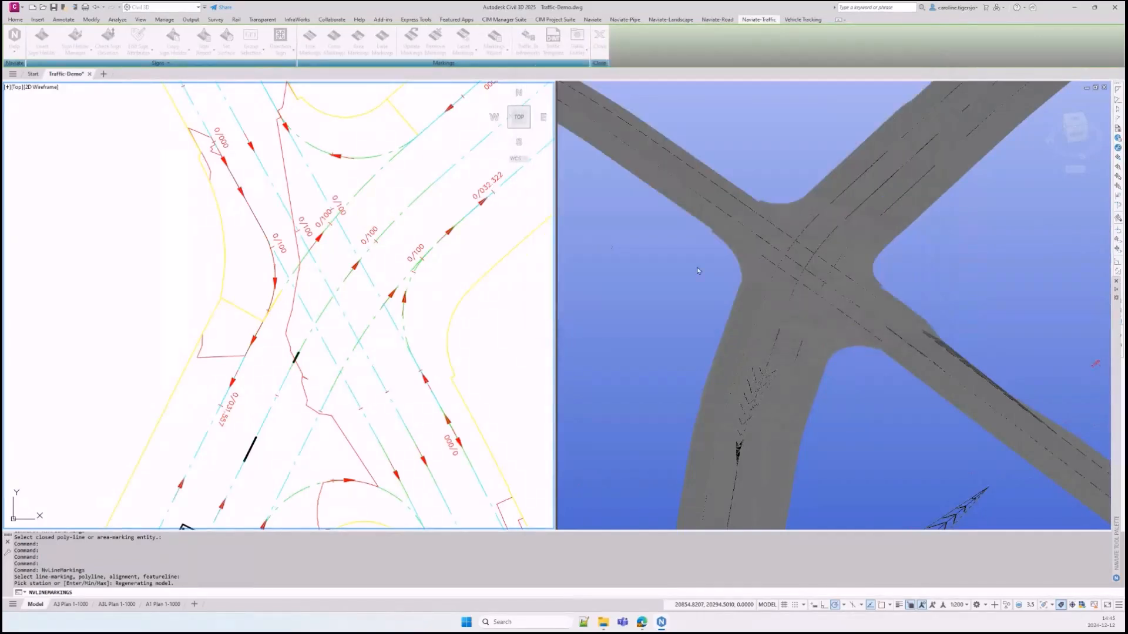
Start a second line marking on the same alignment from station 85.285 and choose the M08. Heldragen linje template
{"action": "left_click", "coordinate": [311, 40]}
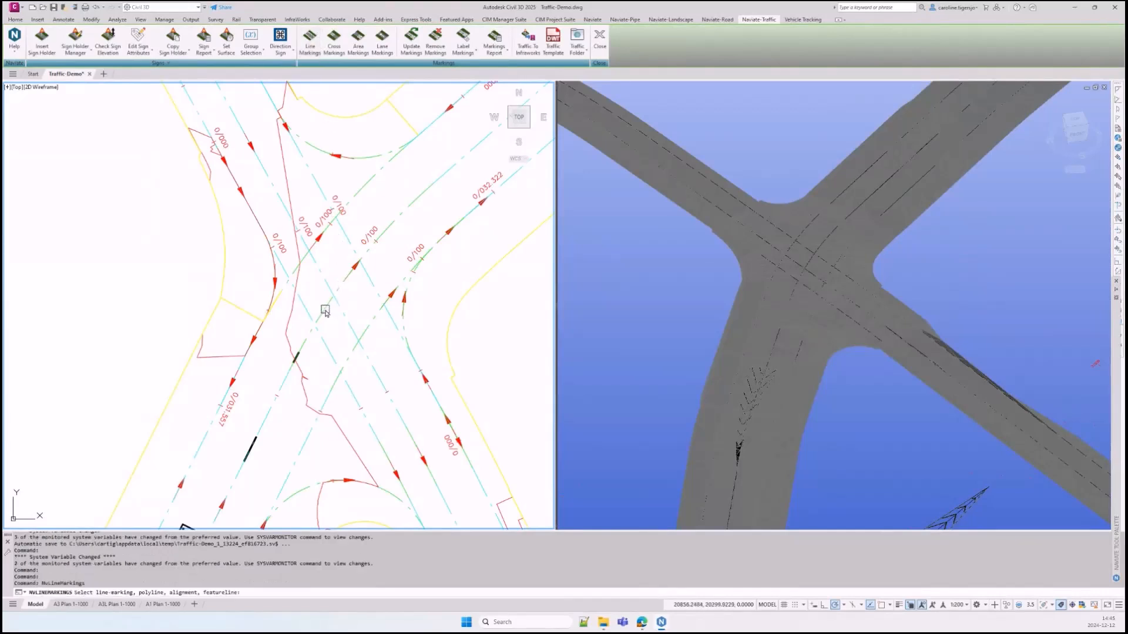
{"action": "left_click", "coordinate": [340, 300]}
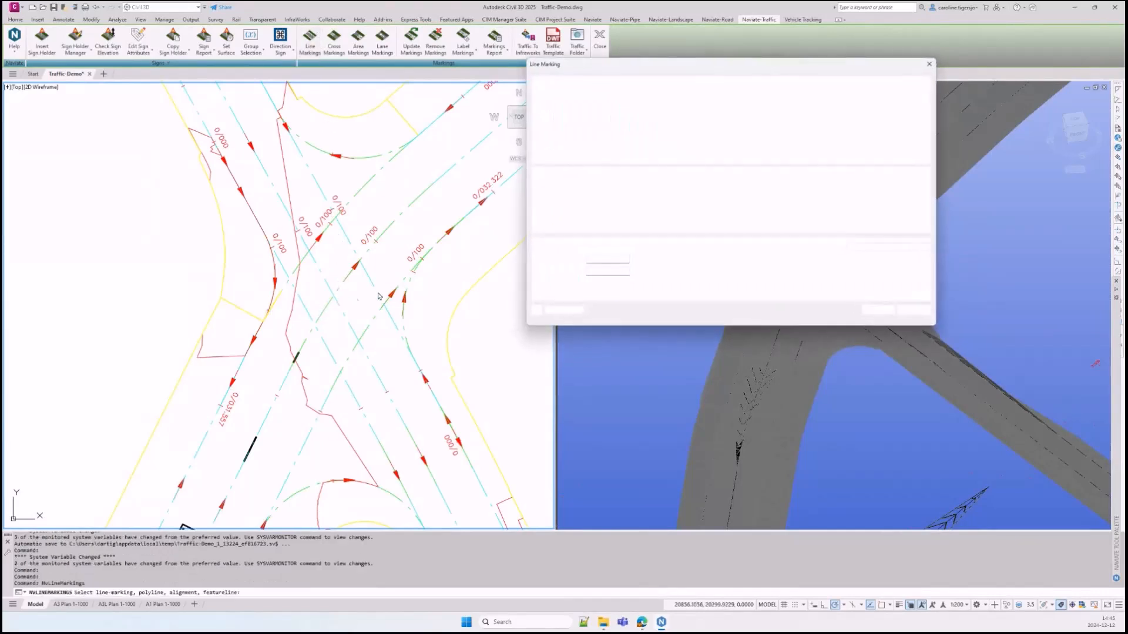
{"action": "left_click_drag", "start_coordinate": [605, 259], "coordinate": [581, 259]}
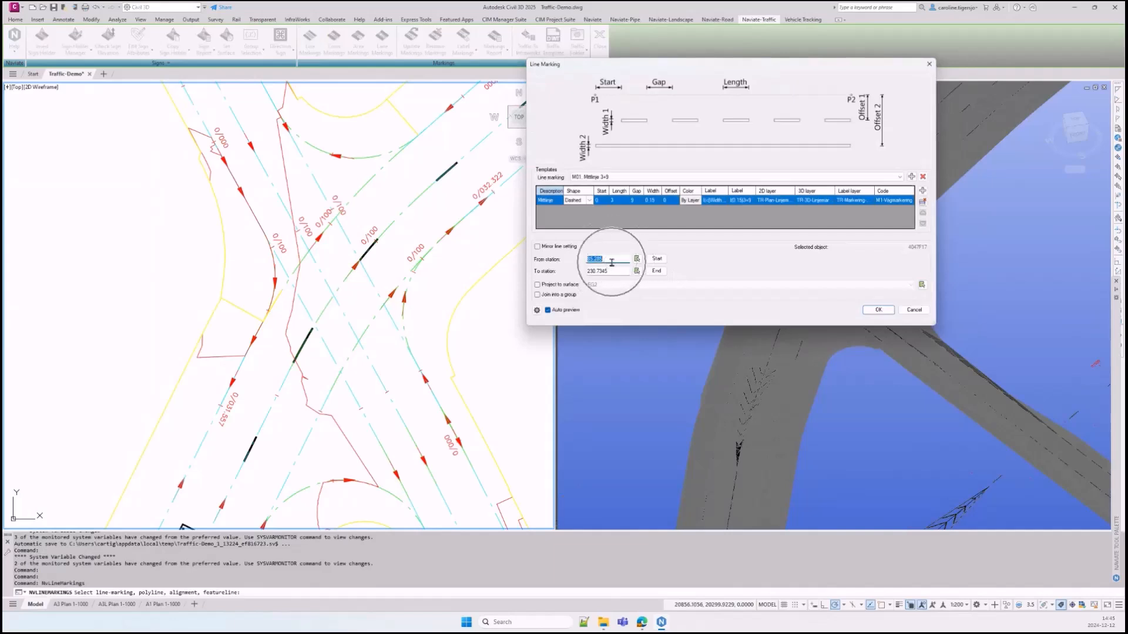
{"action": "left_click", "coordinate": [614, 178]}
{"action": "left_click", "coordinate": [613, 209]}
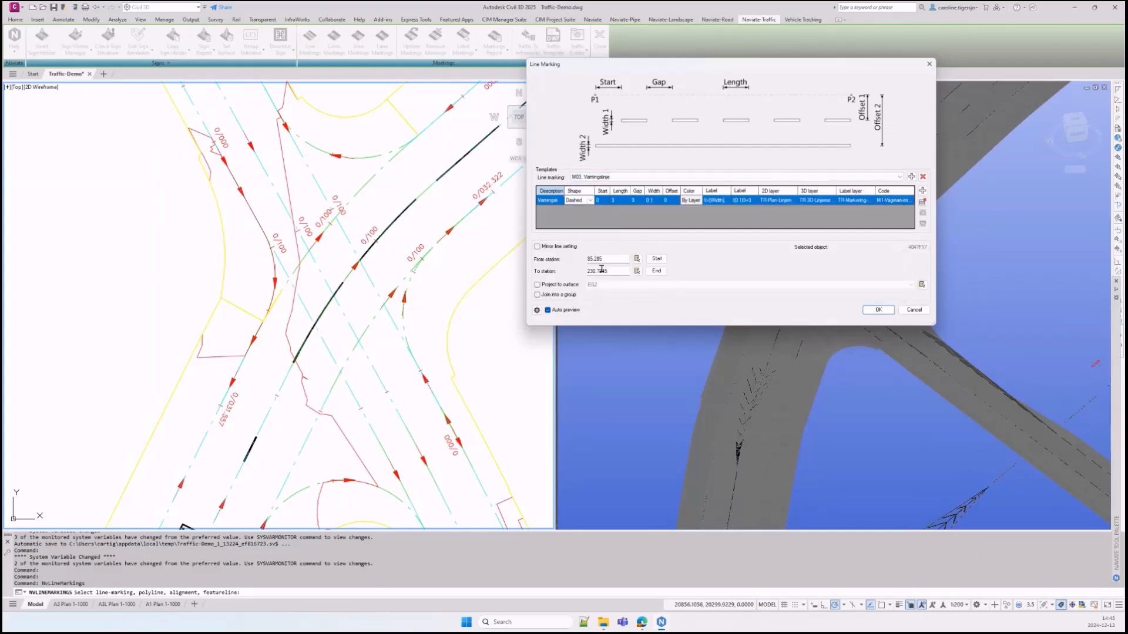
{"action": "left_click", "coordinate": [624, 179]}
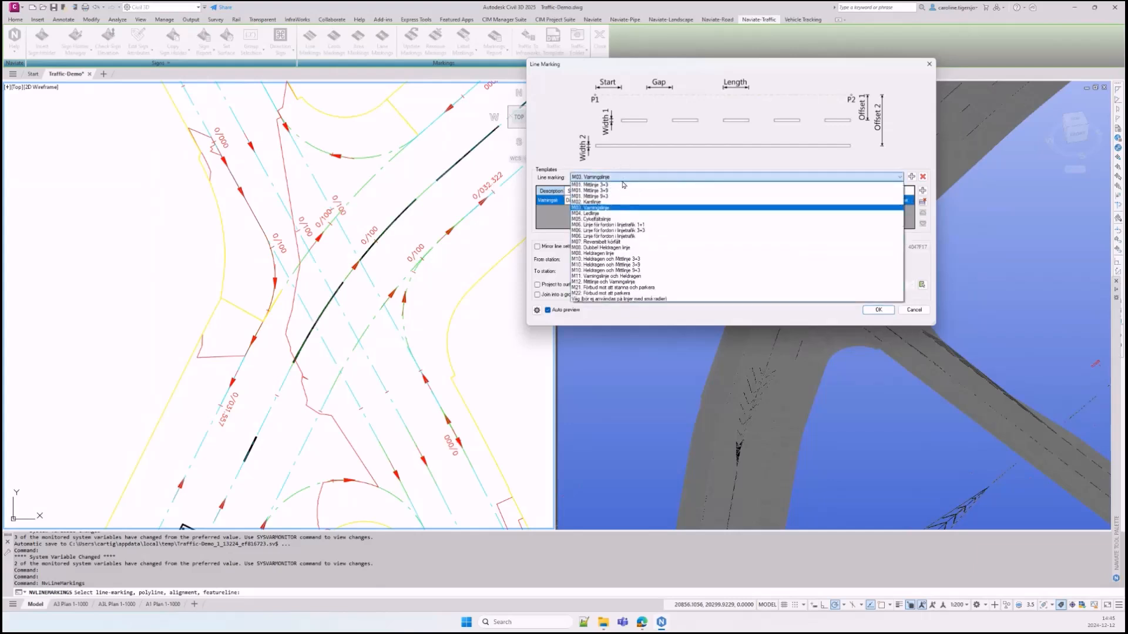
{"action": "left_click", "coordinate": [614, 254]}
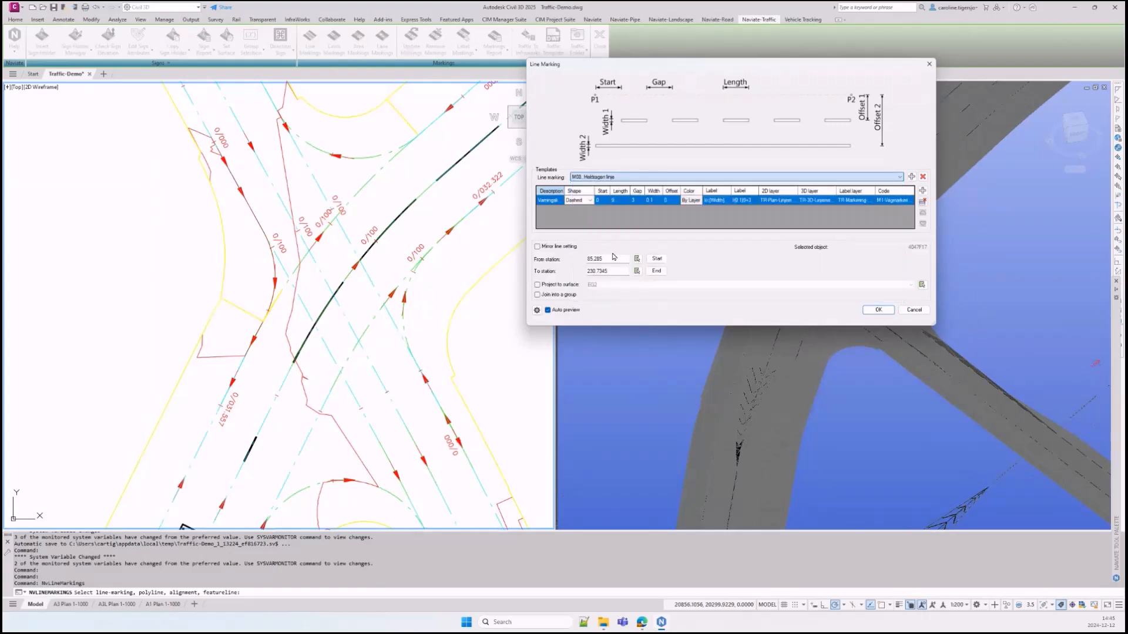
Pick an end station of about 103.18 on the alignment within the intersection and create the continuous line marking
{"action": "left_click_drag", "start_coordinate": [610, 272], "coordinate": [584, 272]}
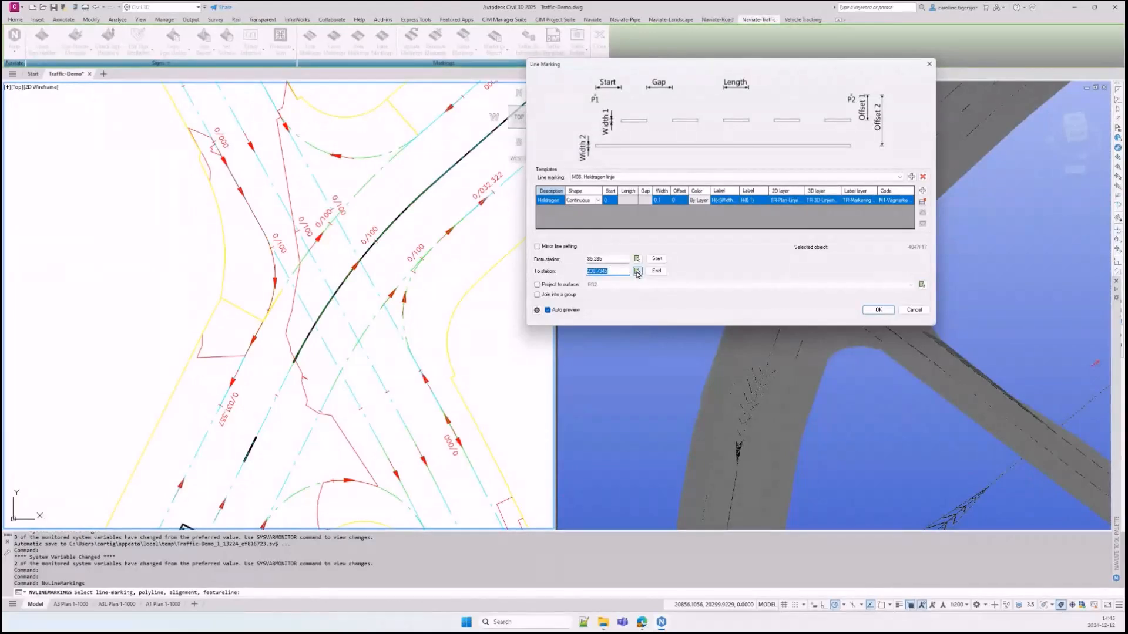
{"action": "left_click", "coordinate": [637, 272]}
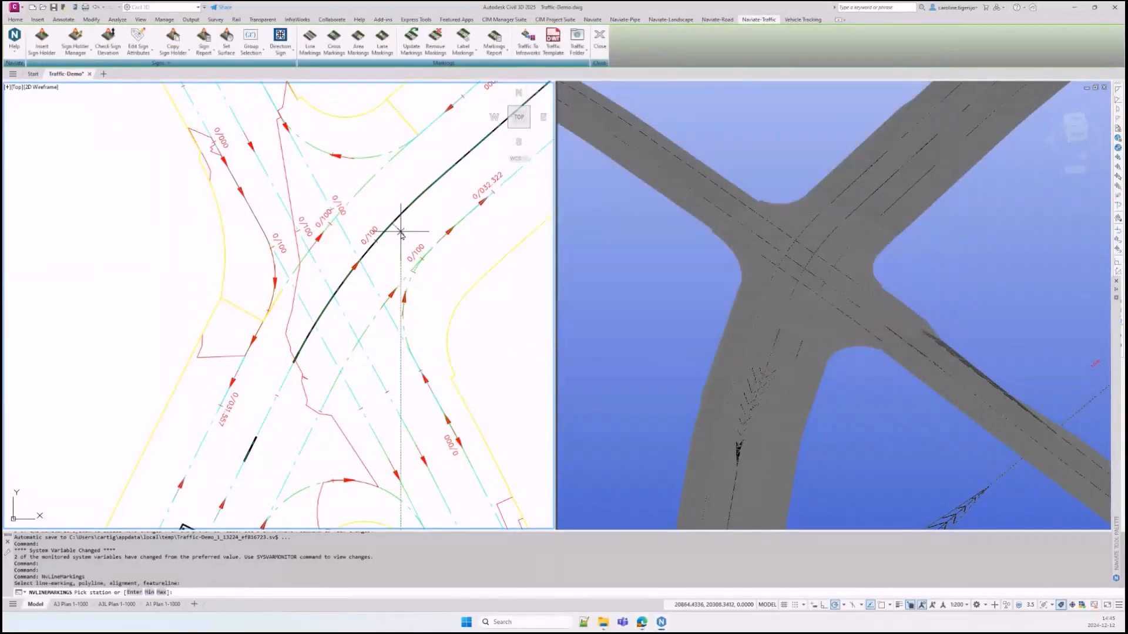
{"action": "left_click", "coordinate": [404, 226]}
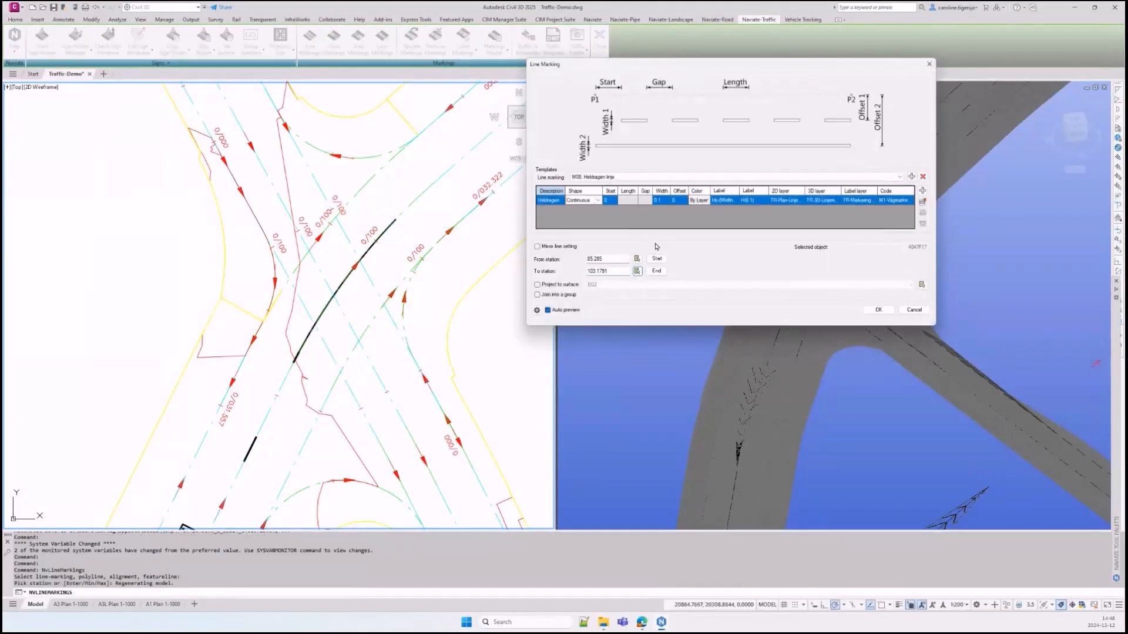
{"action": "left_click", "coordinate": [878, 310]}
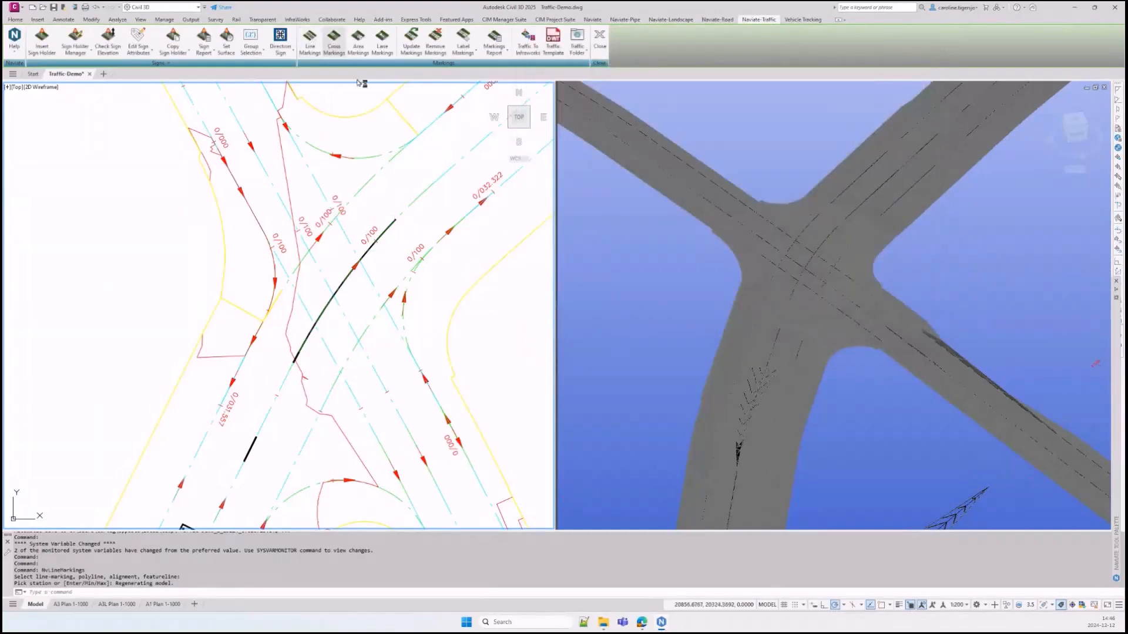
Create a third line marking on the same alignment from station 103.1791 to its end with the M11. Varningslinje och Heldragen template
{"action": "key", "text": "Return"}
{"action": "left_click", "coordinate": [422, 199]}
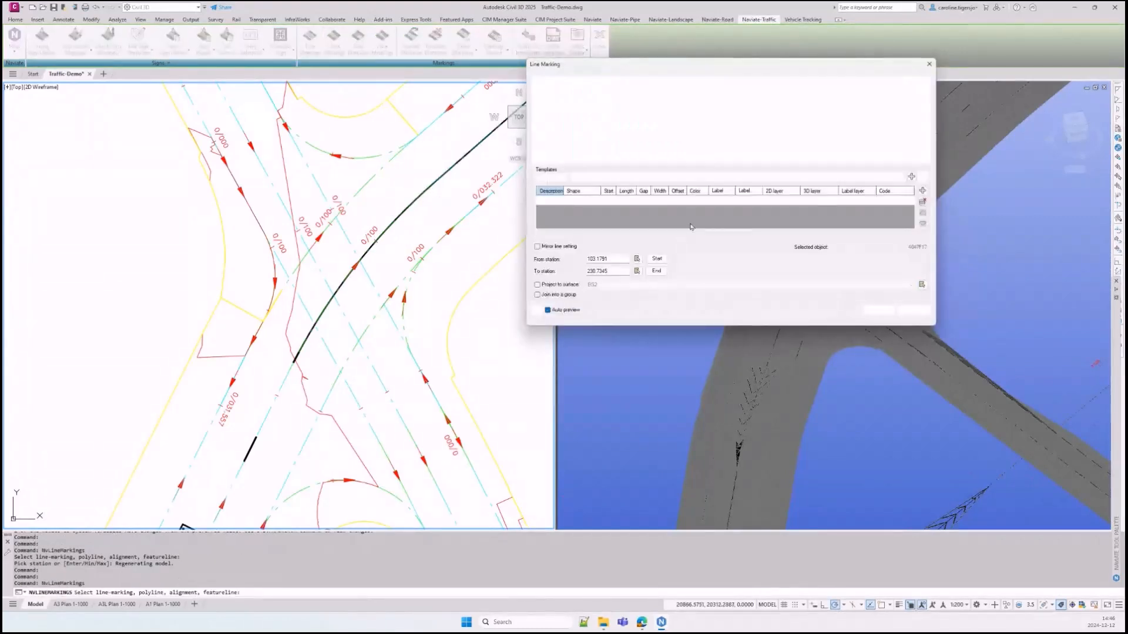
{"action": "left_click_drag", "start_coordinate": [618, 263], "coordinate": [561, 258]}
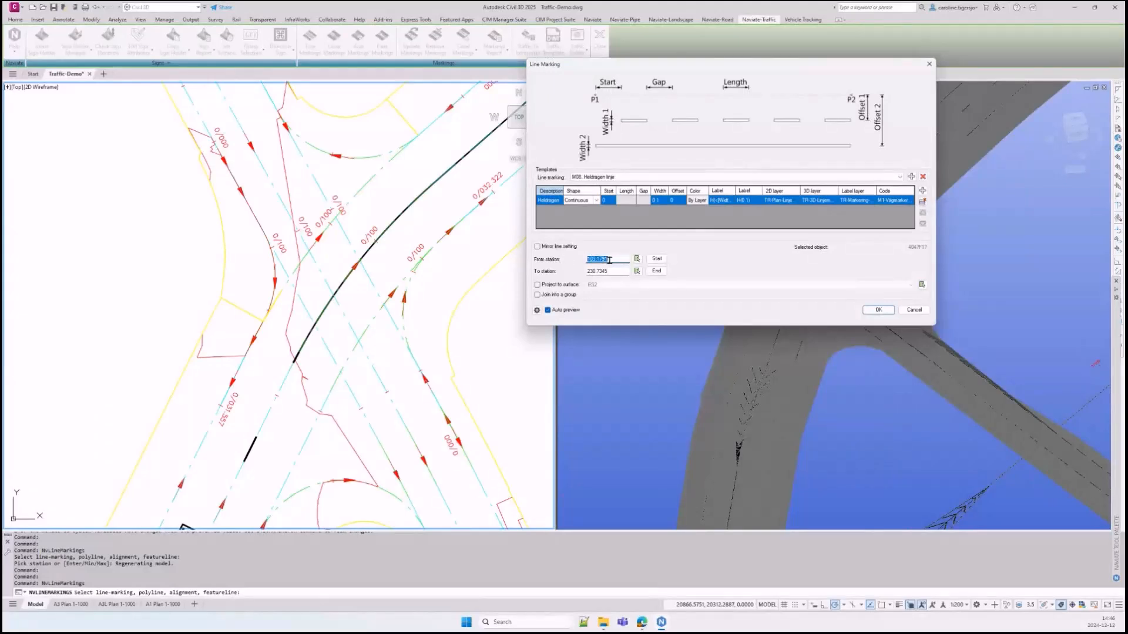
{"action": "left_click", "coordinate": [632, 177]}
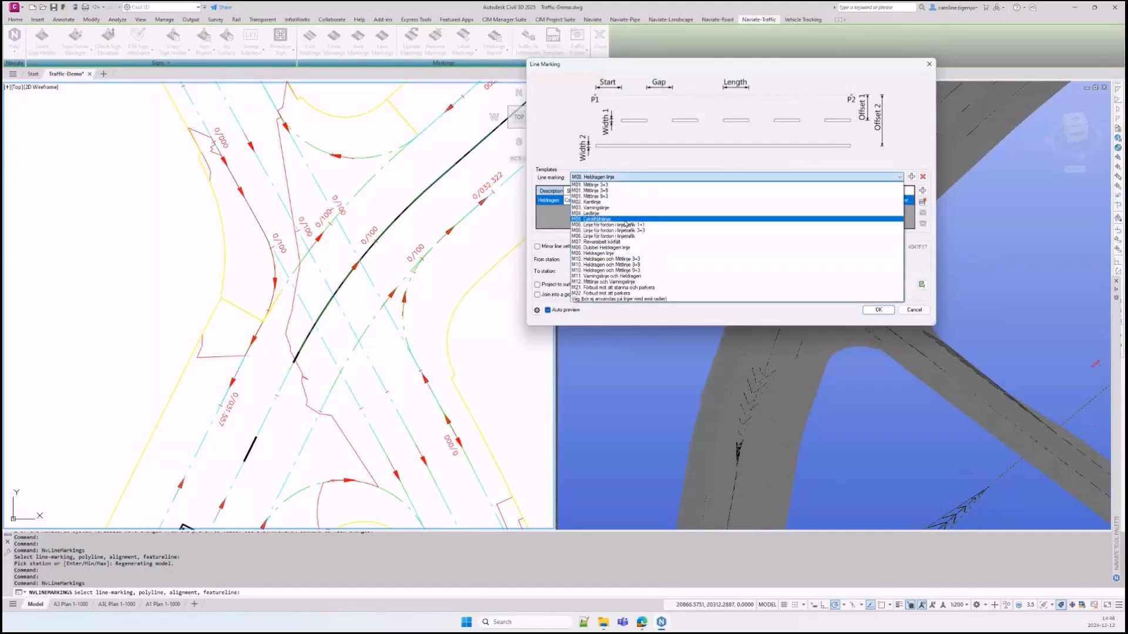
{"action": "left_click", "coordinate": [617, 276]}
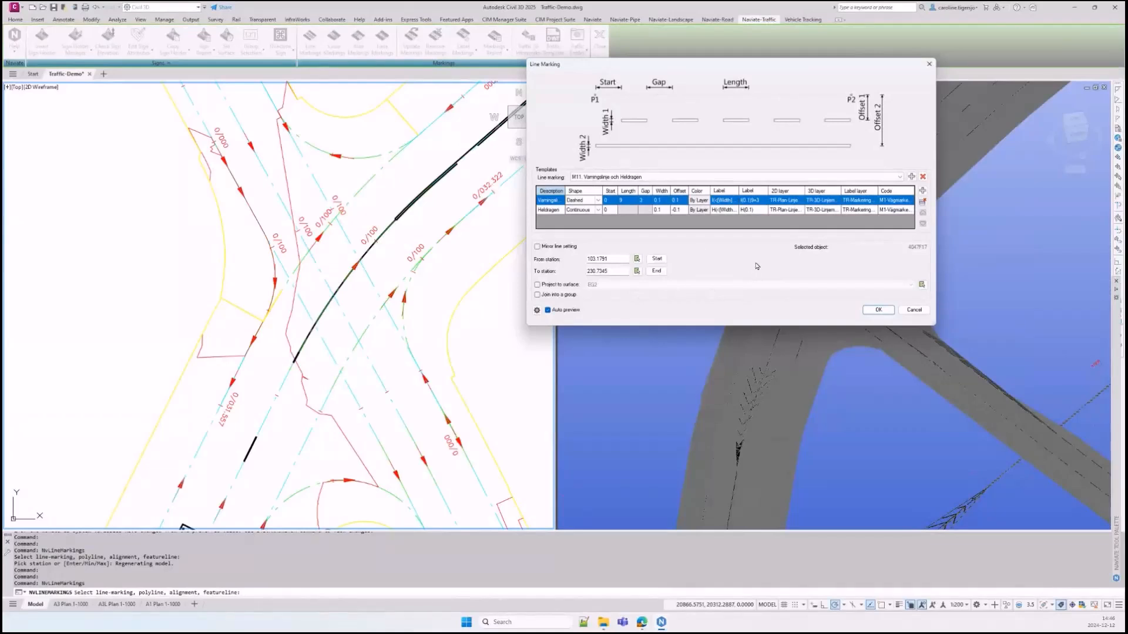
{"action": "left_click", "coordinate": [878, 310]}
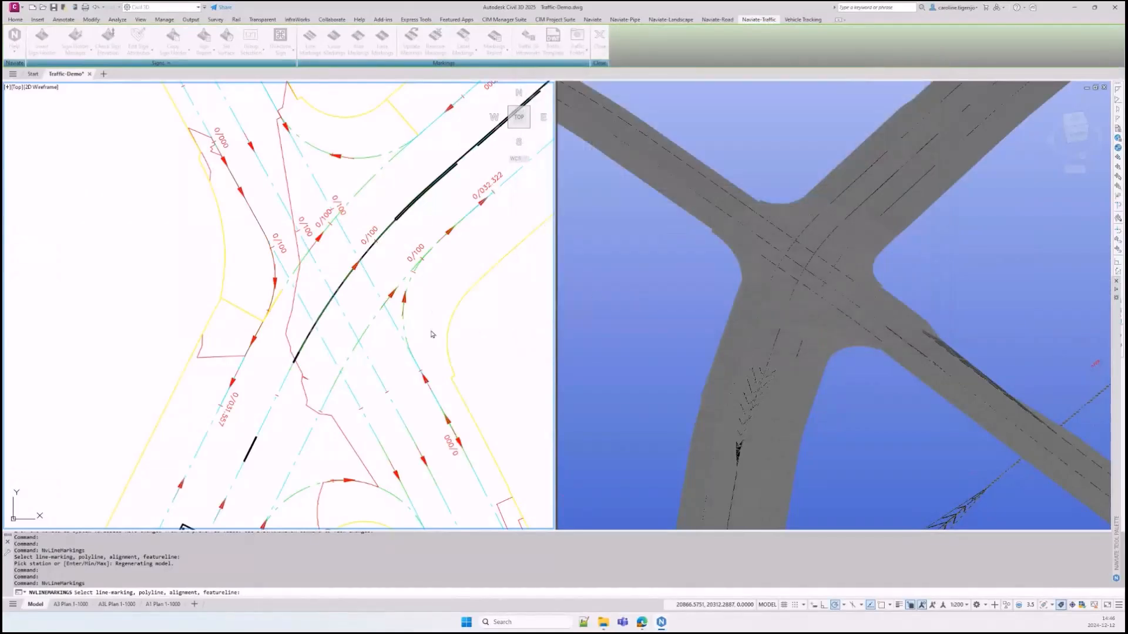
{"action": "key", "text": "Return"}
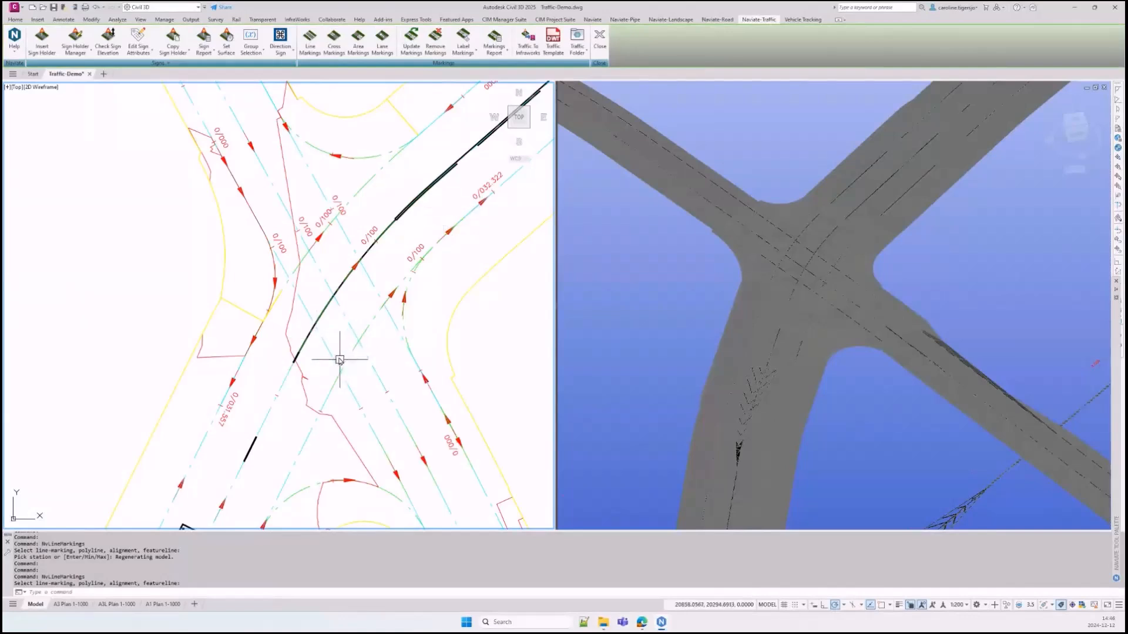
Open the existing dashed M01. Mittlinje line marking between the chevron area and the crossing for editing, choosing its polyline over the alignment
{"action": "scroll", "coordinate": [421, 358], "scroll_direction": "down", "scroll_amount": 3}
{"action": "scroll", "coordinate": [338, 352], "scroll_direction": "up", "scroll_amount": 2}
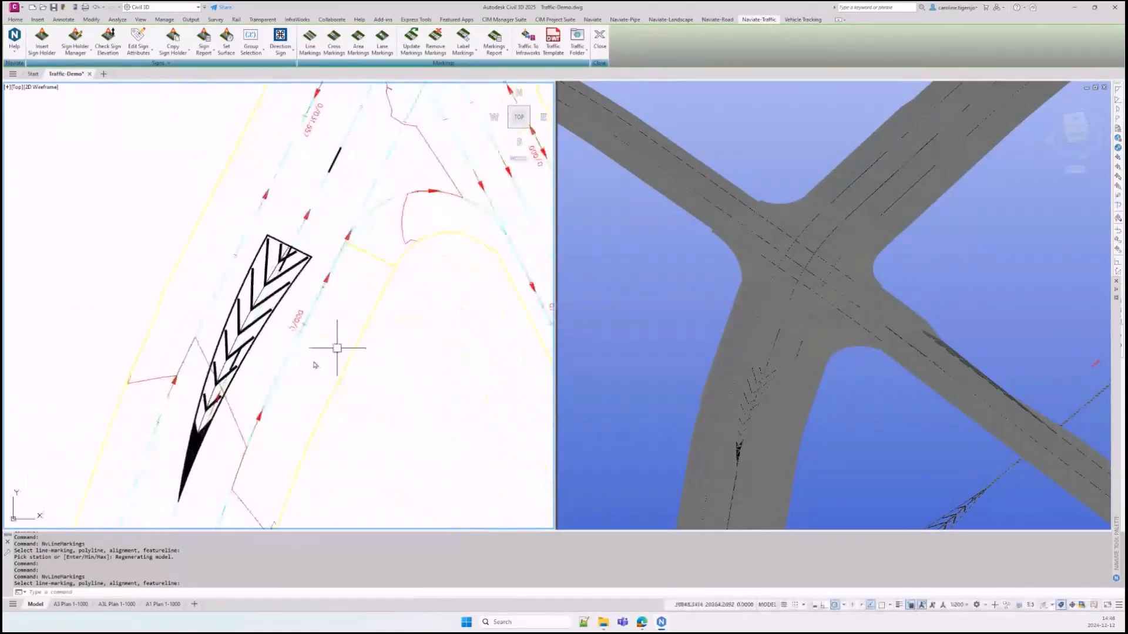
{"action": "middle_click_drag", "start_coordinate": [214, 418], "coordinate": [267, 374]}
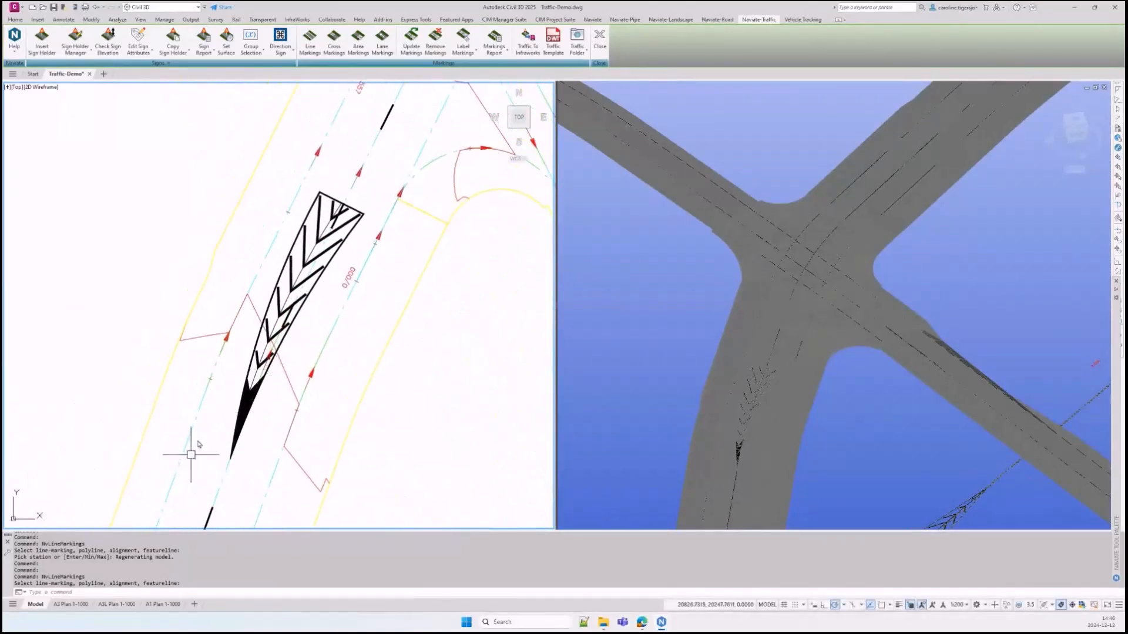
{"action": "left_click", "coordinate": [310, 40]}
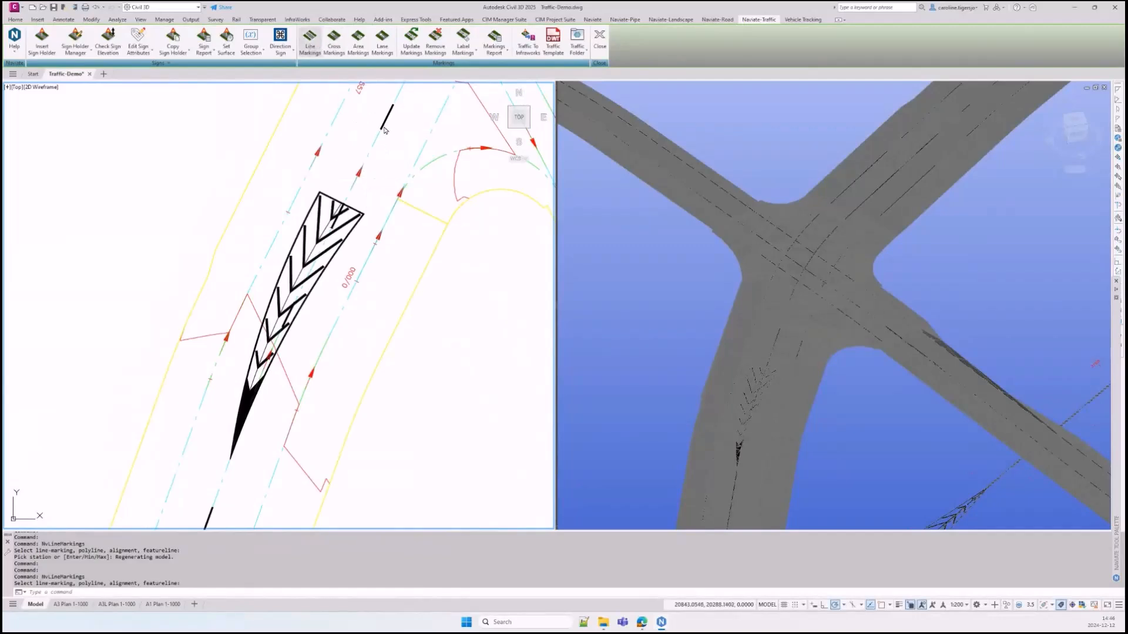
{"action": "left_click", "coordinate": [385, 132]}
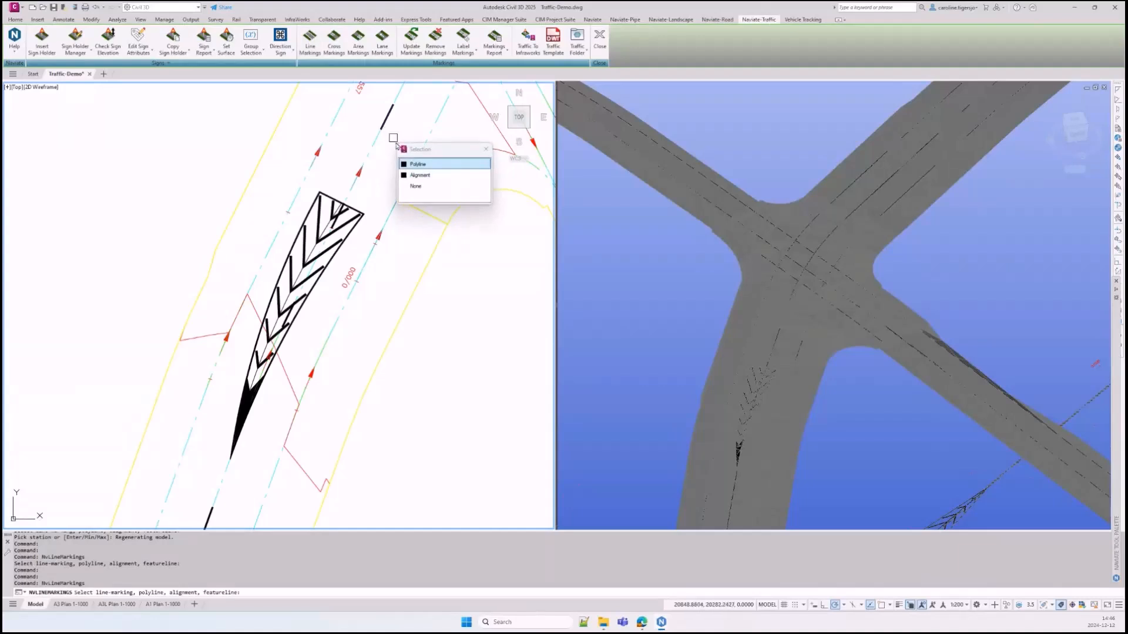
{"action": "left_click", "coordinate": [417, 163]}
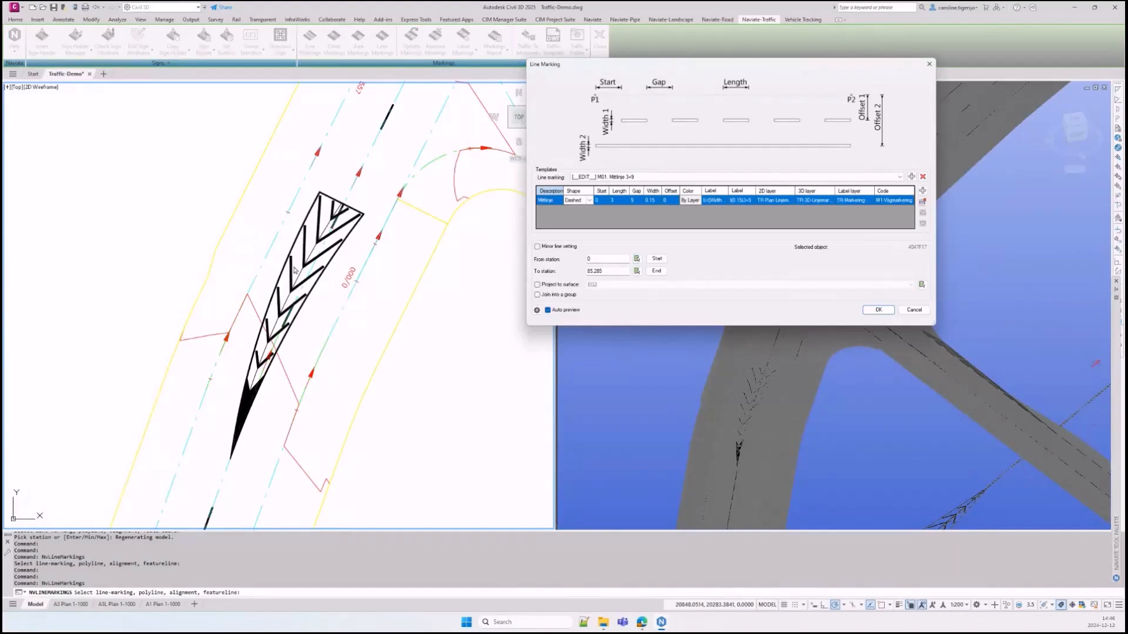
Pick the dashed marking's start station first at the chevron area's south-west tip, then at 63.6454 beyond its wide end, and apply the edit
{"action": "key", "text": "ctrl"}
{"action": "left_click", "coordinate": [636, 259]}
{"action": "left_click", "coordinate": [233, 464]}
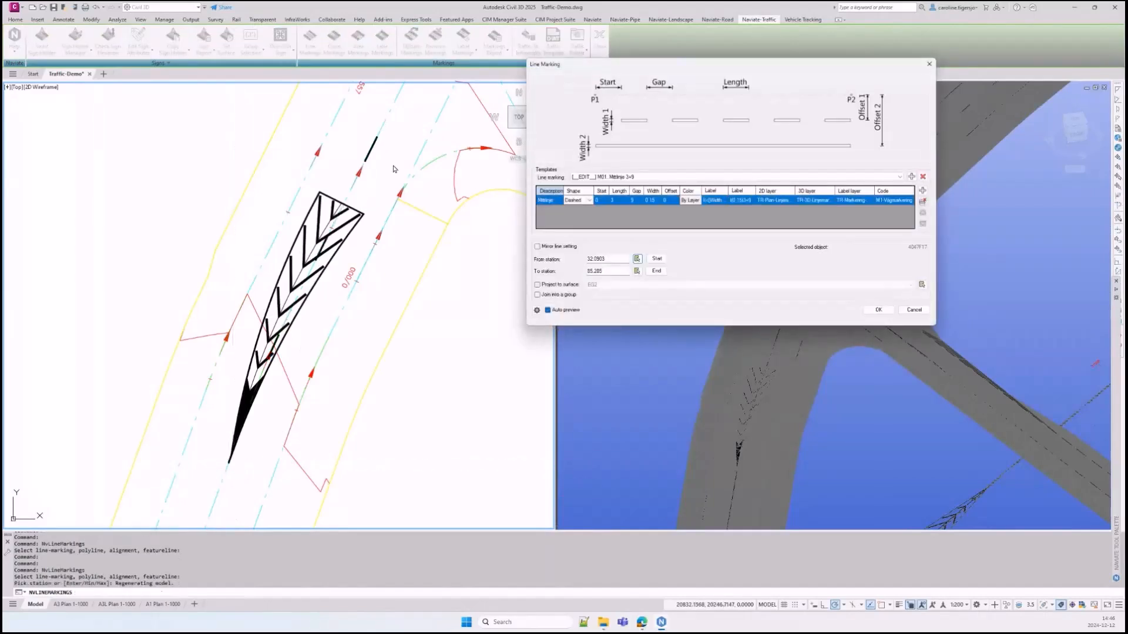
{"action": "left_click", "coordinate": [613, 259]}
{"action": "left_click", "coordinate": [637, 259]}
{"action": "left_click", "coordinate": [353, 193]}
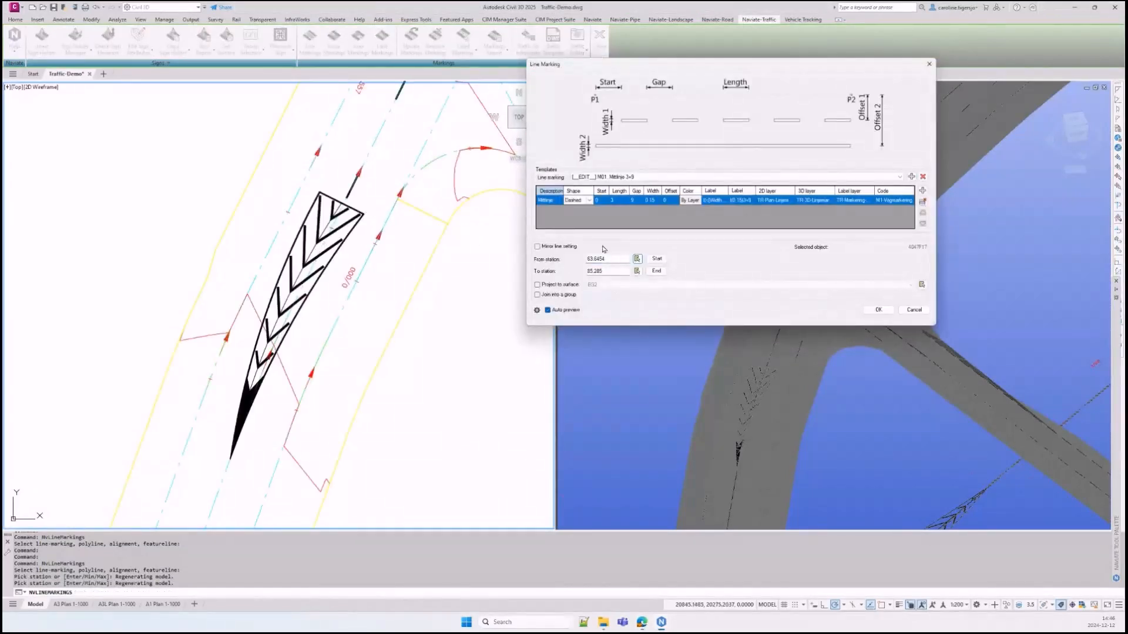
{"action": "double_click", "coordinate": [627, 272]}
{"action": "left_click", "coordinate": [881, 311]}
Start a new cross marking and place its first point beside the eastern south-west to north-east alignment, where the crossing road's alignment meets it
{"action": "middle_click_drag", "start_coordinate": [403, 265], "coordinate": [247, 470]}
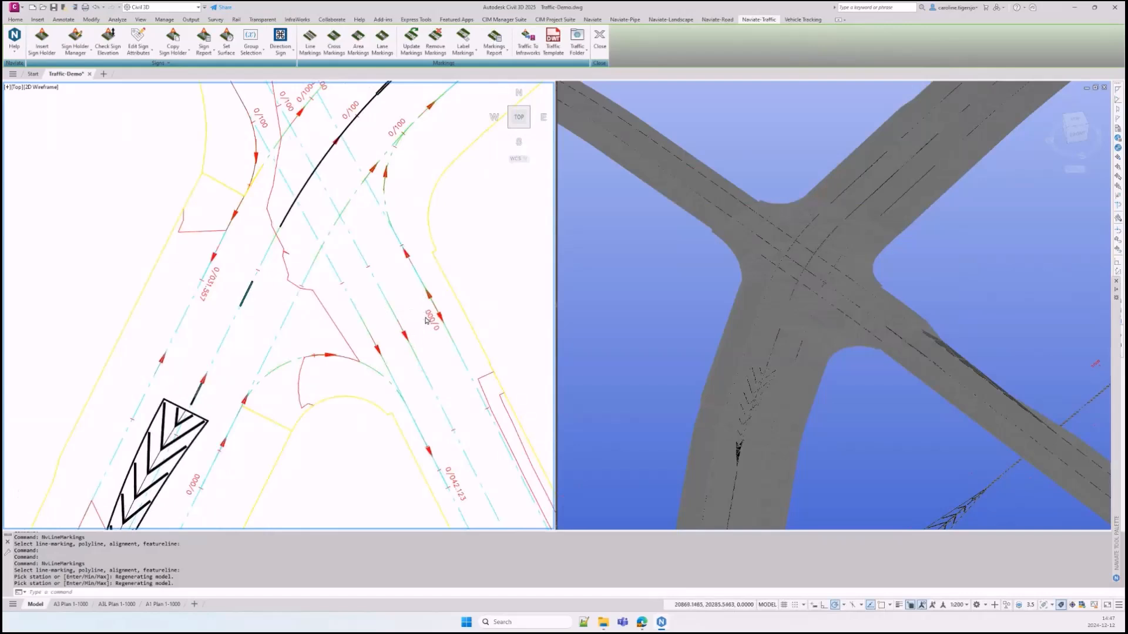
{"action": "scroll", "coordinate": [388, 299], "scroll_direction": "up", "scroll_amount": 3}
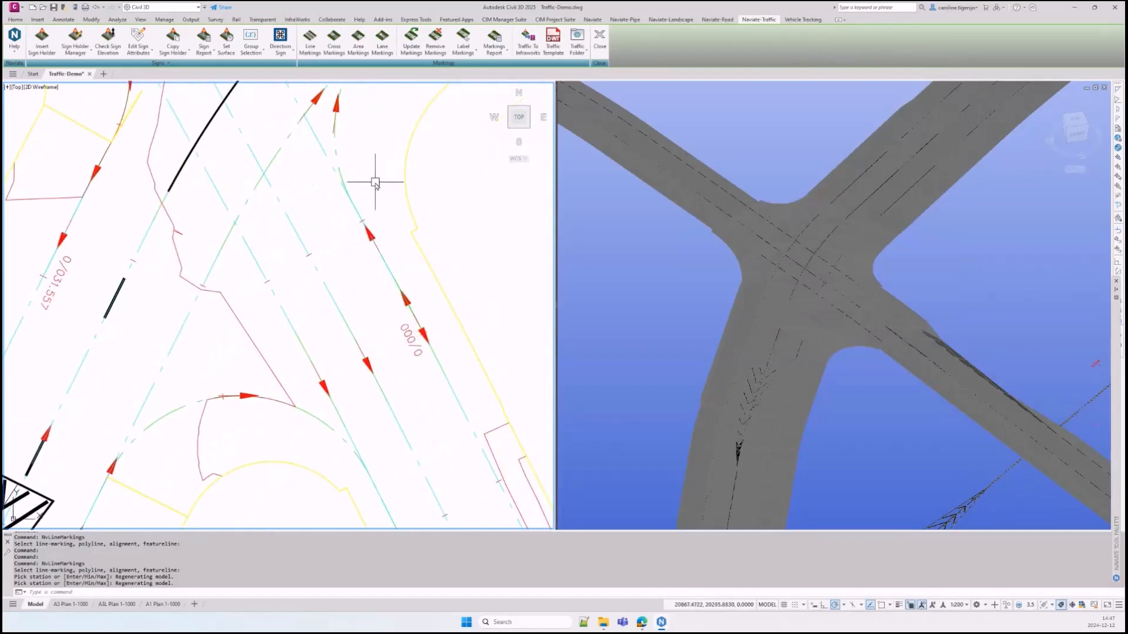
{"action": "left_click", "coordinate": [335, 51]}
{"action": "key", "text": "Return"}
{"action": "middle_click_drag", "start_coordinate": [263, 259], "coordinate": [281, 382]}
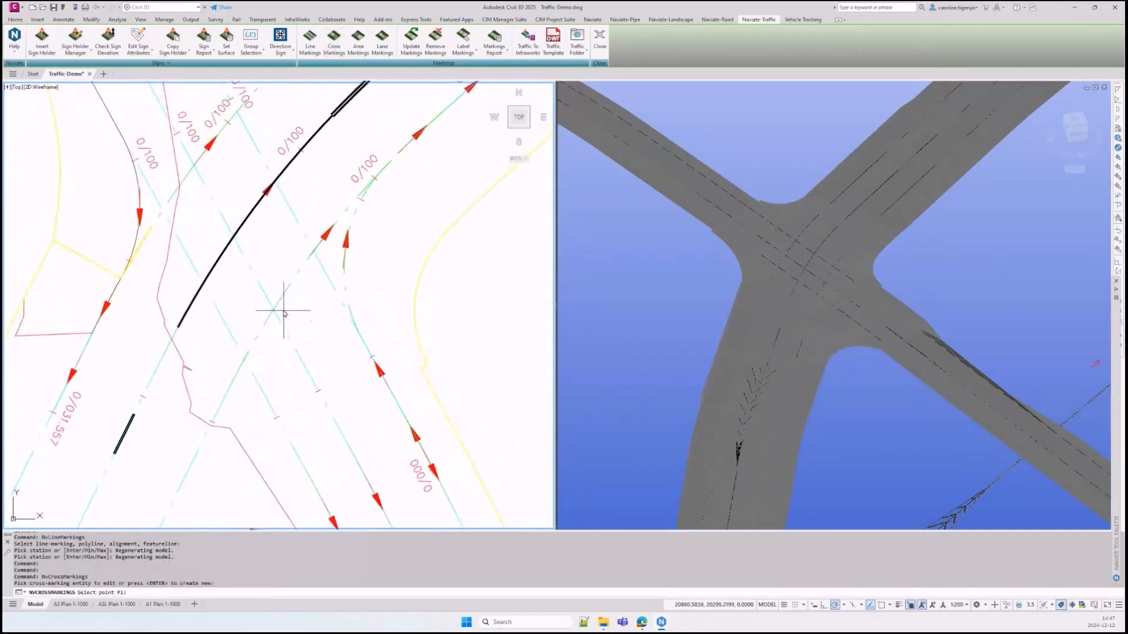
{"action": "scroll", "coordinate": [285, 311], "scroll_direction": "up", "scroll_amount": 2}
{"action": "middle_click_drag", "start_coordinate": [206, 188], "coordinate": [171, 293]}
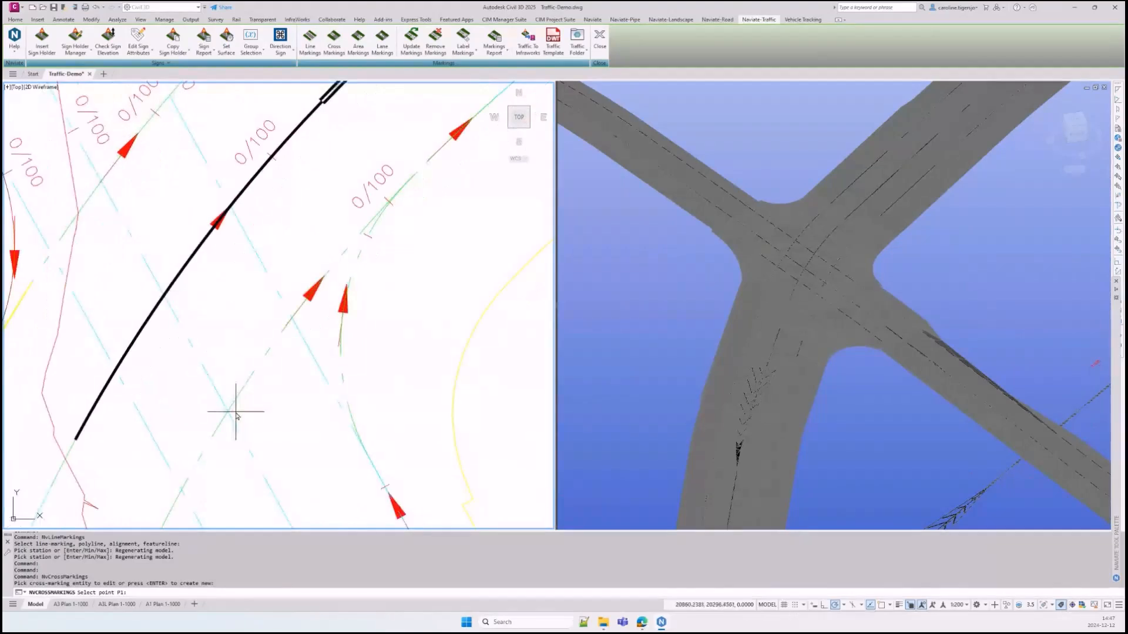
{"action": "left_click", "coordinate": [238, 409]}
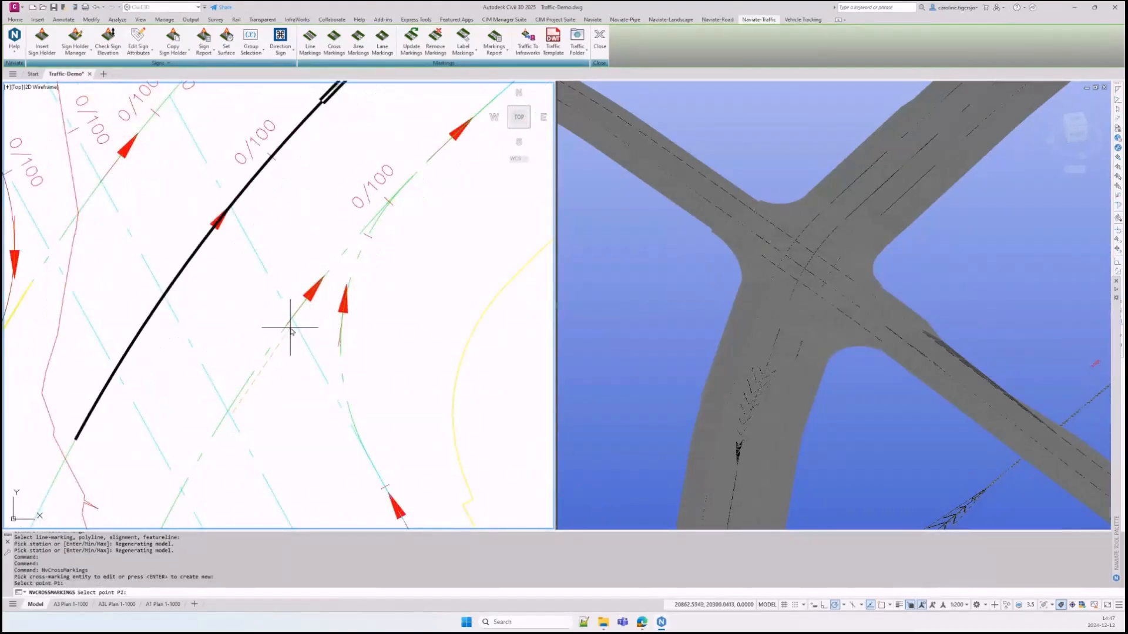
Place the second point north-east along the alignment and the third on the neighbouring curve, finish the points and use a perpendicular direction
{"action": "scroll", "coordinate": [289, 328], "scroll_direction": "up", "scroll_amount": 2}
{"action": "middle_click_drag", "start_coordinate": [290, 328], "coordinate": [303, 292]}
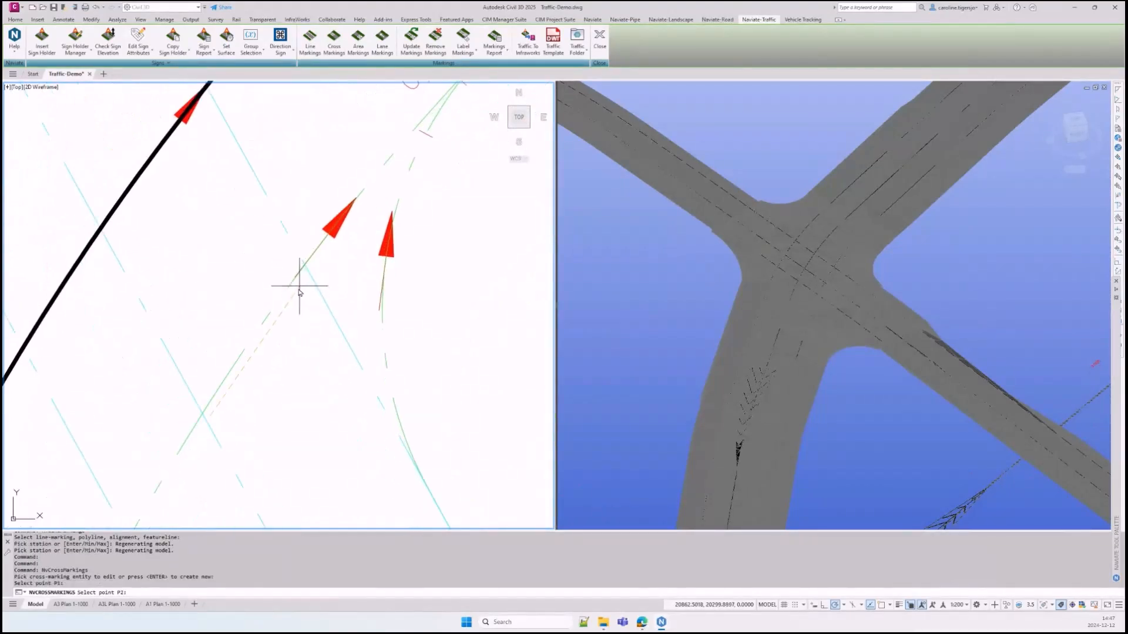
{"action": "left_click", "coordinate": [297, 290]}
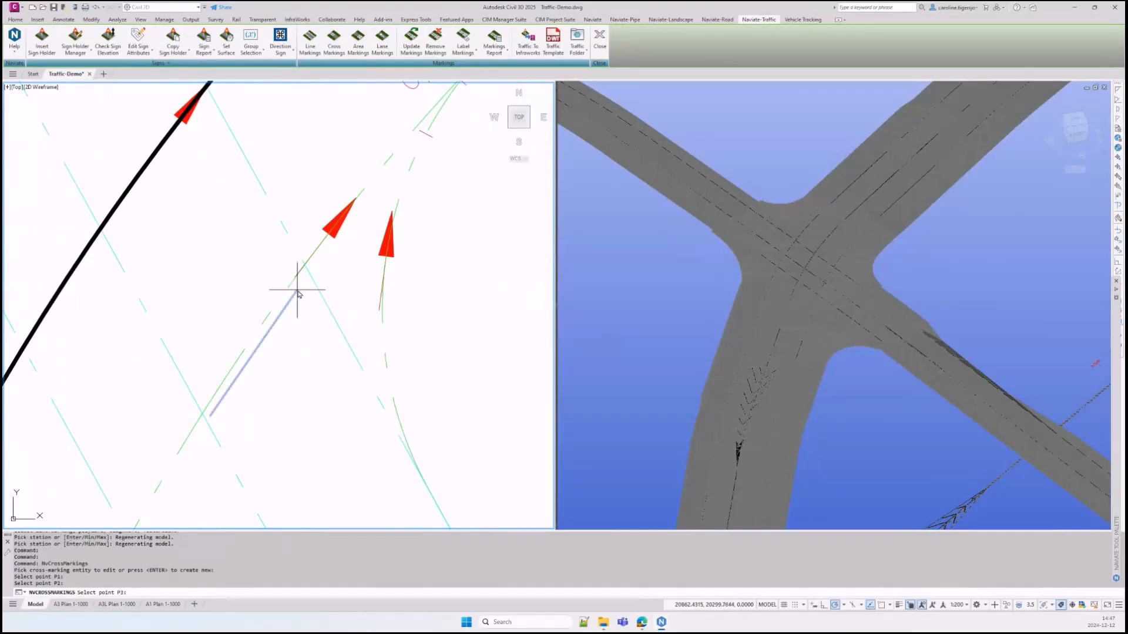
{"action": "left_click", "coordinate": [378, 300]}
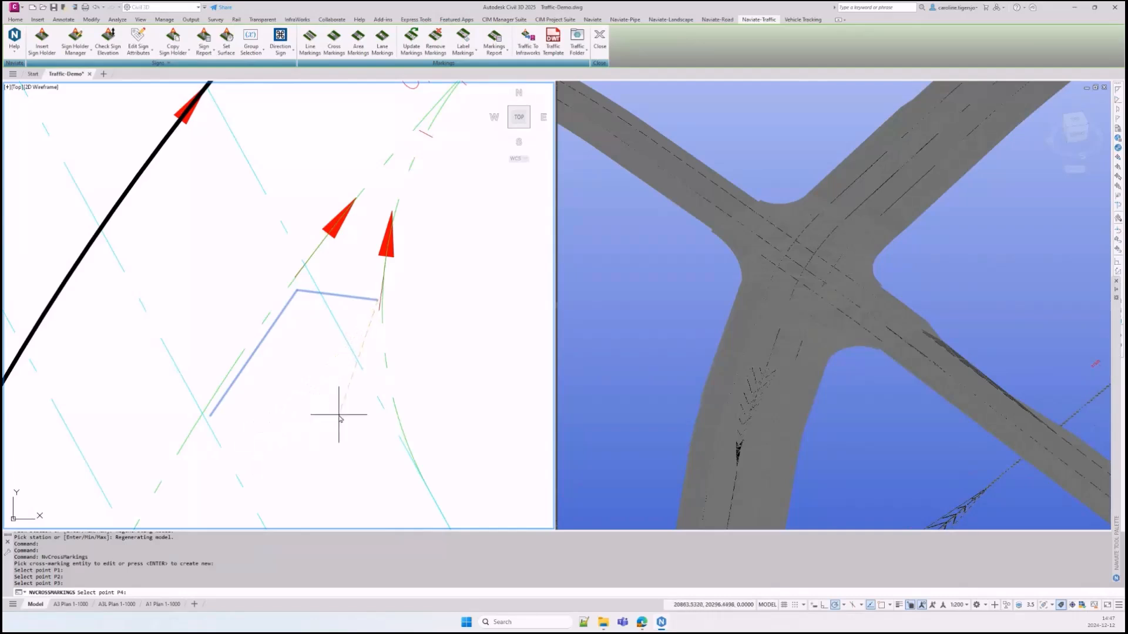
{"action": "key", "text": "Return"}
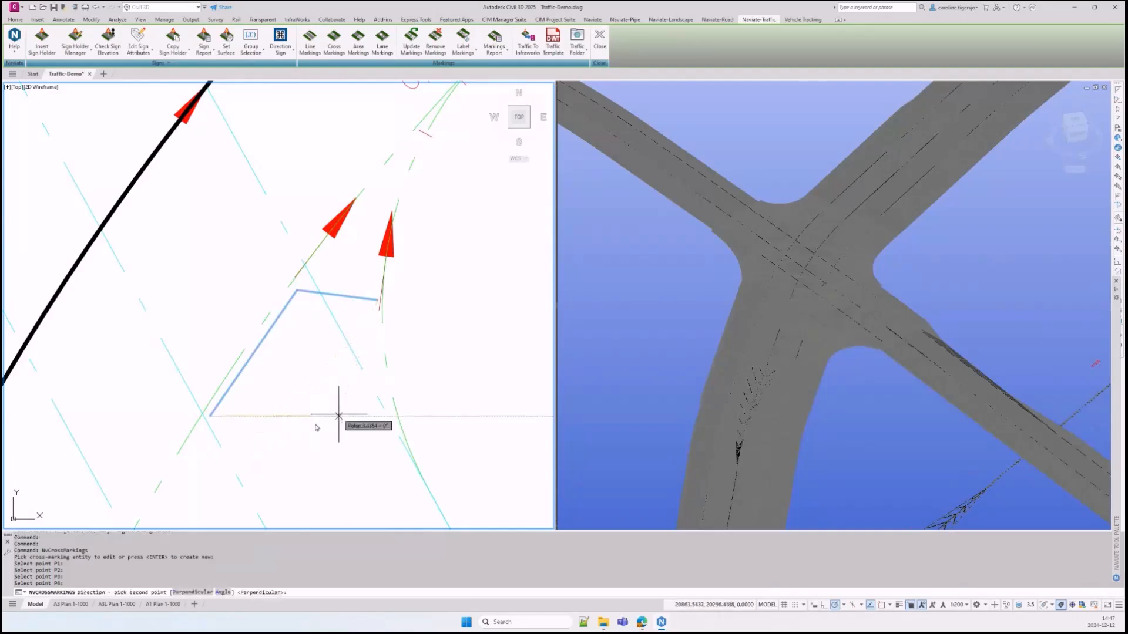
{"action": "left_click", "coordinate": [190, 593]}
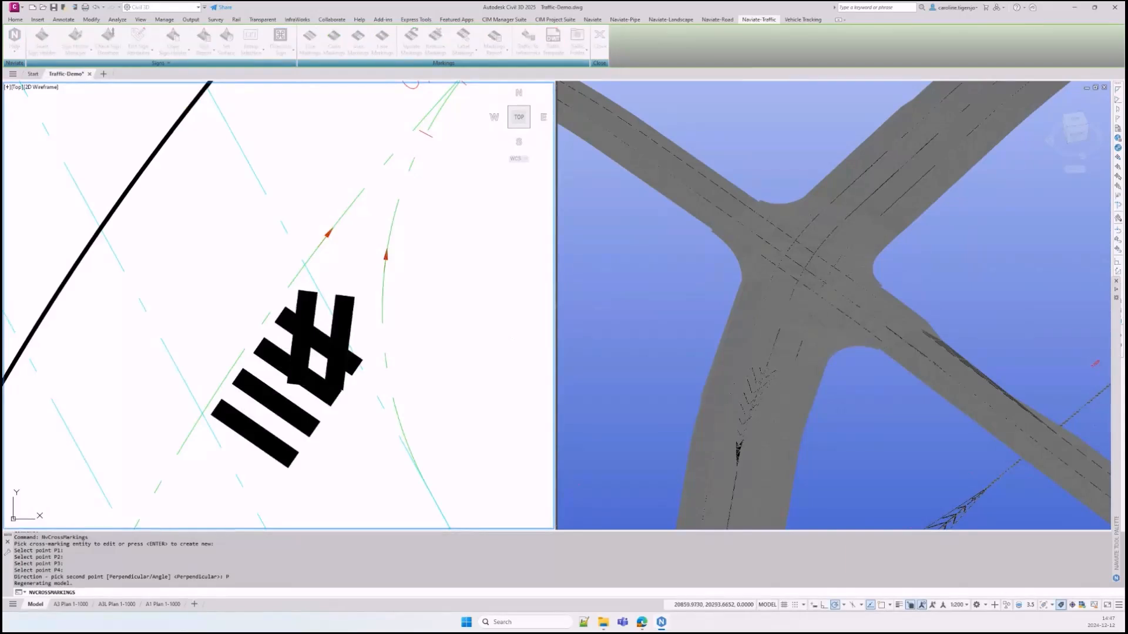
Switch the cross marking to the M14. Väjningslinje template and move the dialog clear of the plan view
{"action": "left_click", "coordinate": [599, 226]}
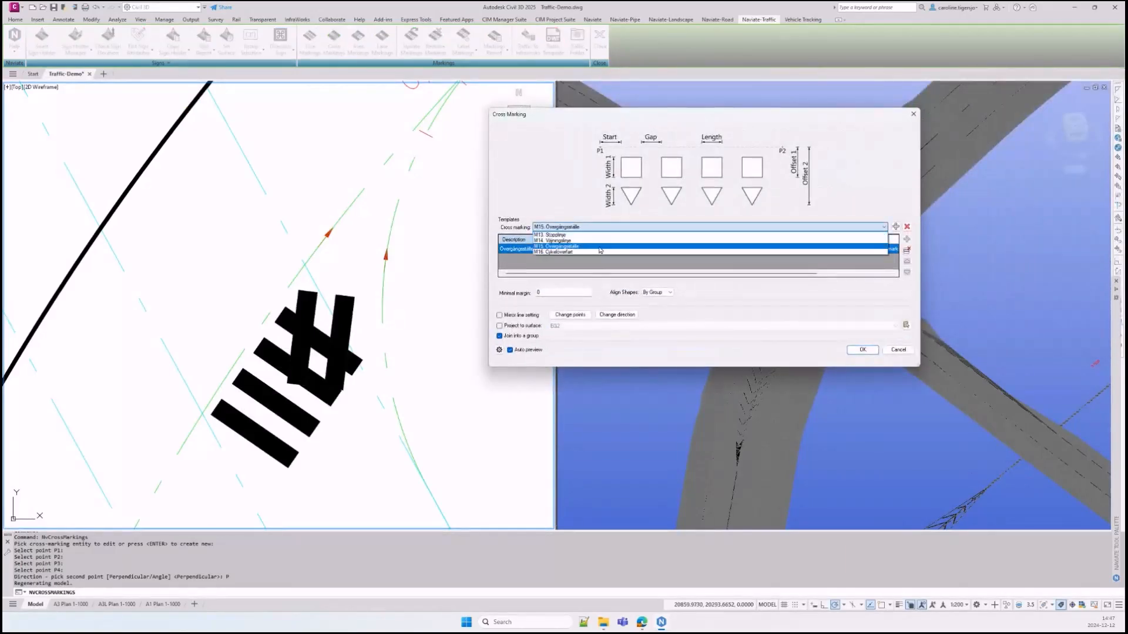
{"action": "left_click", "coordinate": [599, 242]}
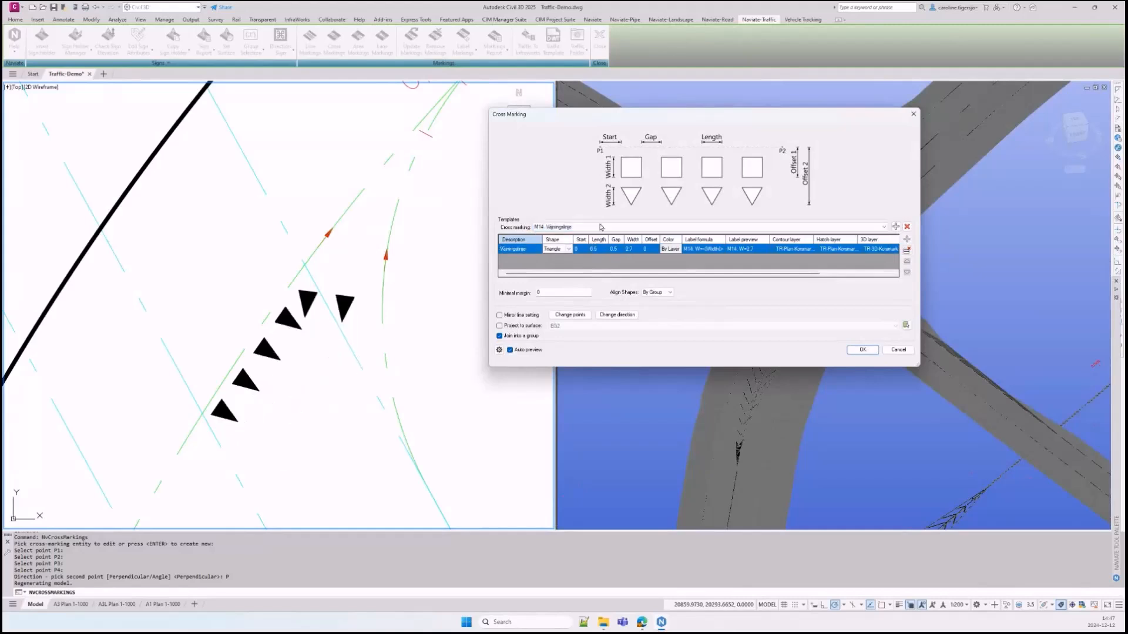
{"action": "left_click_drag", "start_coordinate": [616, 120], "coordinate": [716, 235]}
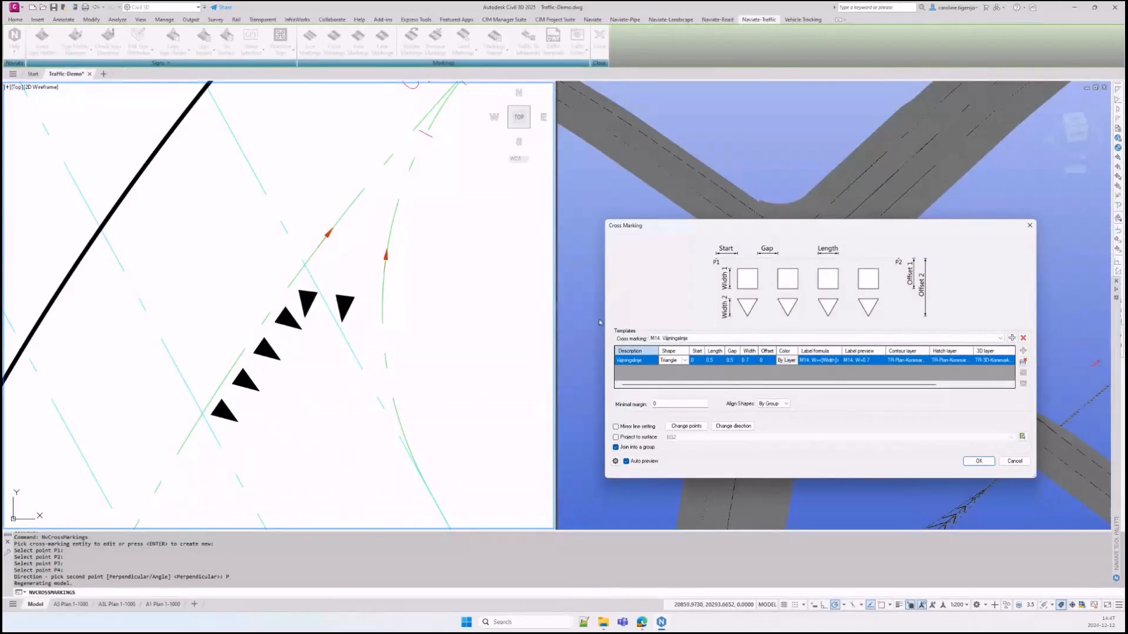
Try start distances of 0.3 and 0.5 for the give-way triangles
{"action": "left_click", "coordinate": [699, 361]}
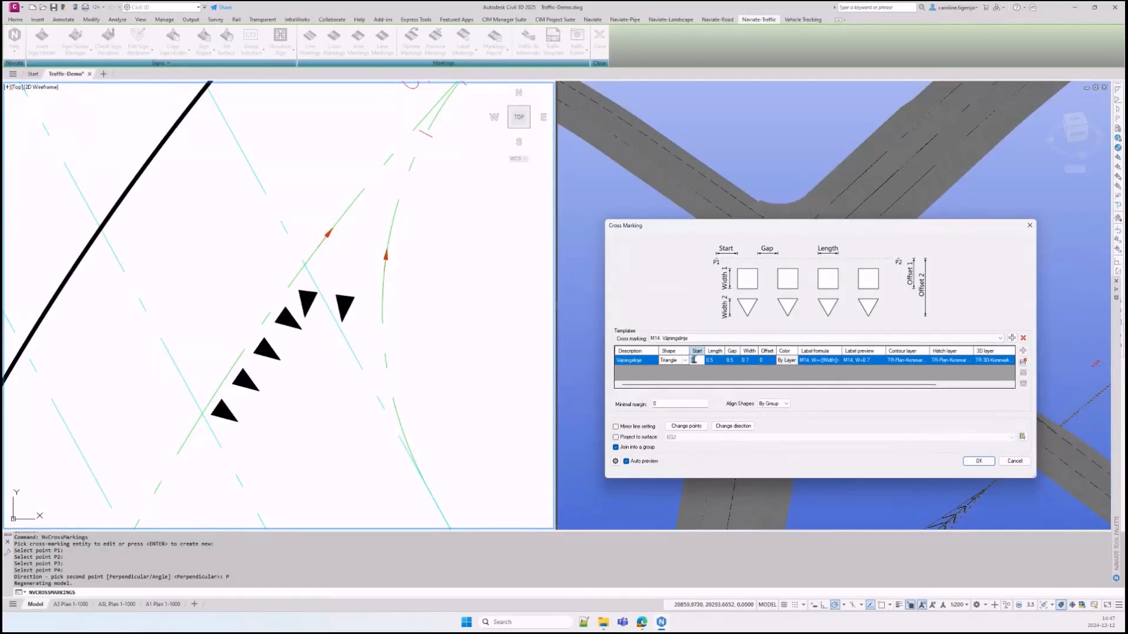
{"action": "type", "text": "0.3"}
{"action": "key", "text": "Tab"}
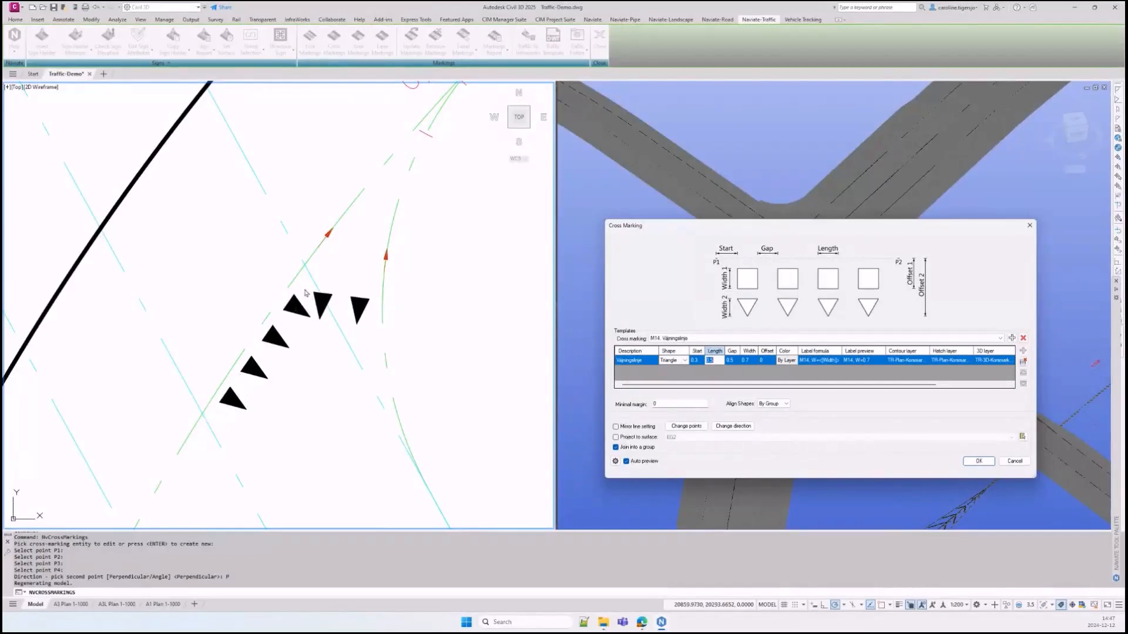
{"action": "left_click", "coordinate": [698, 360]}
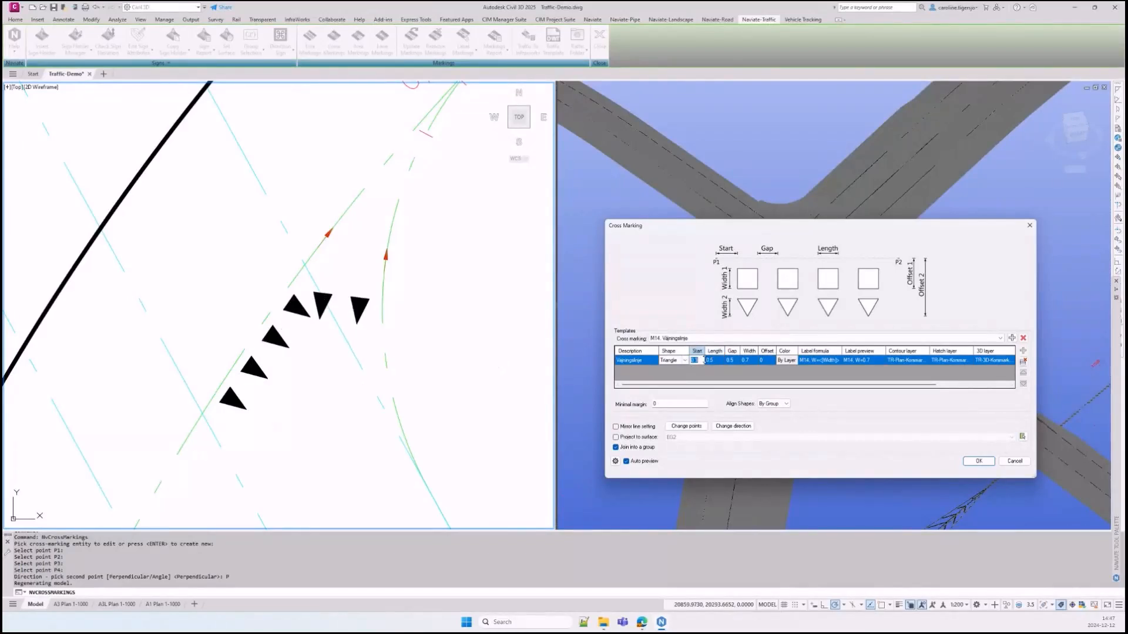
{"action": "type", "text": ".5"}
{"action": "key", "text": "Tab"}
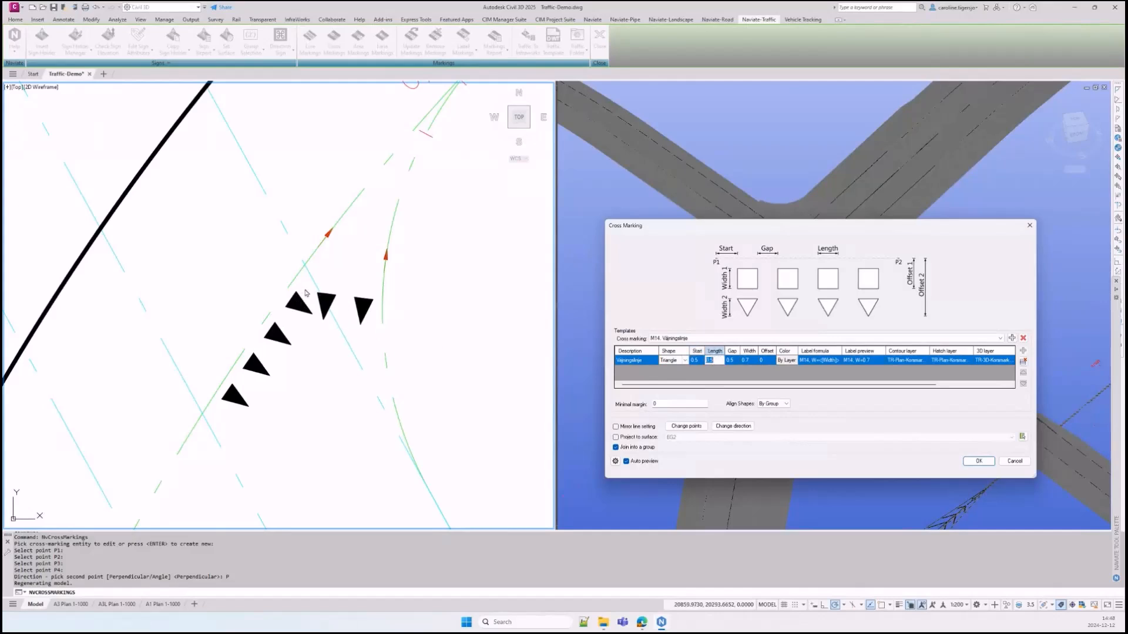
Set the triangles' start distance to 0.3 and create the cross marking
{"action": "left_click", "coordinate": [702, 360]}
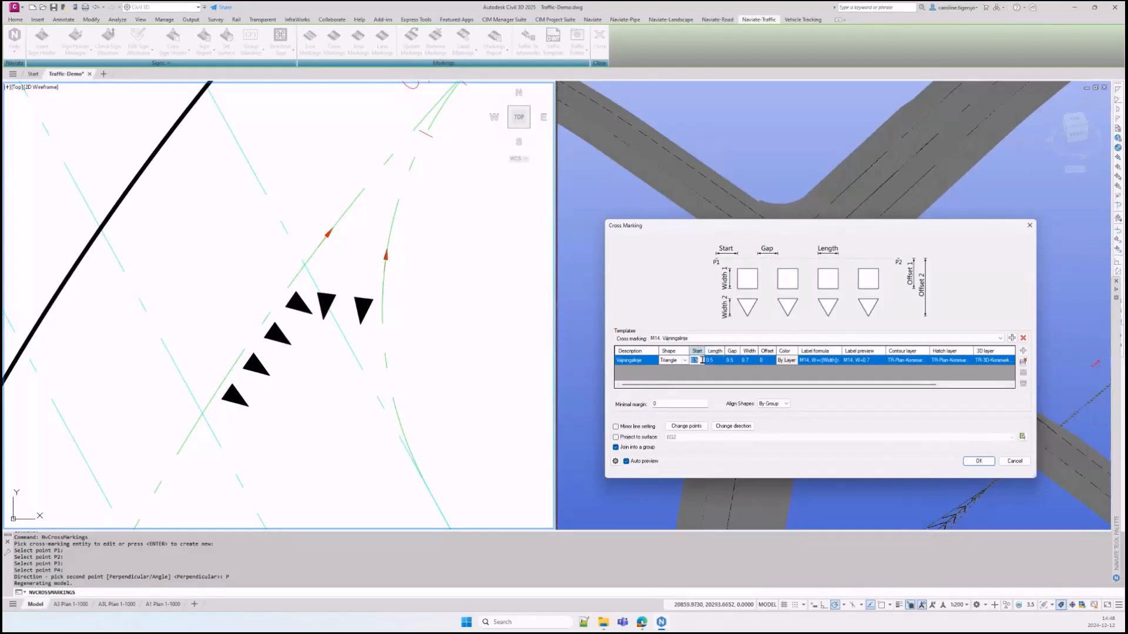
{"action": "type", "text": "0"}
{"action": "left_click", "coordinate": [715, 360]}
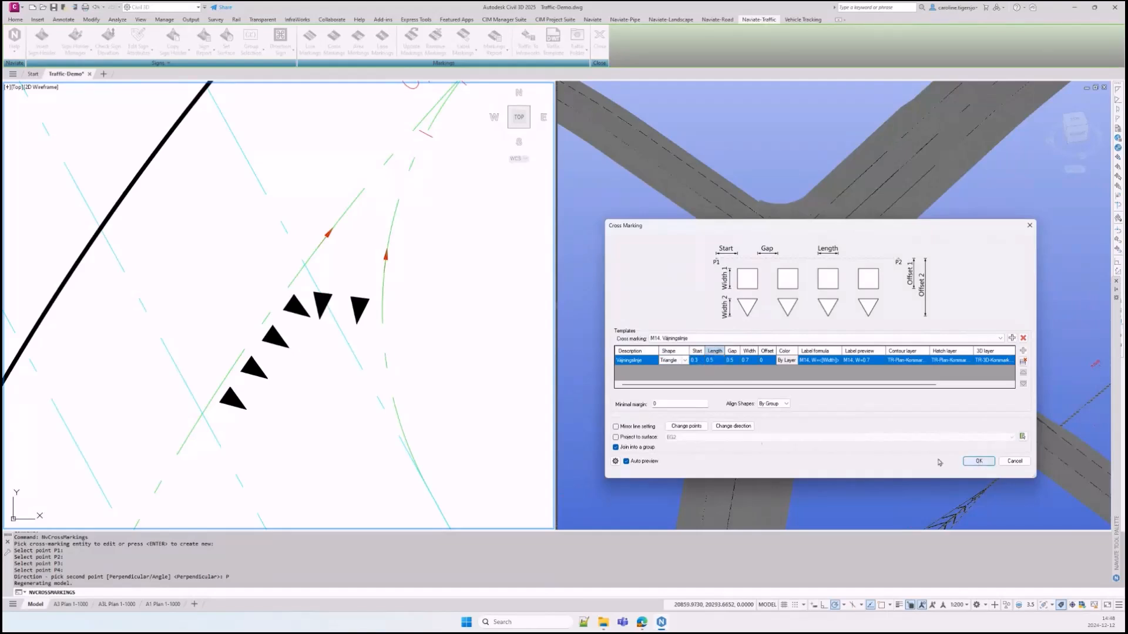
{"action": "left_click", "coordinate": [979, 461]}
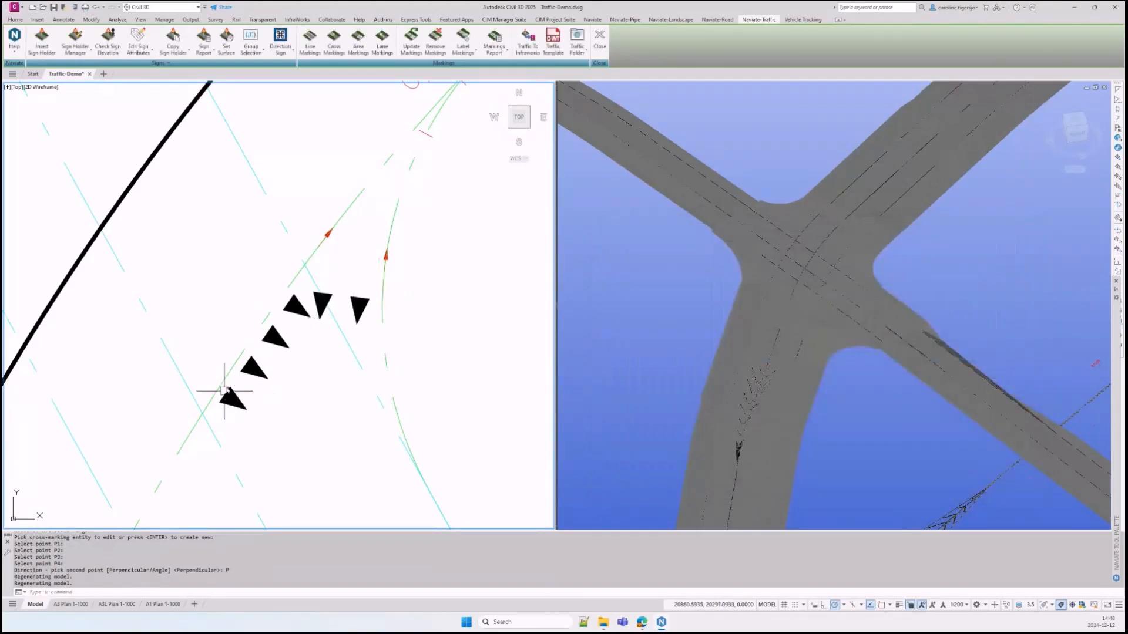
Reopen the give-way triangle cross marking for editing, examine its length setting and the available templates, and close the dialog
{"action": "left_click", "coordinate": [333, 49]}
{"action": "left_click", "coordinate": [360, 307]}
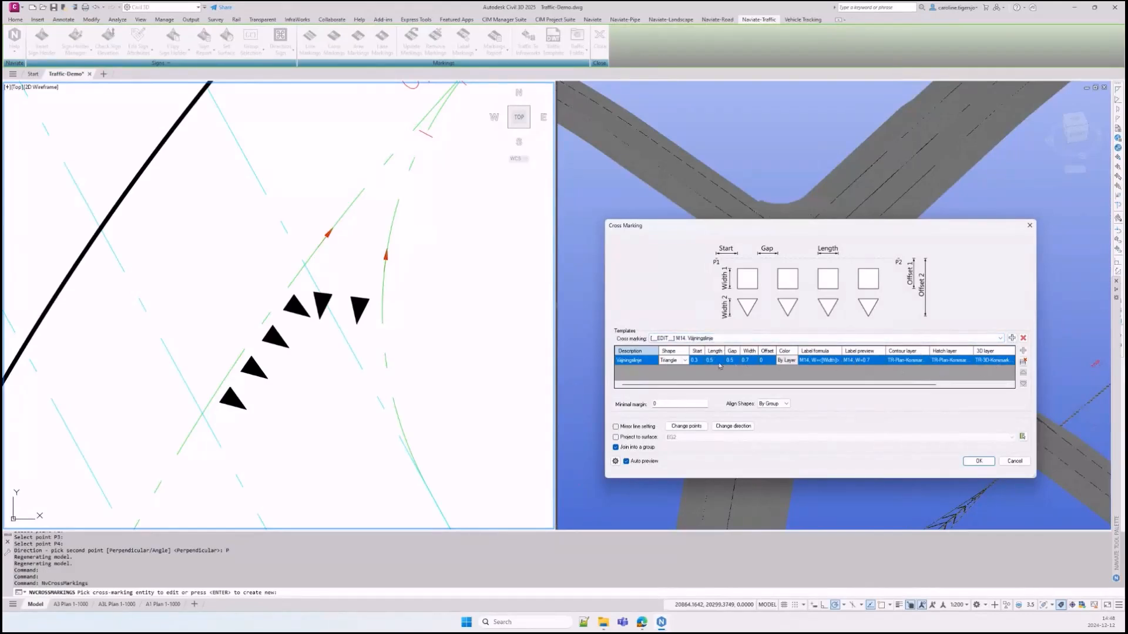
{"action": "left_click", "coordinate": [718, 361]}
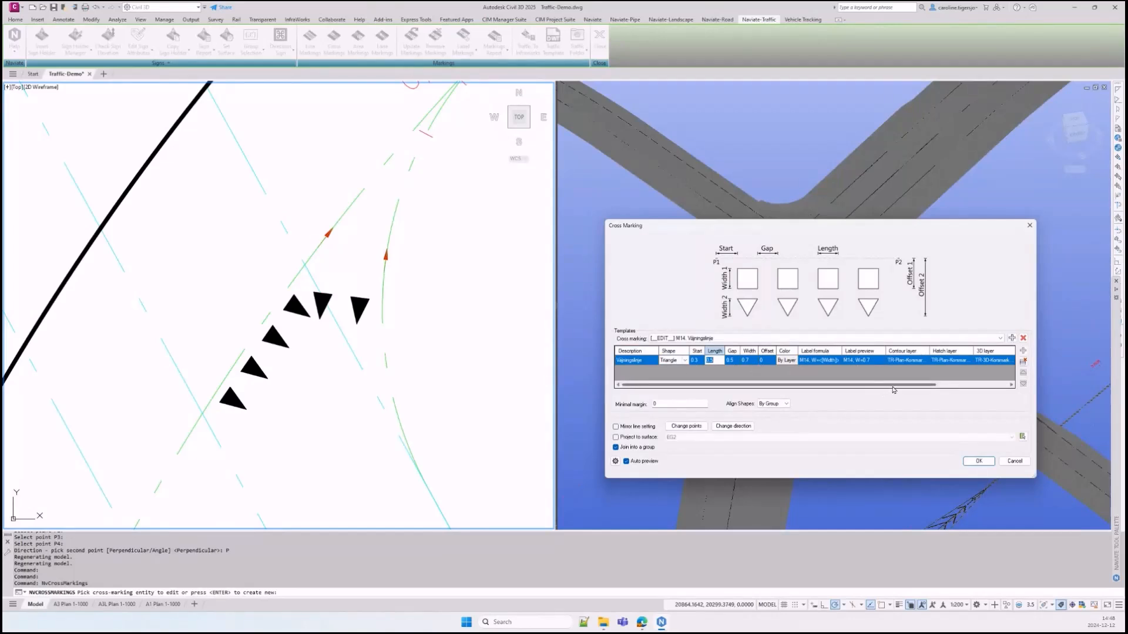
{"action": "left_click", "coordinate": [738, 339]}
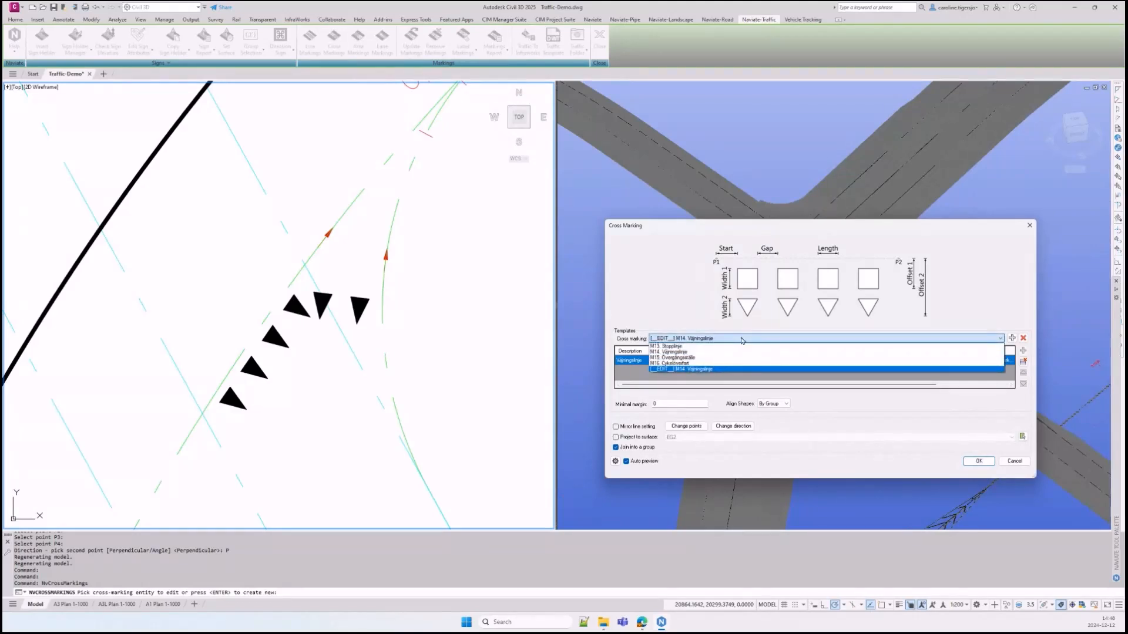
{"action": "left_click", "coordinate": [743, 339]}
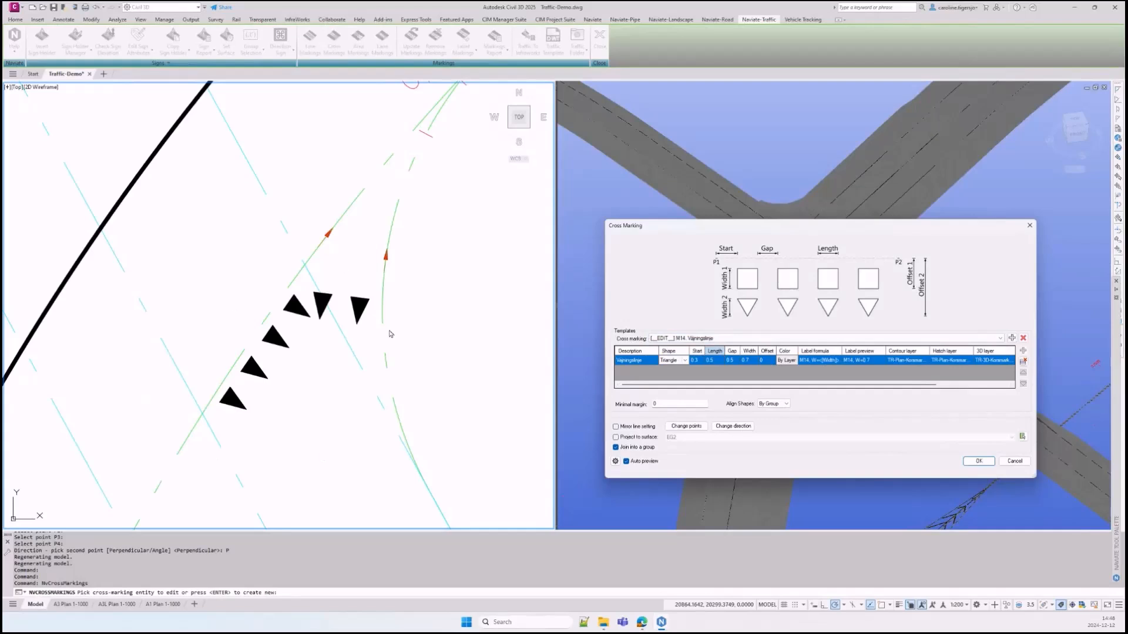
{"action": "left_click", "coordinate": [979, 462]}
{"action": "left_click", "coordinate": [701, 316]}
{"action": "left_click", "coordinate": [431, 343]}
Start a line marking on the curved turning alignment south-east of the hatched area, using the M02. Kantlinje template
{"action": "middle_click_drag", "start_coordinate": [420, 417], "coordinate": [489, 217]}
{"action": "middle_click_drag", "start_coordinate": [314, 442], "coordinate": [482, 173]}
{"action": "scroll", "coordinate": [351, 322], "scroll_direction": "down", "scroll_amount": 2}
{"action": "middle_click_drag", "start_coordinate": [405, 373], "coordinate": [375, 252]}
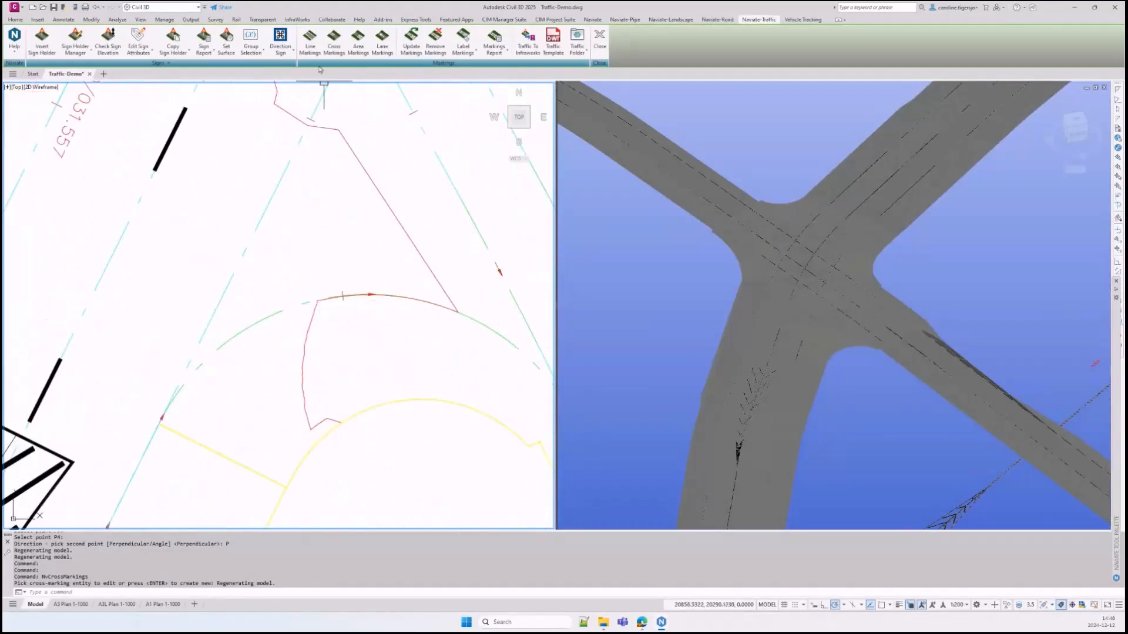
{"action": "left_click", "coordinate": [310, 42]}
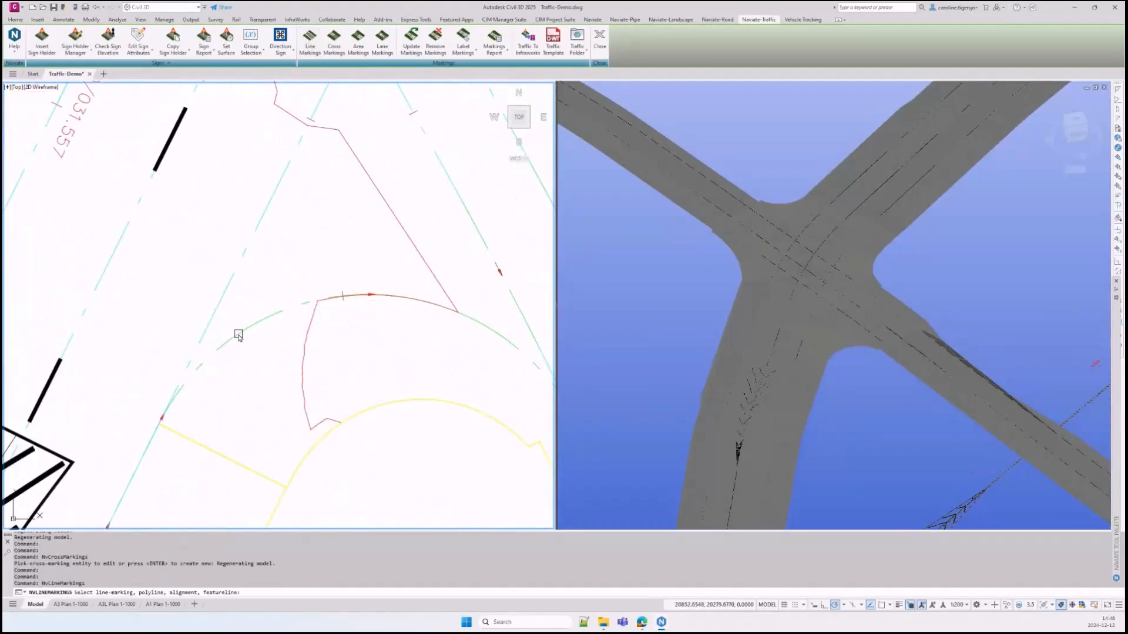
{"action": "left_click", "coordinate": [238, 333]}
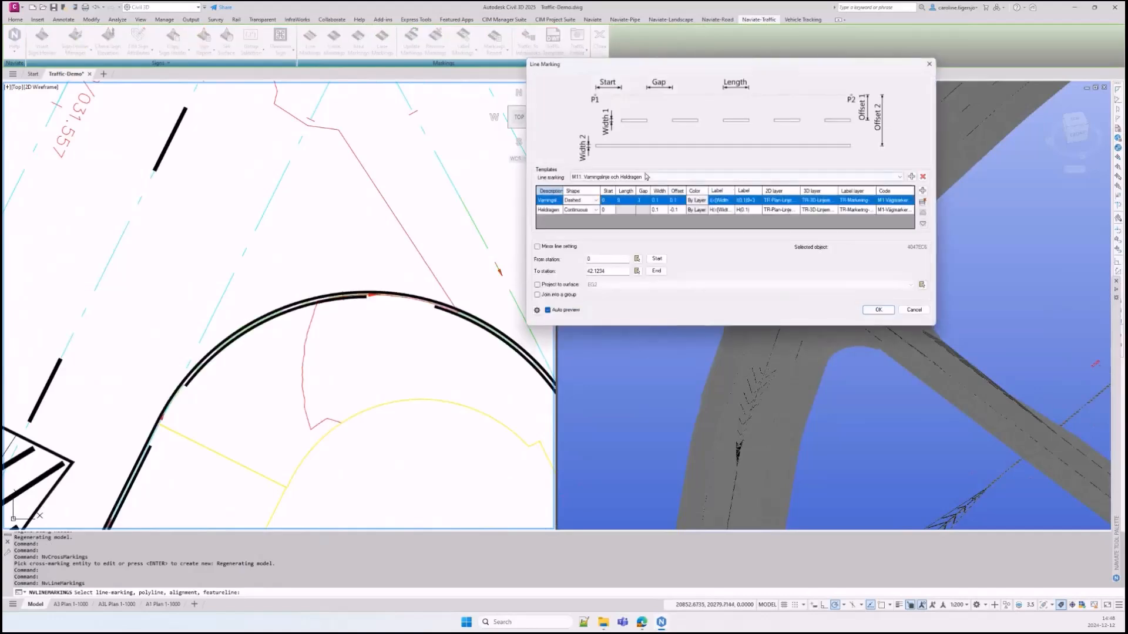
{"action": "left_click", "coordinate": [646, 176]}
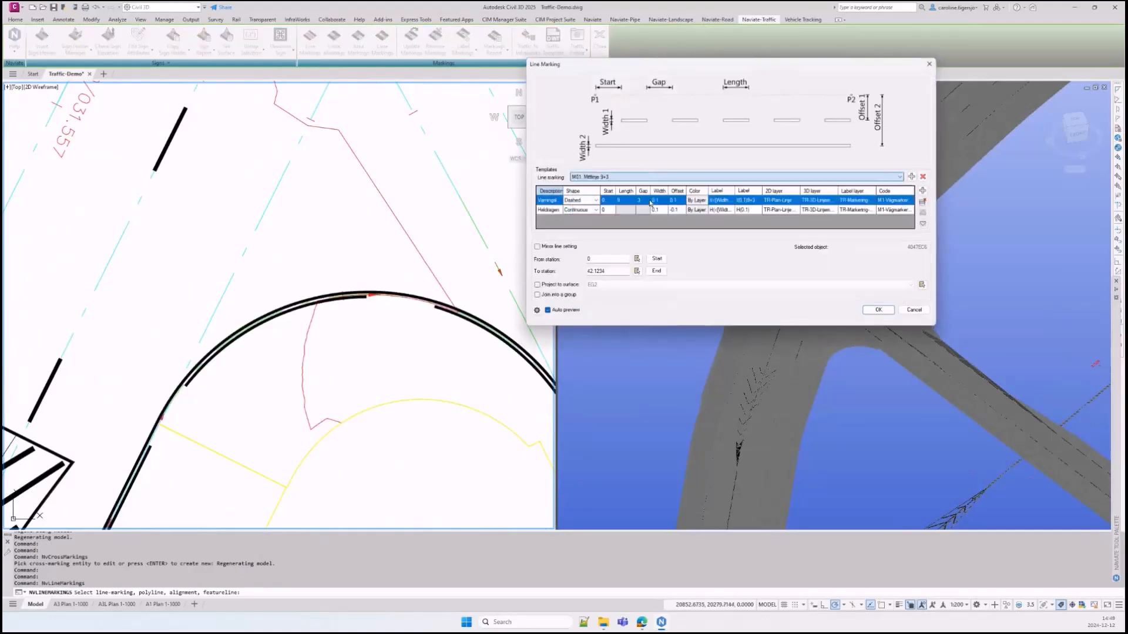
{"action": "left_click", "coordinate": [650, 202]}
{"action": "left_click", "coordinate": [647, 176]}
{"action": "left_click", "coordinate": [649, 202]}
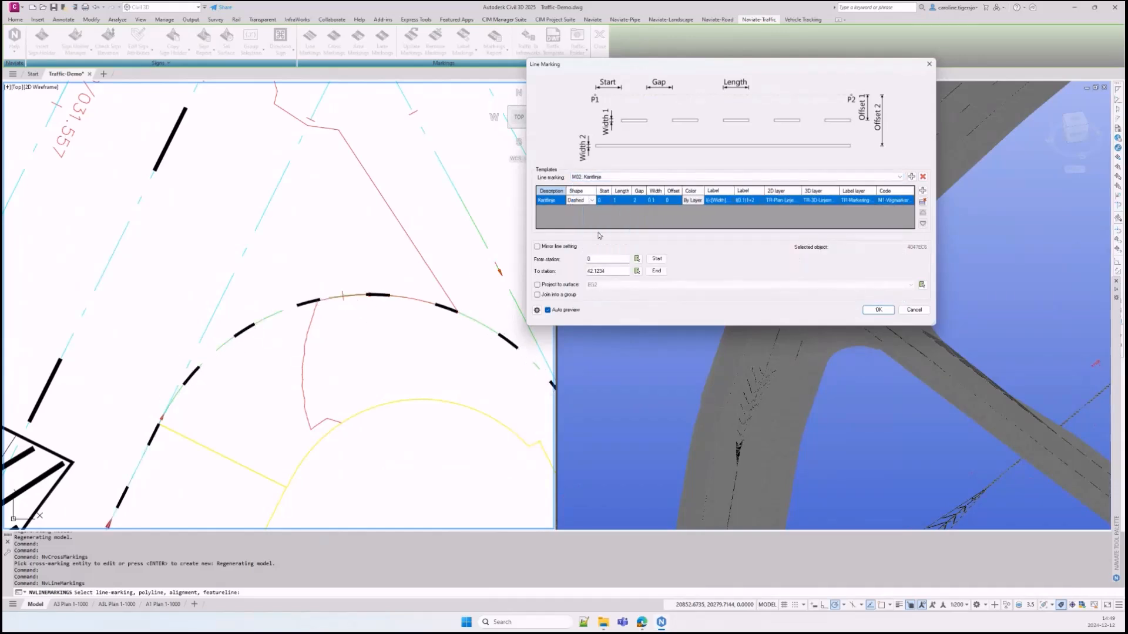
Offset the dashed edge line by 0.3, first towards the inside and finally the outside of the curve, and create the marking
{"action": "left_click", "coordinate": [669, 200]}
{"action": "left_click", "coordinate": [658, 203]}
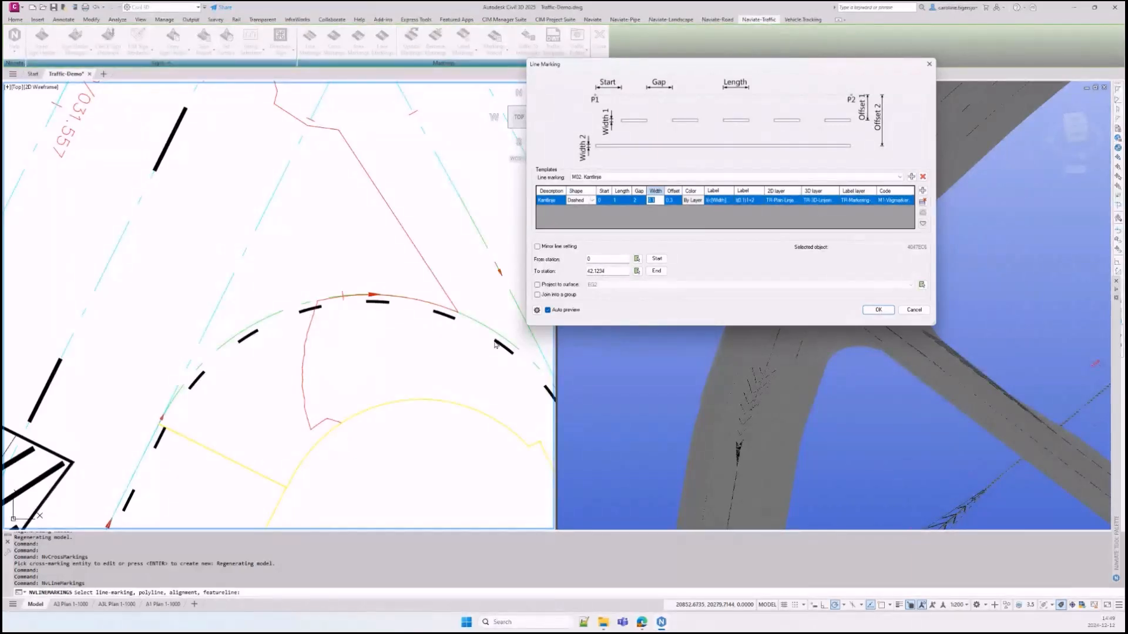
{"action": "left_click", "coordinate": [674, 200]}
{"action": "type", "text": "0"}
{"action": "type", "text": "0.3"}
{"action": "left_click", "coordinate": [654, 200]}
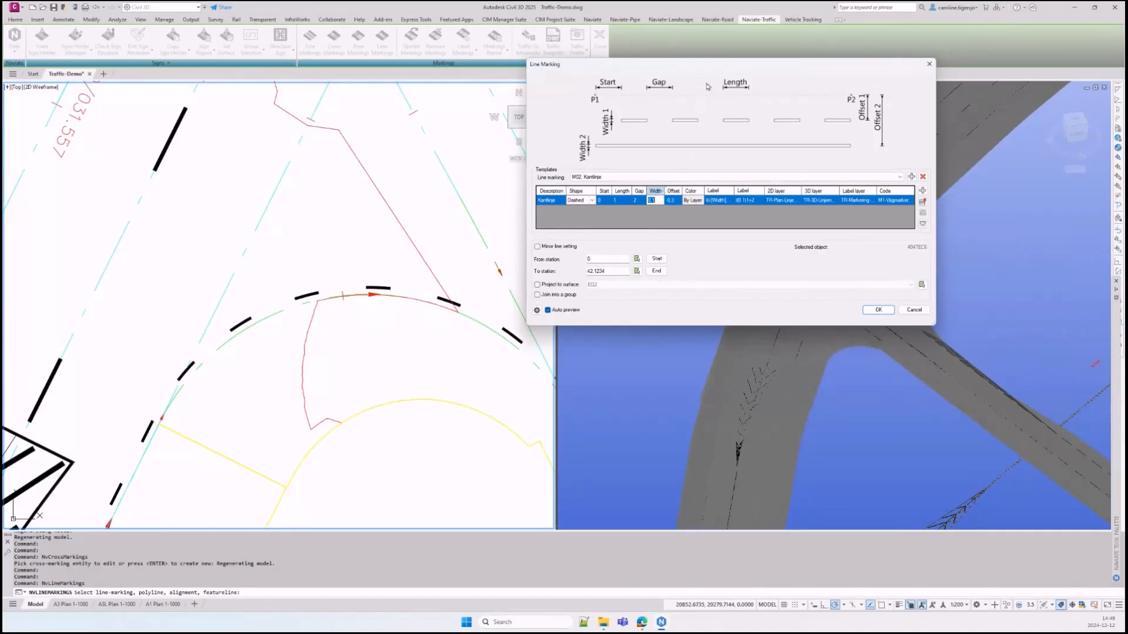
{"action": "key", "text": "ctrl"}
{"action": "key", "text": "ctrl"}
{"action": "left_click", "coordinate": [878, 310]}
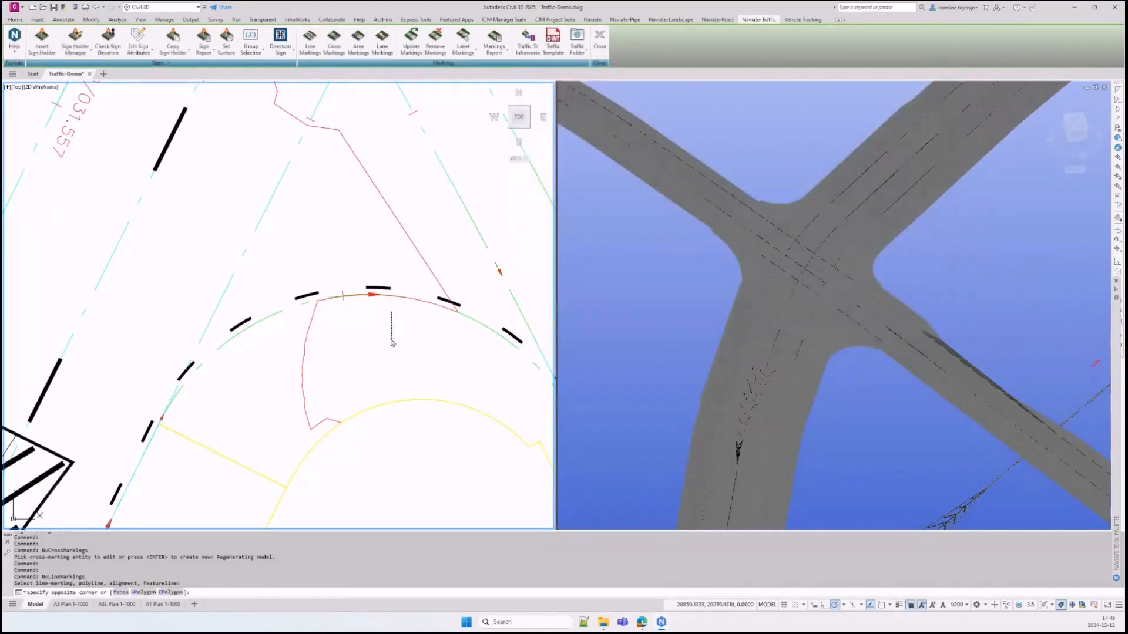
{"action": "left_click", "coordinate": [393, 327]}
{"action": "scroll", "coordinate": [385, 347], "scroll_direction": "down", "scroll_amount": 3}
{"action": "middle_click_drag", "start_coordinate": [435, 366], "coordinate": [418, 306]}
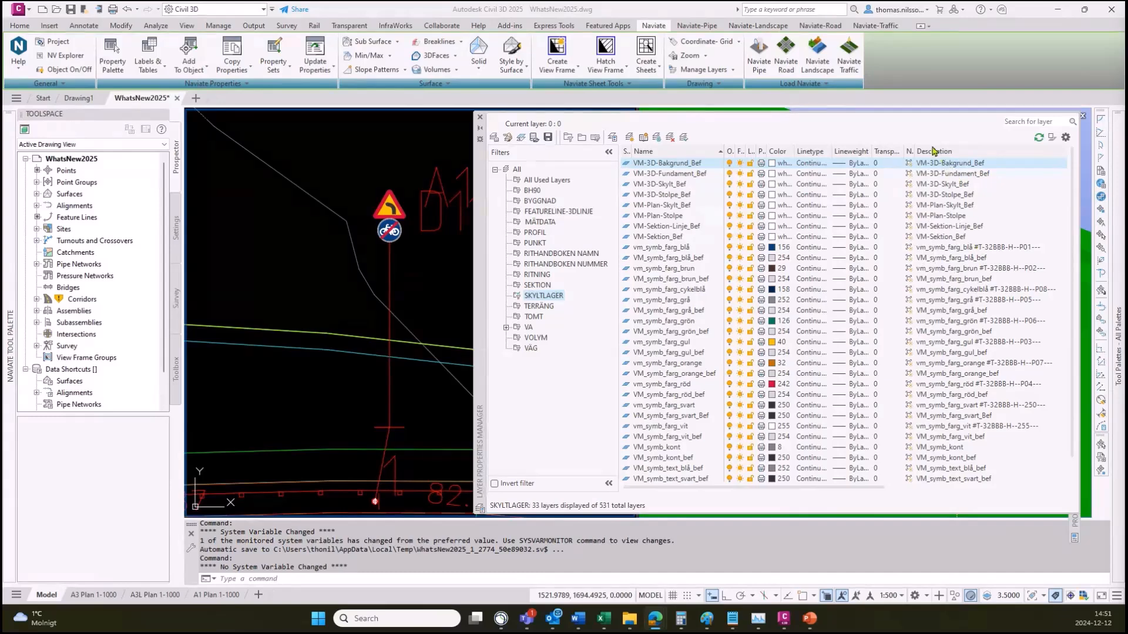
Rename all layers matching vm* from their descriptions, using # as the delimiter character and no end delimiter
{"action": "left_click", "coordinate": [734, 71]}
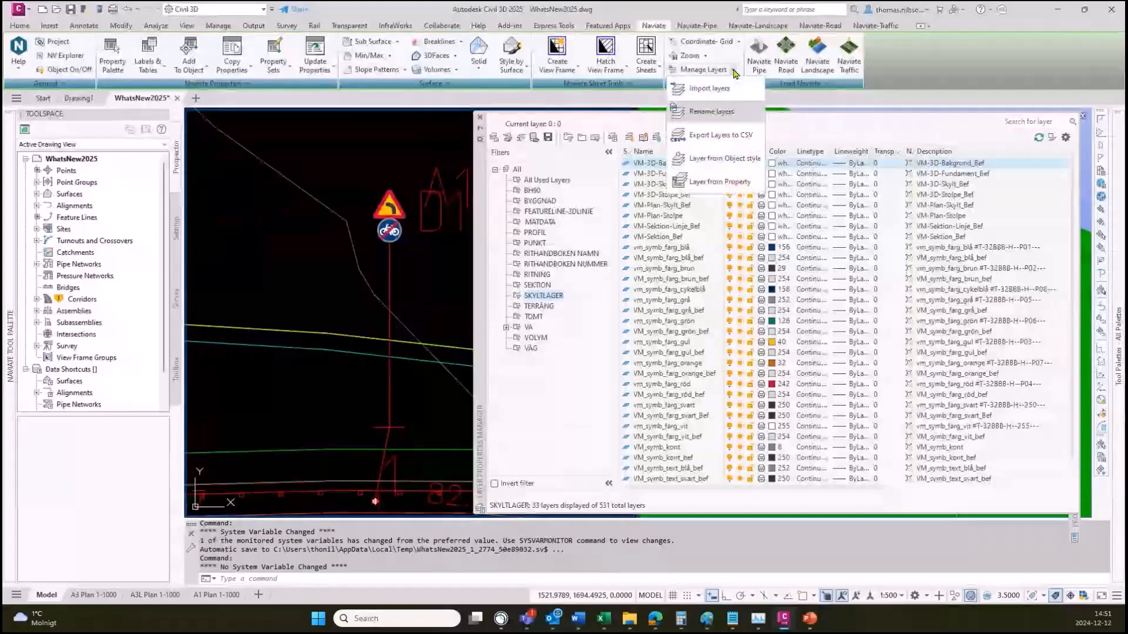
{"action": "left_click", "coordinate": [708, 113]}
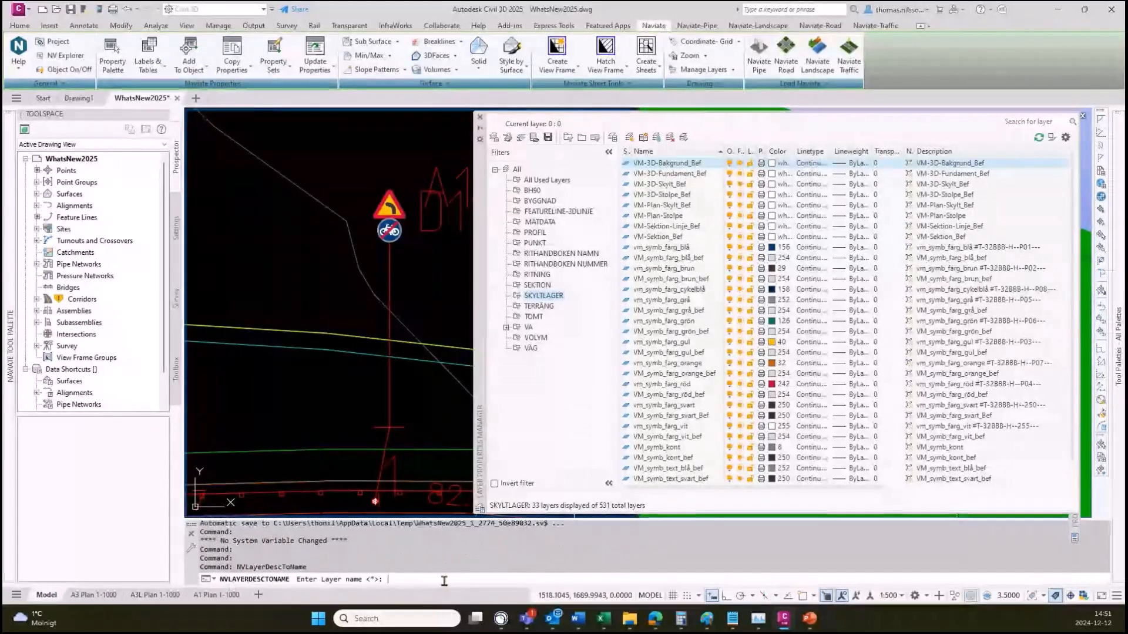
{"action": "type", "text": "vm*"}
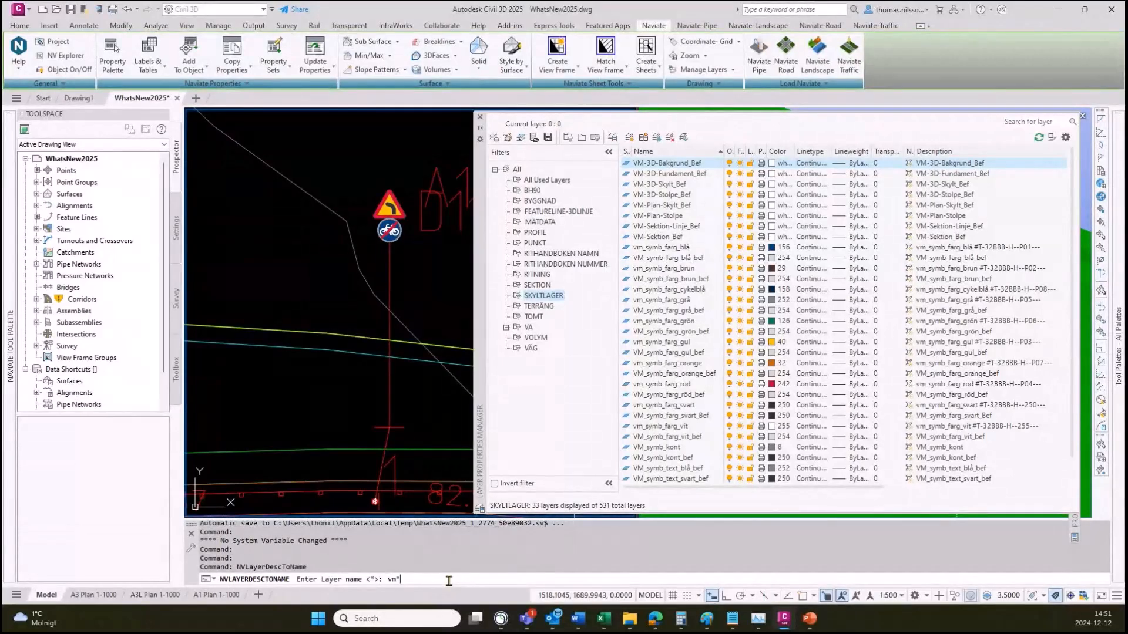
{"action": "key", "text": "Return"}
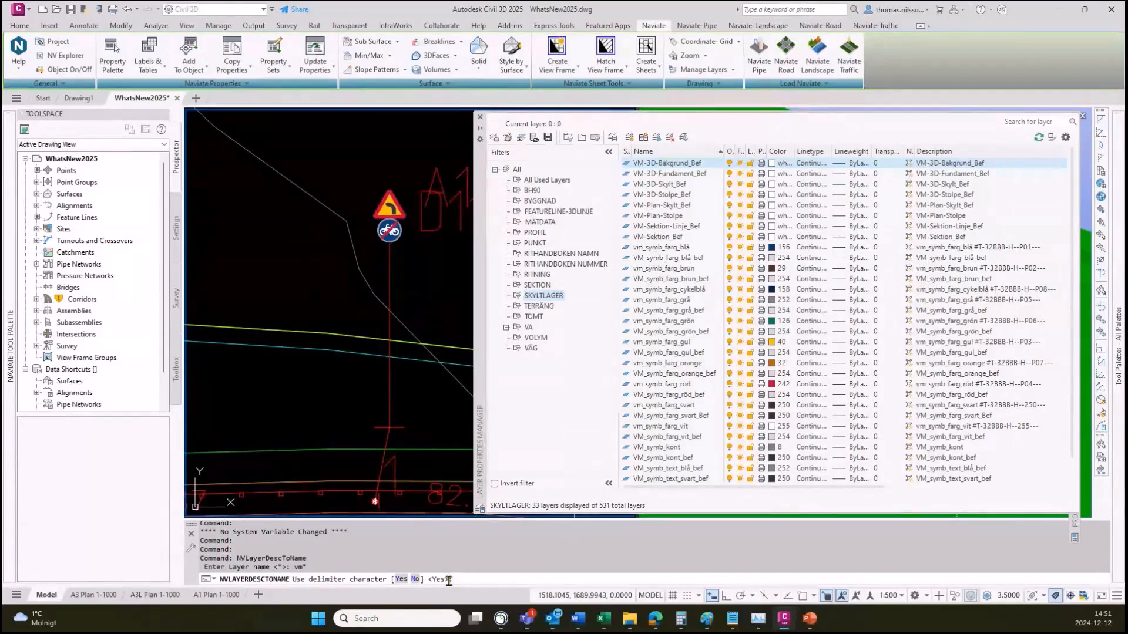
{"action": "key", "text": "Return"}
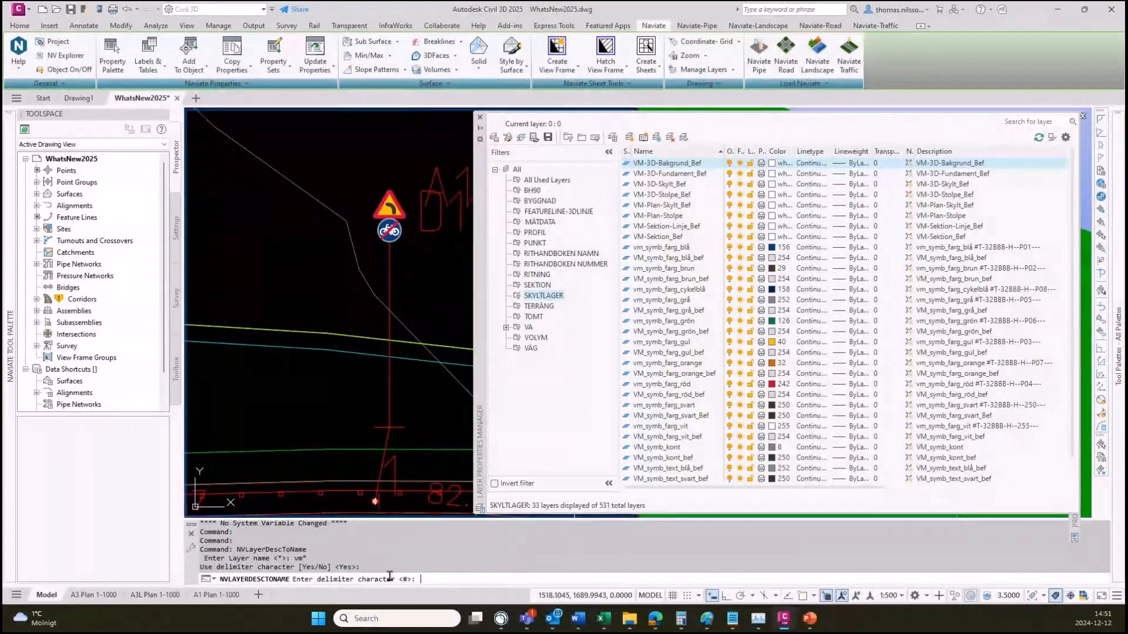
{"action": "key", "text": "Return"}
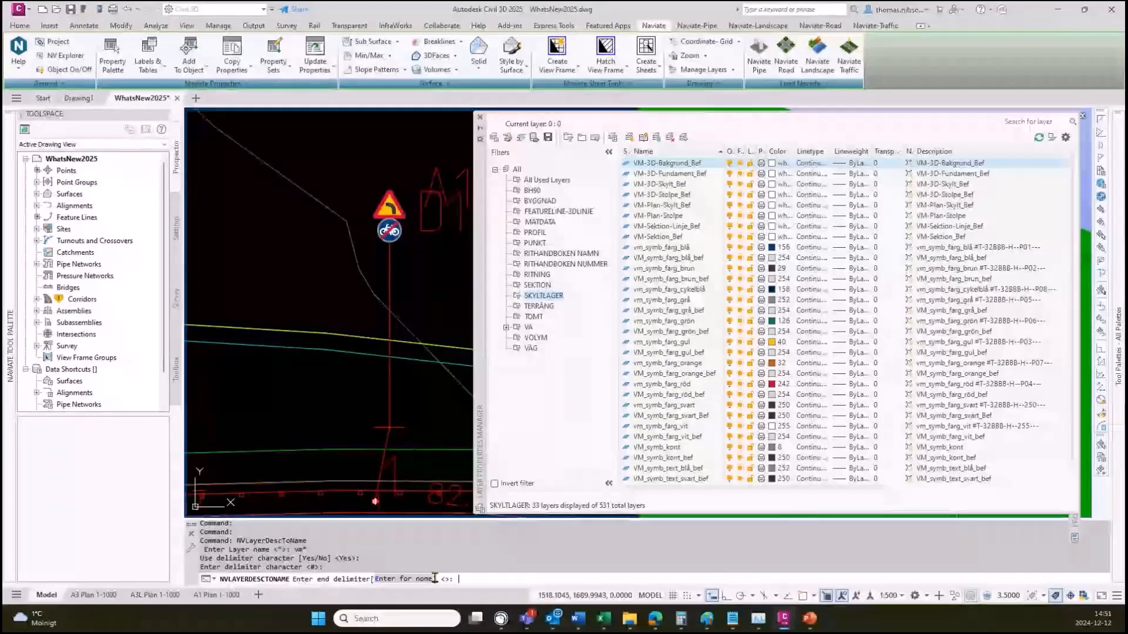
{"action": "key", "text": "Return"}
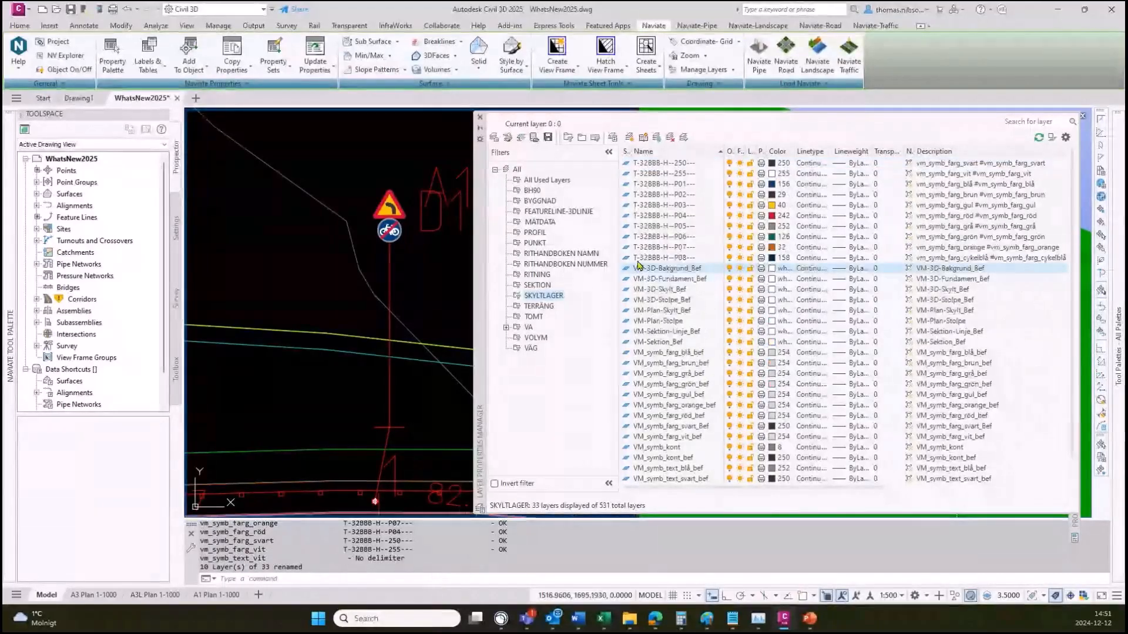
Rename the layers matching T-* from their descriptions, again using the # delimiter and no end delimiter
{"action": "left_click", "coordinate": [672, 165]}
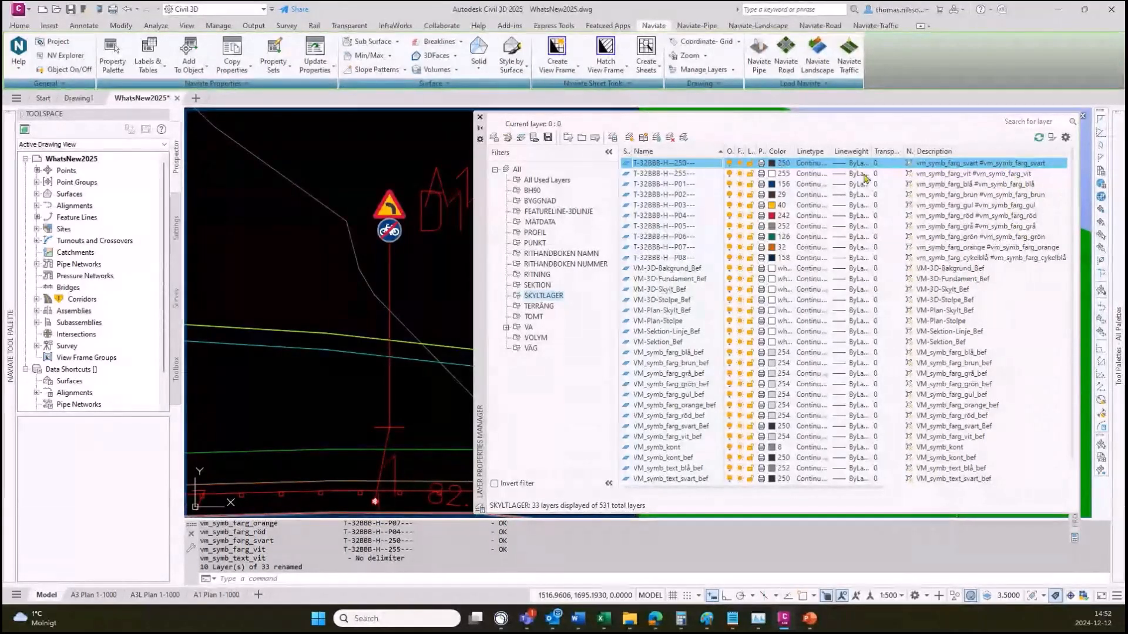
{"action": "left_click", "coordinate": [733, 72]}
{"action": "left_click", "coordinate": [713, 121]}
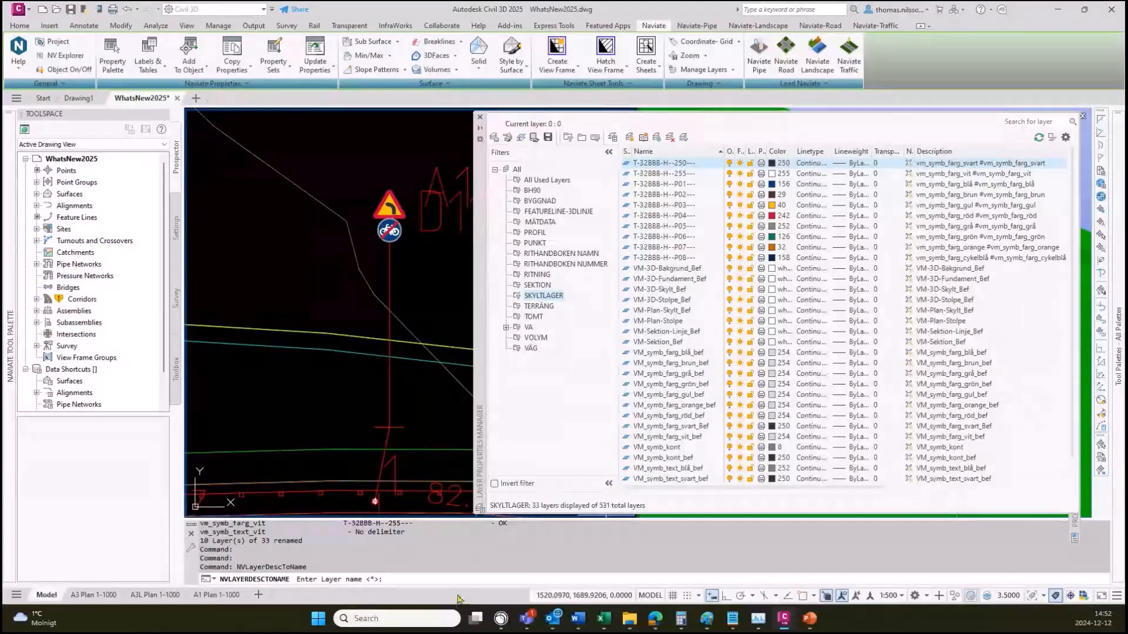
{"action": "type", "text": "T-*"}
{"action": "key", "text": "Return"}
{"action": "key", "text": "Return"}
{"action": "key", "text": "Return"}
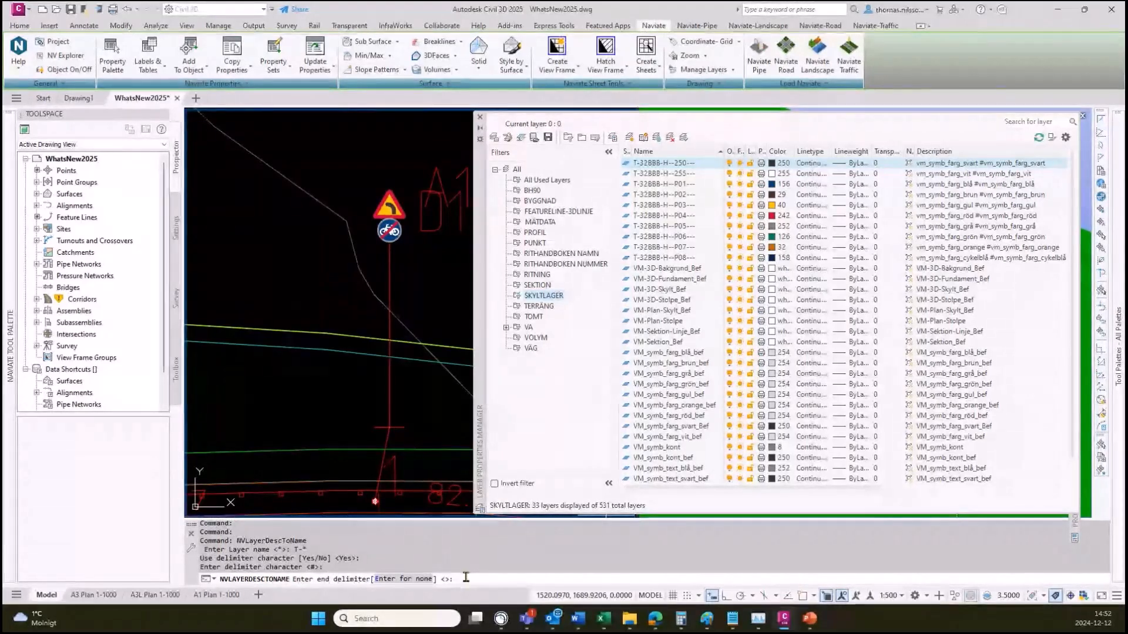
{"action": "key", "text": "Return"}
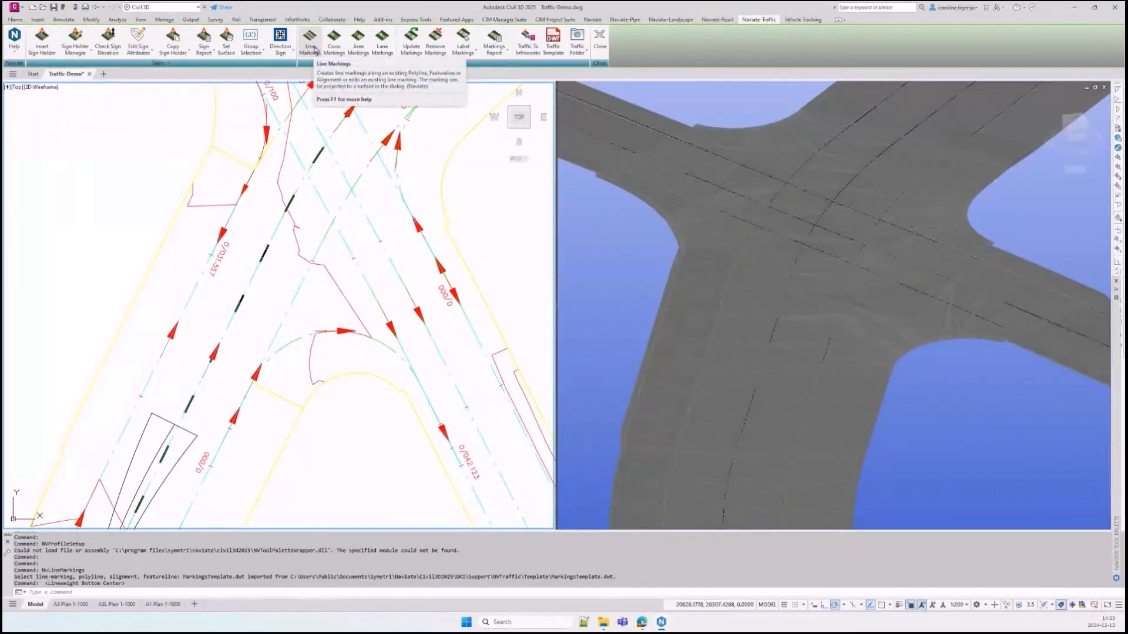
Examine the line marking templates and the option to save a template for the crossing alignment, without creating a marking
{"action": "left_click", "coordinate": [310, 43]}
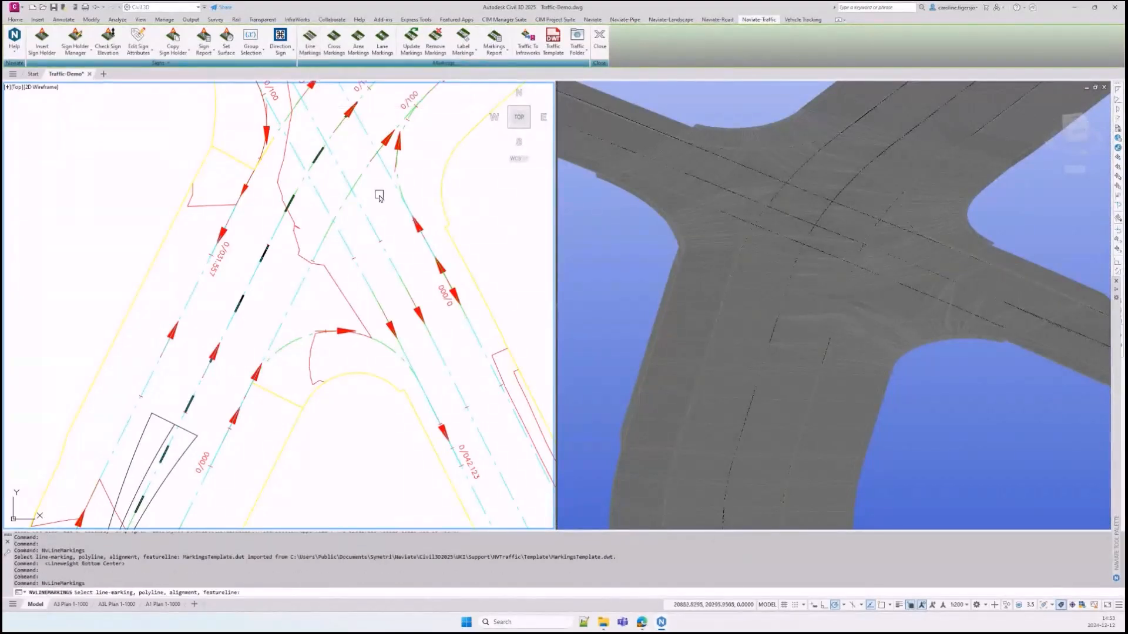
{"action": "left_click", "coordinate": [373, 227]}
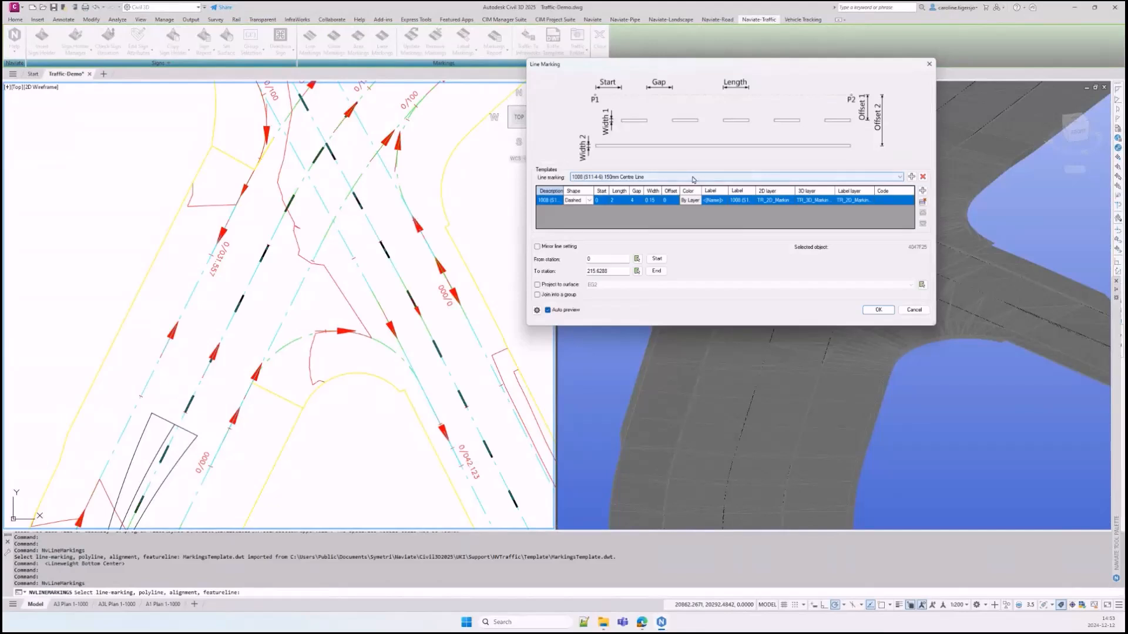
{"action": "left_click", "coordinate": [699, 177]}
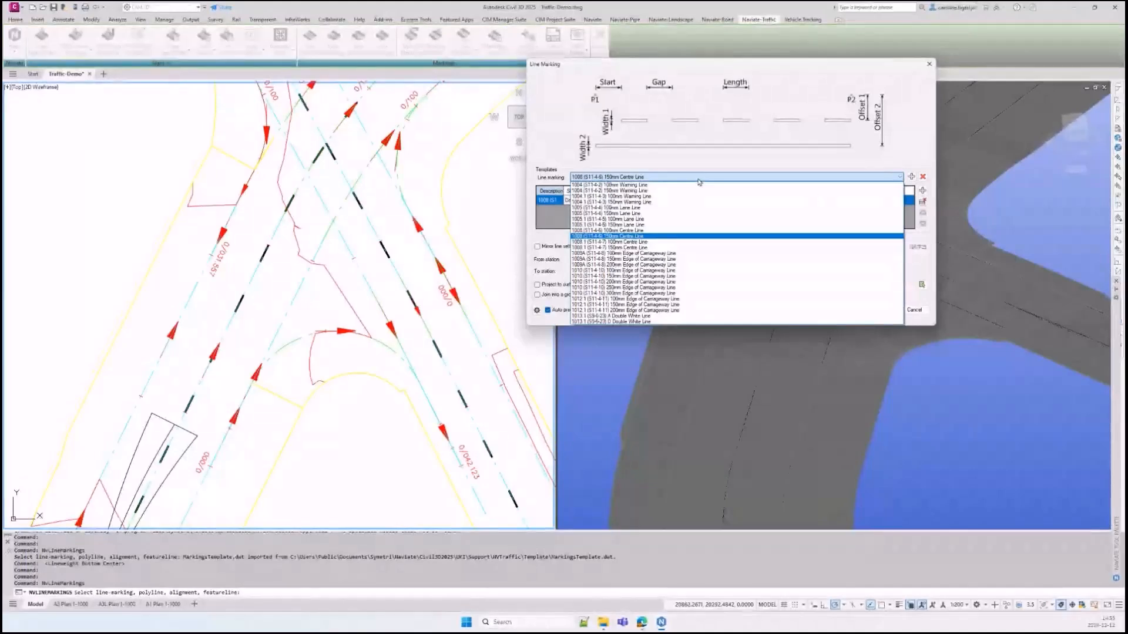
{"action": "left_click", "coordinate": [689, 177]}
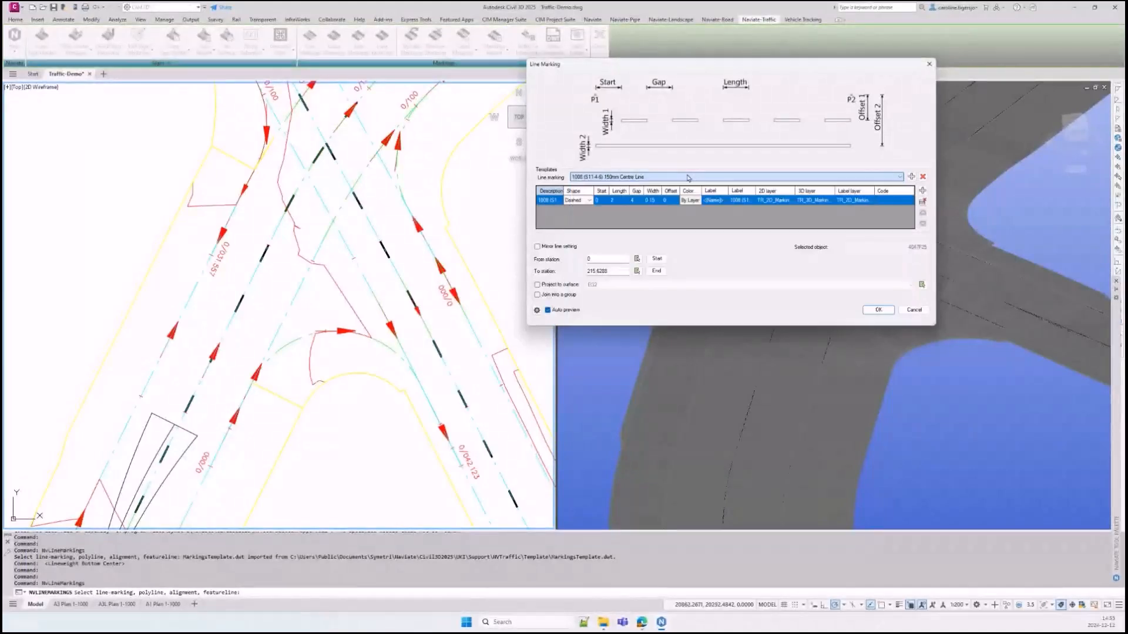
{"action": "left_click", "coordinate": [911, 176]}
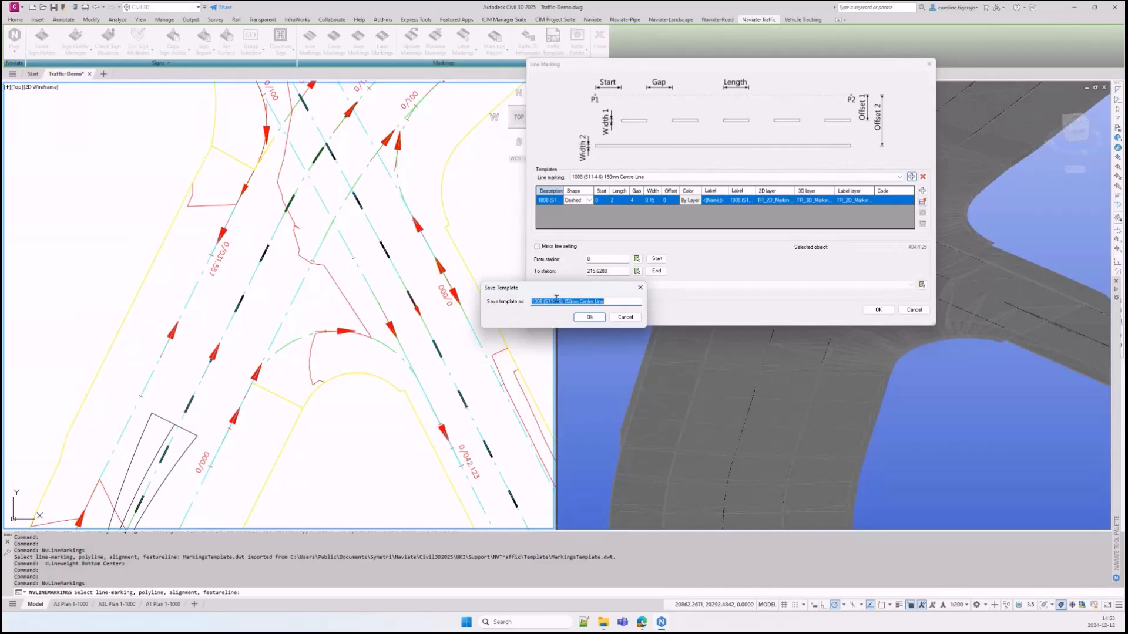
{"action": "left_click", "coordinate": [630, 318]}
{"action": "left_click", "coordinate": [722, 177]}
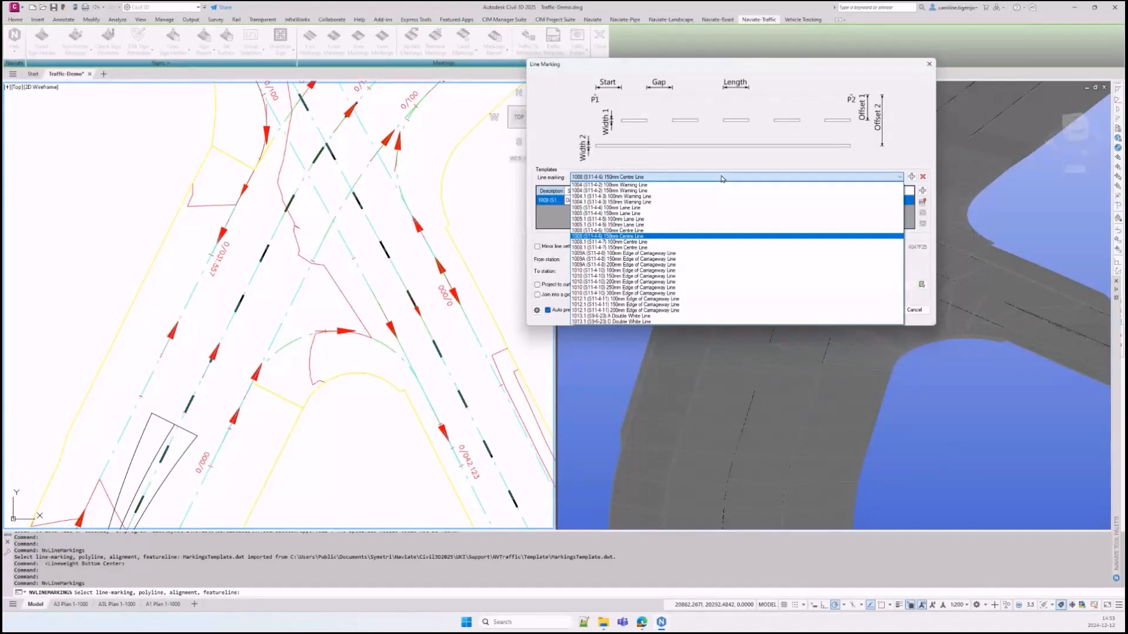
{"action": "left_click", "coordinate": [721, 178]}
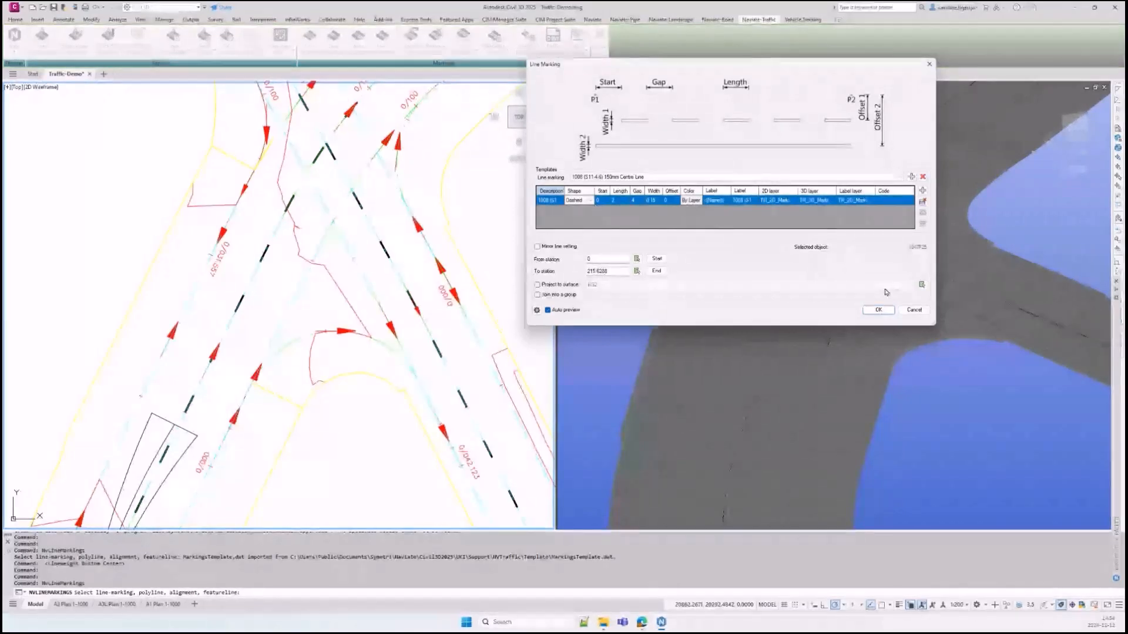
{"action": "left_click", "coordinate": [914, 310]}
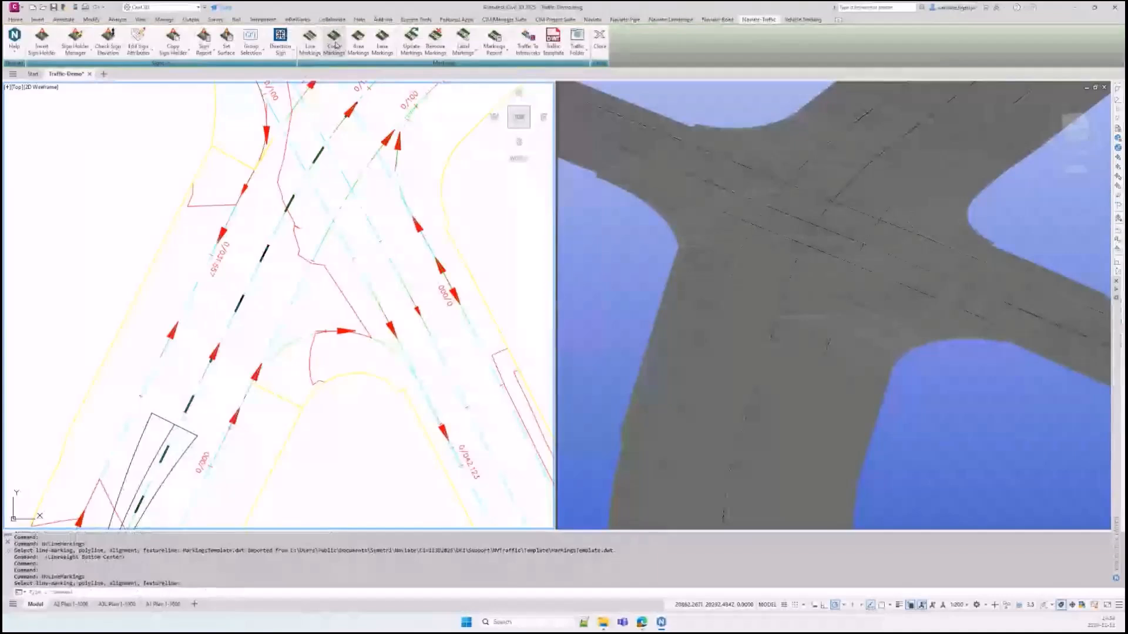
Start an area marking on the tapered outline, directed from its narrow tip to its wide end, and open the template list
{"action": "left_click", "coordinate": [334, 38]}
{"action": "left_click", "coordinate": [359, 39]}
{"action": "left_click", "coordinate": [196, 445]}
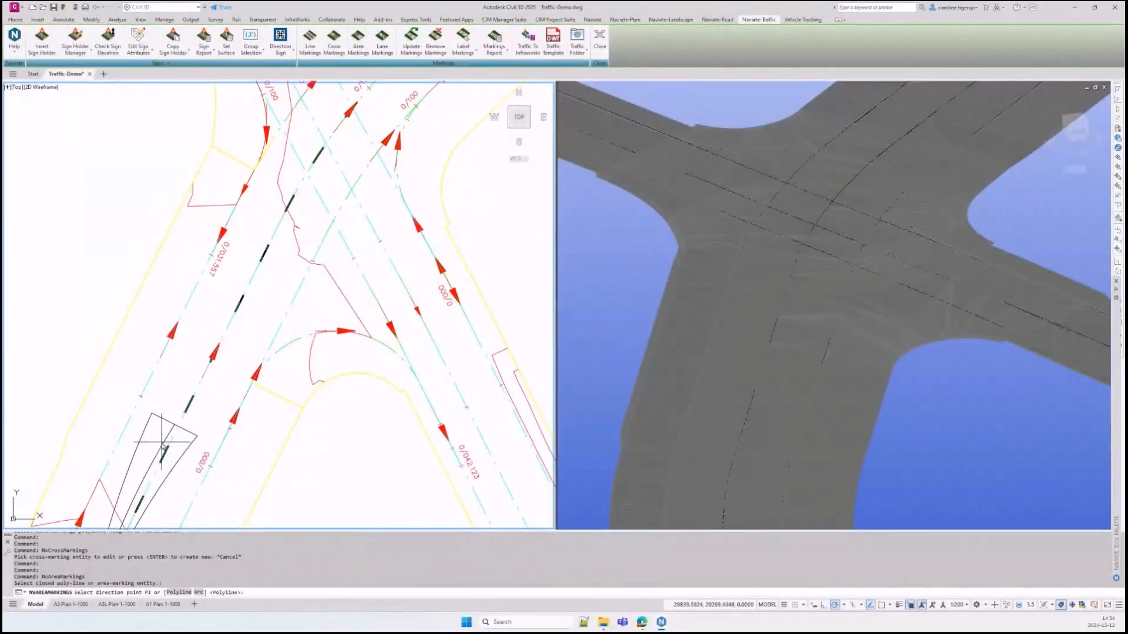
{"action": "middle_click_drag", "start_coordinate": [182, 483], "coordinate": [258, 395]}
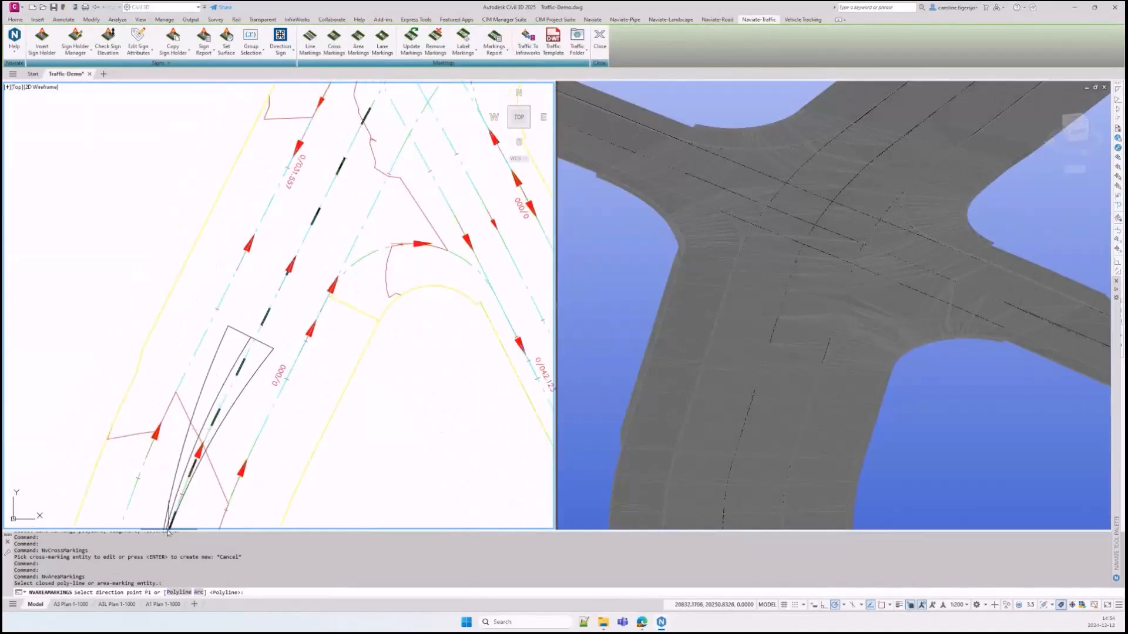
{"action": "left_click", "coordinate": [251, 347]}
{"action": "left_click", "coordinate": [251, 348]}
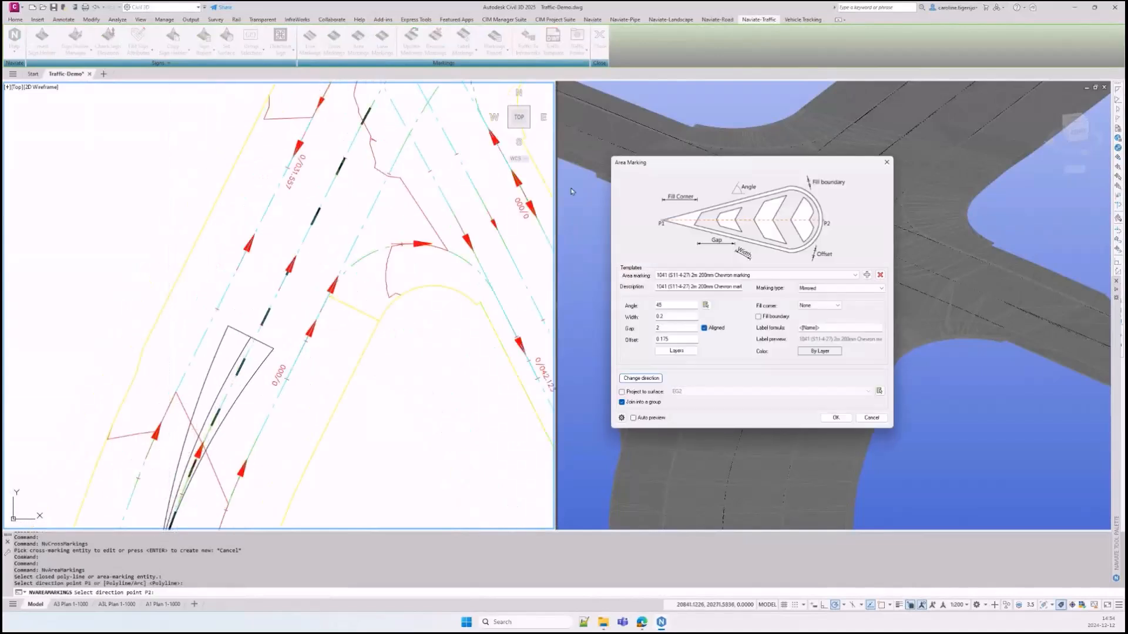
{"action": "left_click", "coordinate": [714, 274]}
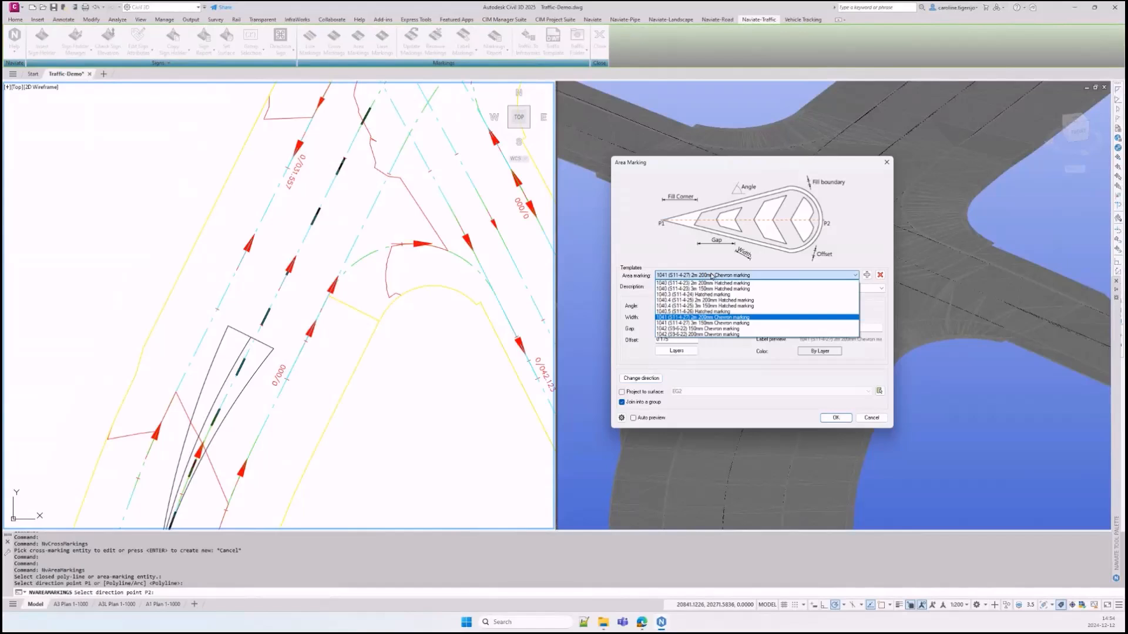